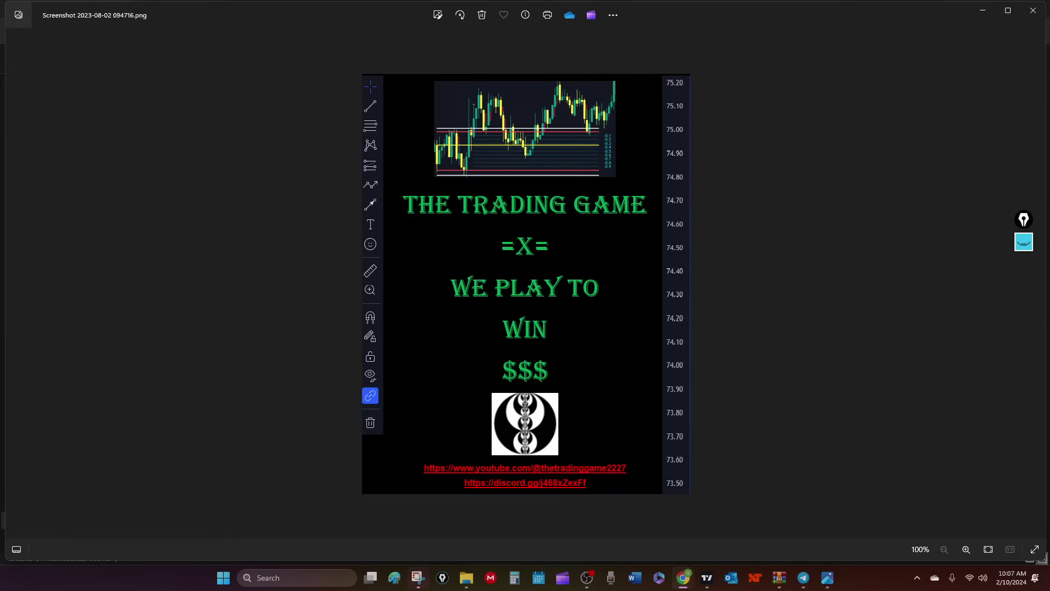
# Switch to the Robinhood document in Google Docs and open the London Strategy link to the MEGA video folder.
pyautogui.hotkey('alt', 'Tab')
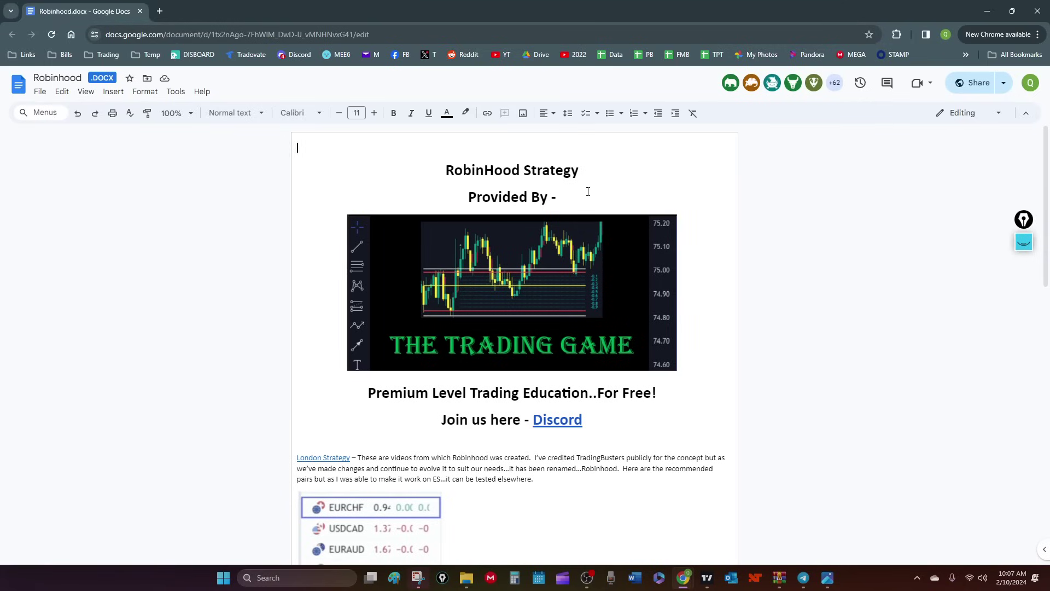
pyautogui.scroll(-4, 540, 291)
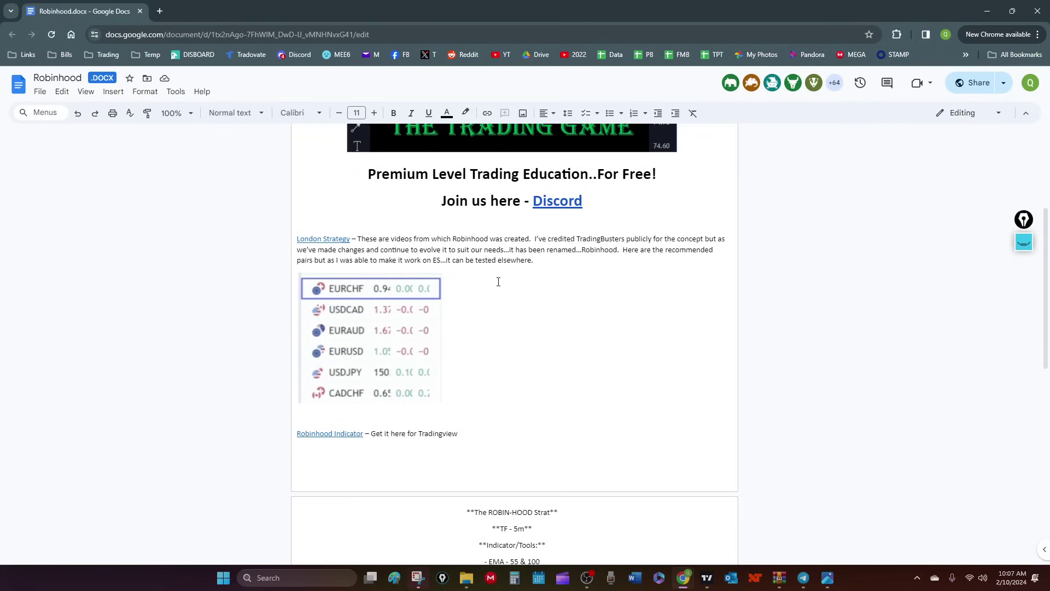
pyautogui.click(323, 239)
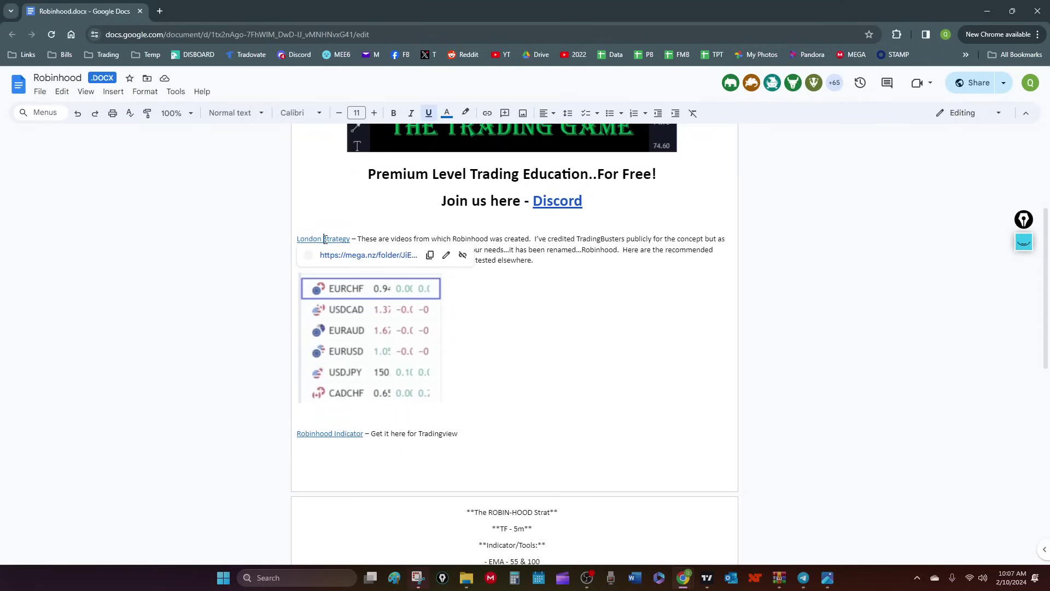
pyautogui.click(350, 255)
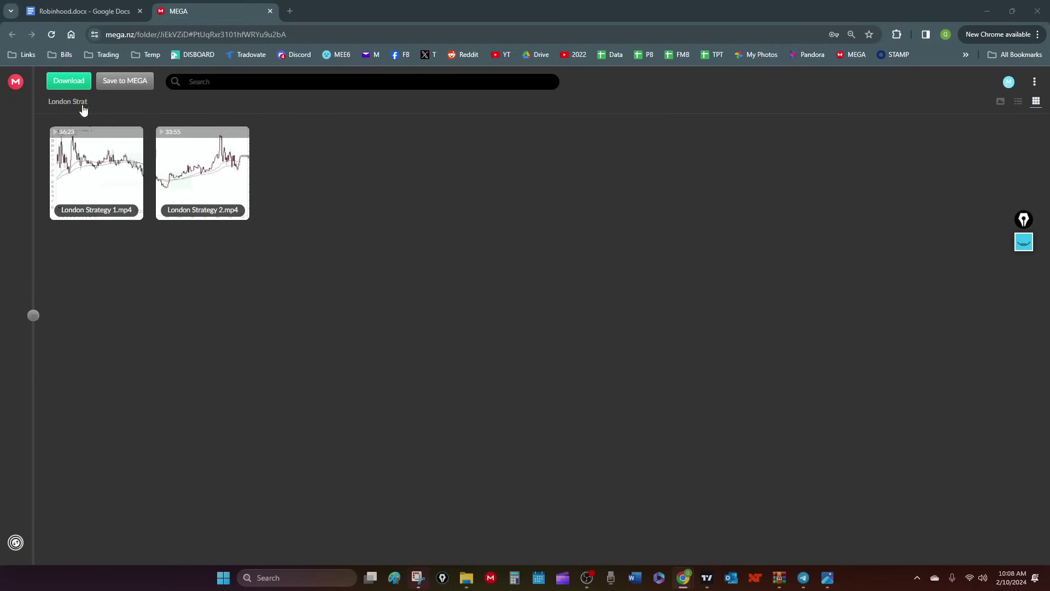
pyautogui.click(108, 12)
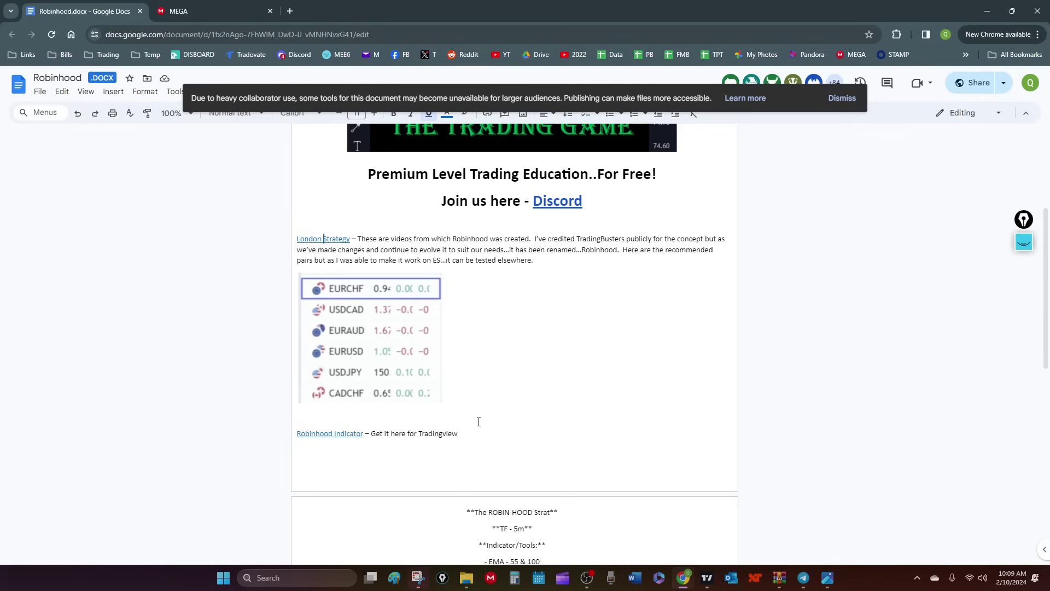
pyautogui.scroll(-9, 477, 421)
pyautogui.scroll(9, 476, 421)
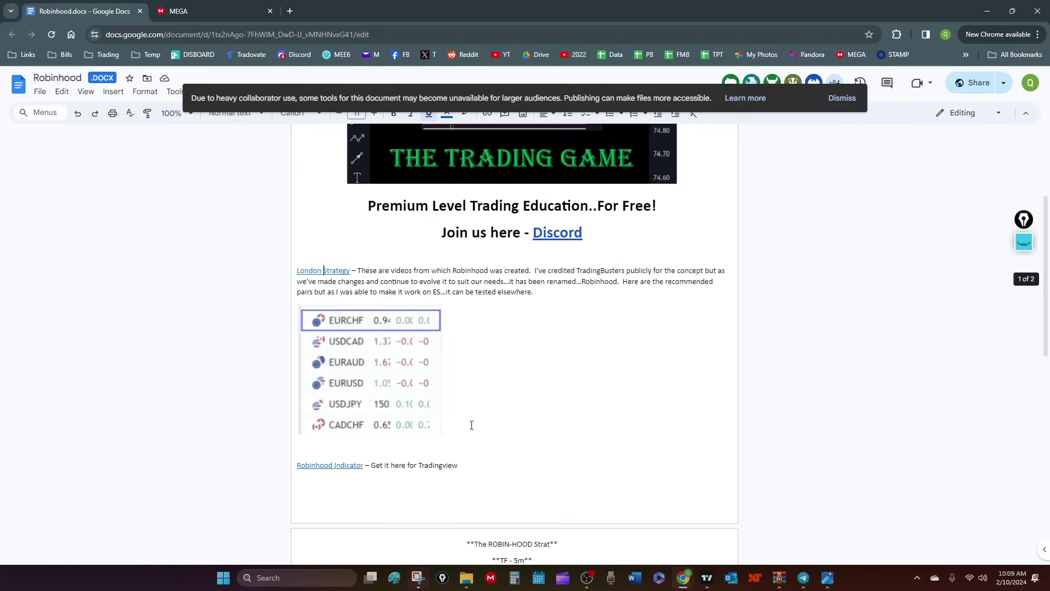
pyautogui.scroll(-5, 472, 425)
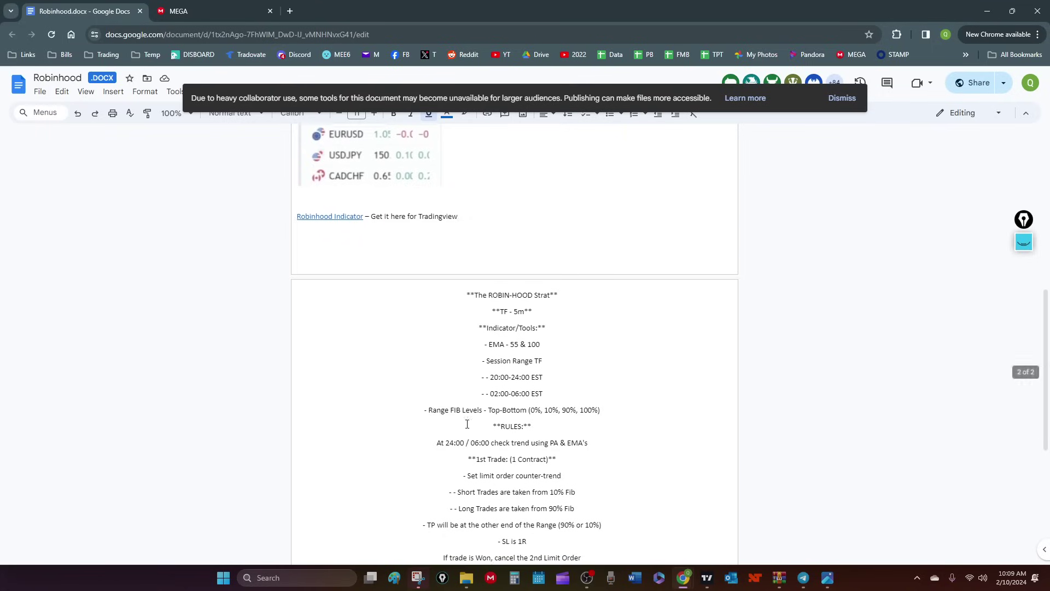
pyautogui.click(330, 216)
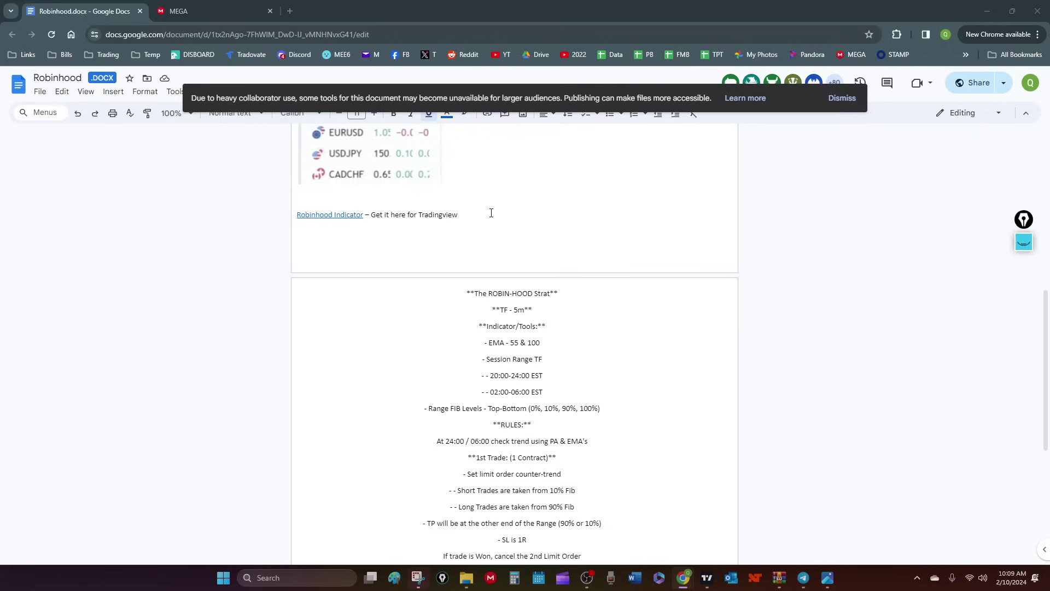
pyautogui.click(350, 214)
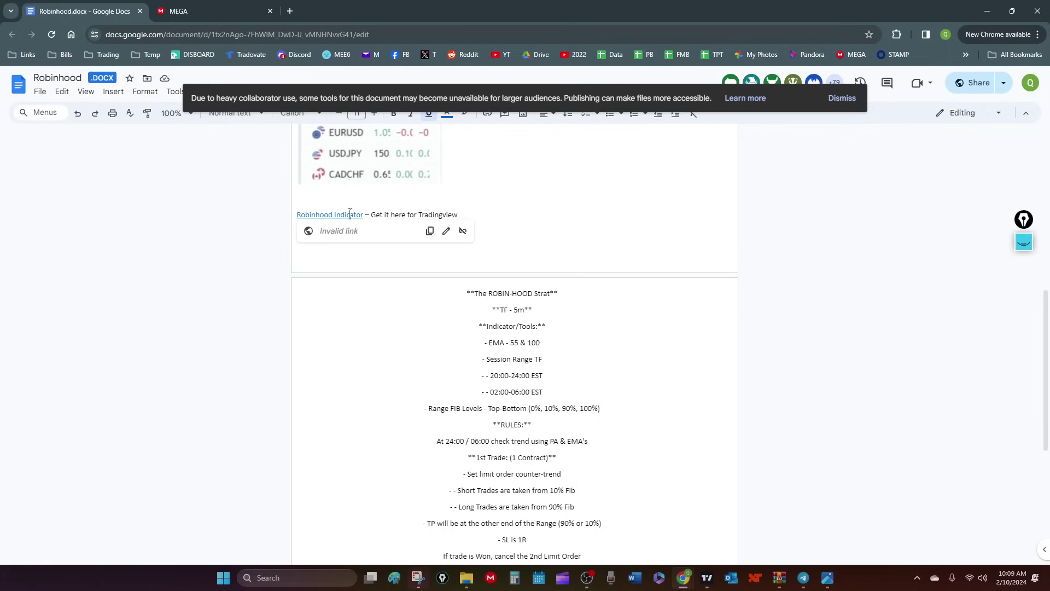
pyautogui.click(447, 231)
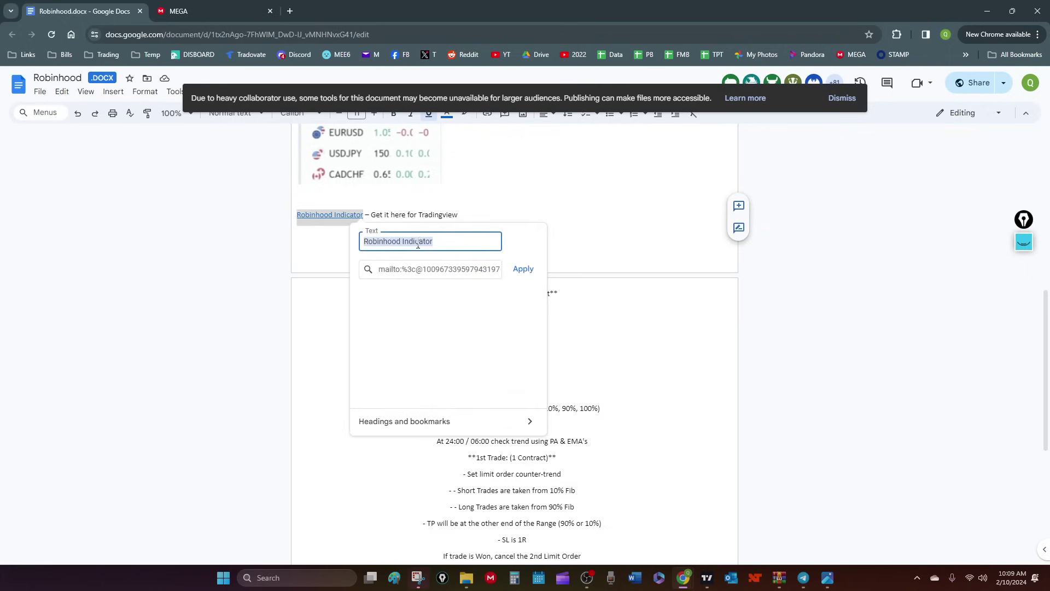
pyautogui.tripleClick(434, 269)
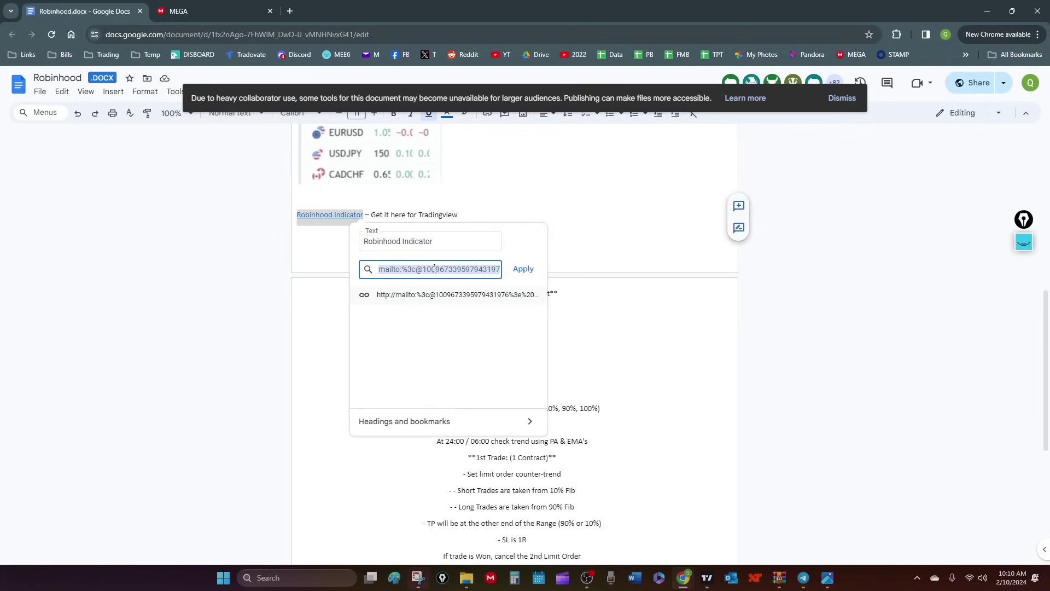
pyautogui.hotkey('ctrl', 'v')
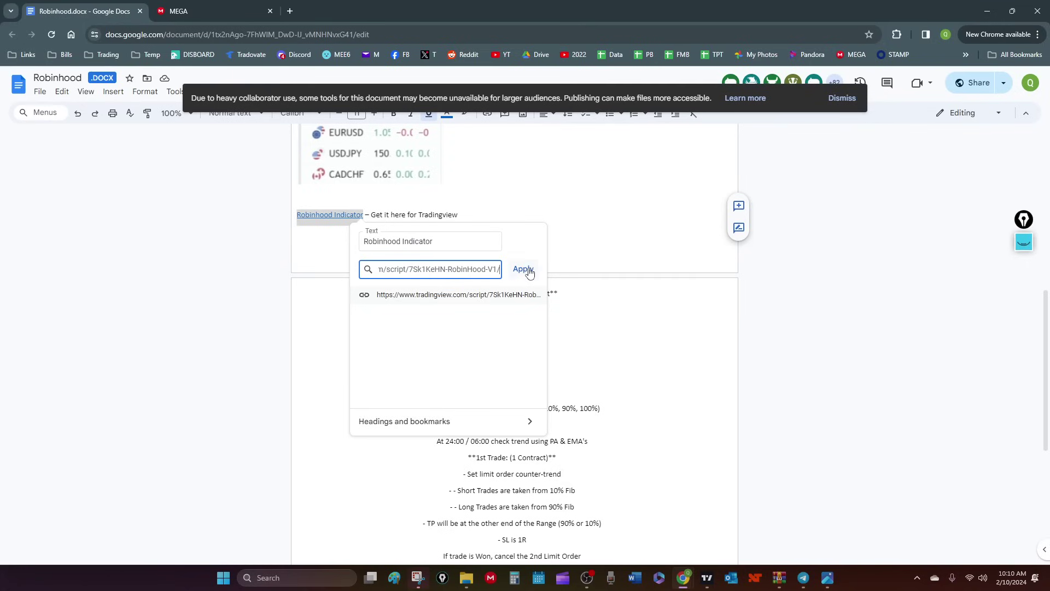
pyautogui.click(526, 269)
pyautogui.click(330, 215)
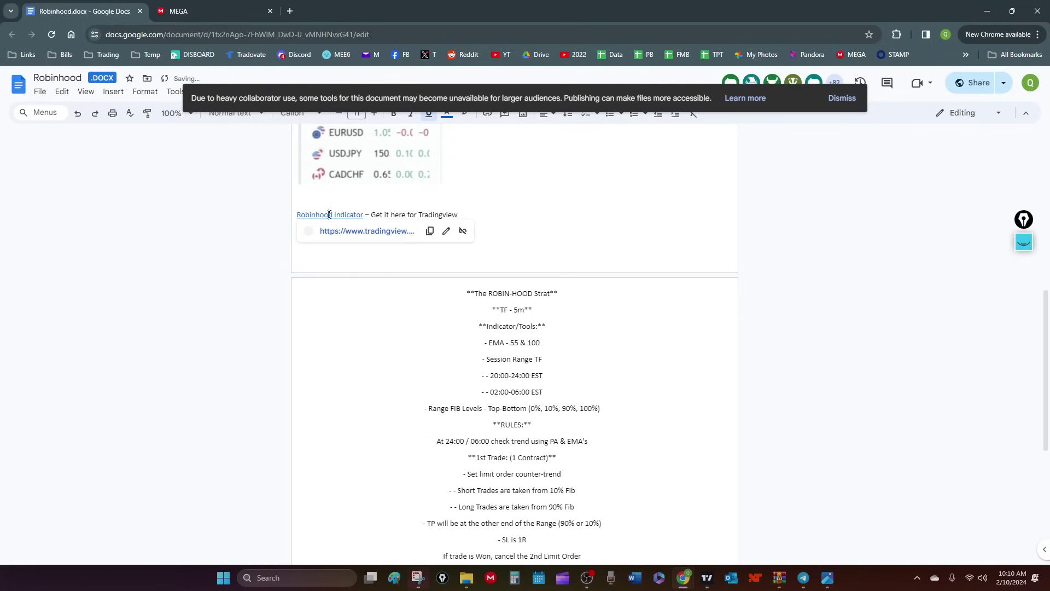
pyautogui.click(507, 190)
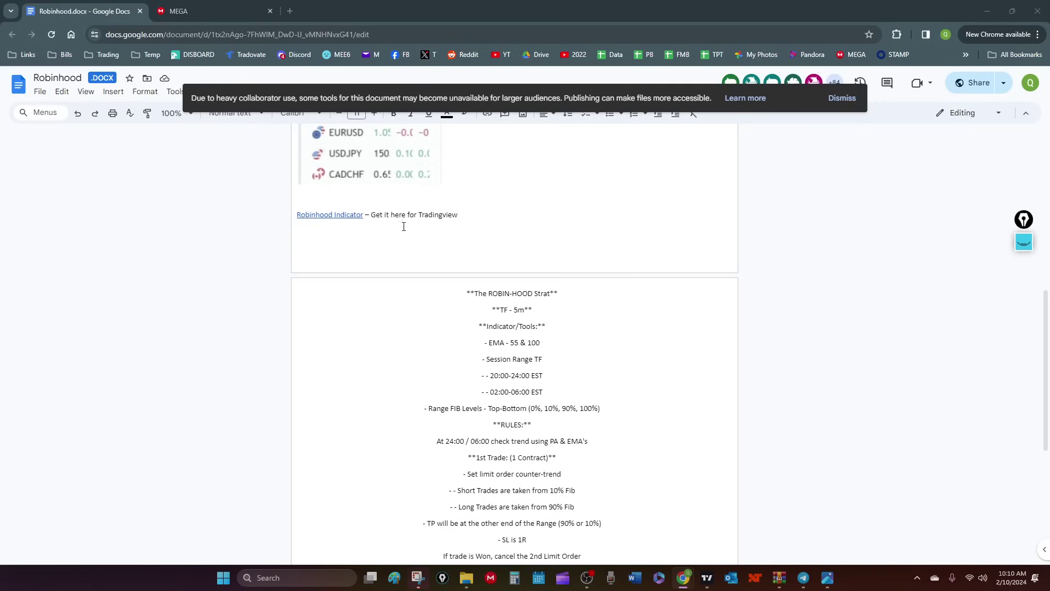
# Review the London Strategy introduction and recommended pairs list, and dismiss the heavy collaborator use notice.
pyautogui.scroll(8, 382, 241)
pyautogui.scroll(-4, 383, 246)
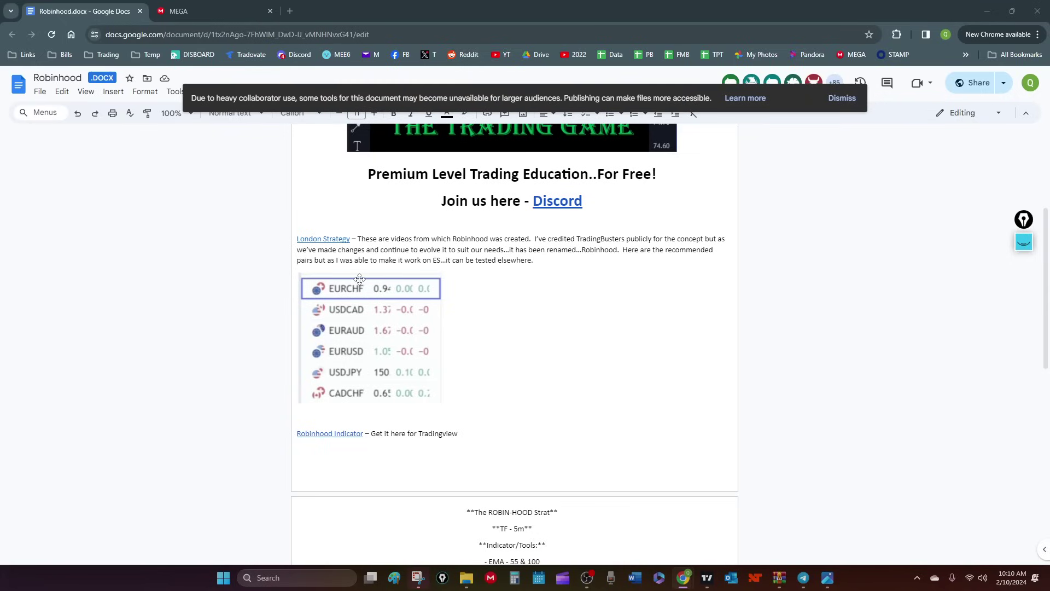
pyautogui.scroll(-2, 359, 281)
pyautogui.scroll(-4, 359, 281)
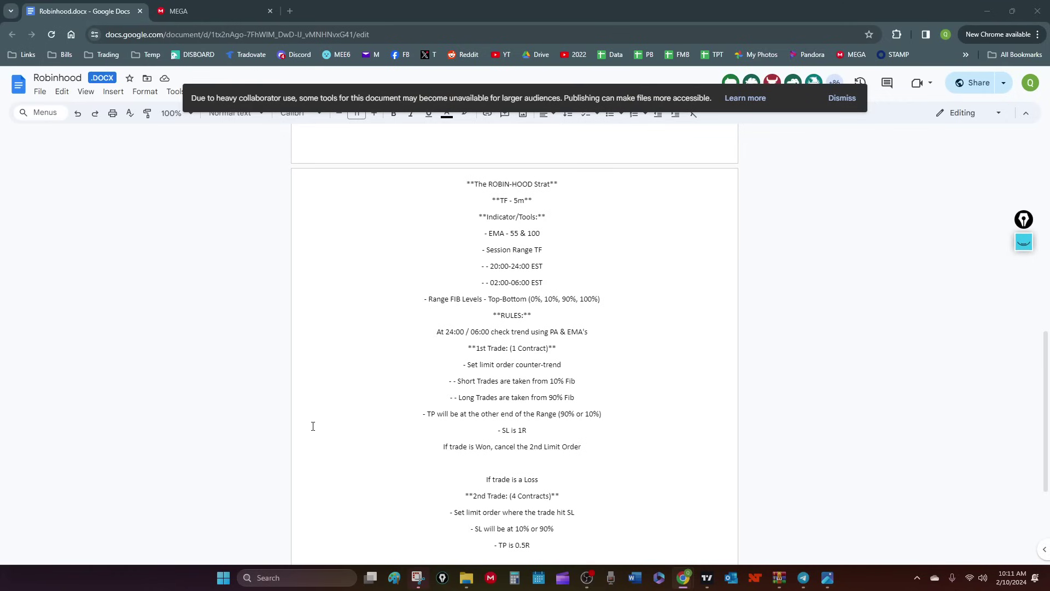
pyautogui.scroll(10, 485, 335)
pyautogui.scroll(-5, 485, 335)
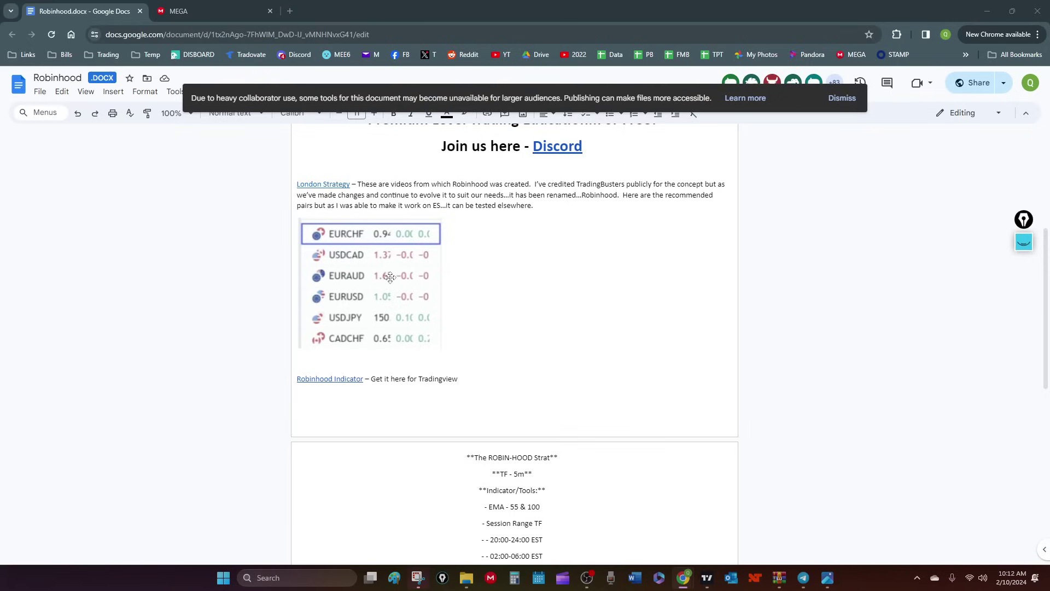
pyautogui.click(842, 98)
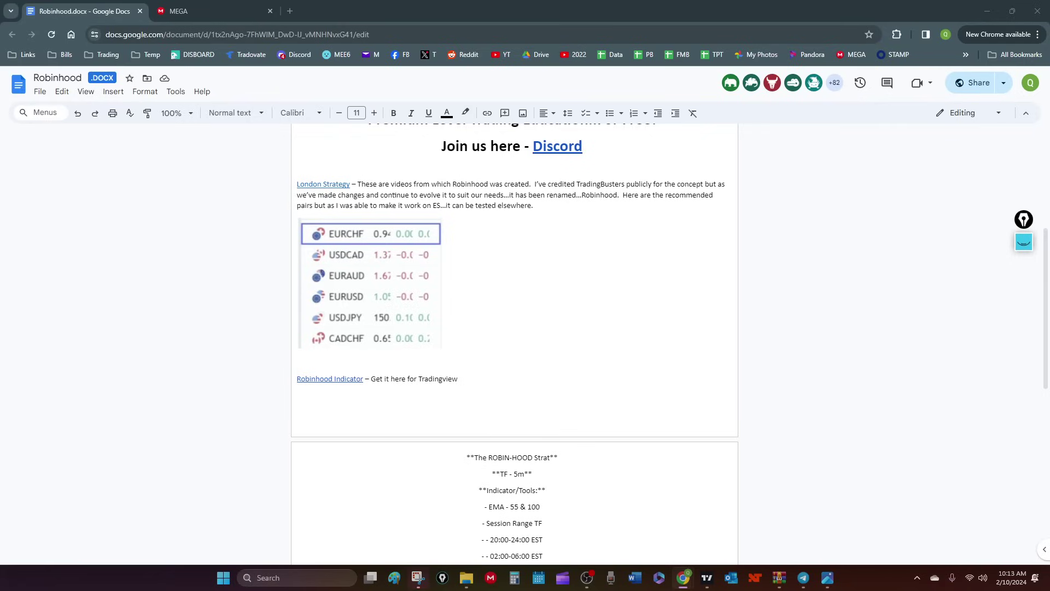
# Examine the Robin-Hood Strat page: timeframe, indicators, session ranges, Fib levels, first and second trade rules, and the closing note.
pyautogui.scroll(-8, 464, 328)
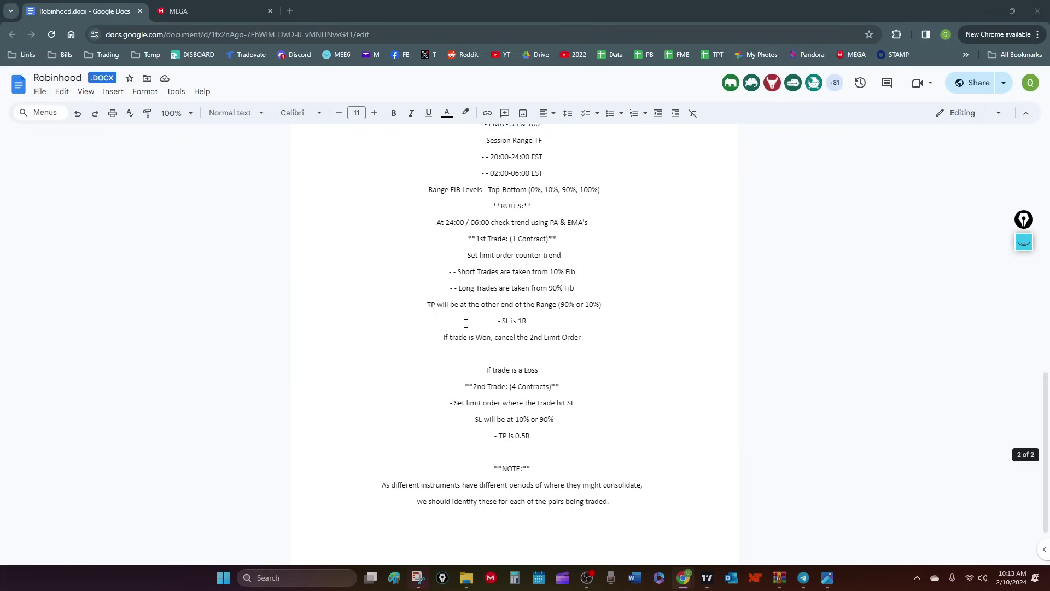
pyautogui.scroll(15, 464, 328)
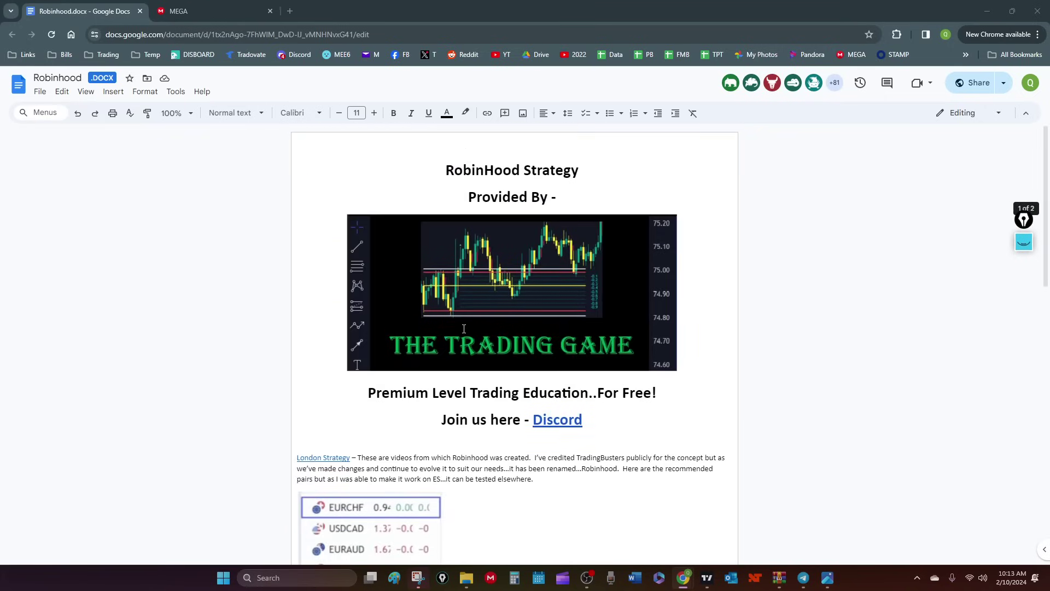
pyautogui.scroll(-1, 461, 330)
pyautogui.scroll(-8, 461, 329)
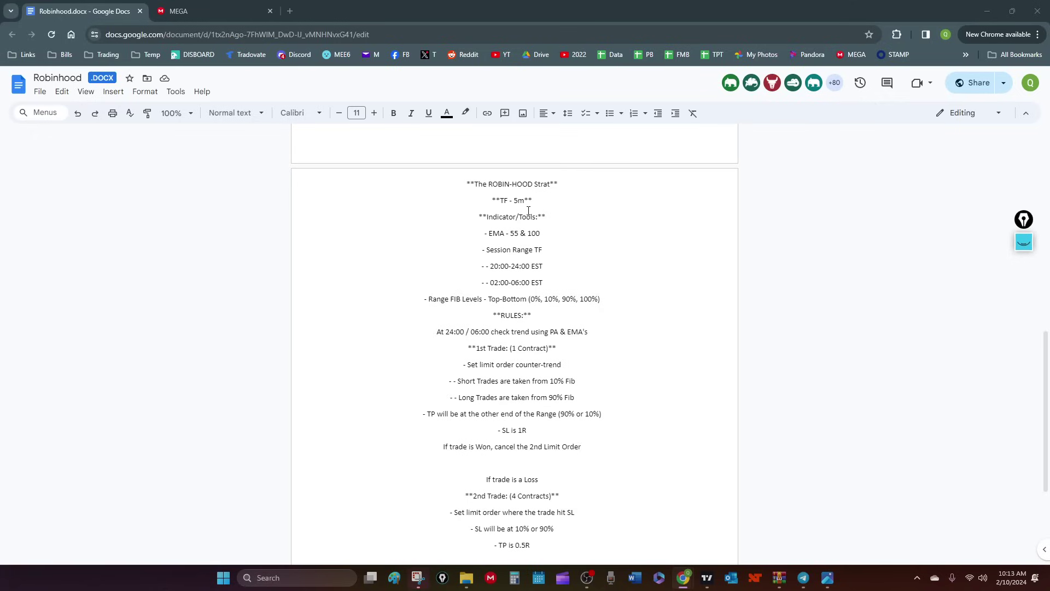
pyautogui.click(487, 268)
pyautogui.write('-')
pyautogui.scroll(-2, 513, 282)
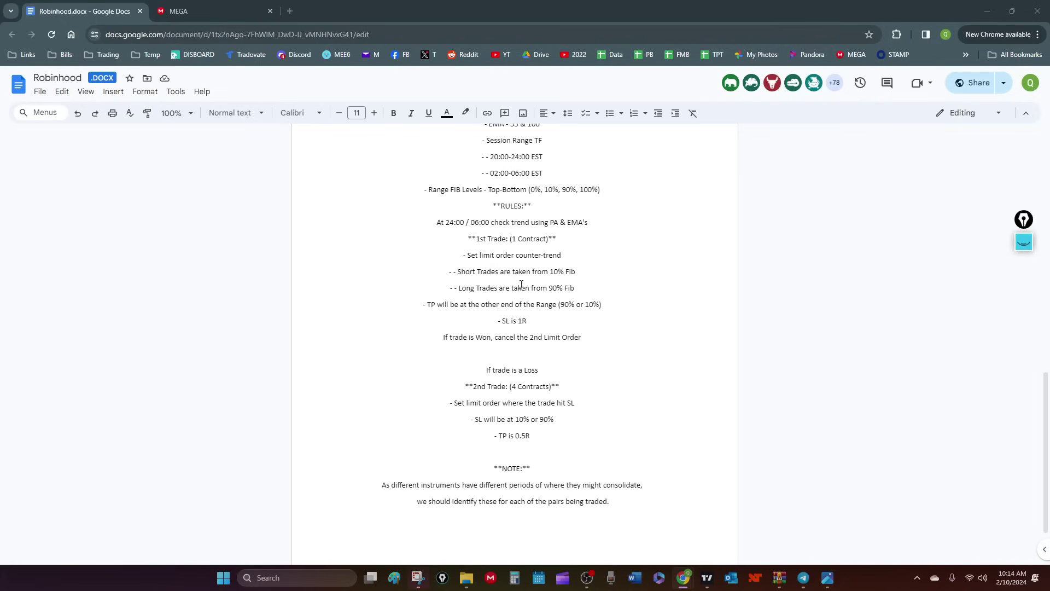
pyautogui.scroll(4, 498, 277)
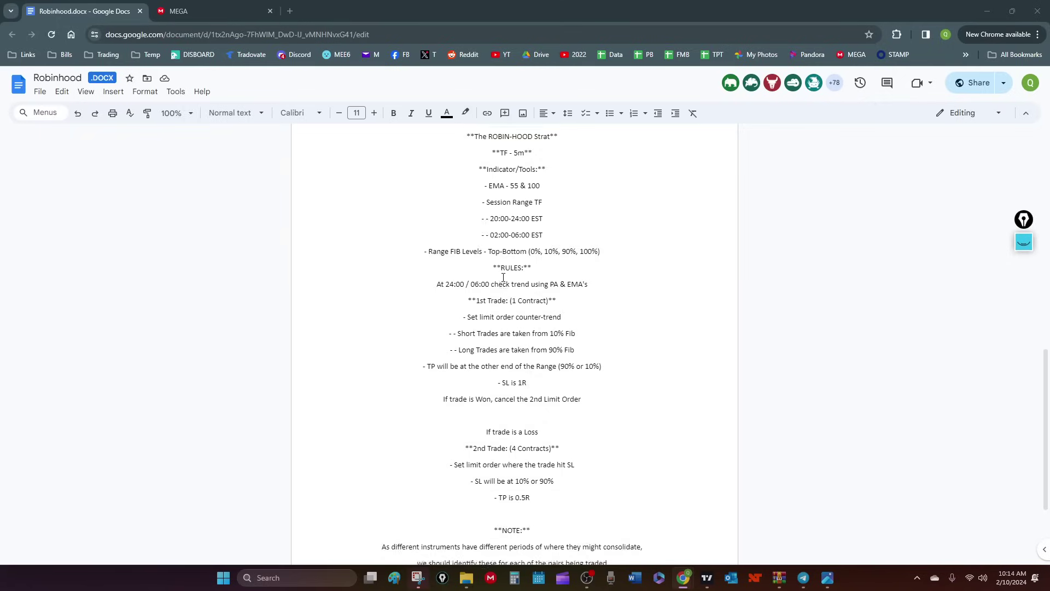
pyautogui.scroll(-2, 539, 402)
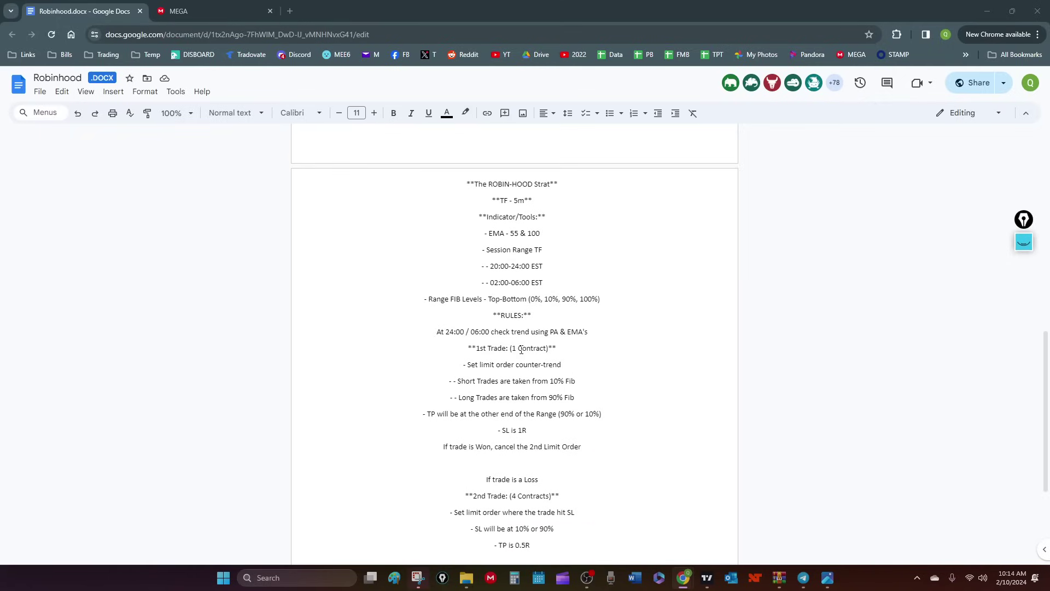
pyautogui.scroll(-2, 525, 425)
pyautogui.scroll(-2, 528, 387)
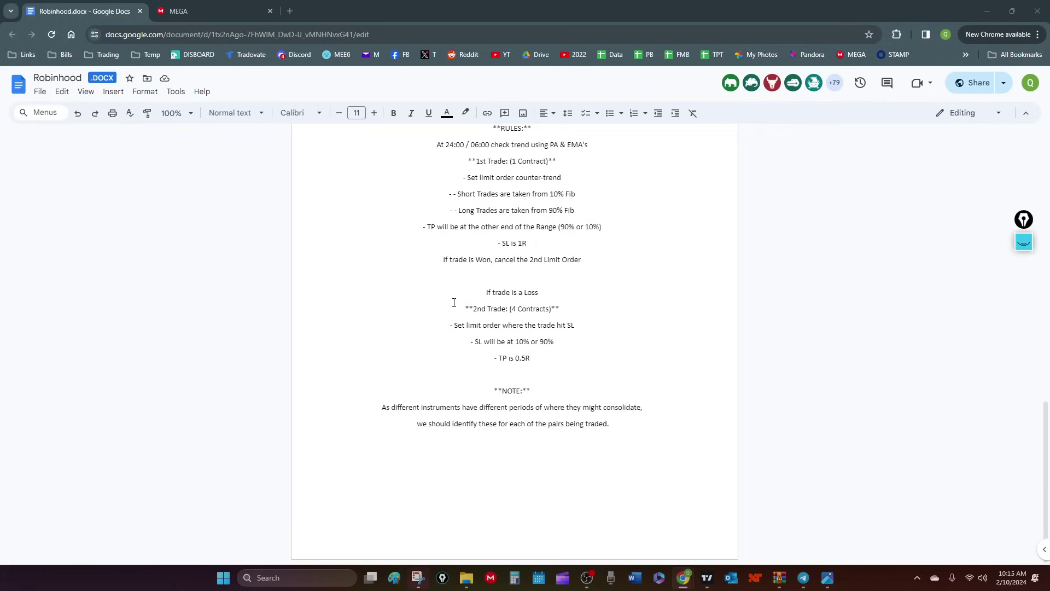
pyautogui.scroll(15, 570, 313)
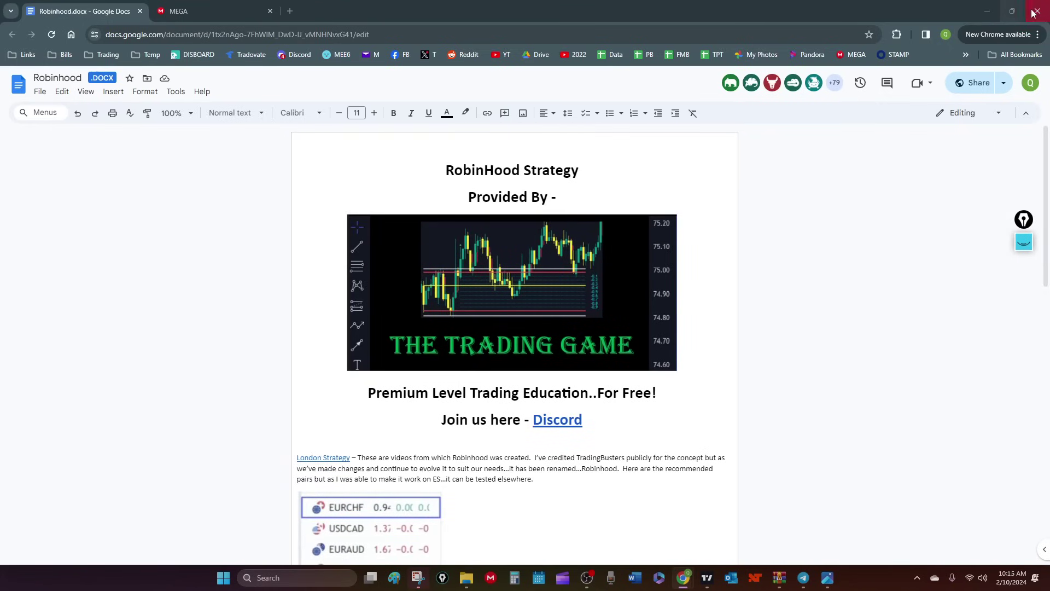
# Put away the document, screenshot image and Misc folder windows, and switch to the Fire Move Backtest spreadsheet in Google Sheets.
pyautogui.click(993, 10)
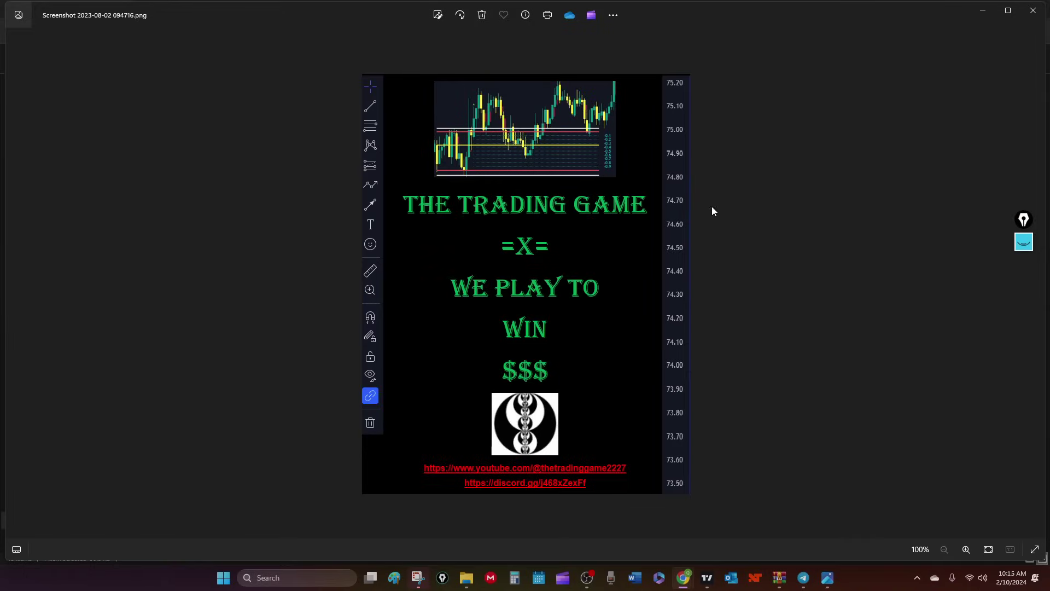
pyautogui.click(976, 8)
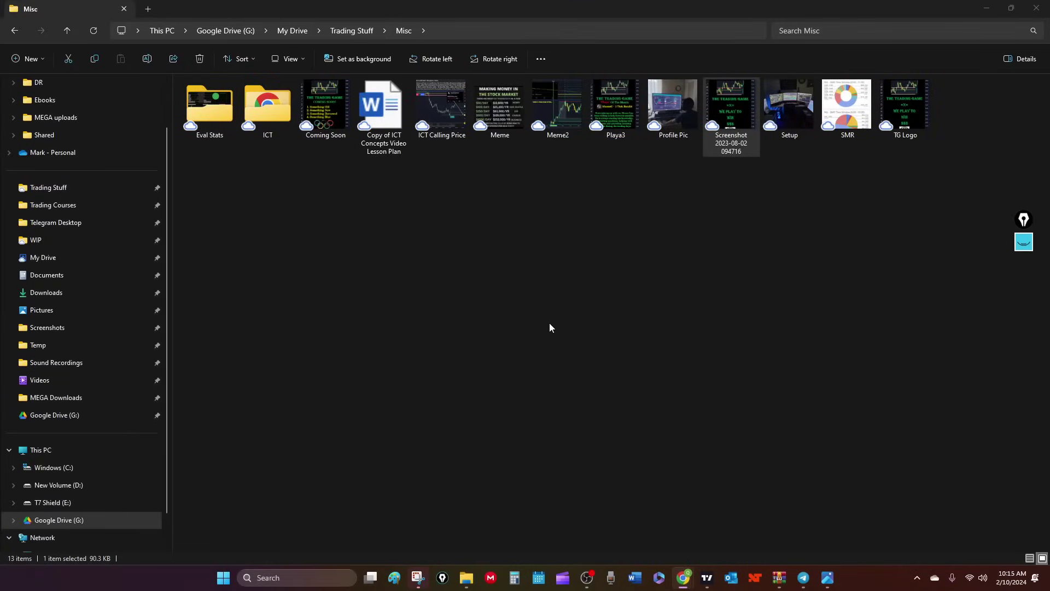
pyautogui.click(1037, 8)
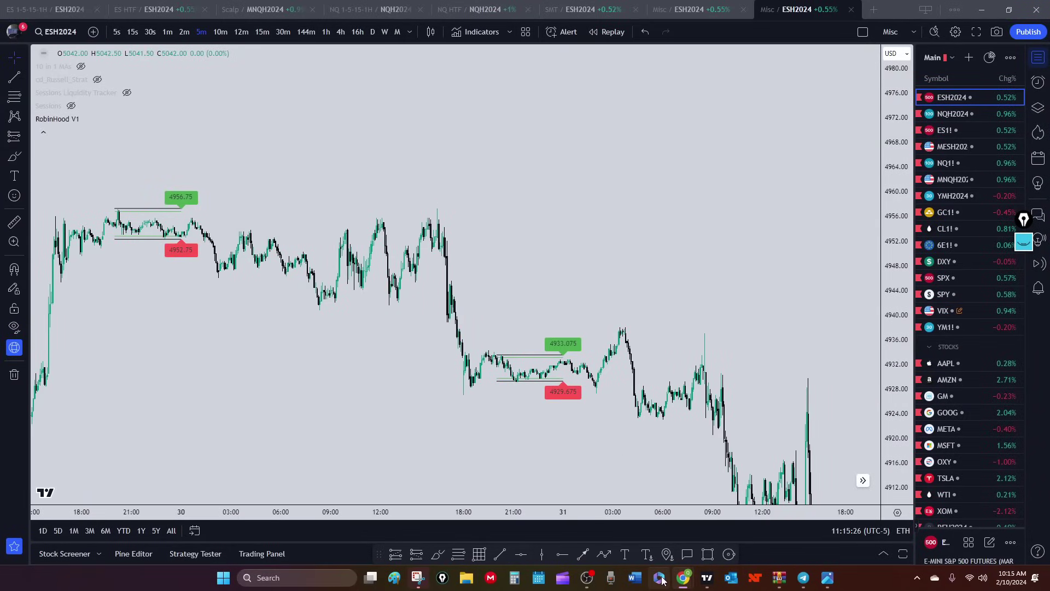
pyautogui.moveTo(690, 577)
pyautogui.click(665, 506)
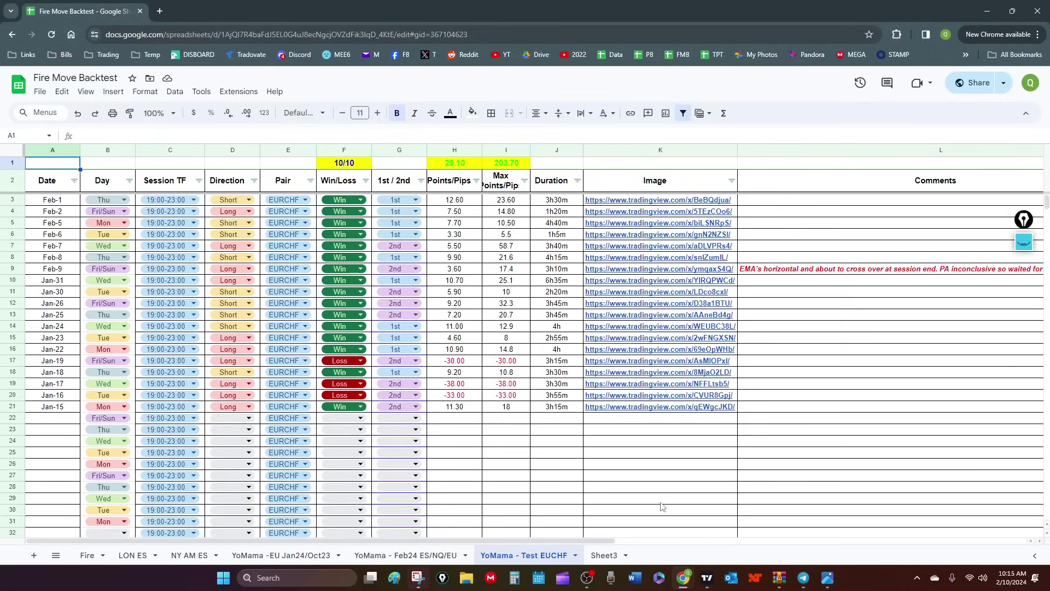
# Open the LON ES sheet and review its trade log, including the win/loss, points and comments columns.
pyautogui.click(133, 555)
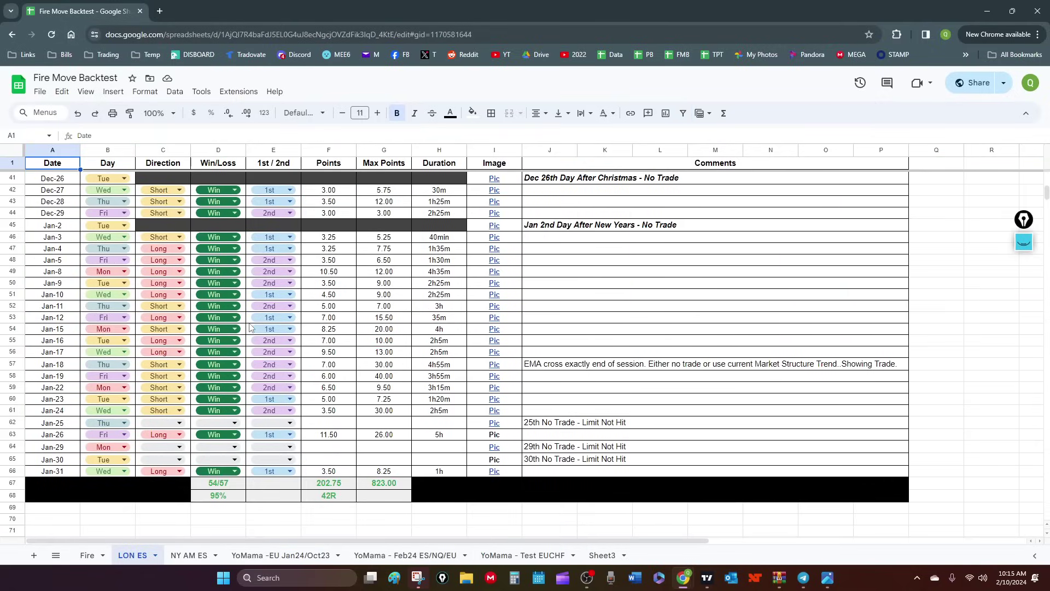
pyautogui.scroll(10, 289, 359)
pyautogui.scroll(4, 288, 358)
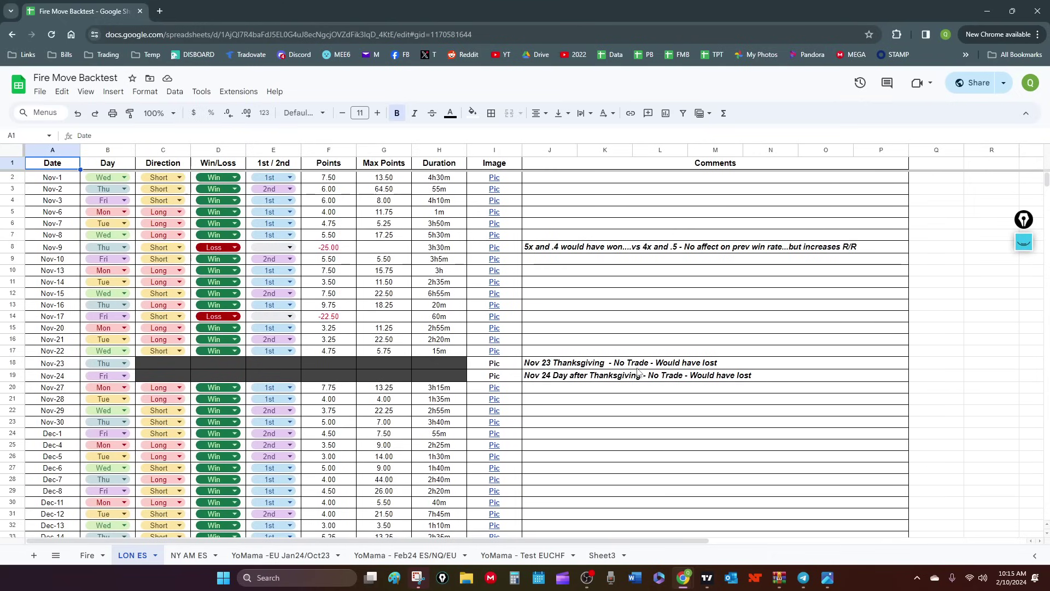
pyautogui.scroll(-7, 588, 356)
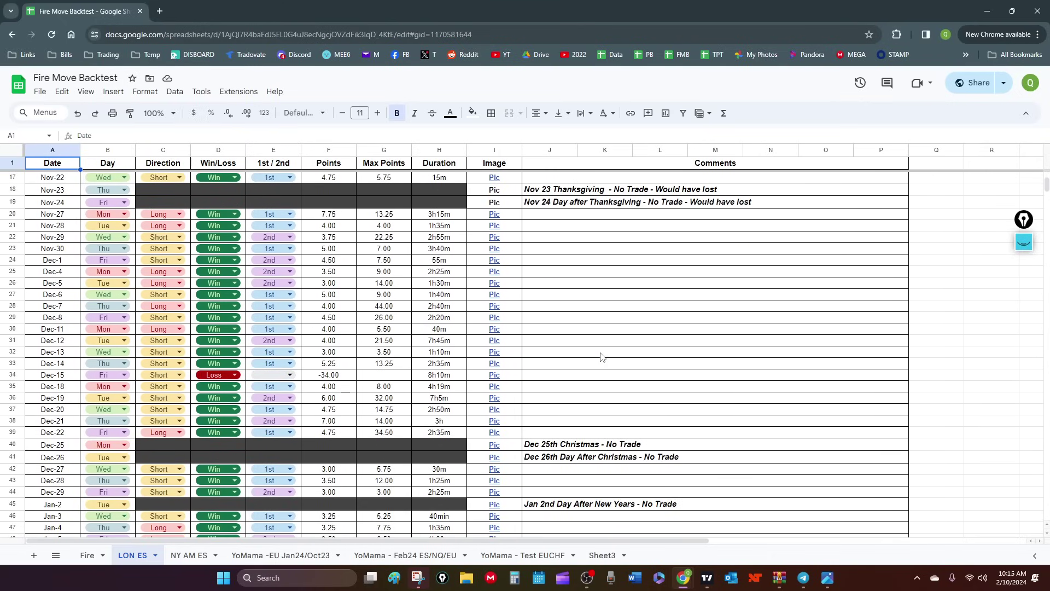
pyautogui.scroll(7, 602, 358)
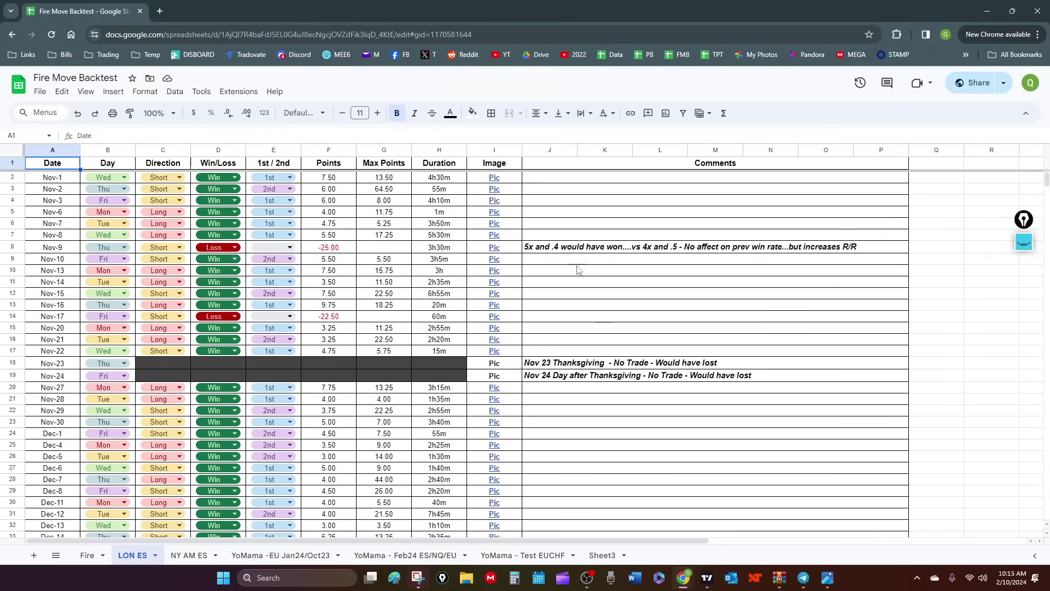
pyautogui.scroll(-5, 574, 273)
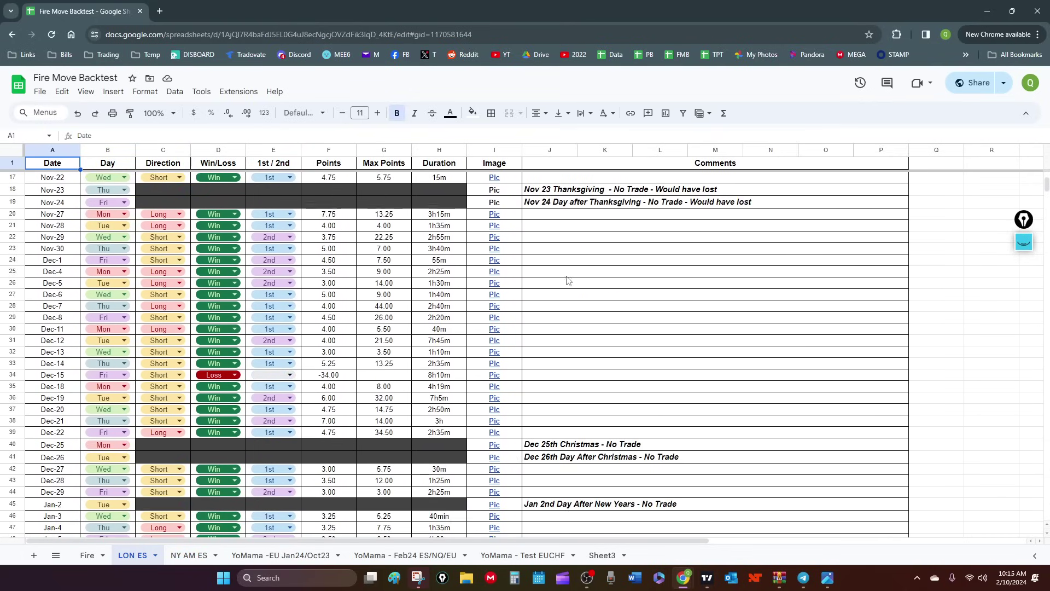
# Review the December and January trades in the LON ES log, and open the chart picture linked to the Dec-15 losing trade.
pyautogui.scroll(-3, 564, 333)
pyautogui.scroll(-2, 563, 282)
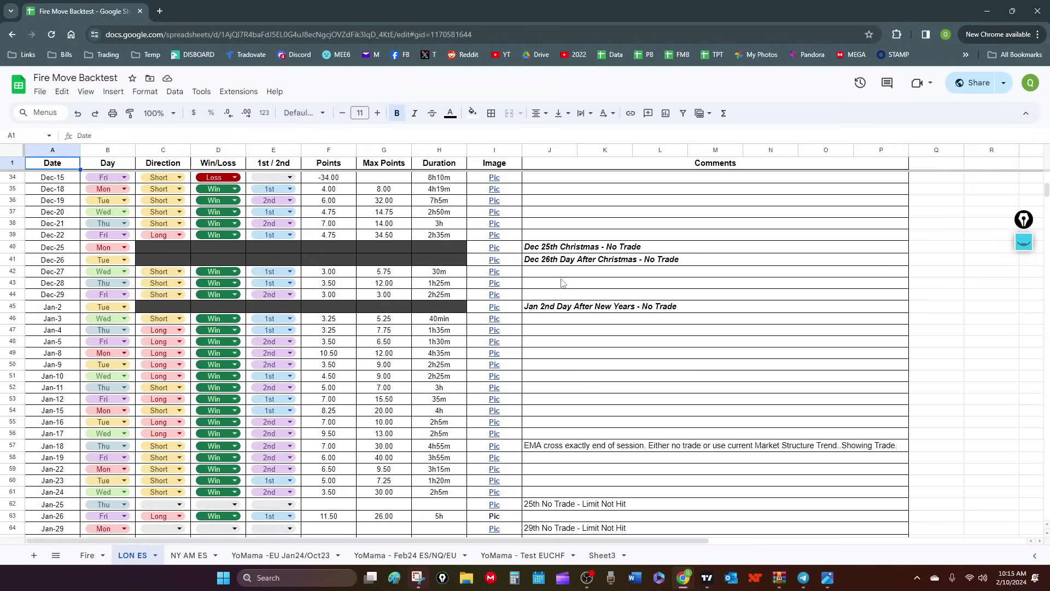
pyautogui.scroll(2, 594, 333)
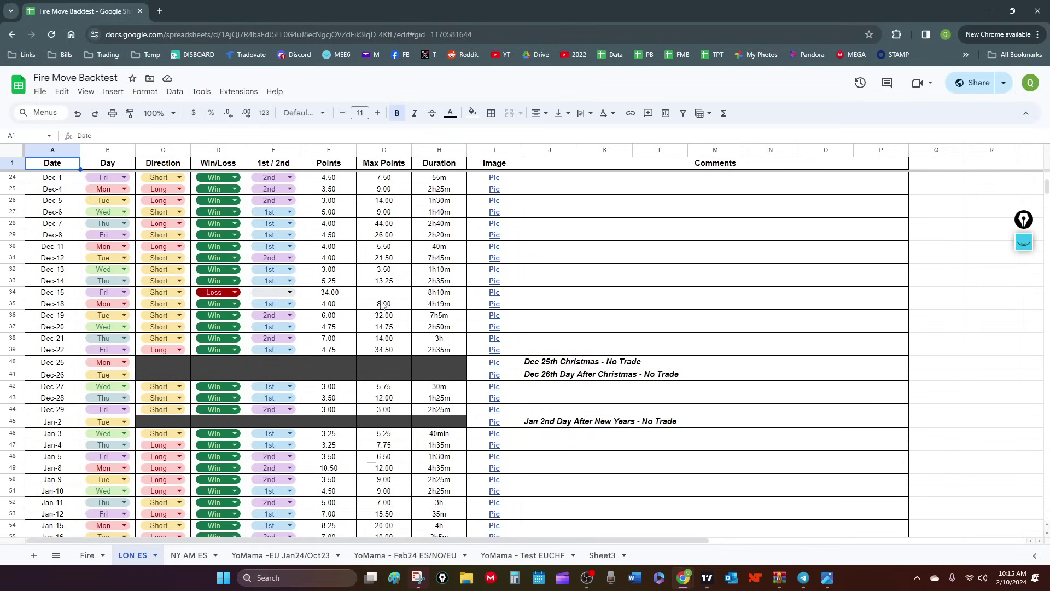
pyautogui.moveTo(494, 298)
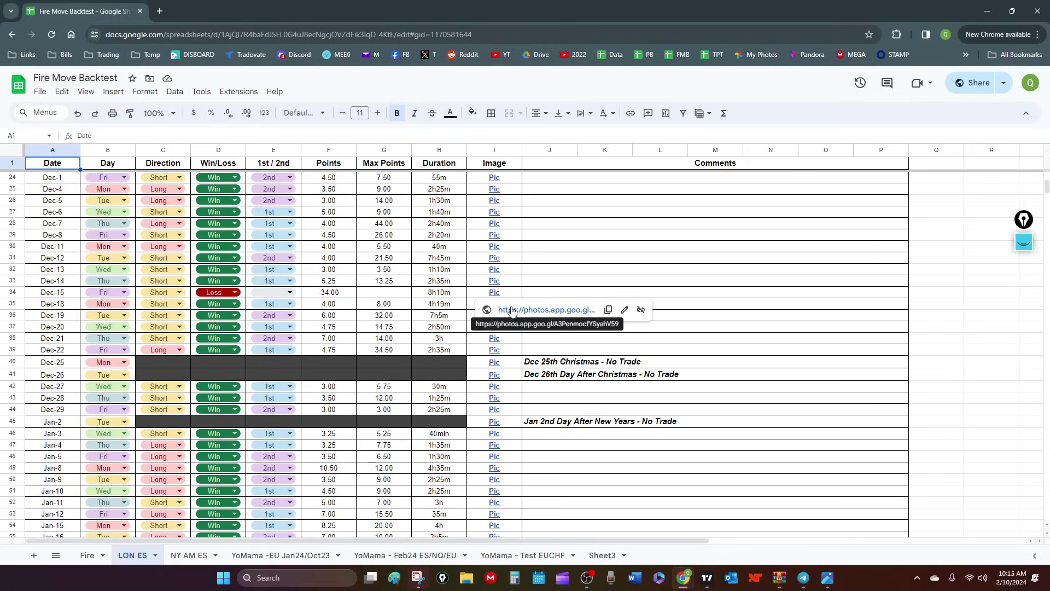
pyautogui.click(514, 314)
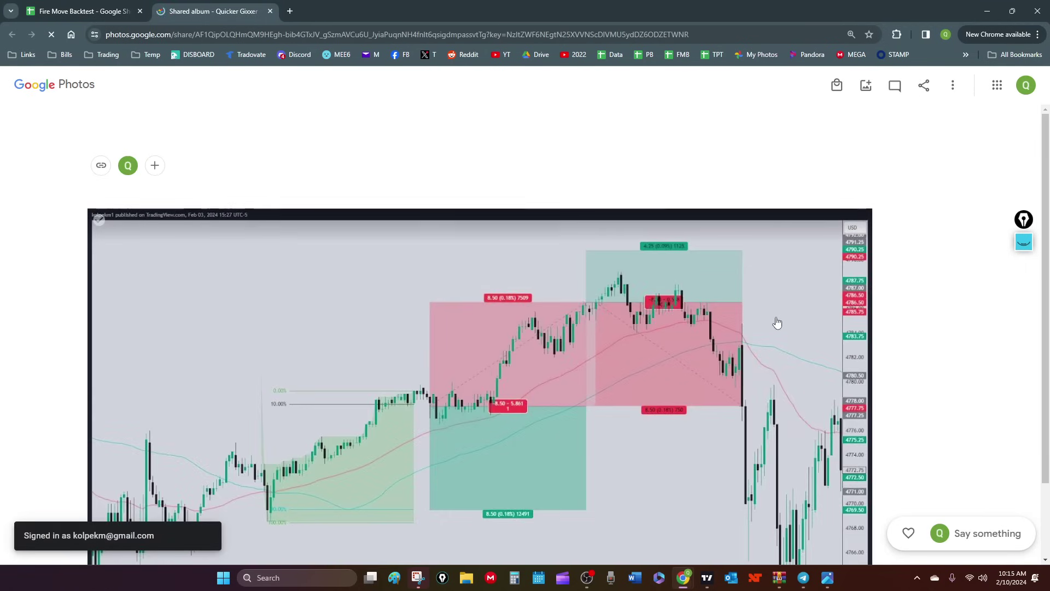
pyautogui.scroll(-2, 914, 320)
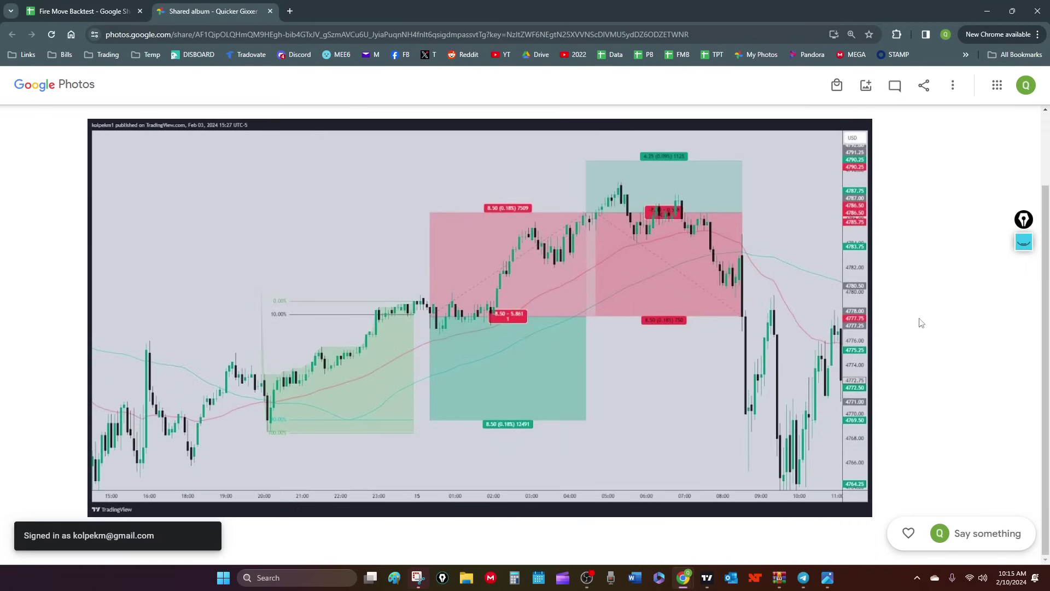
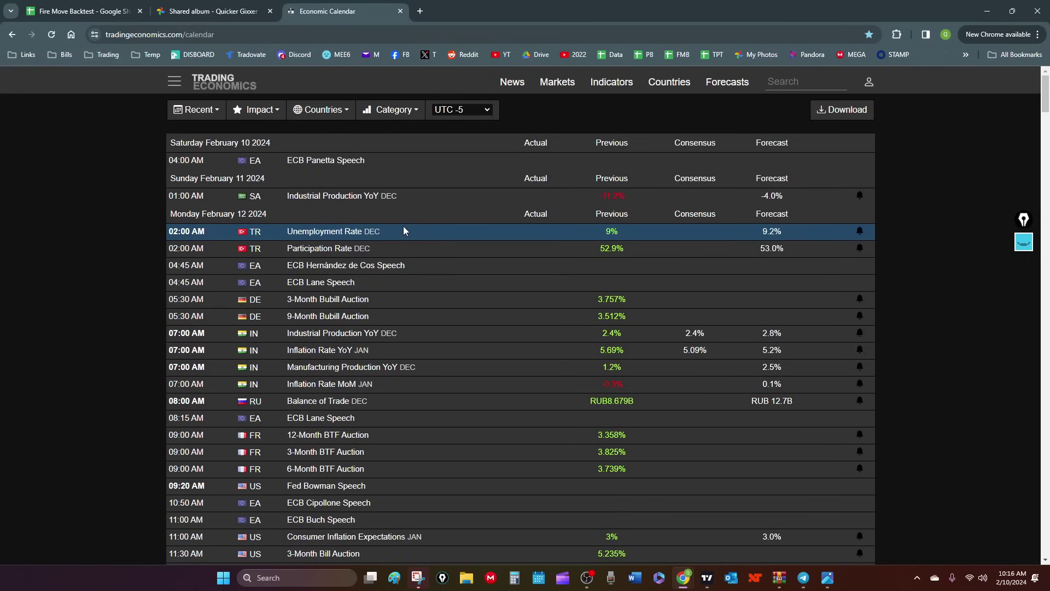
# Choose a custom date range for the Trading Economics calendar and set its start date to 2023-12-15.
pyautogui.click(220, 112)
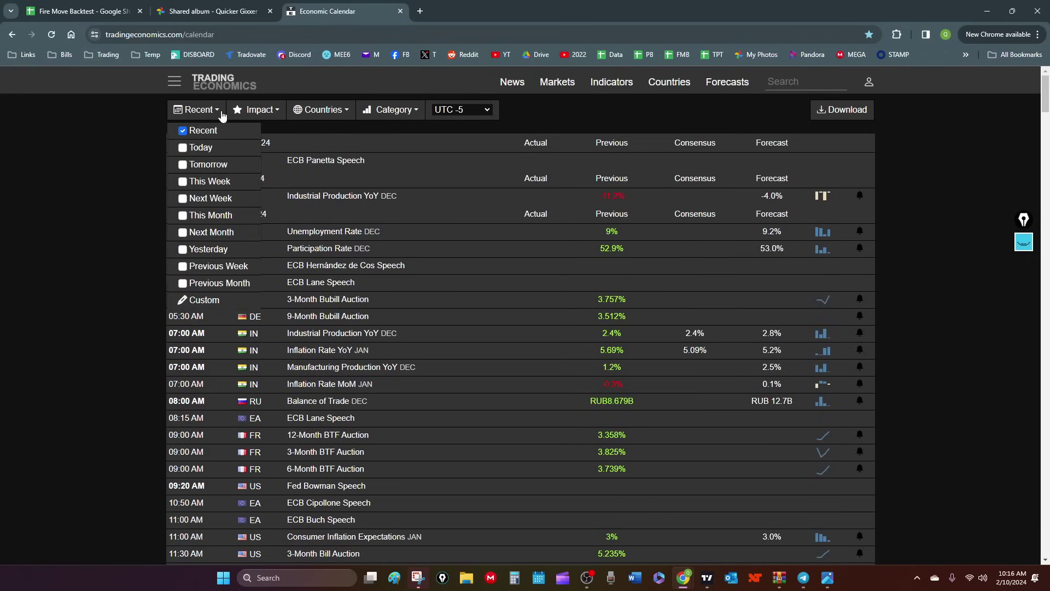
pyautogui.click(197, 305)
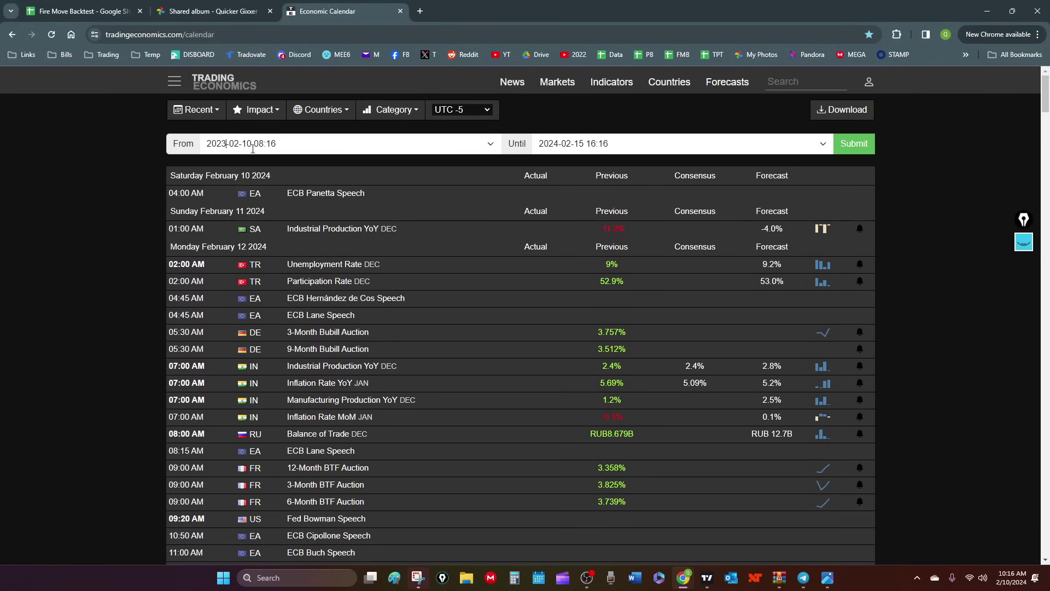
pyautogui.moveTo(284, 144); pyautogui.dragTo(230, 137)
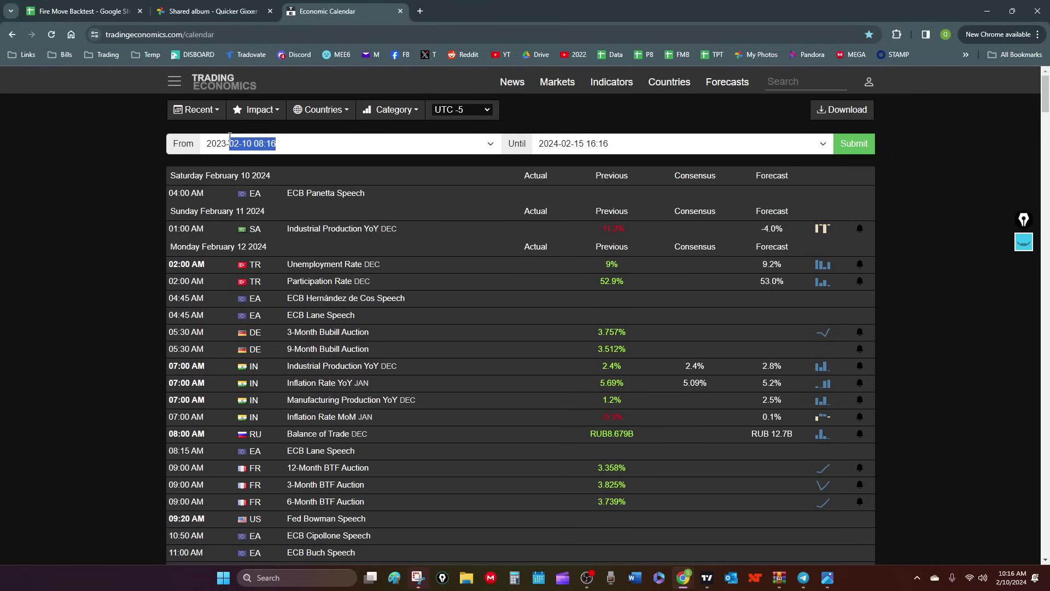
pyautogui.write('12')
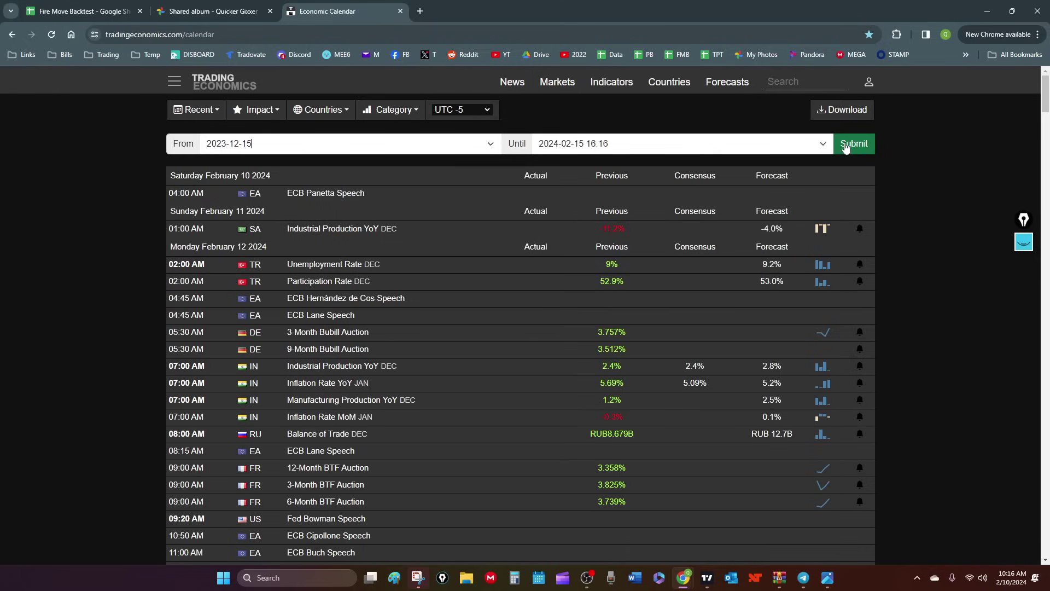
# Copy the start date 2023-12-15 into the end date and submit the range to load that day's events.
pyautogui.moveTo(252, 143); pyautogui.dragTo(200, 145)
pyautogui.hotkey('ctrl', 'c')
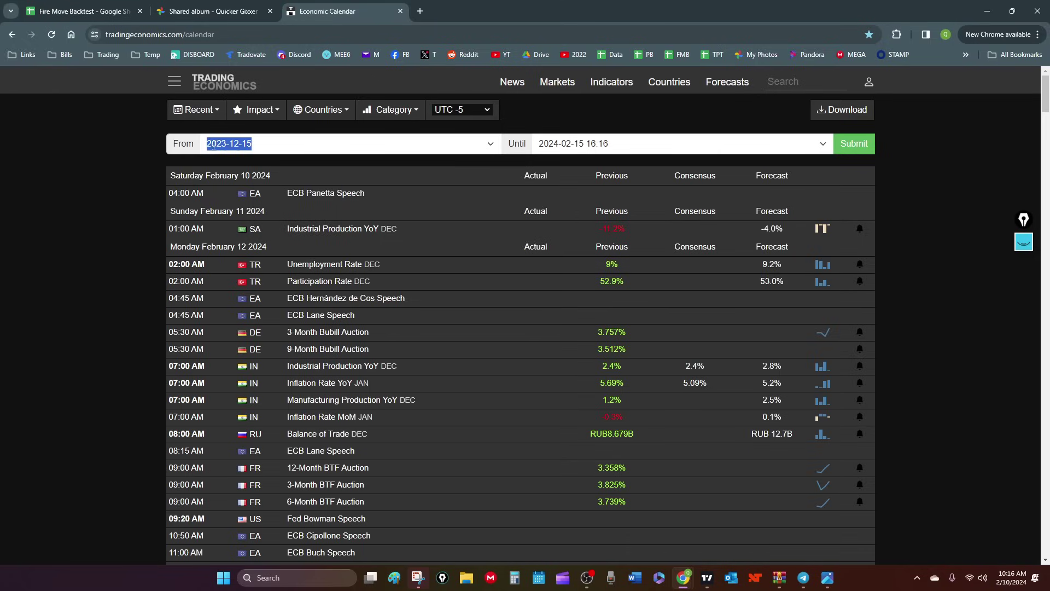
pyautogui.rightClick(218, 144)
pyautogui.click(258, 199)
pyautogui.click(512, 142)
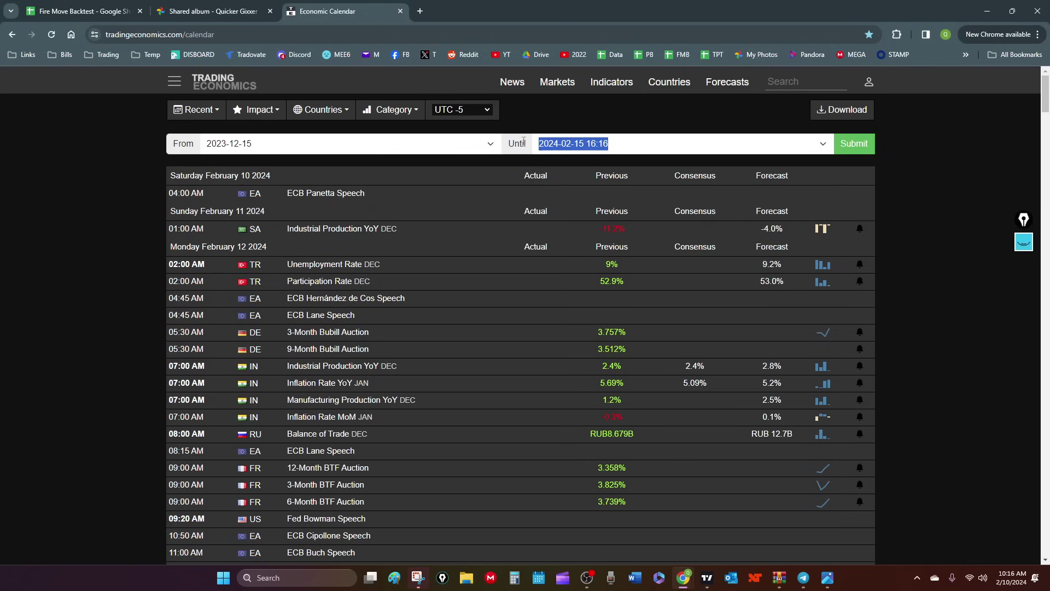
pyautogui.hotkey('ctrl', 'v')
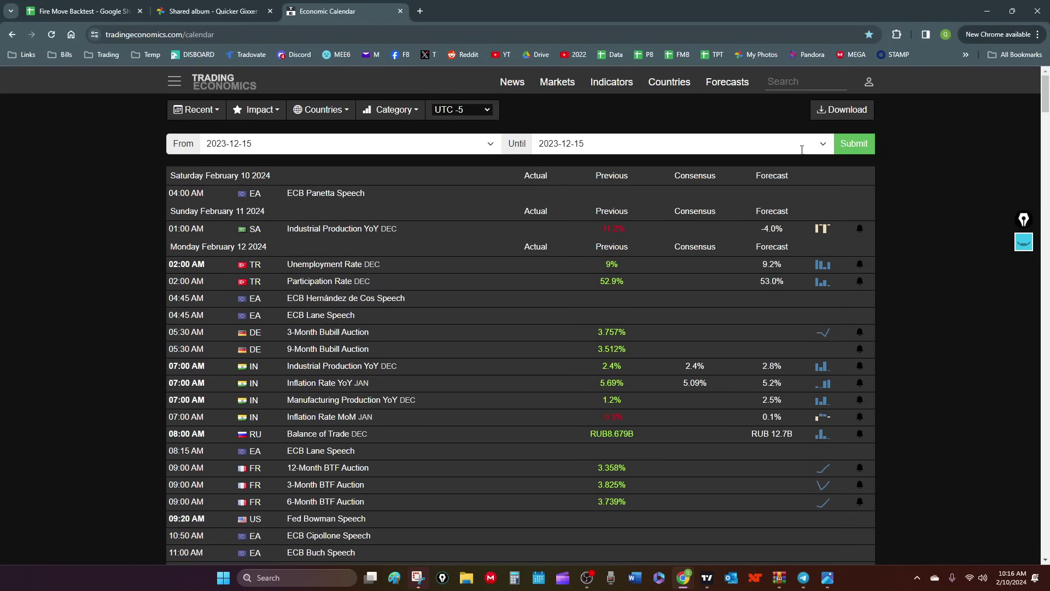
pyautogui.click(854, 143)
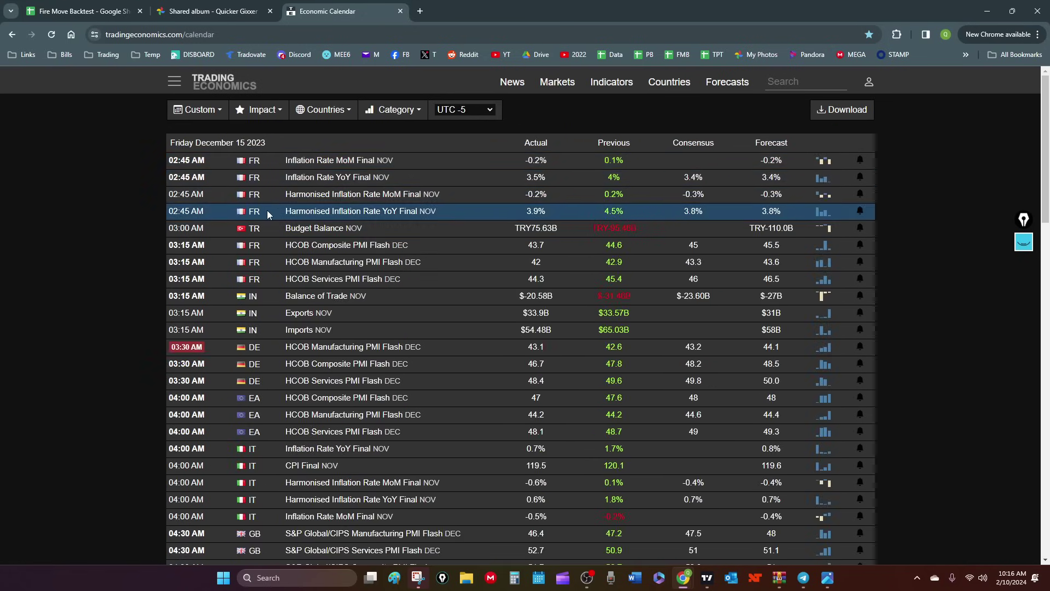
# Look over the day's events, then restrict the calendar's country filter to United States only and save it.
pyautogui.scroll(-3, 241, 164)
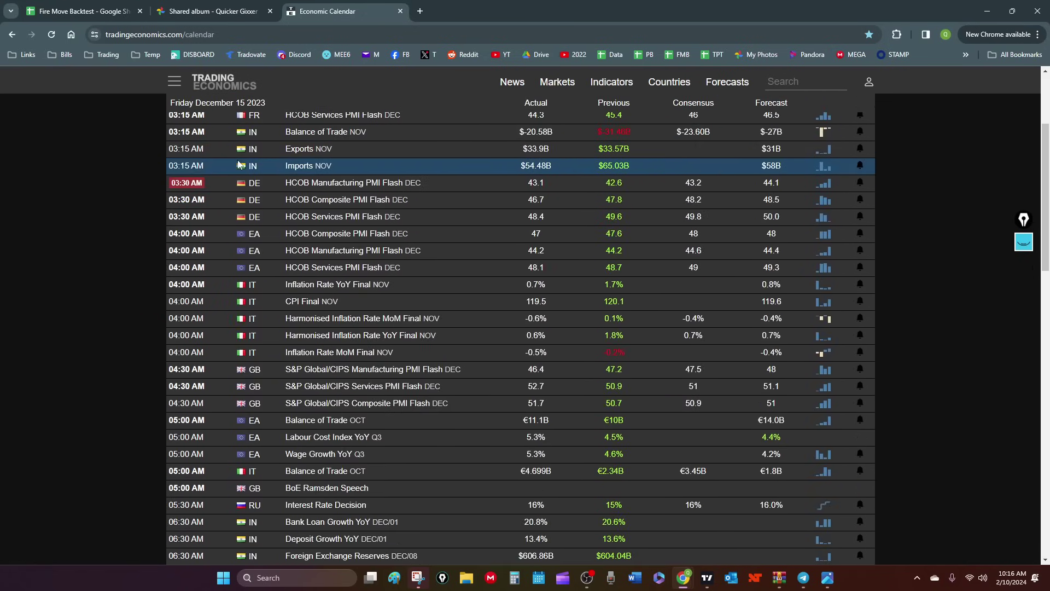
pyautogui.scroll(3, 242, 176)
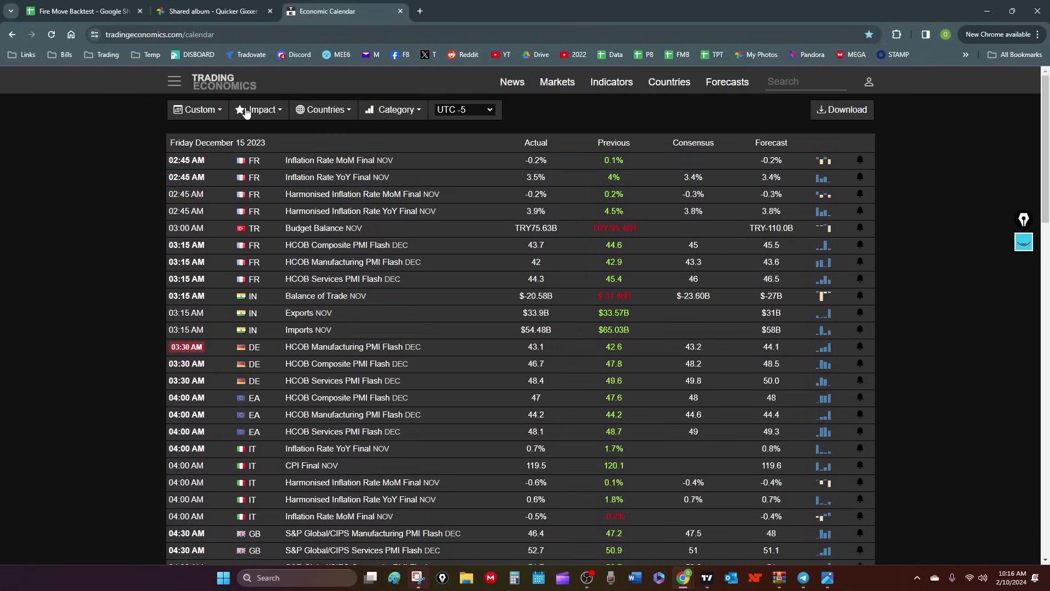
pyautogui.click(343, 112)
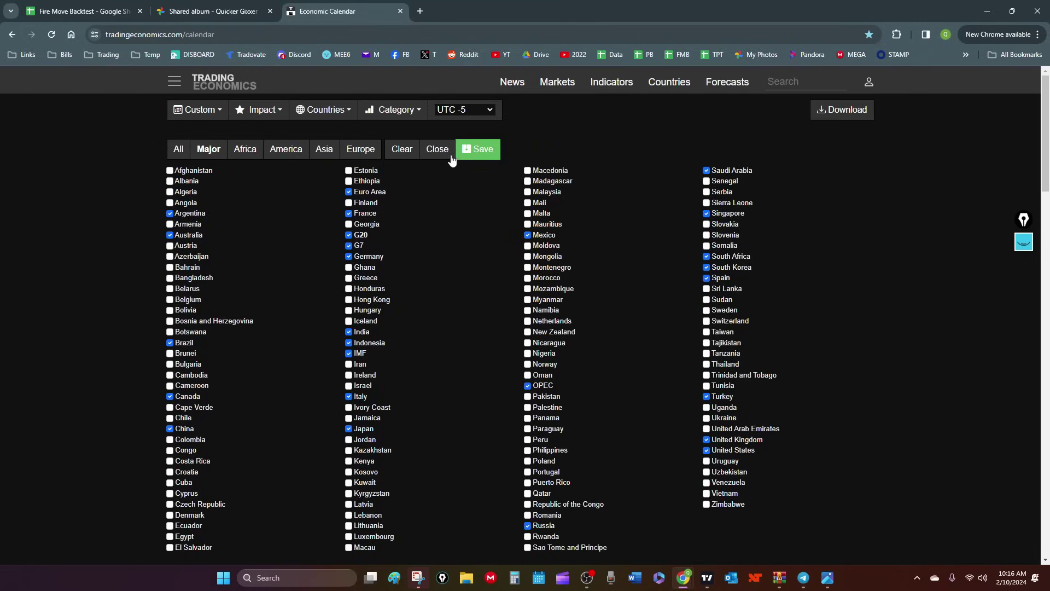
pyautogui.click(411, 154)
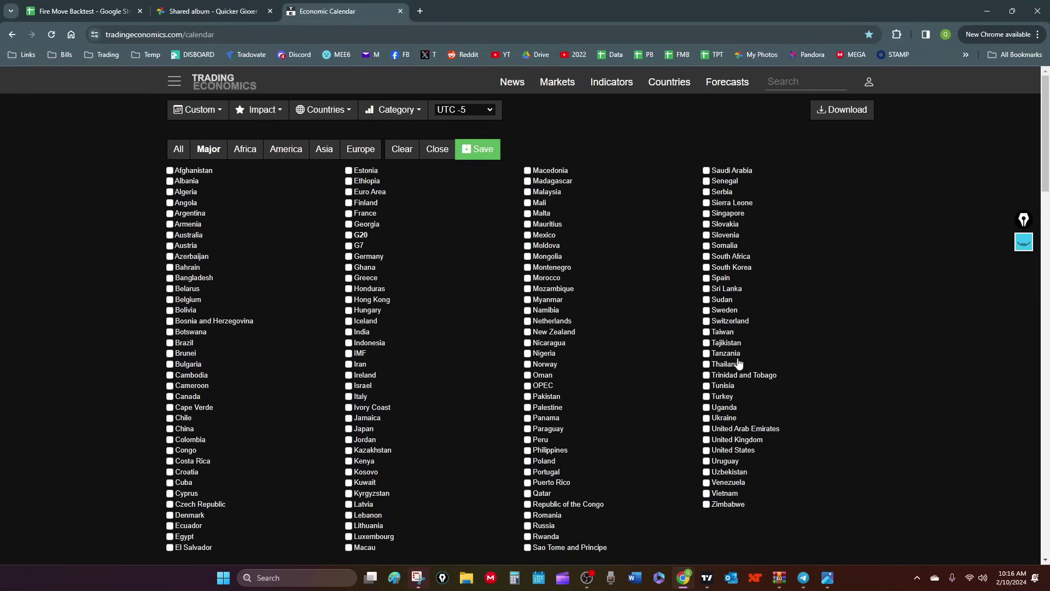
pyautogui.click(706, 450)
pyautogui.click(491, 156)
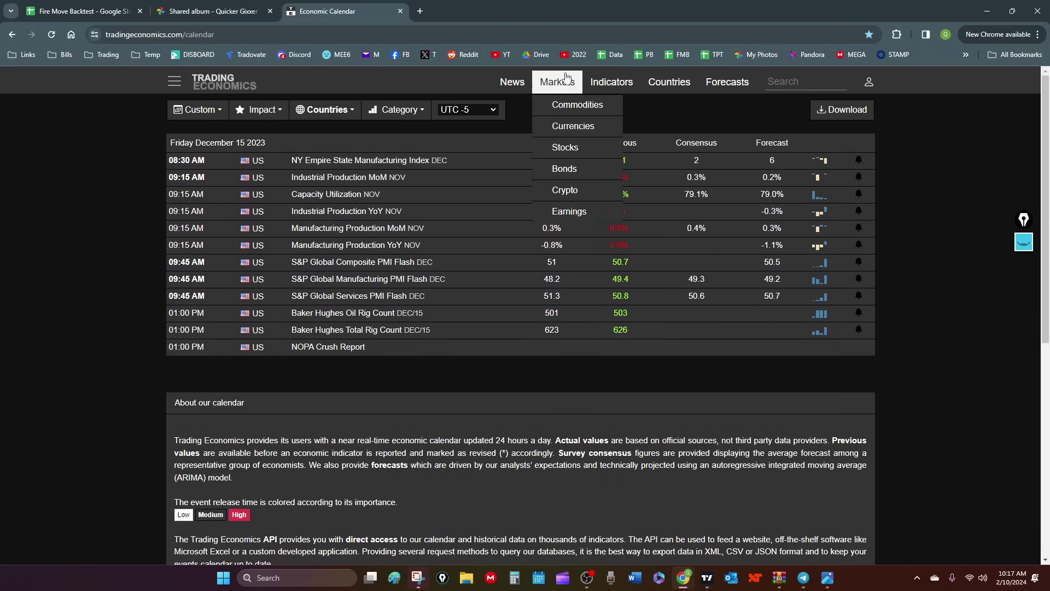
# Close the economic calendar, reopen the Dec-15 chart picture from the spreadsheet to examine it, and close that album page.
pyautogui.click(400, 12)
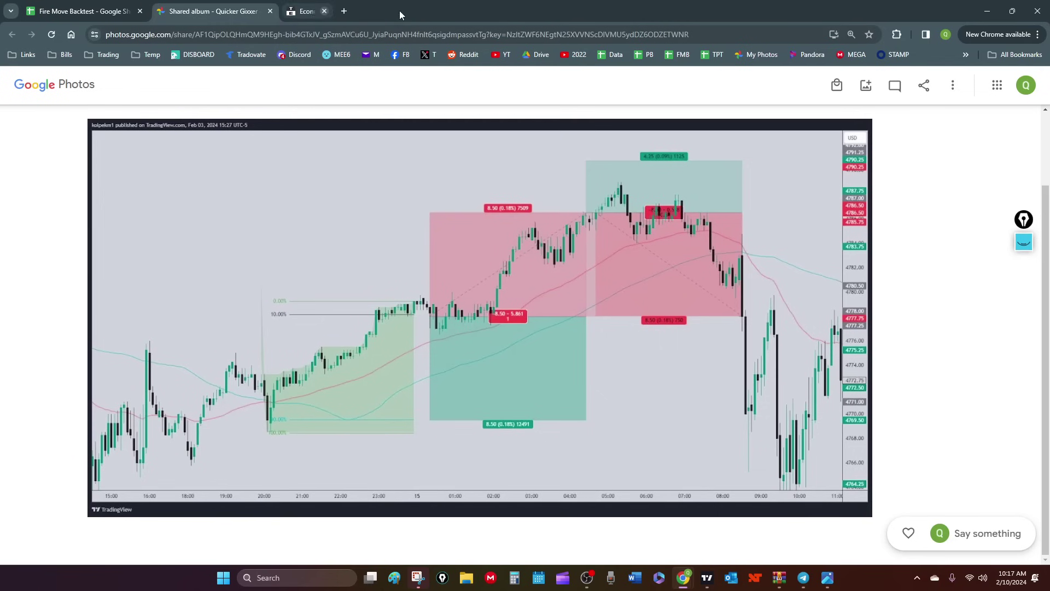
pyautogui.click(95, 13)
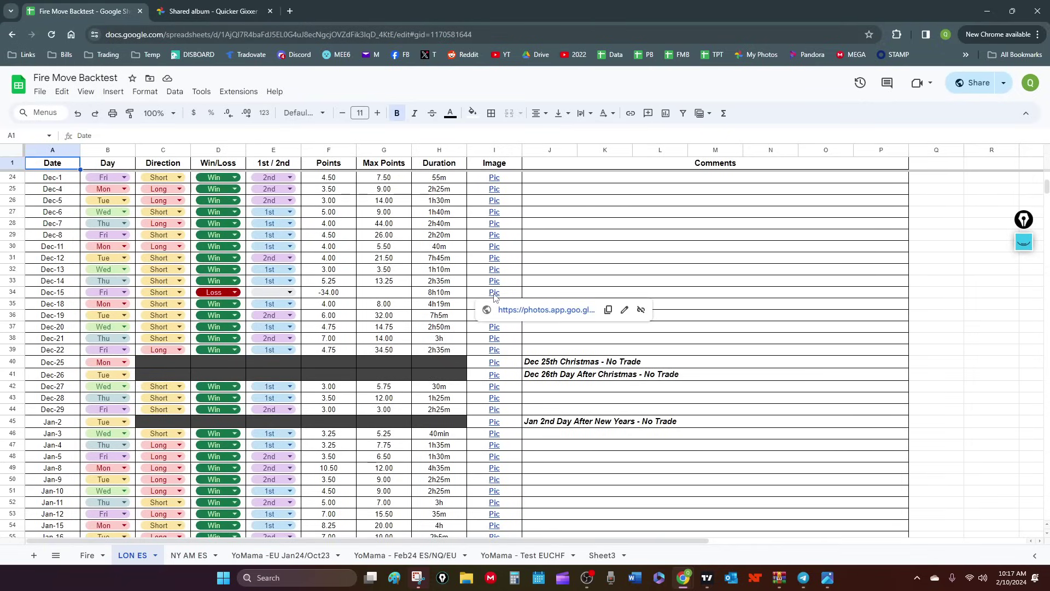
pyautogui.click(508, 311)
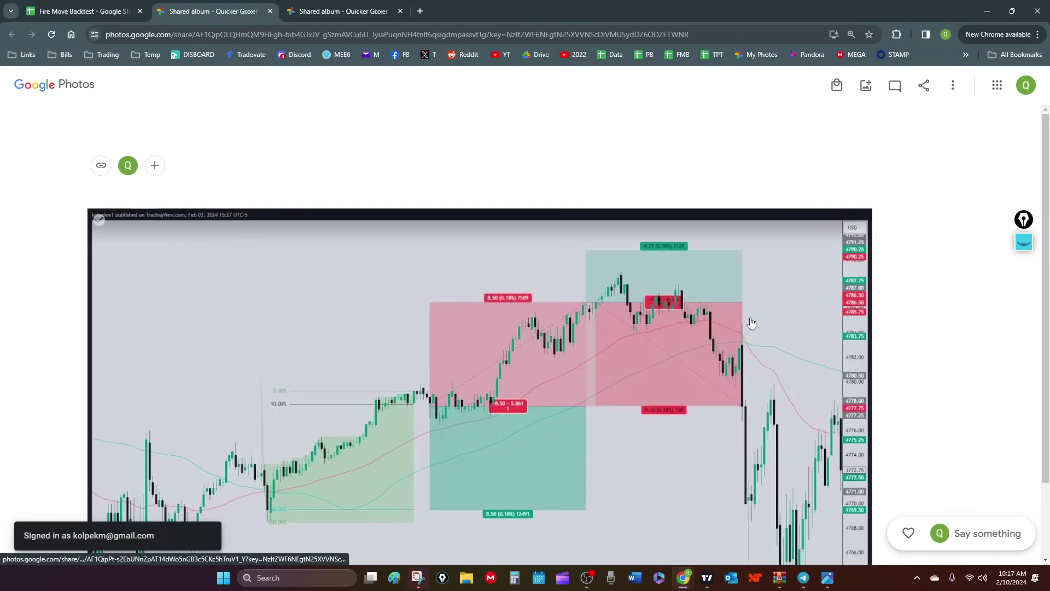
pyautogui.scroll(-2, 727, 410)
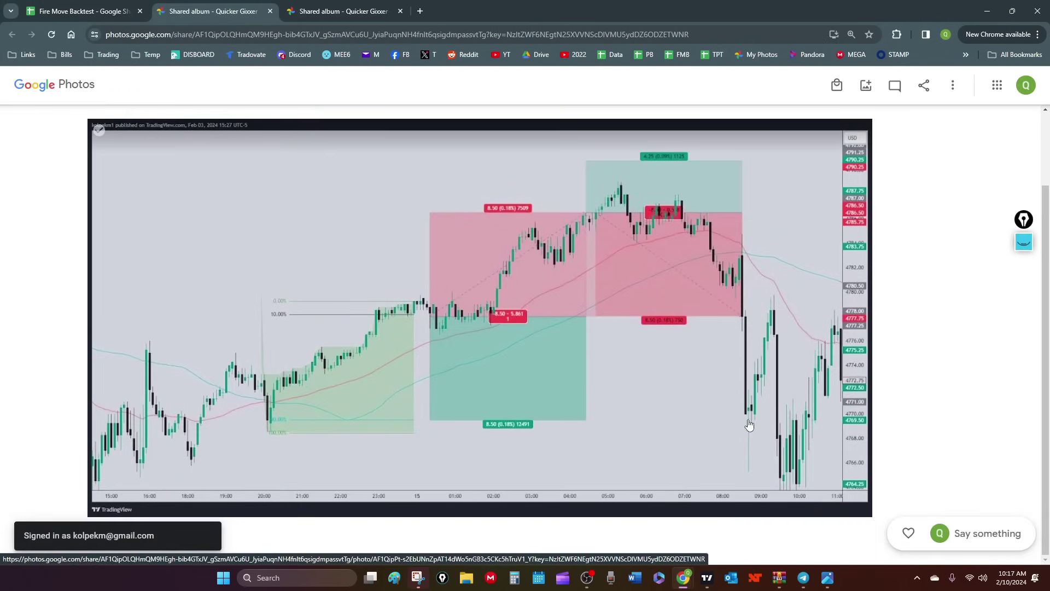
pyautogui.scroll(2, 716, 408)
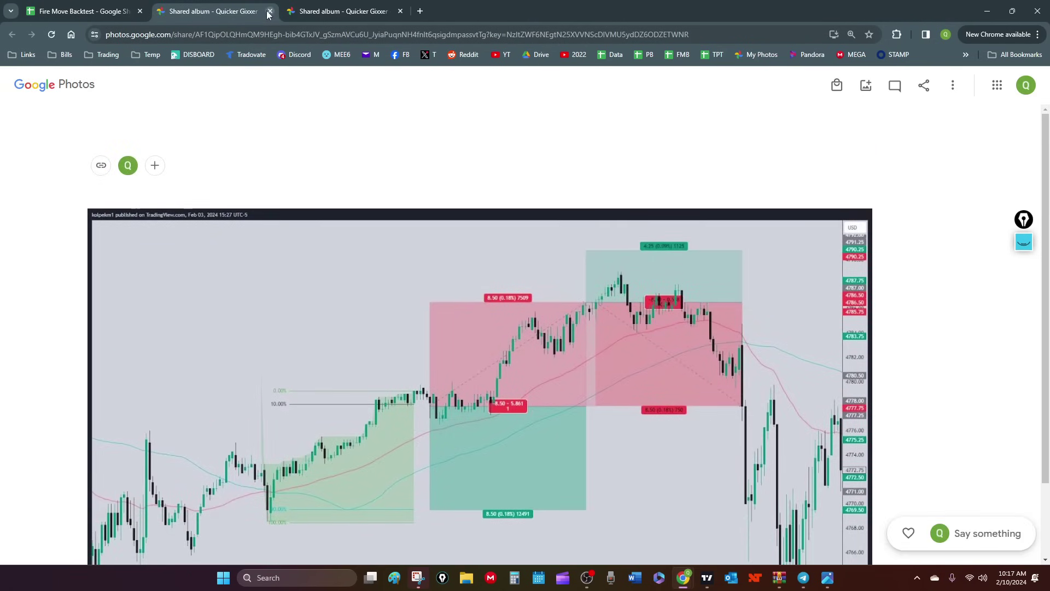
pyautogui.click(270, 12)
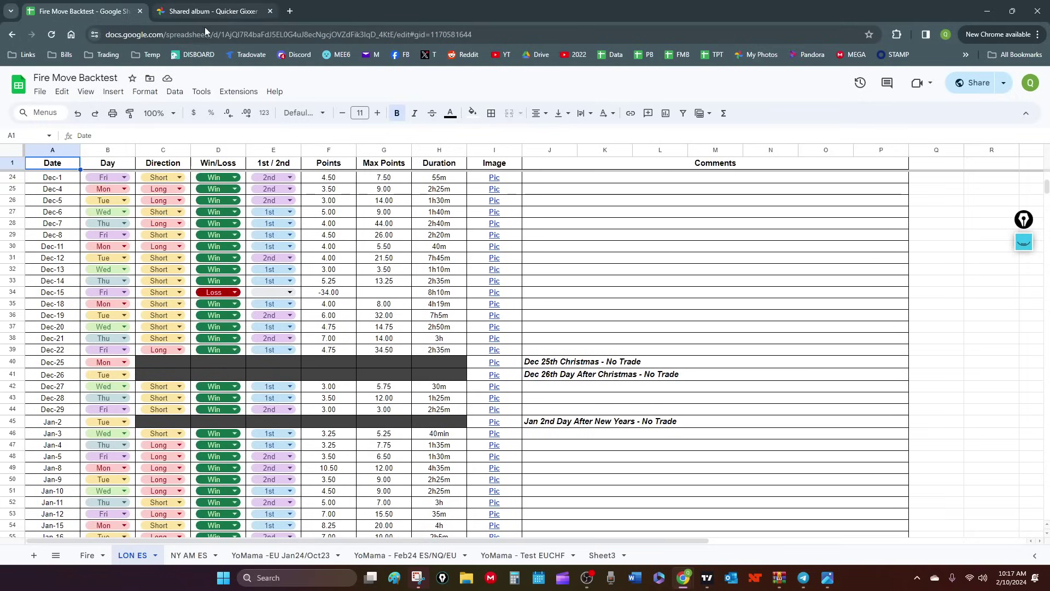
# Review the remaining LON ES trades through Jan-31 and the win rate and points totals beneath the log.
pyautogui.scroll(-2, 252, 249)
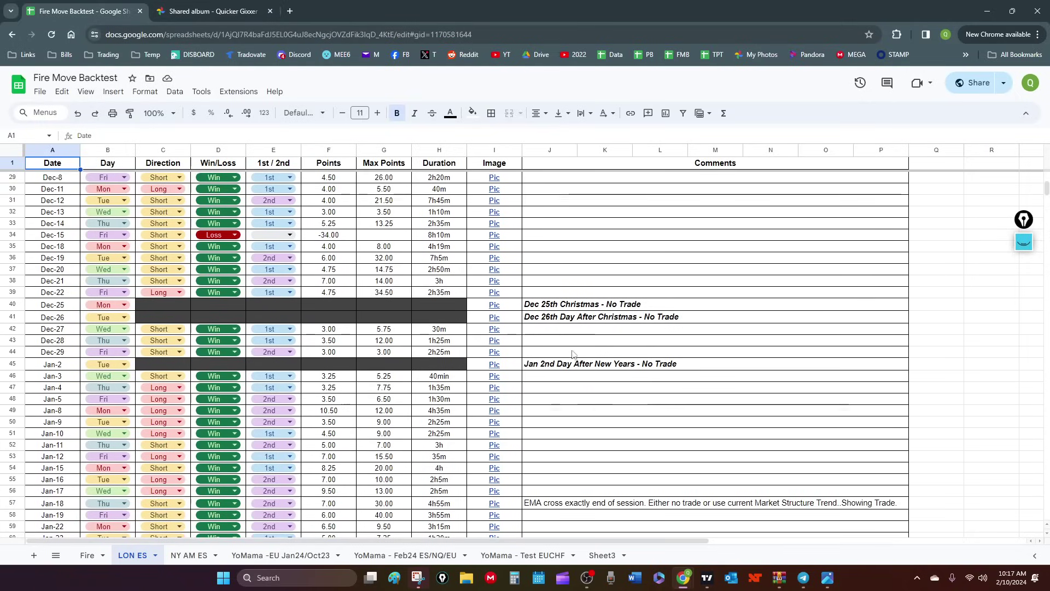
pyautogui.scroll(-3, 564, 361)
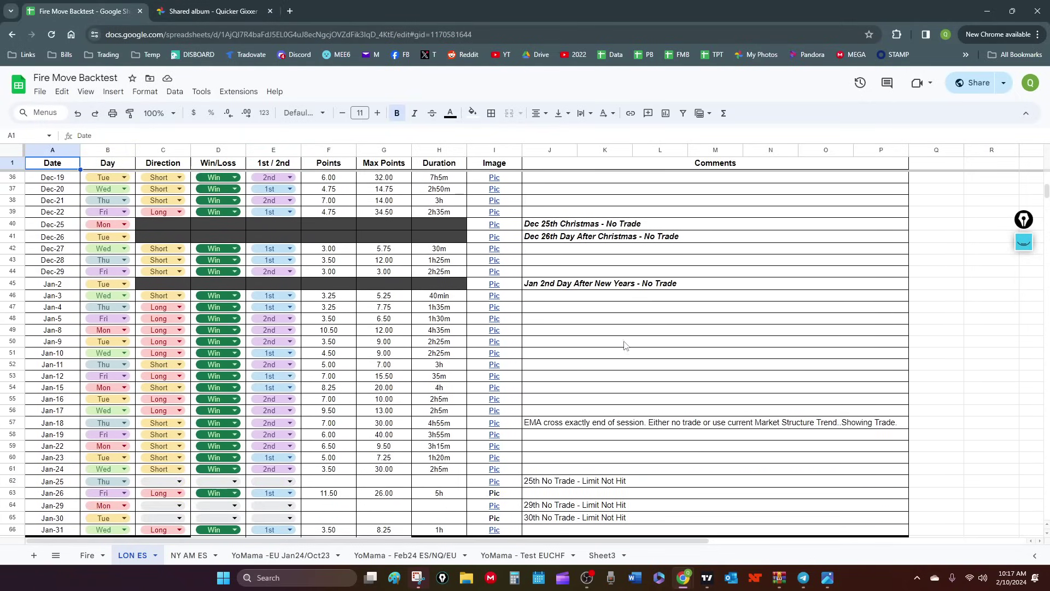
pyautogui.scroll(-3, 624, 336)
pyautogui.scroll(-1, 623, 335)
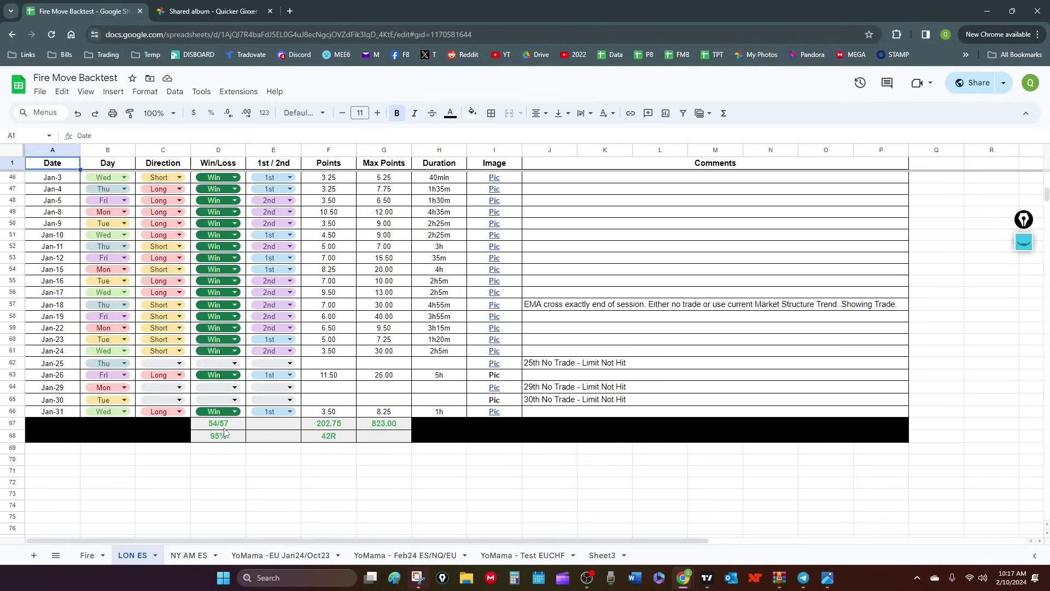
# Examine the losing trades and no-trade holidays across the November and December rows of the LON ES log.
pyautogui.scroll(15, 217, 431)
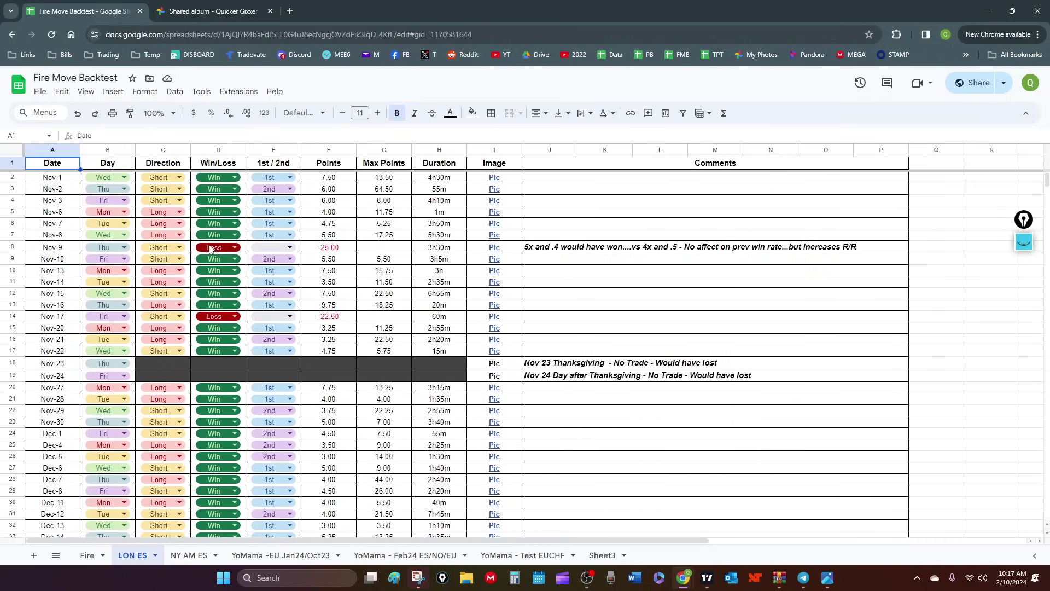
pyautogui.scroll(-2, 213, 243)
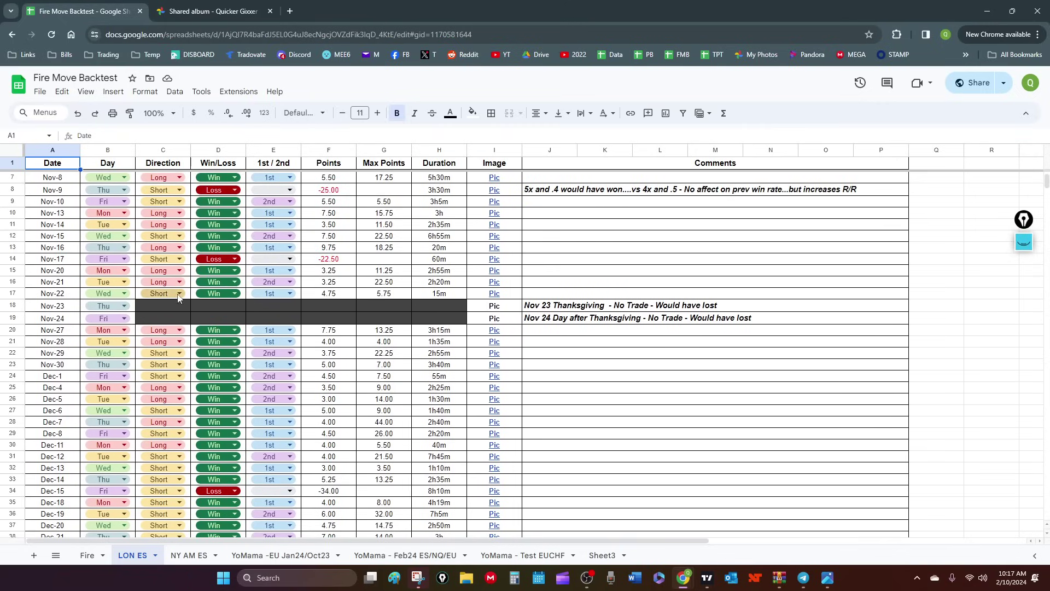
pyautogui.scroll(2, 233, 239)
pyautogui.scroll(-3, 236, 236)
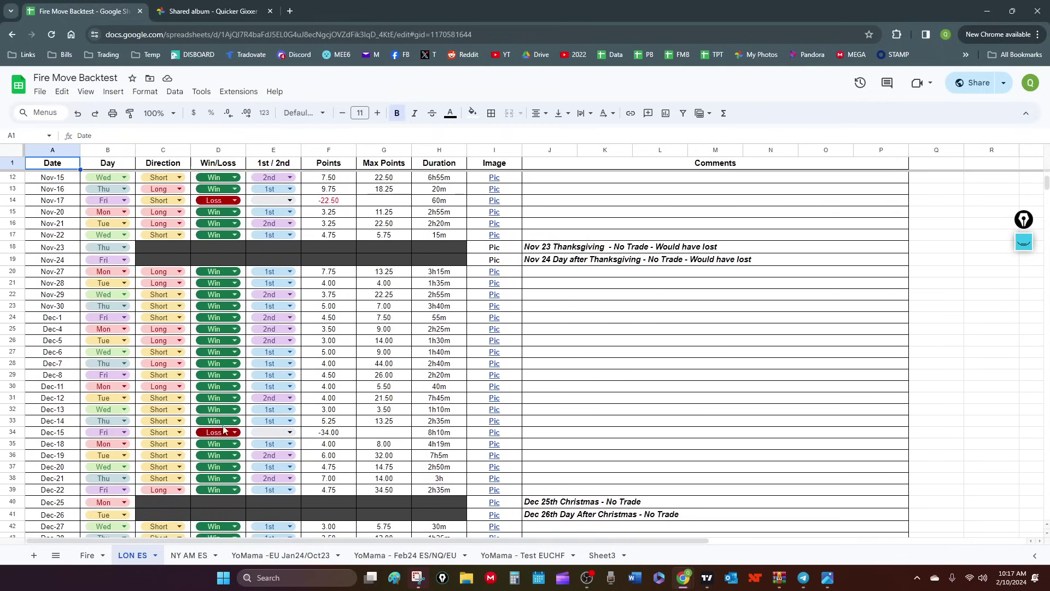
pyautogui.scroll(2, 223, 431)
pyautogui.scroll(-4, 222, 377)
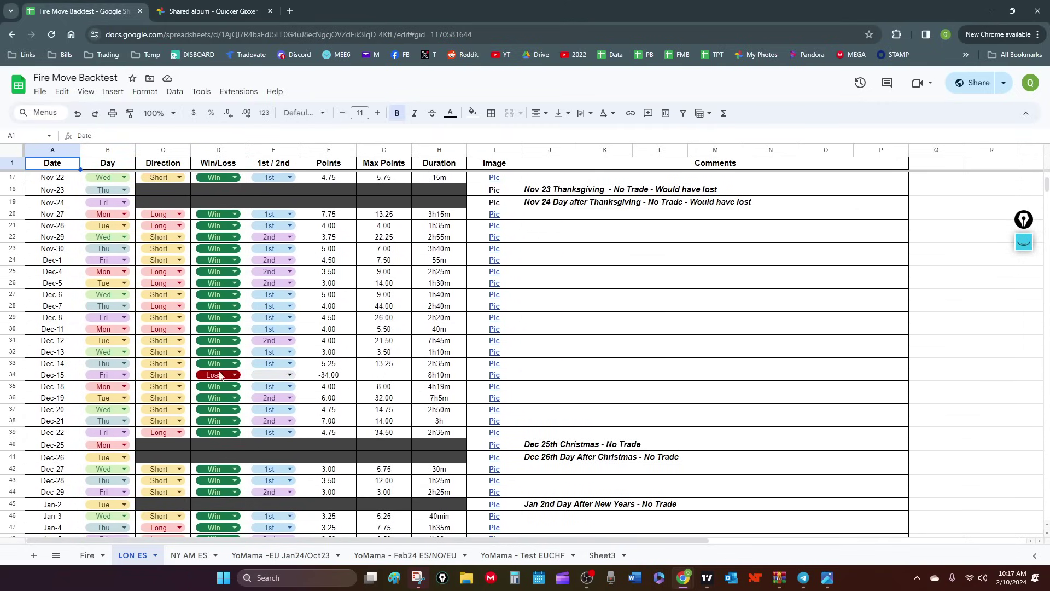
pyautogui.scroll(2, 235, 345)
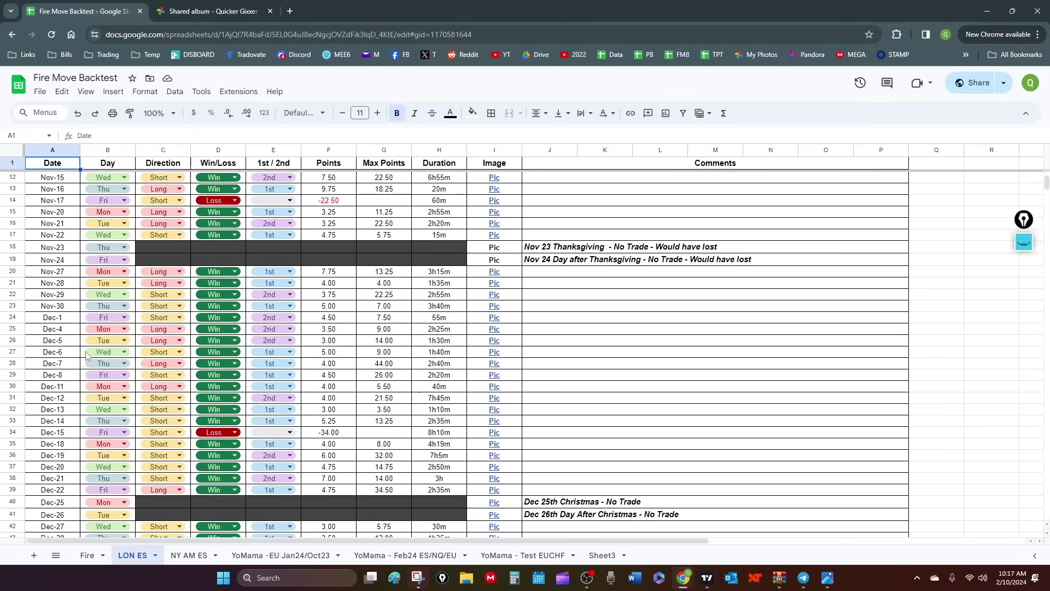
pyautogui.scroll(4, 109, 290)
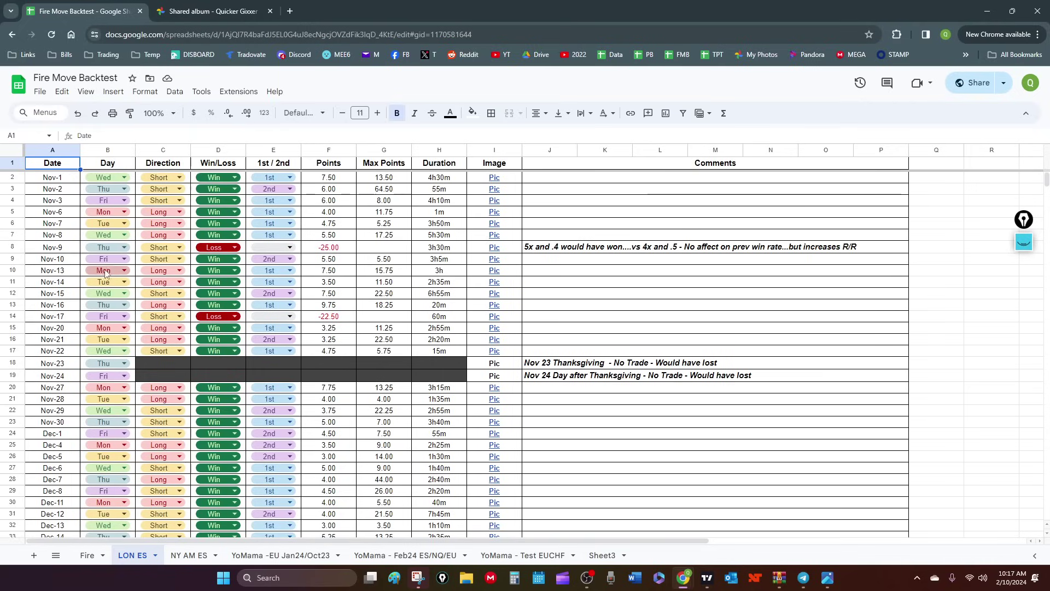
pyautogui.scroll(-2, 137, 377)
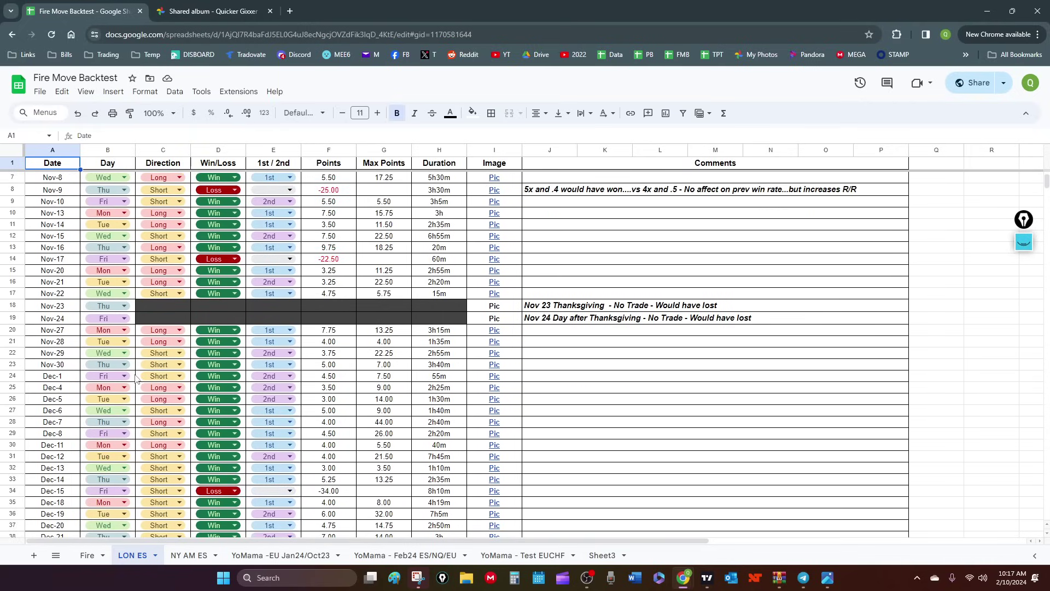
# Review the LON ES trades and their Points total, comparing it with the losing trades in November and December.
pyautogui.scroll(-10, 136, 377)
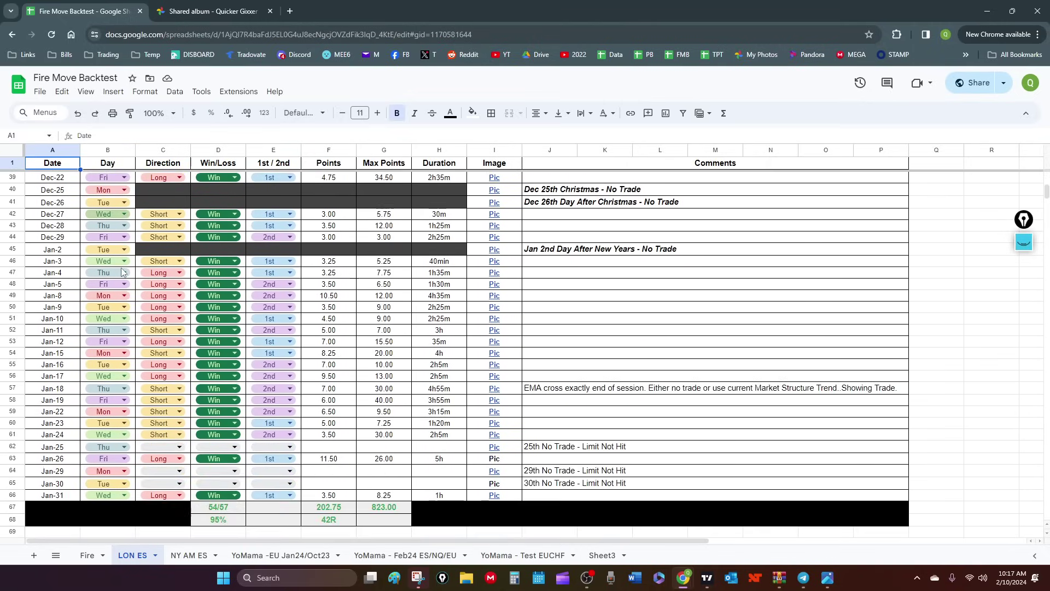
pyautogui.scroll(-2, 123, 272)
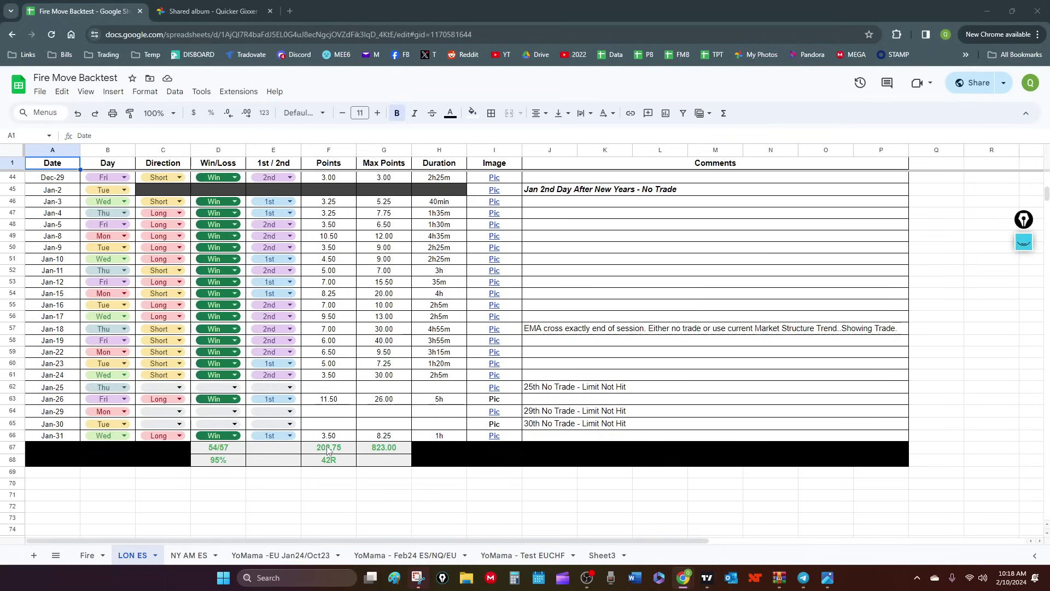
pyautogui.scroll(6, 337, 441)
pyautogui.scroll(5, 344, 431)
pyautogui.scroll(-5, 345, 404)
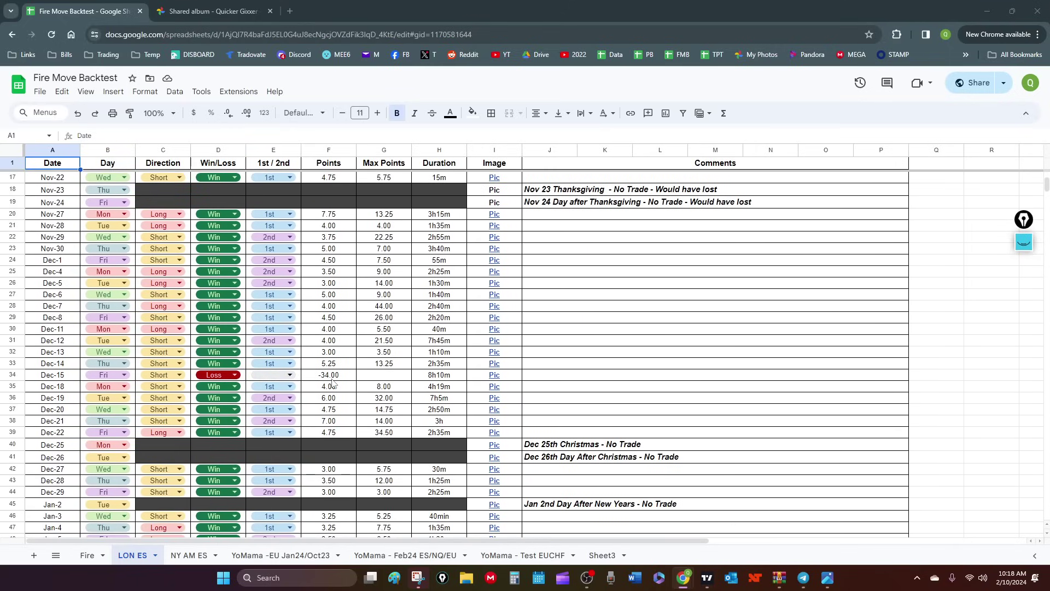
pyautogui.scroll(3, 337, 378)
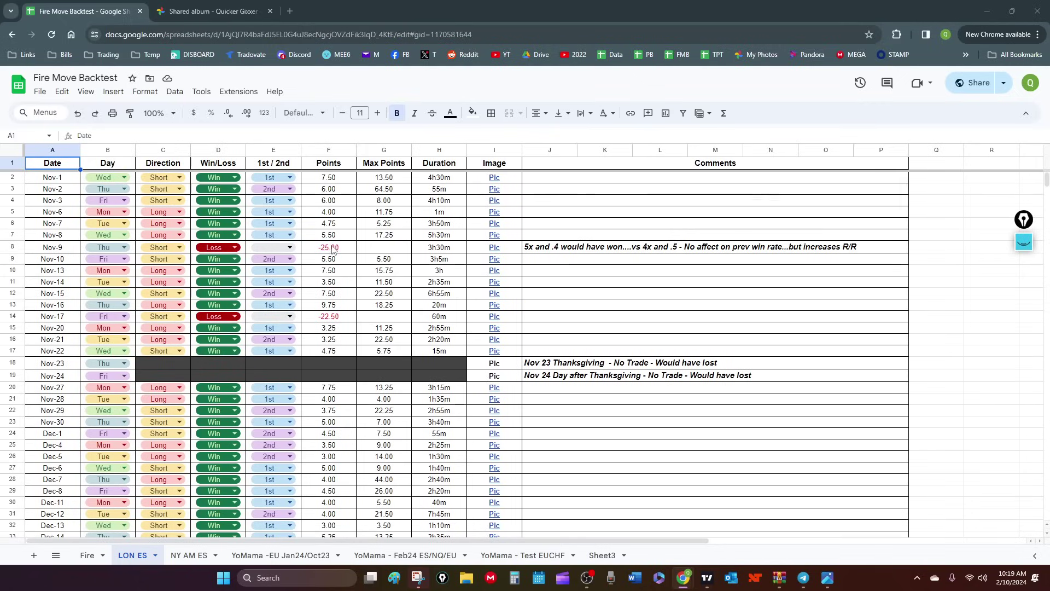
pyautogui.scroll(-10, 334, 254)
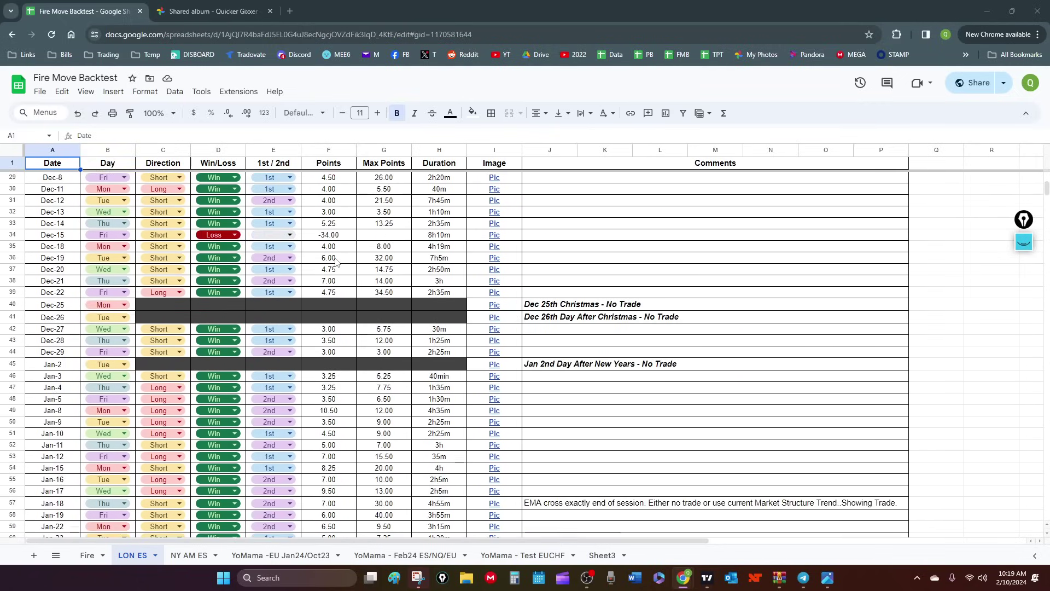
pyautogui.scroll(1, 335, 260)
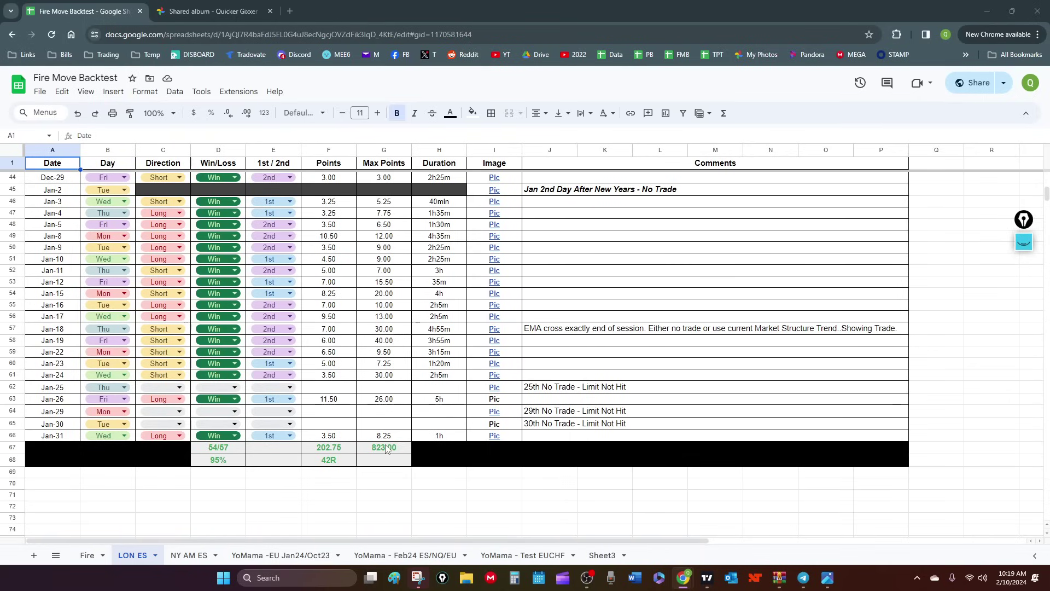
# Examine the Max Points column of the LON ES log from November through January.
pyautogui.scroll(10, 367, 432)
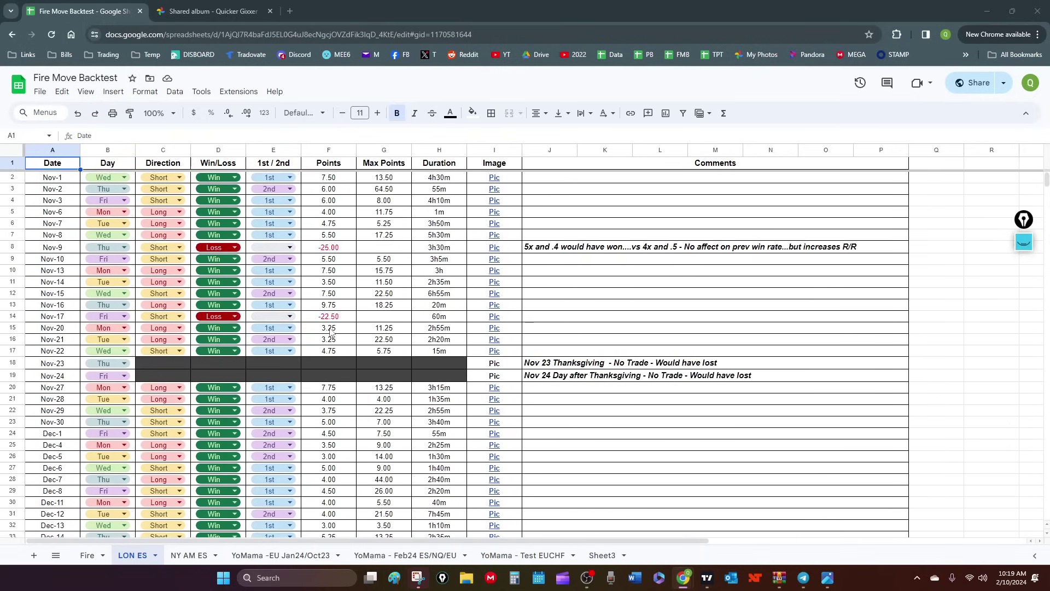
pyautogui.scroll(-5, 331, 329)
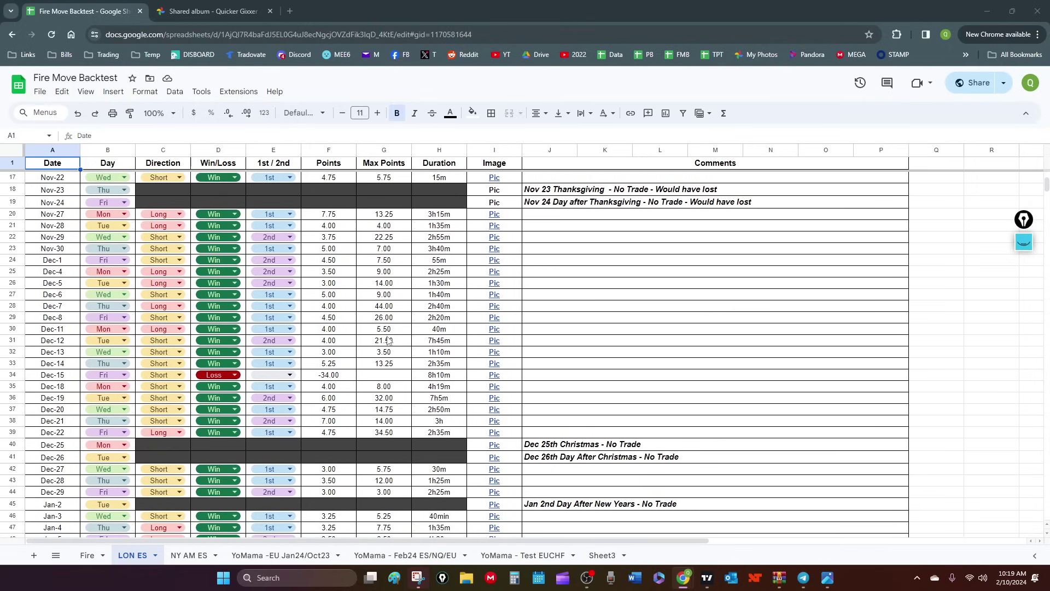
pyautogui.scroll(-7, 382, 387)
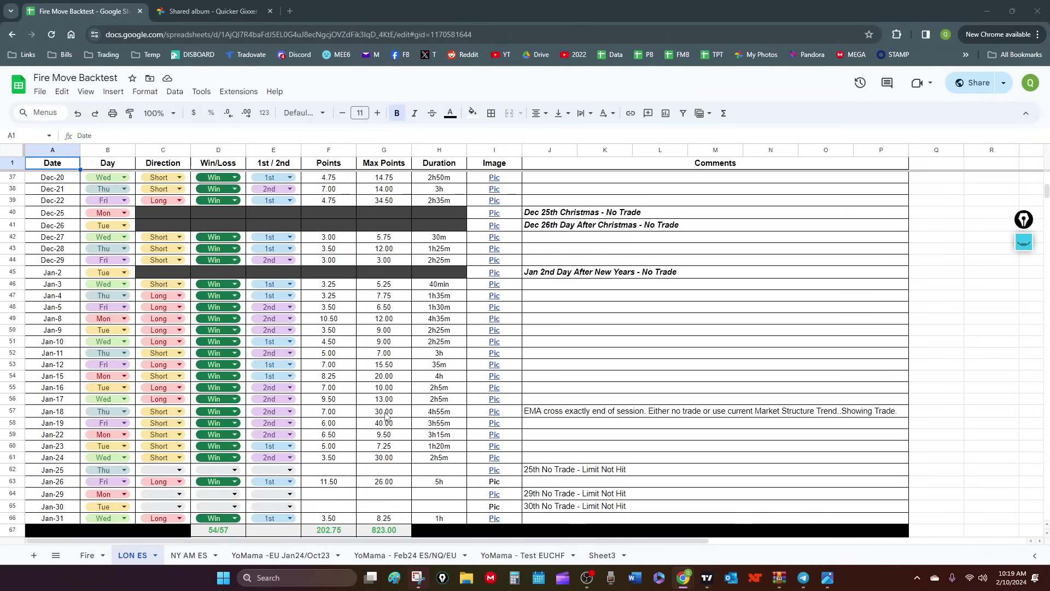
pyautogui.scroll(8, 384, 446)
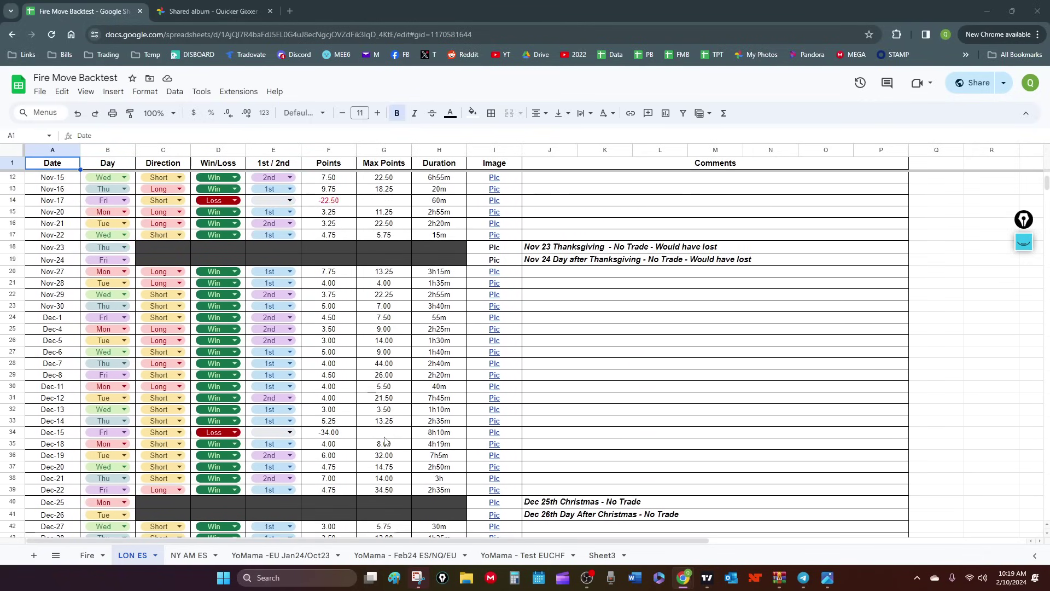
# Open the Nov-2 trade's chart picture from the LON ES log to examine it, and close that album page.
pyautogui.scroll(4, 380, 372)
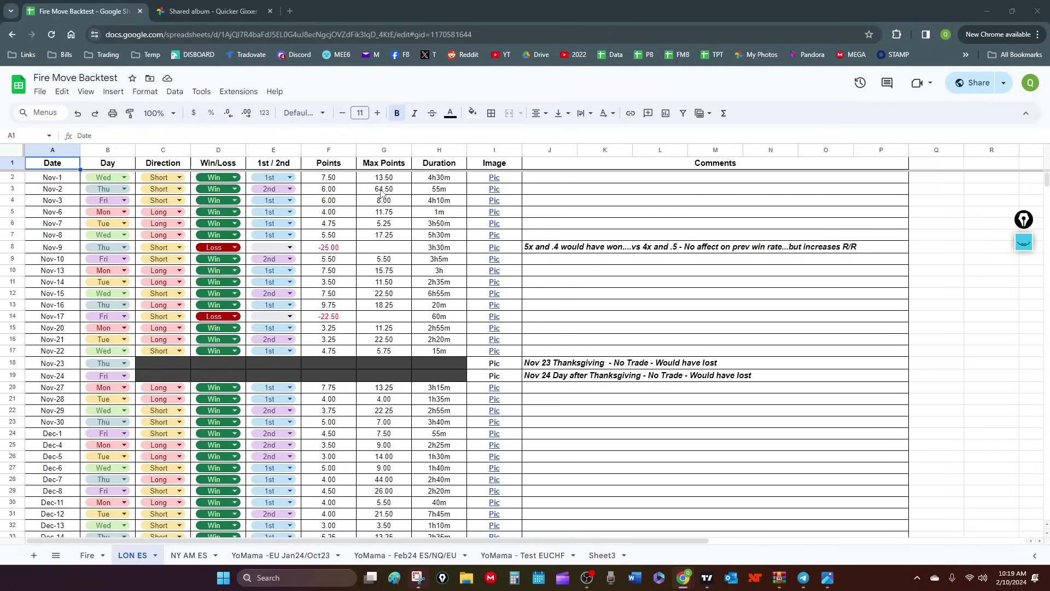
pyautogui.click(494, 190)
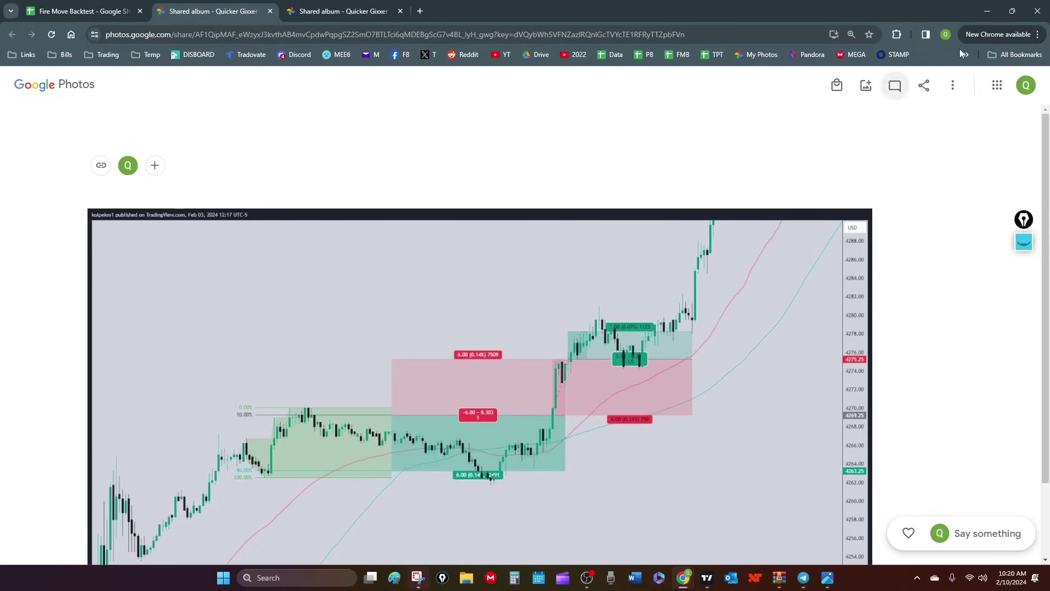
pyautogui.click(270, 11)
# Recheck the January rows and totals of LON ES, then review the NY AM ES sheet and select its Max Points total.
pyautogui.scroll(-15, 443, 414)
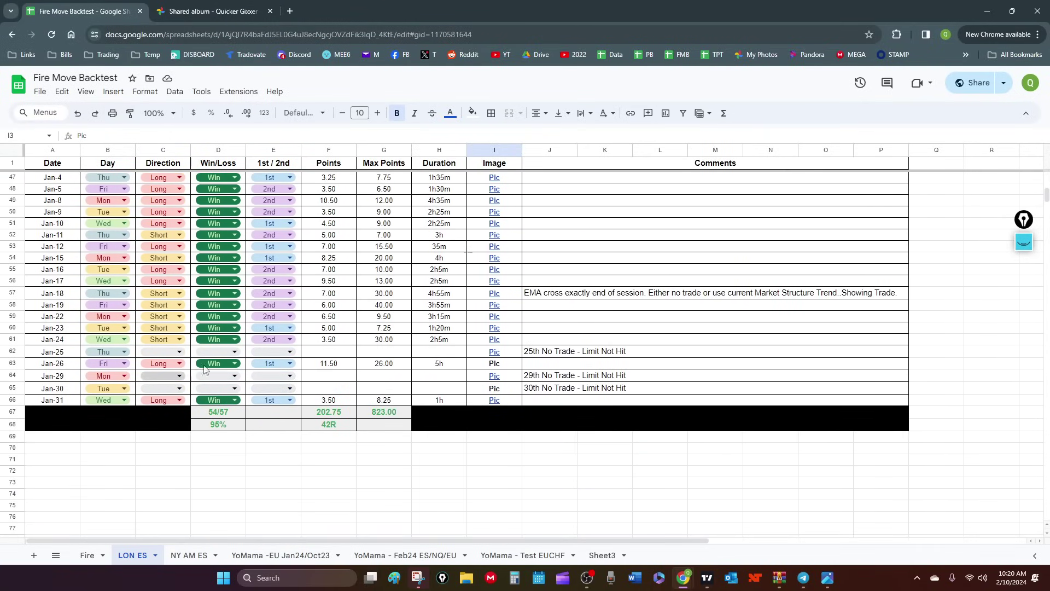
pyautogui.scroll(4, 222, 348)
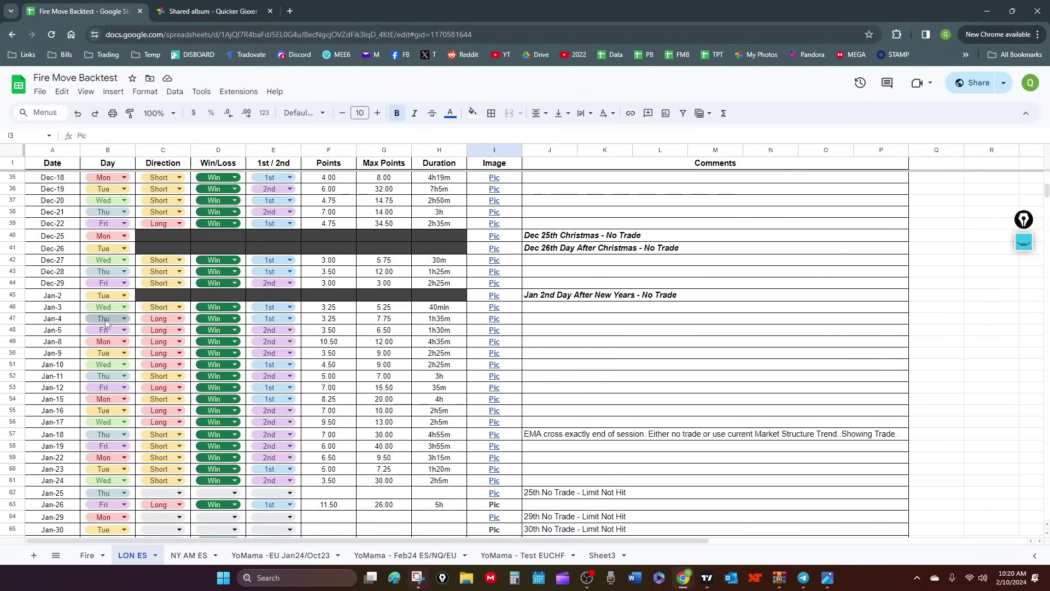
pyautogui.scroll(-3, 142, 407)
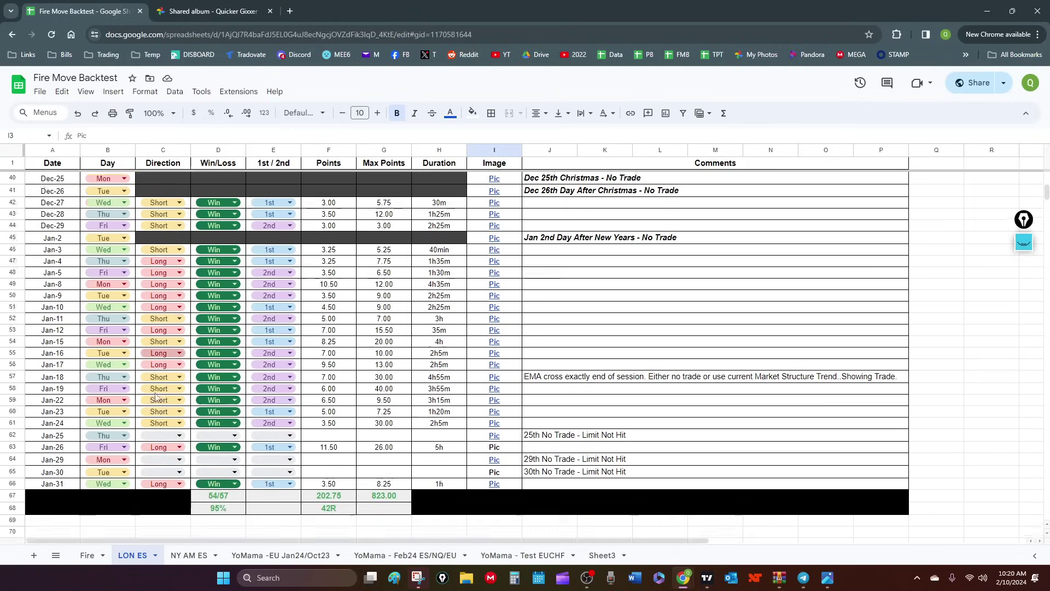
pyautogui.click(191, 558)
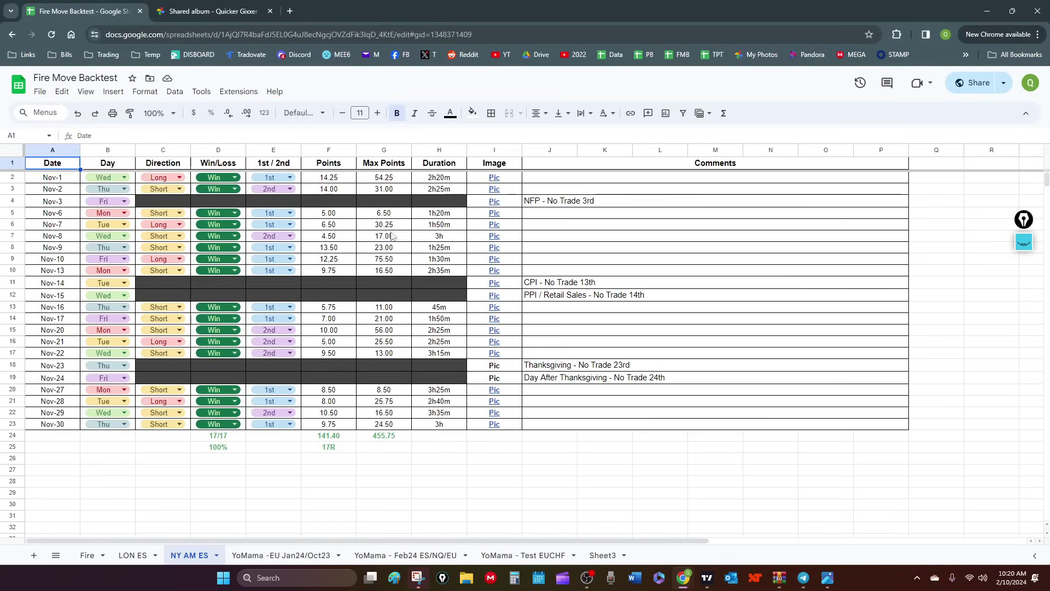
pyautogui.click(385, 438)
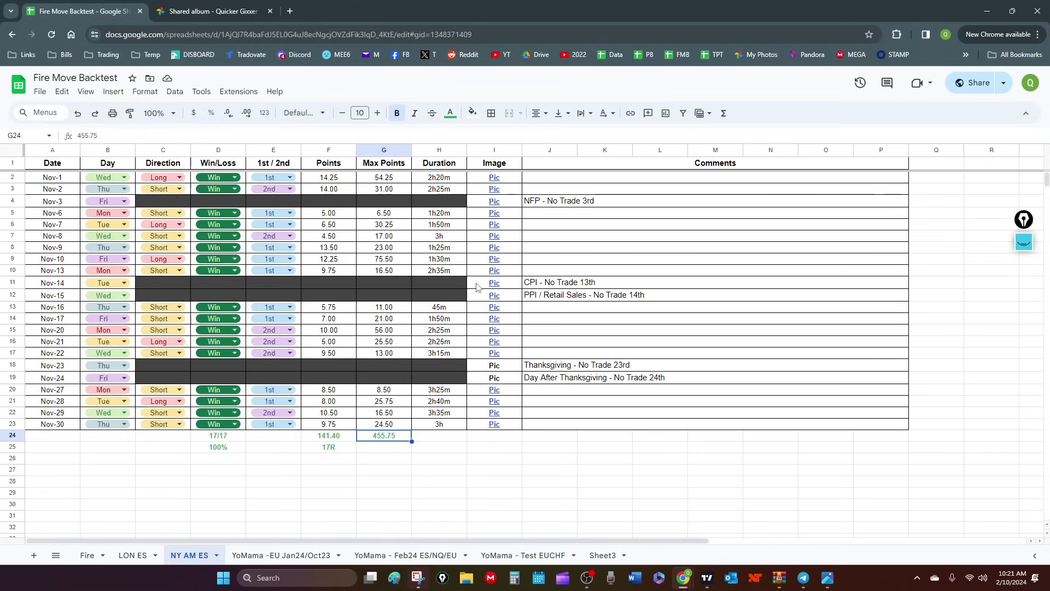
# Open the YoMama -EU Jan24/Oct23 sheet and look over its January 2024 trades and summary.
pyautogui.click(262, 555)
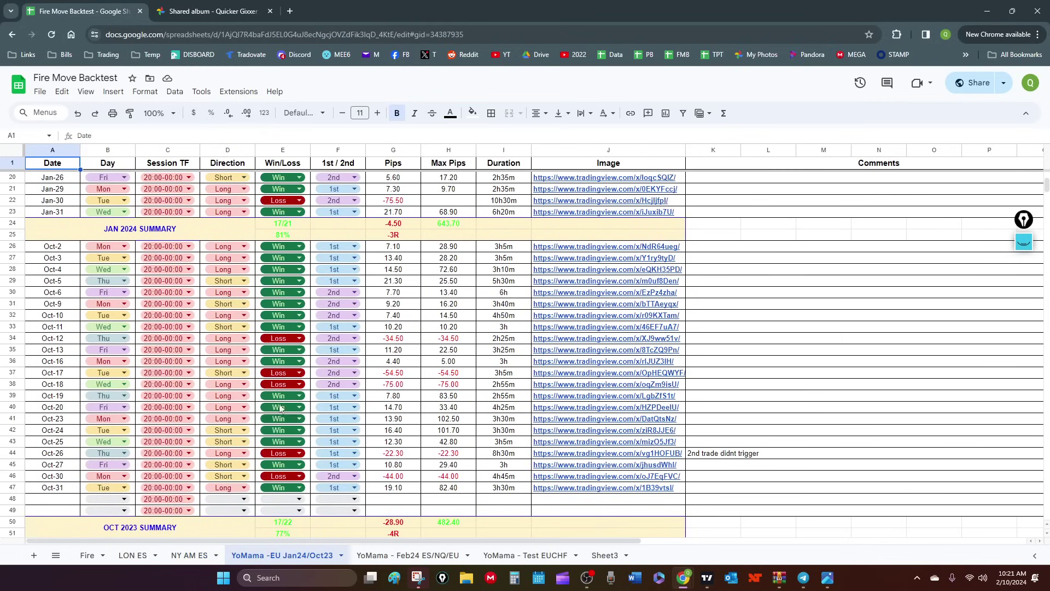
pyautogui.scroll(-3, 292, 373)
pyautogui.scroll(4, 292, 373)
pyautogui.scroll(5, 293, 374)
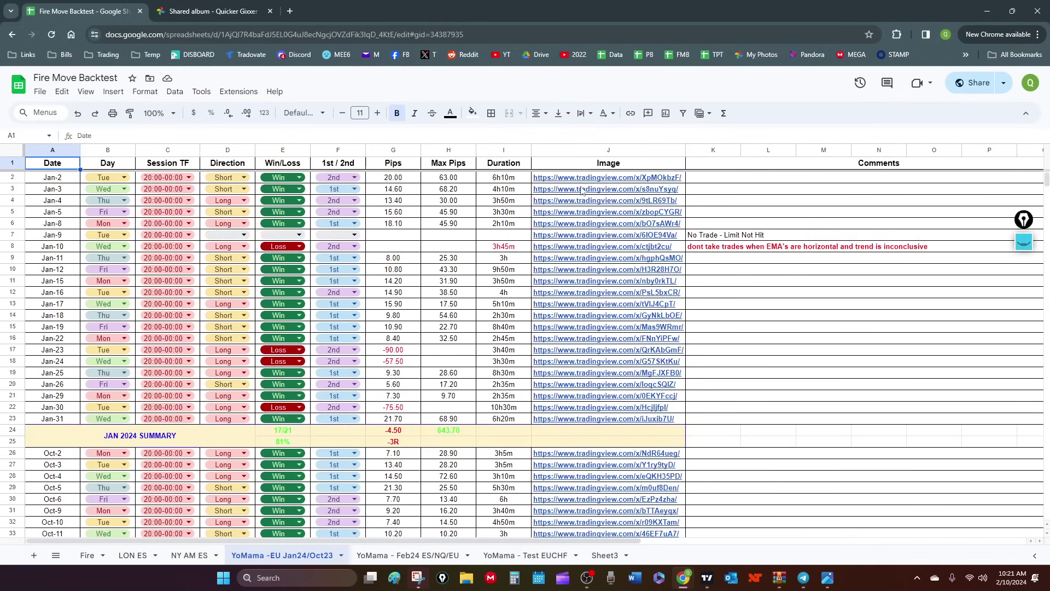
pyautogui.scroll(-5, 338, 279)
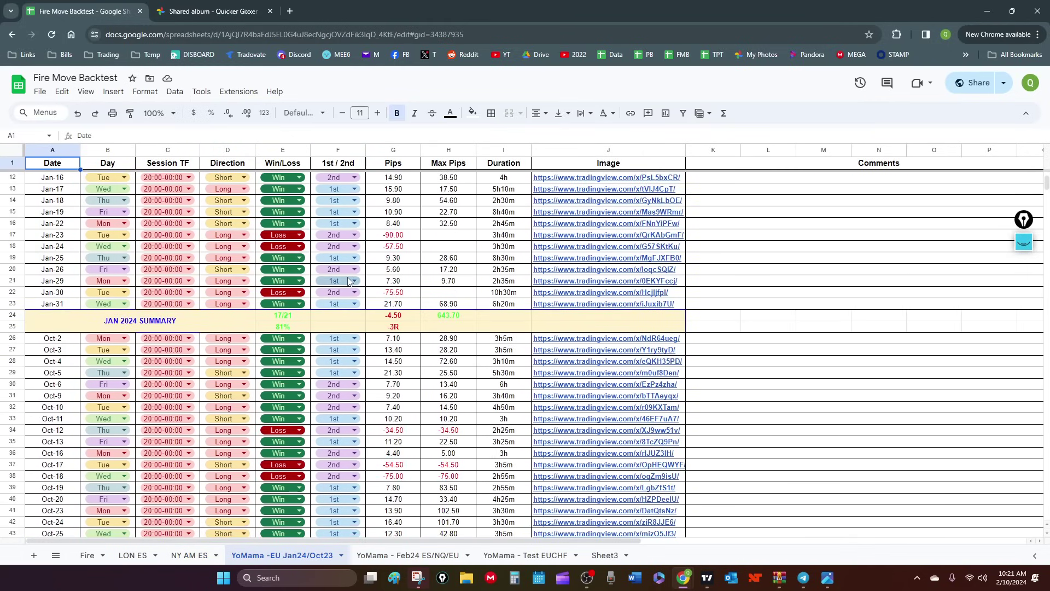
pyautogui.scroll(5, 338, 296)
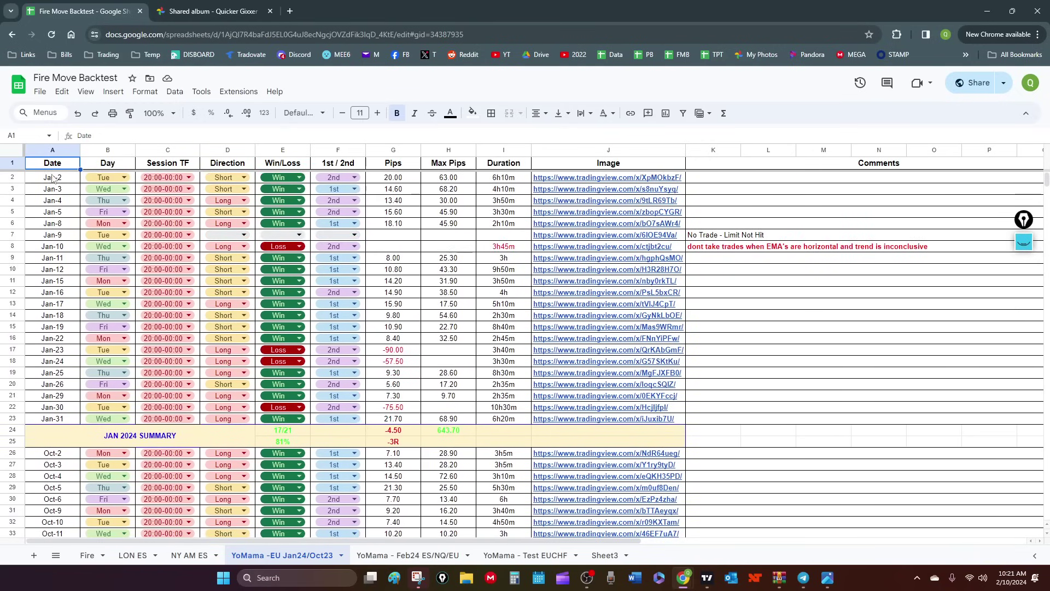
# Review the October 2023 trades and summary, examine the Oct-31 trade's linked TradingView chart, and return to the spreadsheet.
pyautogui.scroll(-5, 66, 285)
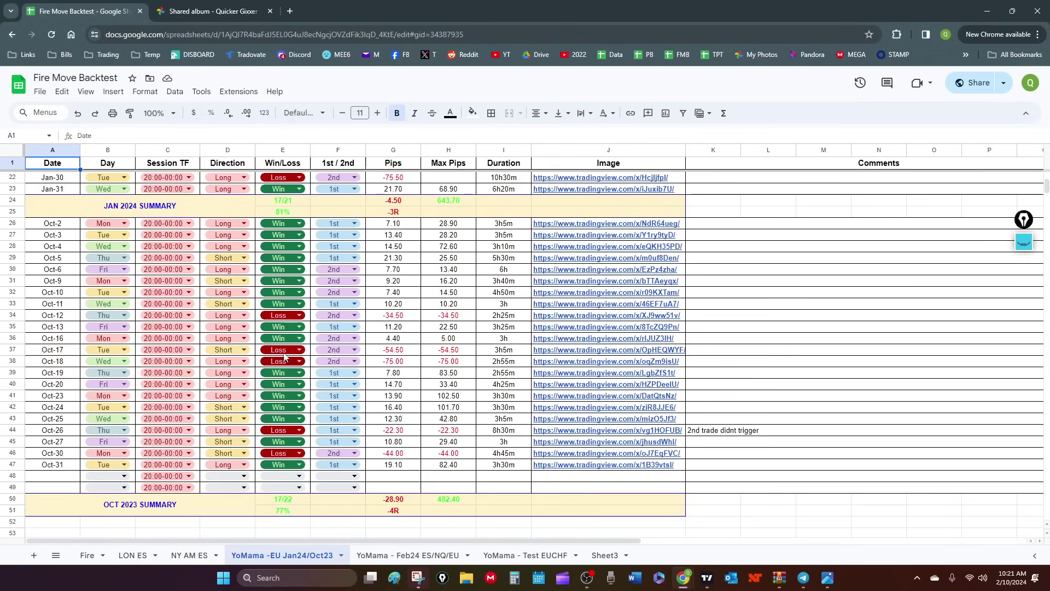
pyautogui.scroll(1, 285, 356)
pyautogui.scroll(-2, 336, 346)
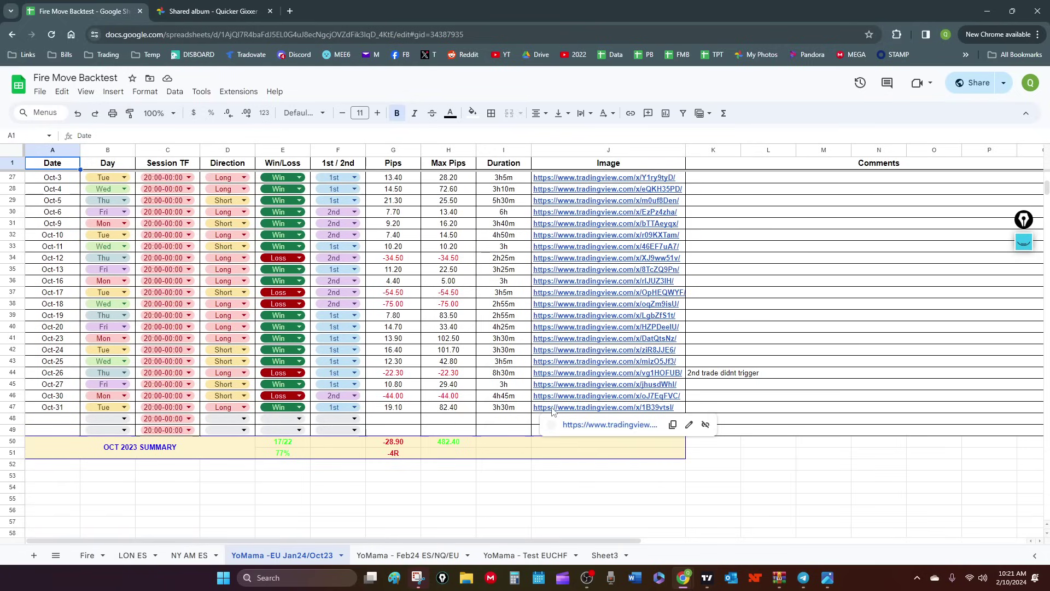
pyautogui.click(549, 424)
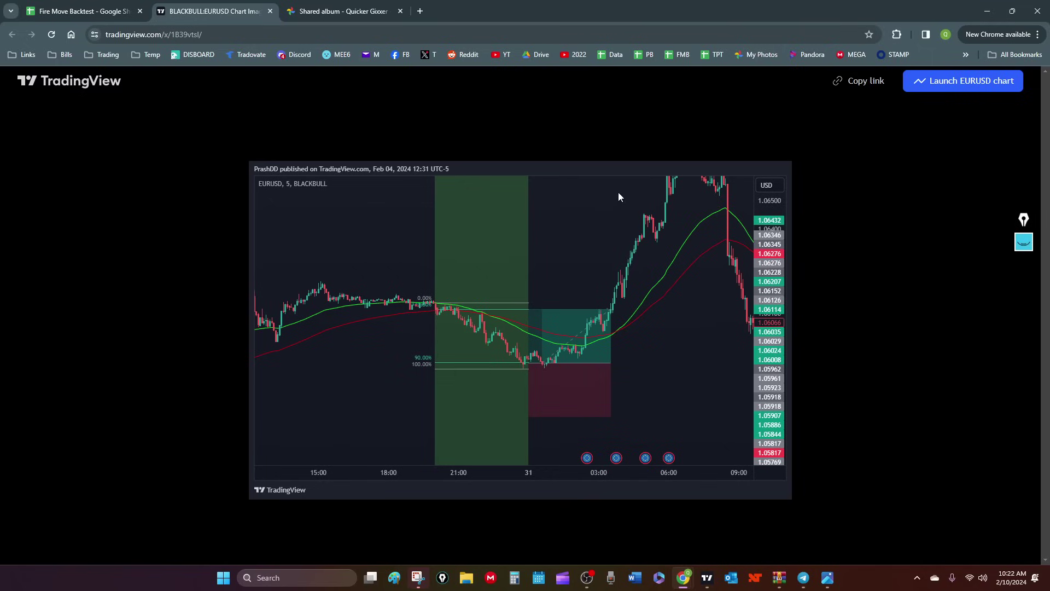
pyautogui.click(77, 11)
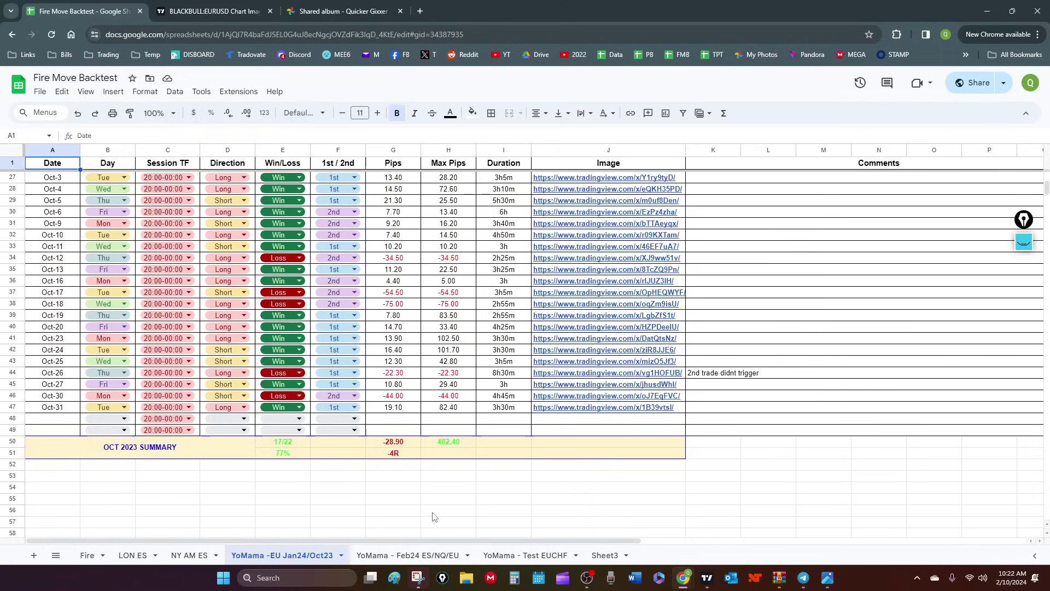
# Open the YoMama - Feb24 ES/NQ/EU sheet and review its trades, summary totals and the win-rate table by pair and session.
pyautogui.click(376, 556)
pyautogui.scroll(10, 202, 372)
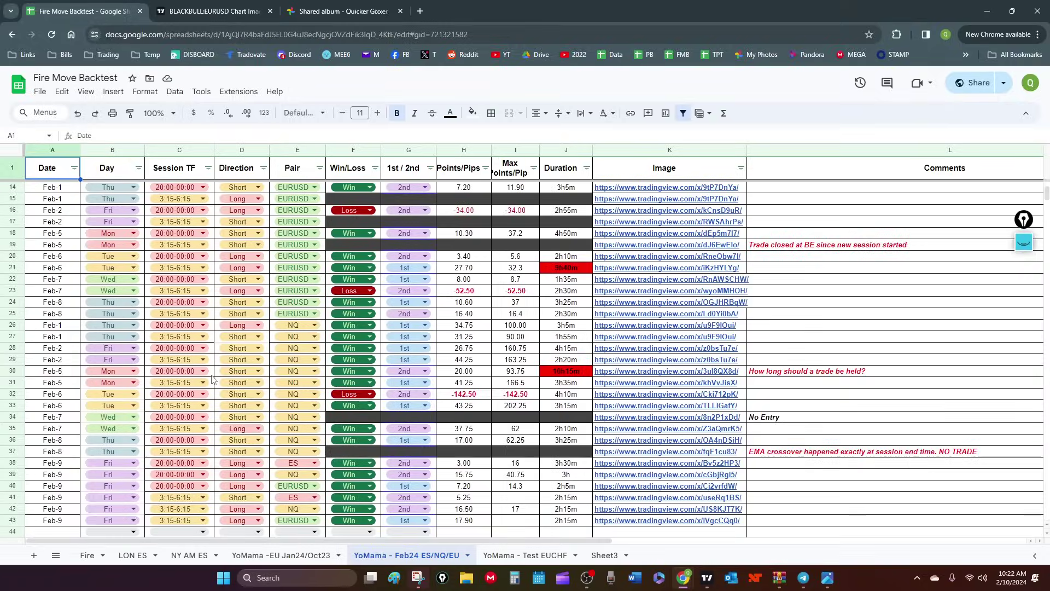
pyautogui.scroll(-8, 212, 377)
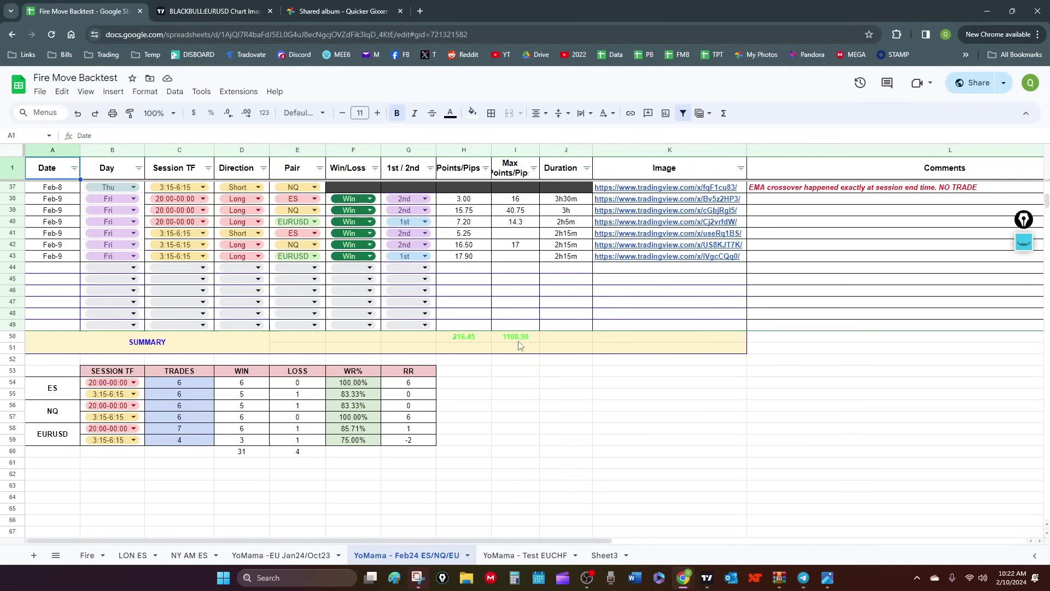
pyautogui.scroll(12, 519, 344)
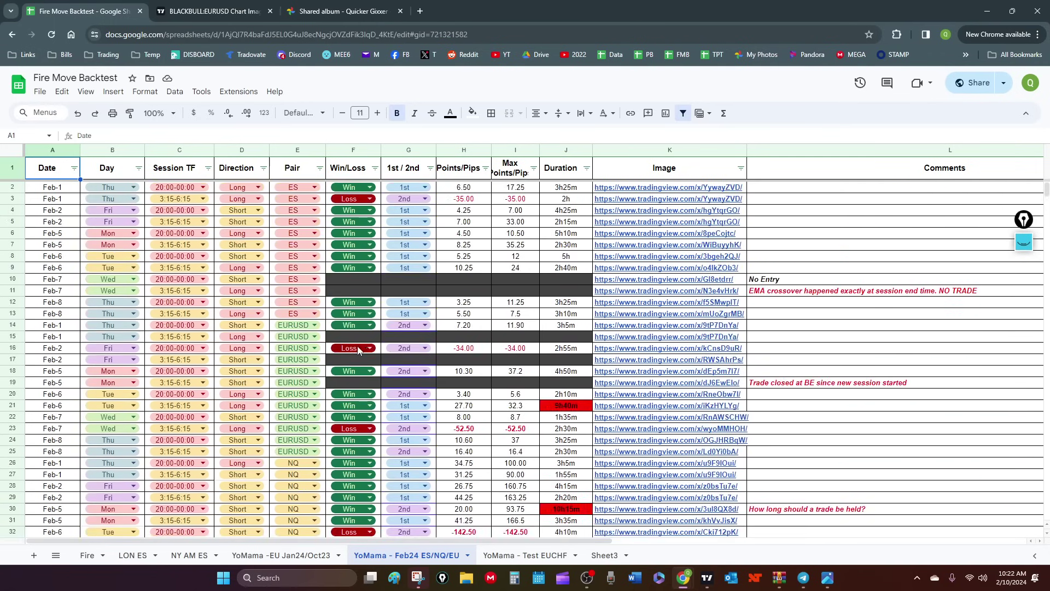
pyautogui.scroll(-4, 295, 361)
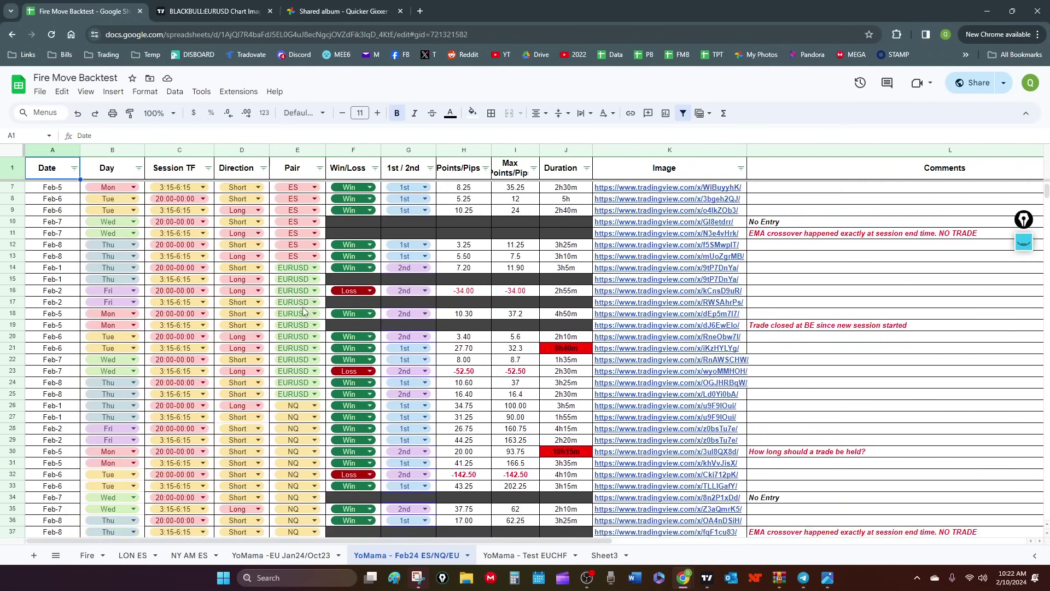
pyautogui.scroll(-3, 295, 361)
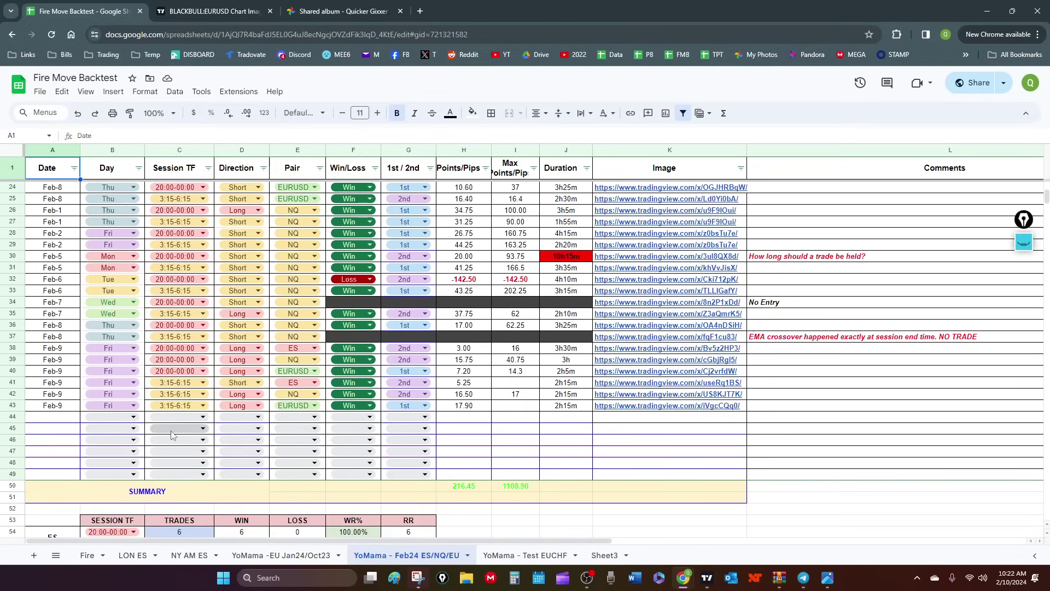
pyautogui.scroll(3, 492, 481)
pyautogui.scroll(-6, 383, 437)
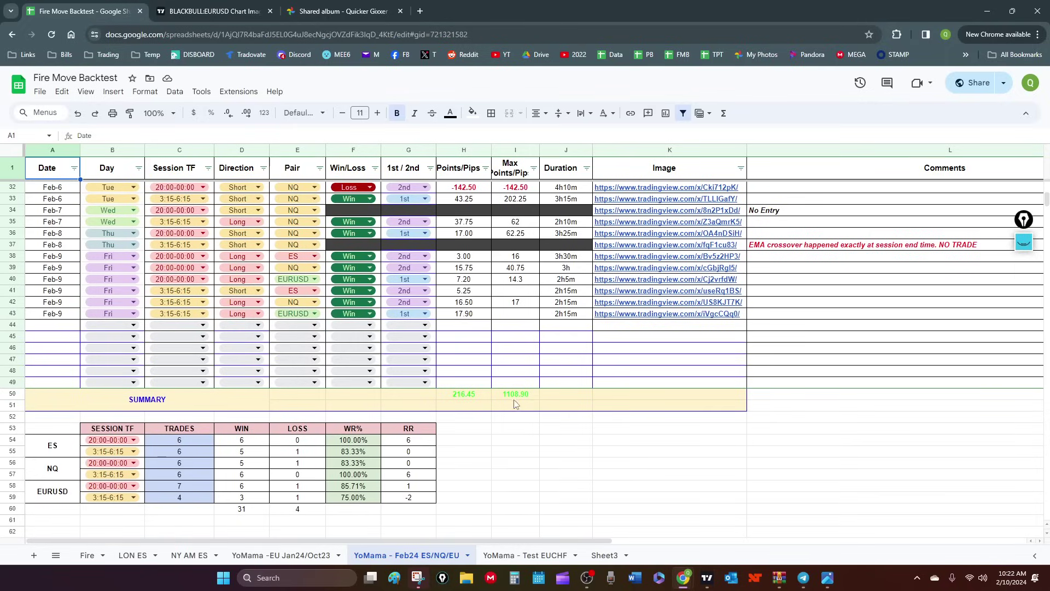
pyautogui.scroll(-3, 517, 398)
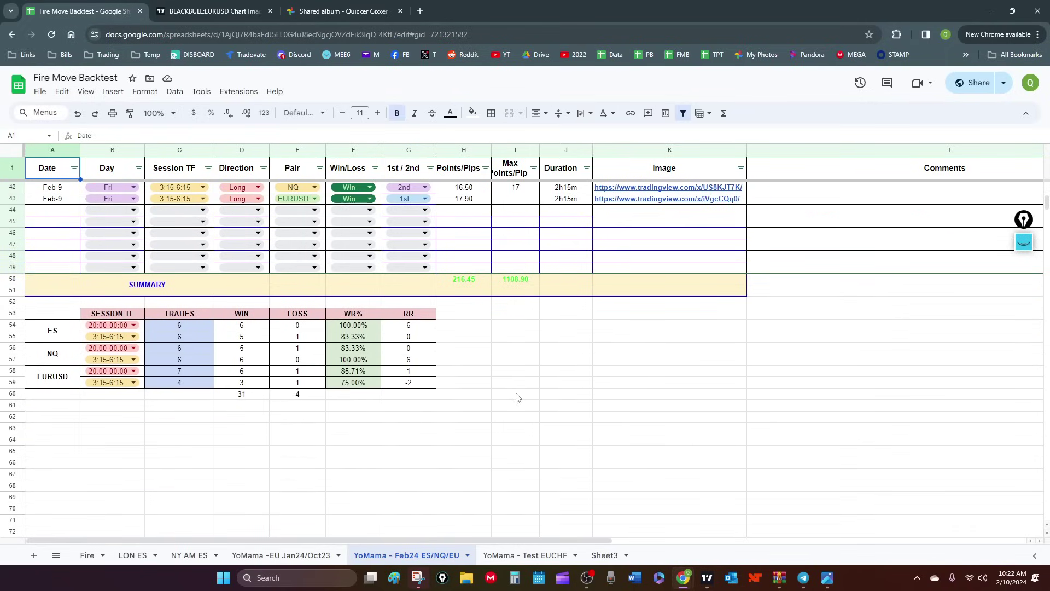
# Look over the trades in the YoMama - Test EUCHF sheet, then return to the LON ES sheet.
pyautogui.click(524, 555)
pyautogui.scroll(-8, 387, 348)
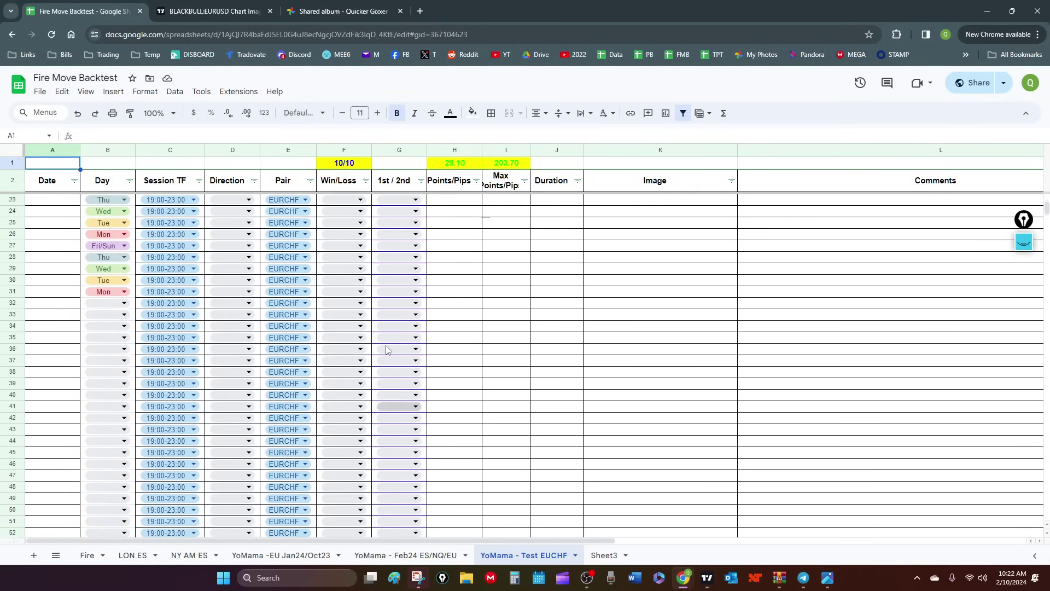
pyautogui.scroll(10, 386, 350)
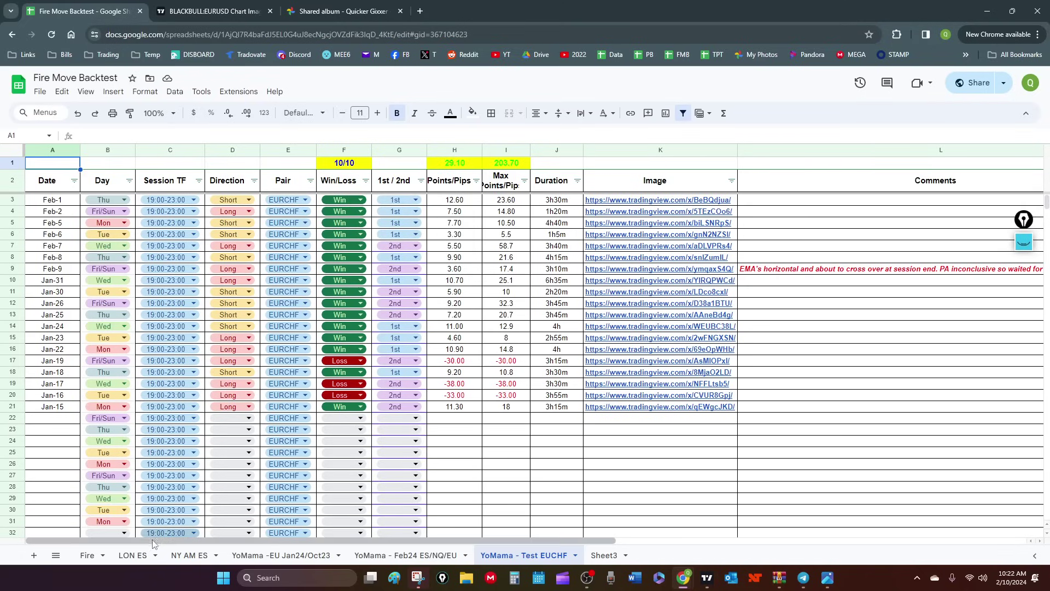
pyautogui.click(132, 555)
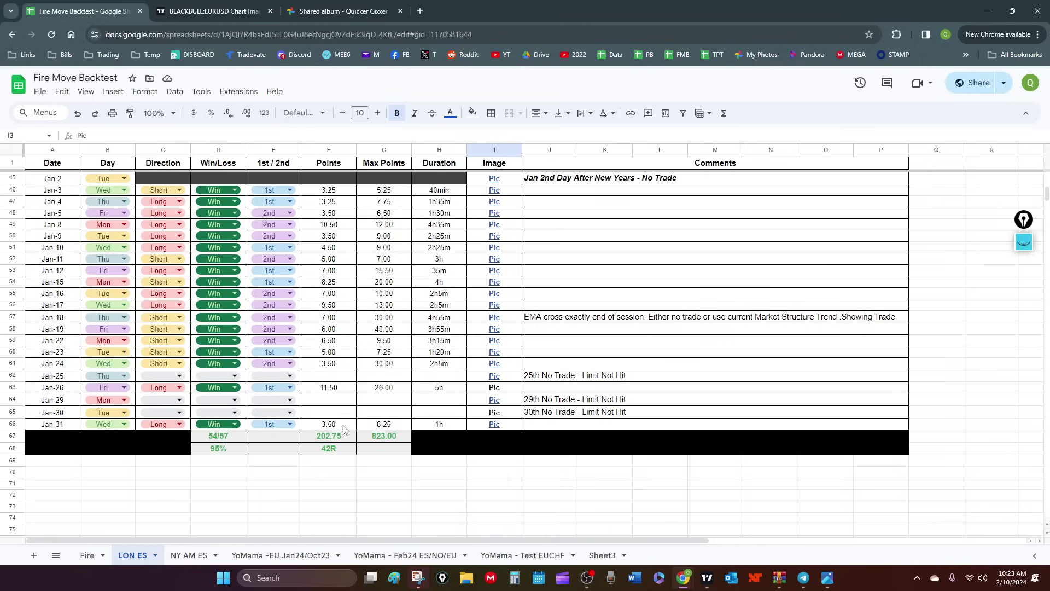
# Close the BLACKBULL:EURUSD chart image page and open the backtest channel of The Trading Game =X= server in Discord.
pyautogui.click(214, 12)
pyautogui.click(271, 11)
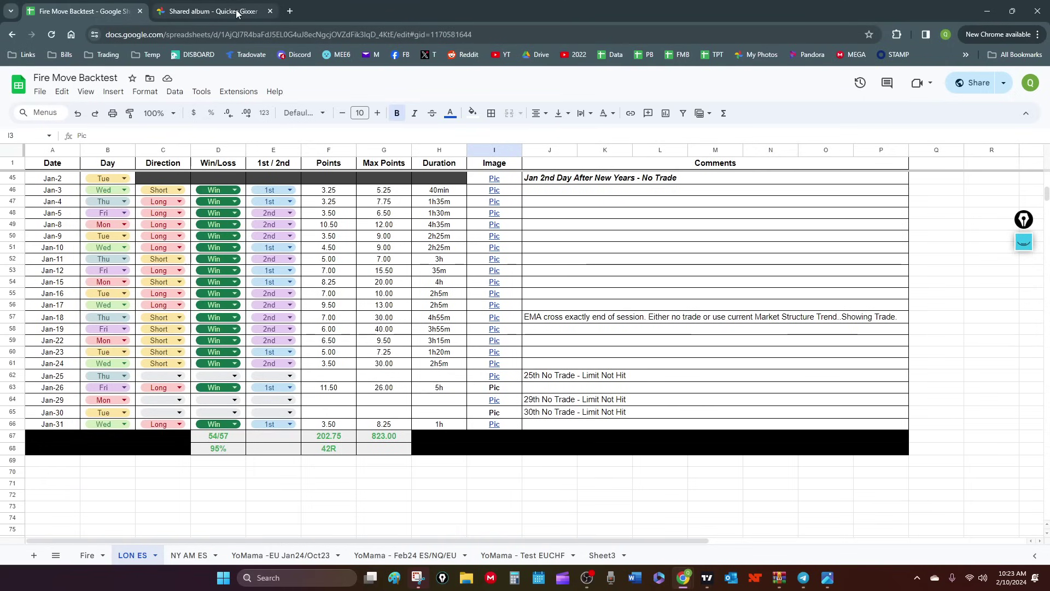
pyautogui.hotkey('alt', 'Tab')
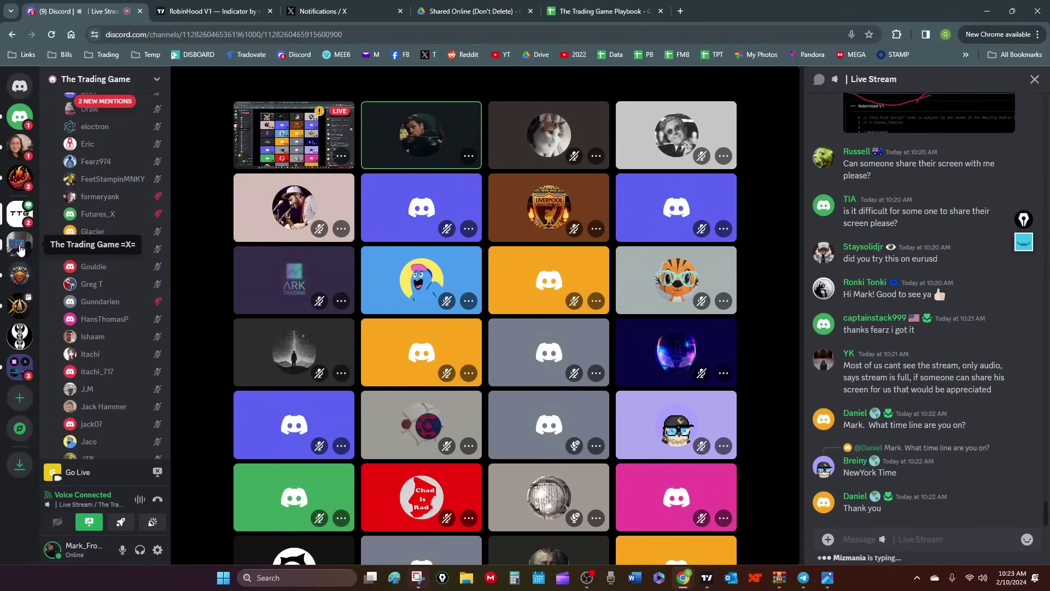
pyautogui.click(17, 219)
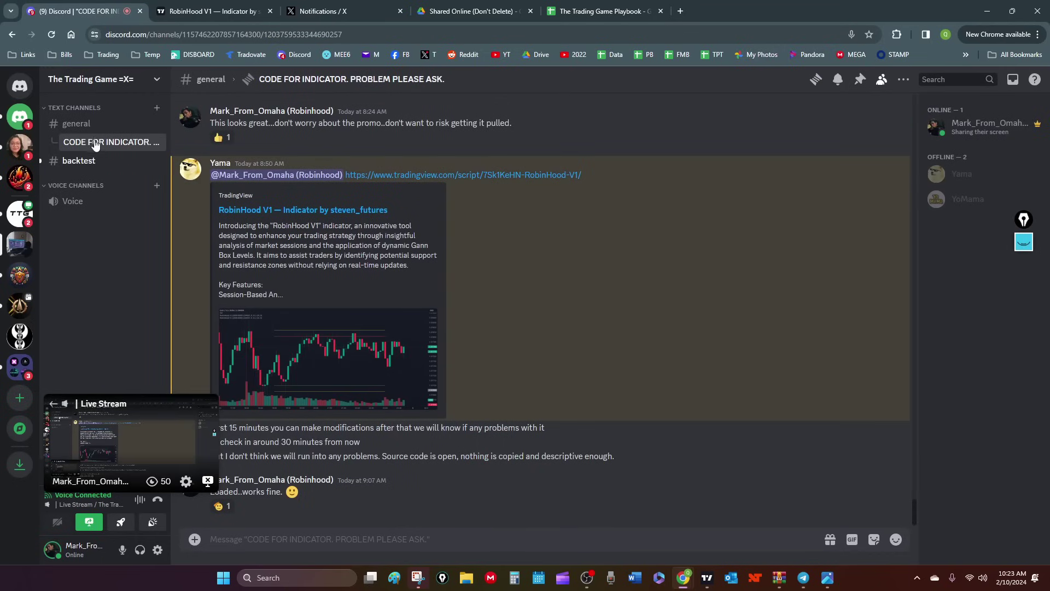
pyautogui.click(79, 160)
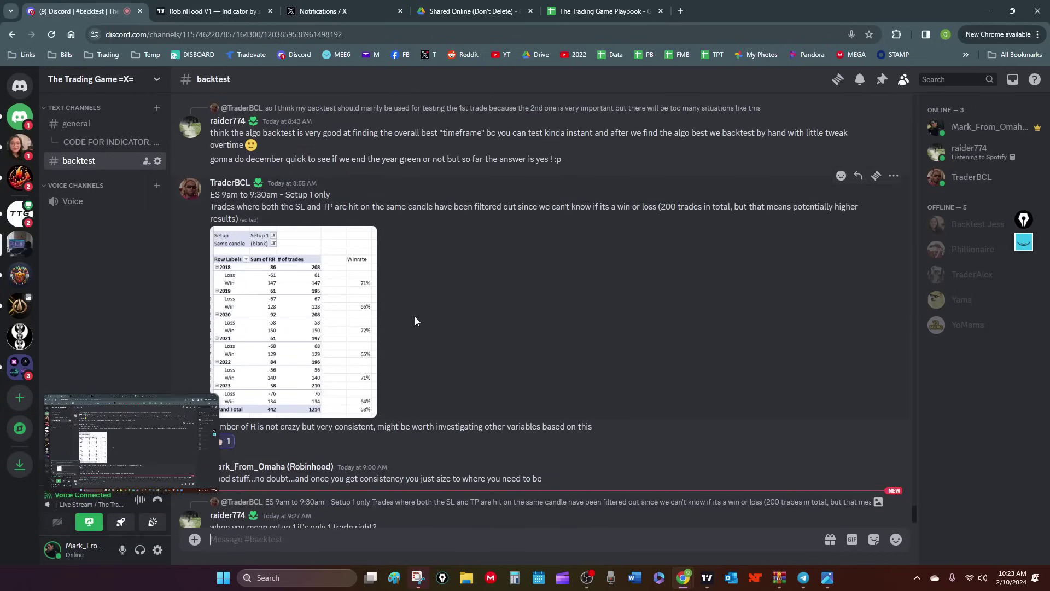
# Look through the backtest channel's discussion and posted results, examining the yearly table for ES 9am to 9:30am, Setup 1 only.
pyautogui.scroll(-1, 415, 316)
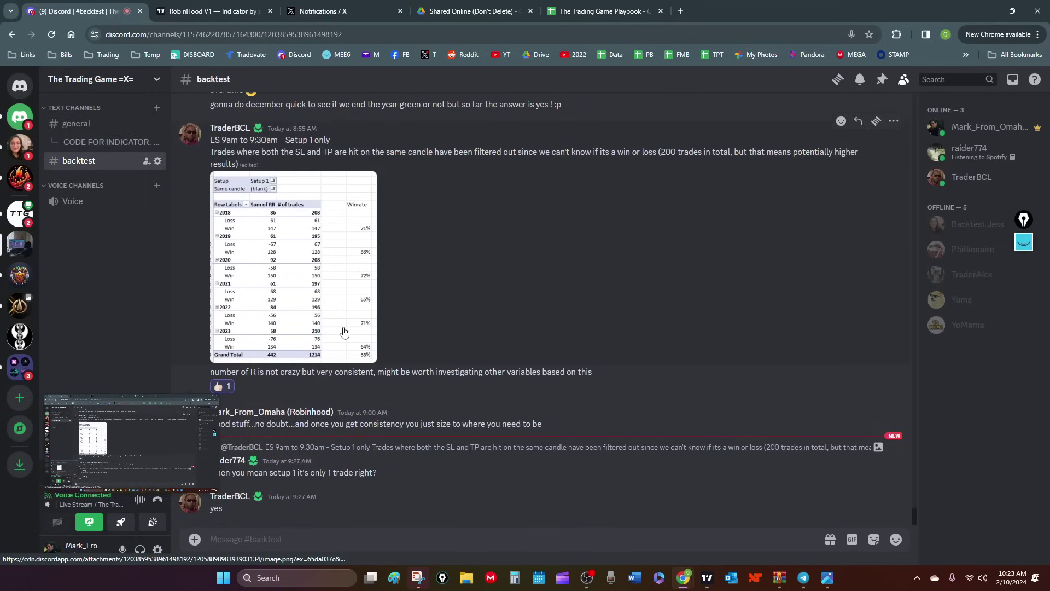
pyautogui.scroll(15, 345, 331)
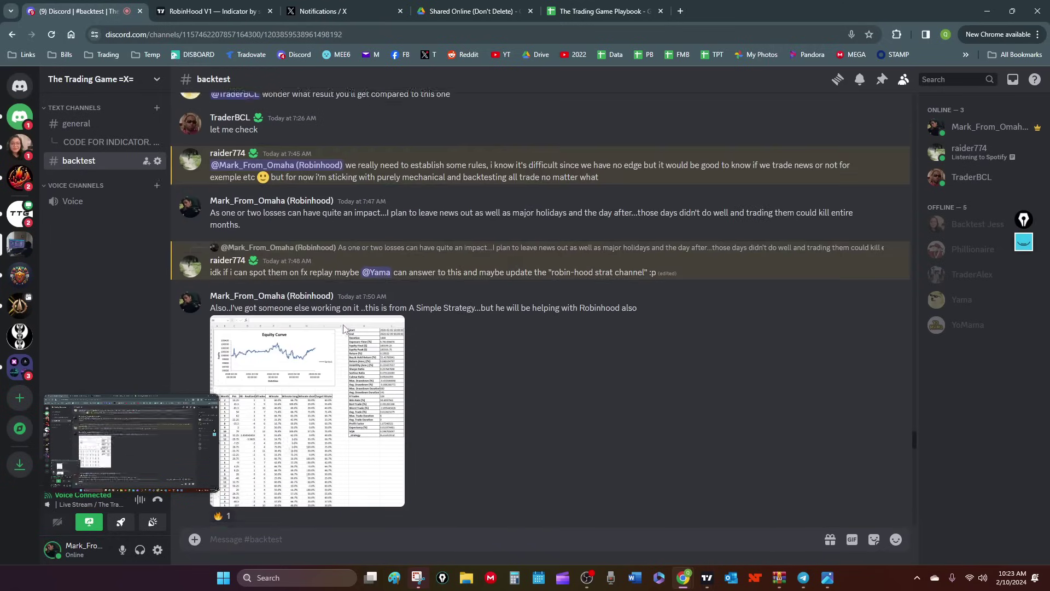
pyautogui.scroll(20, 344, 328)
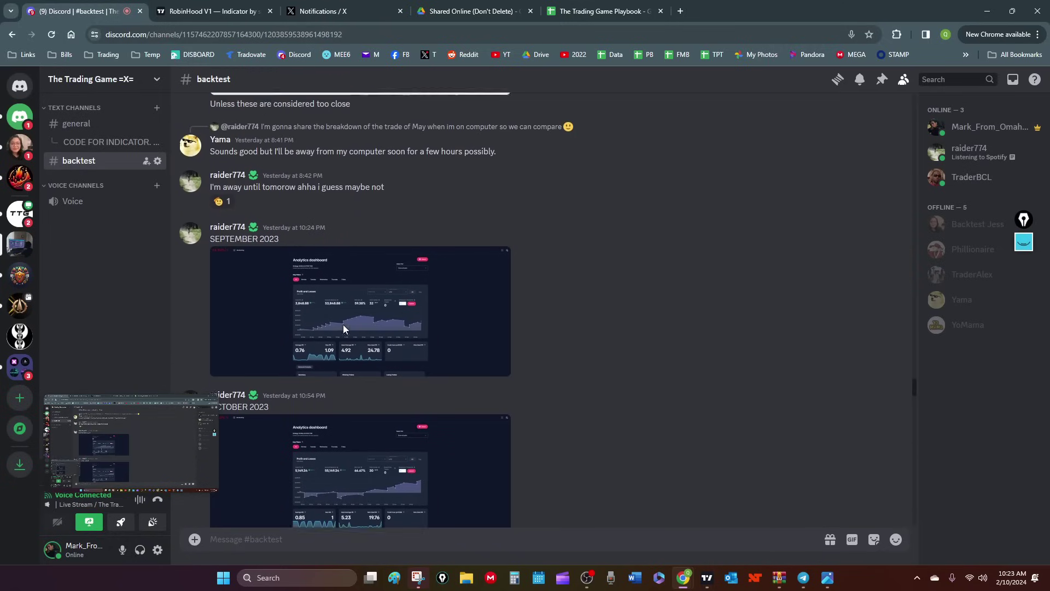
pyautogui.scroll(20, 343, 326)
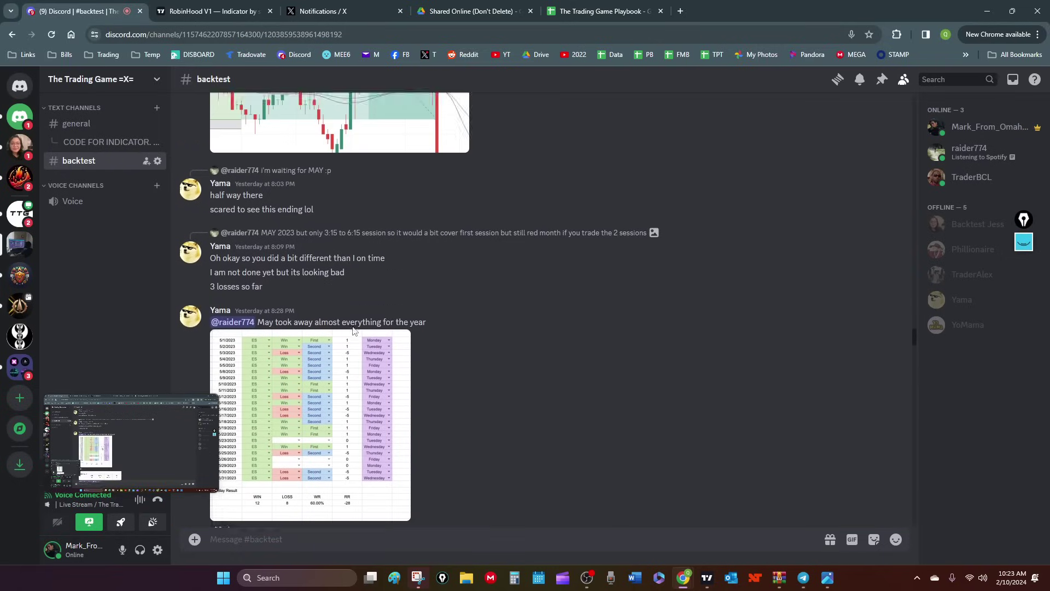
pyautogui.scroll(5, 353, 326)
pyautogui.scroll(-15, 358, 324)
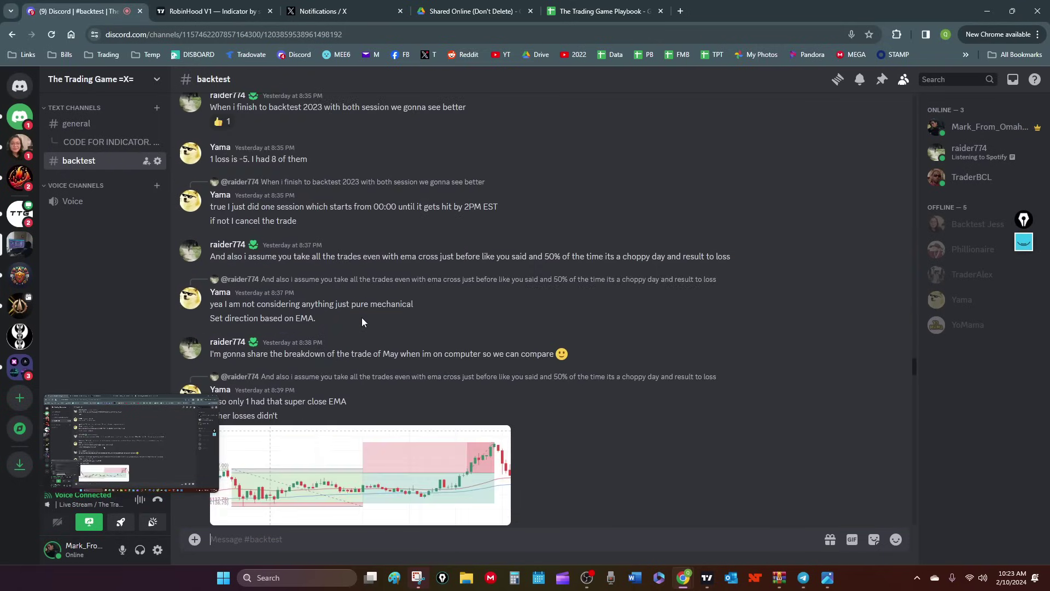
pyautogui.scroll(-20, 362, 321)
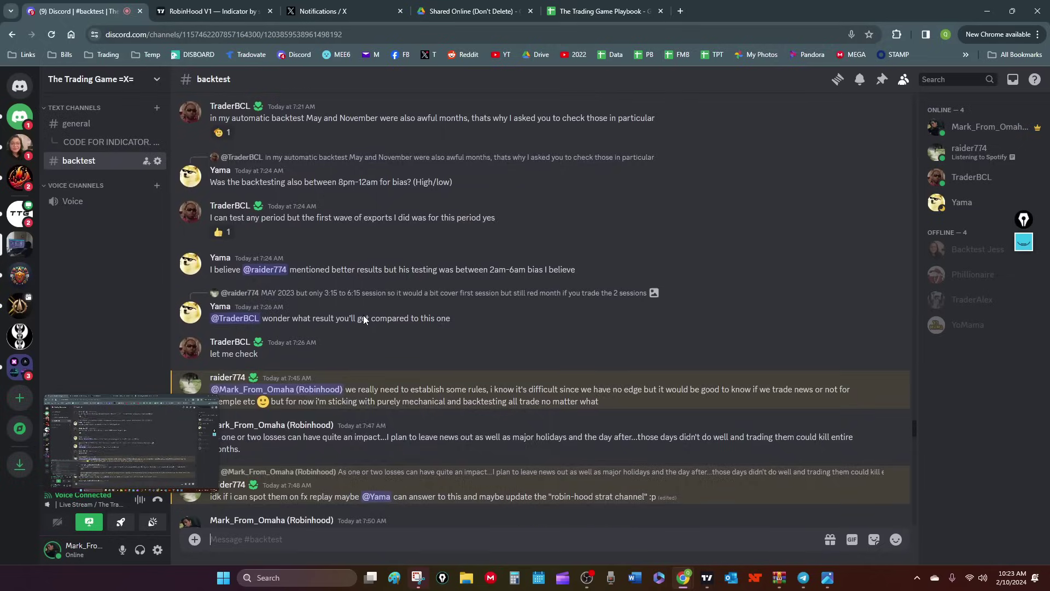
pyautogui.scroll(-20, 363, 315)
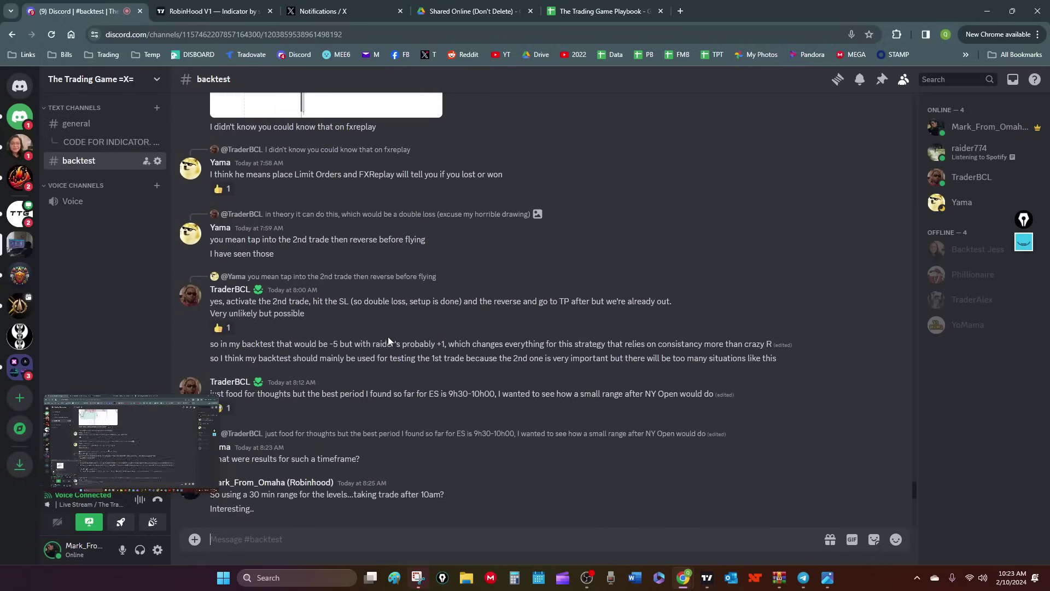
pyautogui.scroll(-10, 388, 339)
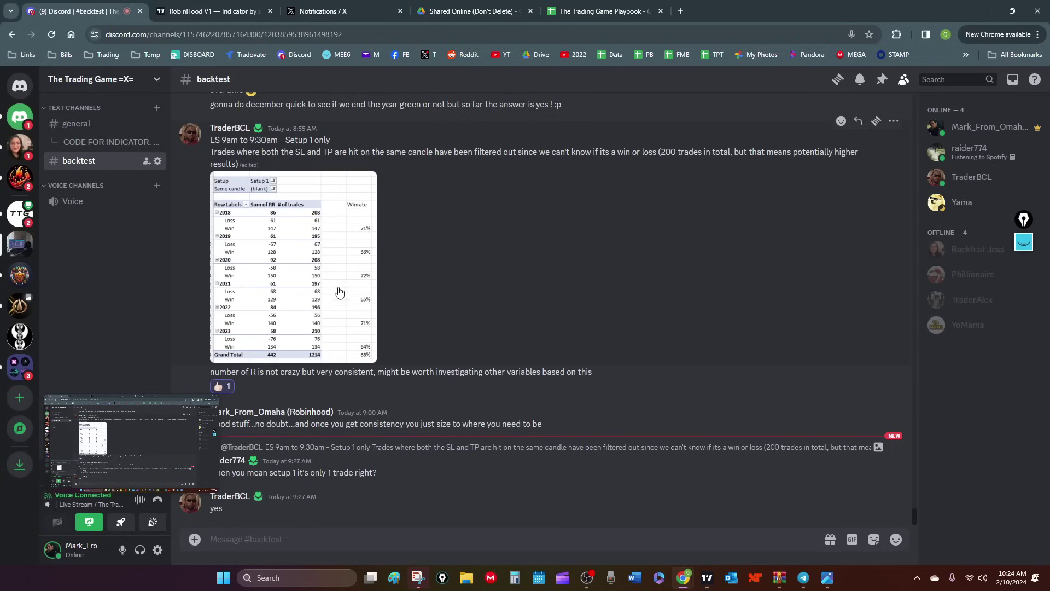
pyautogui.scroll(4, 391, 237)
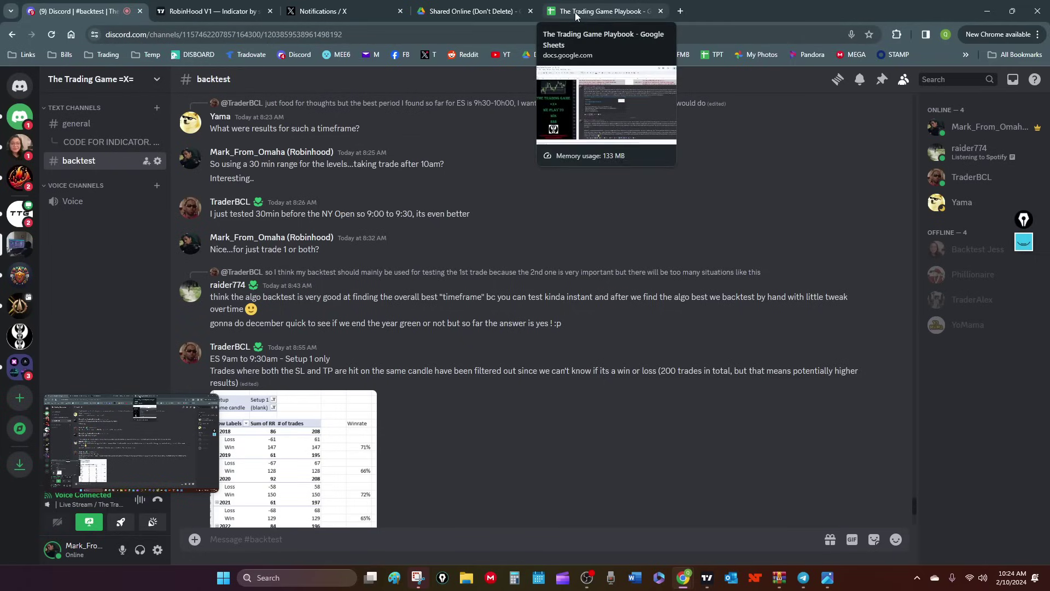
# Switch to TradingView and examine the RobinHood V1 levels from the evening of 29 January on the ESH2024 chart.
pyautogui.moveTo(683, 583)
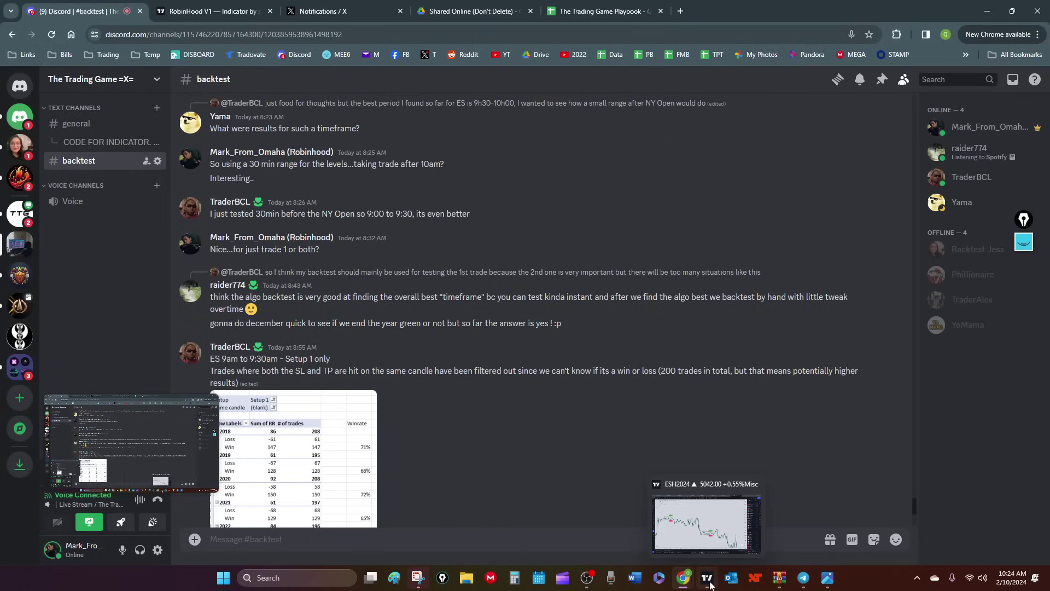
pyautogui.click(710, 584)
pyautogui.moveTo(265, 429); pyautogui.dragTo(406, 388)
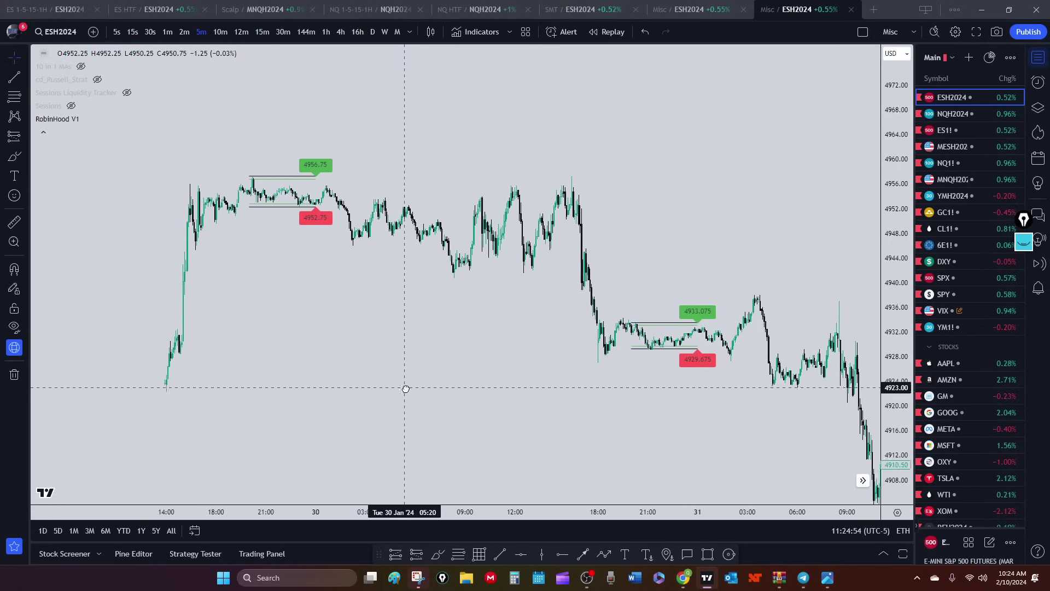
pyautogui.moveTo(362, 300); pyautogui.dragTo(501, 363)
pyautogui.scroll(3, 446, 403)
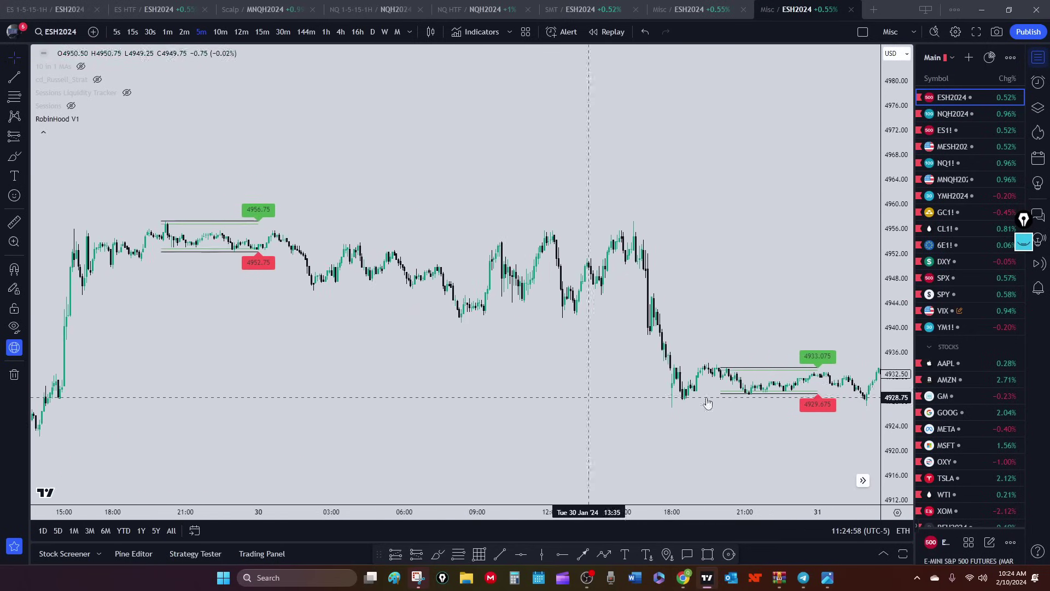
pyautogui.scroll(2, 898, 384)
pyautogui.moveTo(300, 411); pyautogui.dragTo(487, 404)
pyautogui.scroll(-2, 531, 404)
pyautogui.scroll(2, 531, 404)
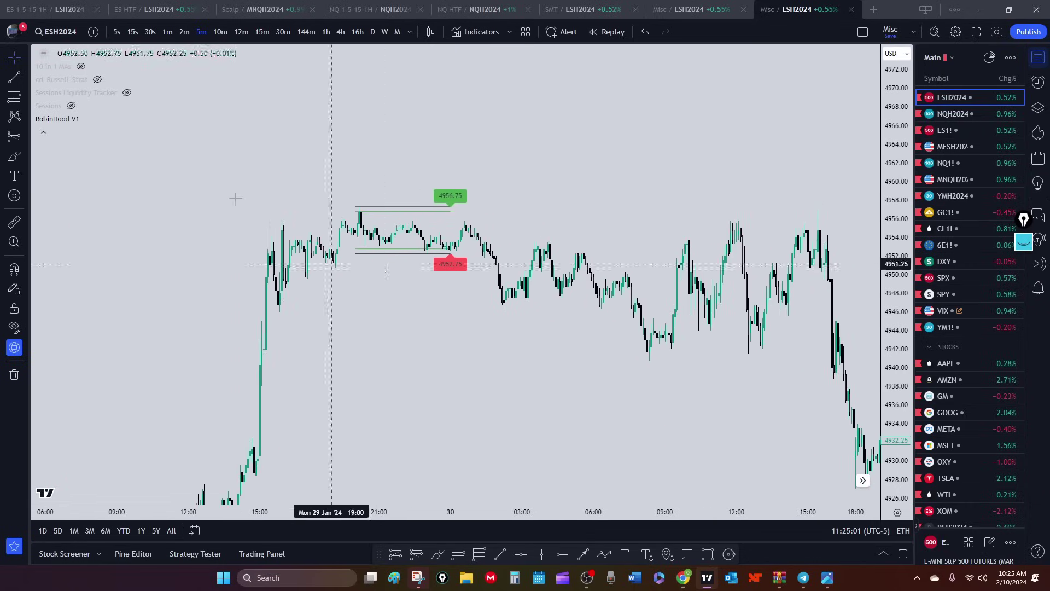
# Show the Sessions indicator on the ESH2024 chart and hide RobinHood V1 to look at the plain session boxes.
pyautogui.click(71, 106)
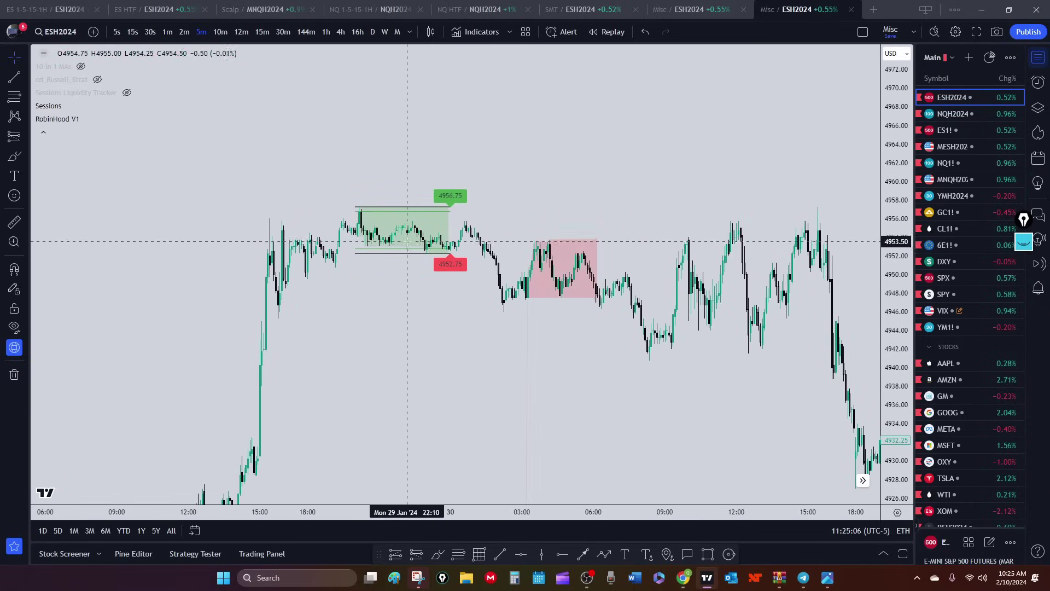
pyautogui.moveTo(414, 257); pyautogui.dragTo(420, 312)
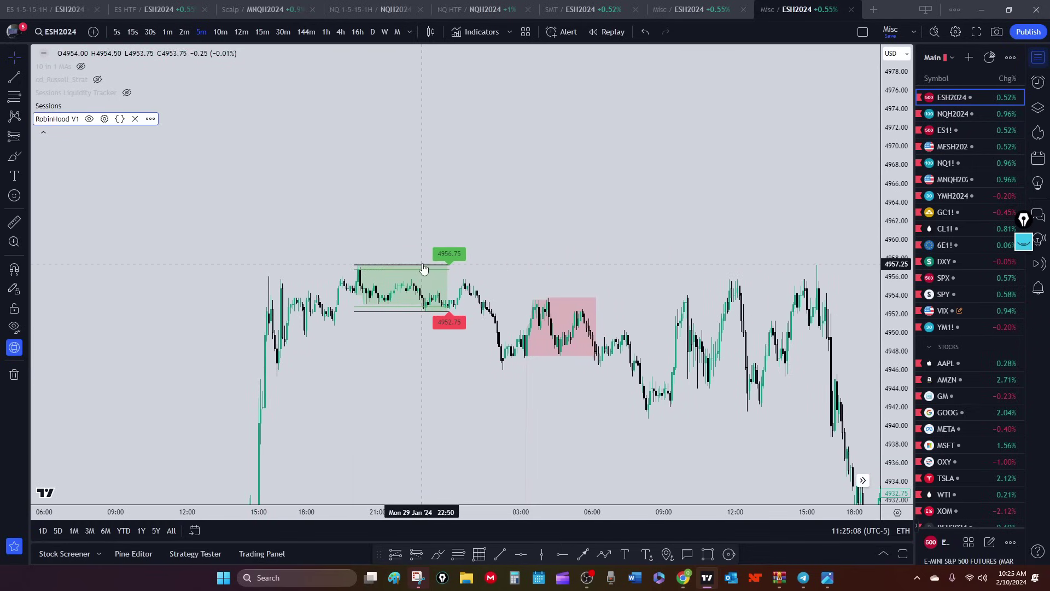
pyautogui.click(89, 119)
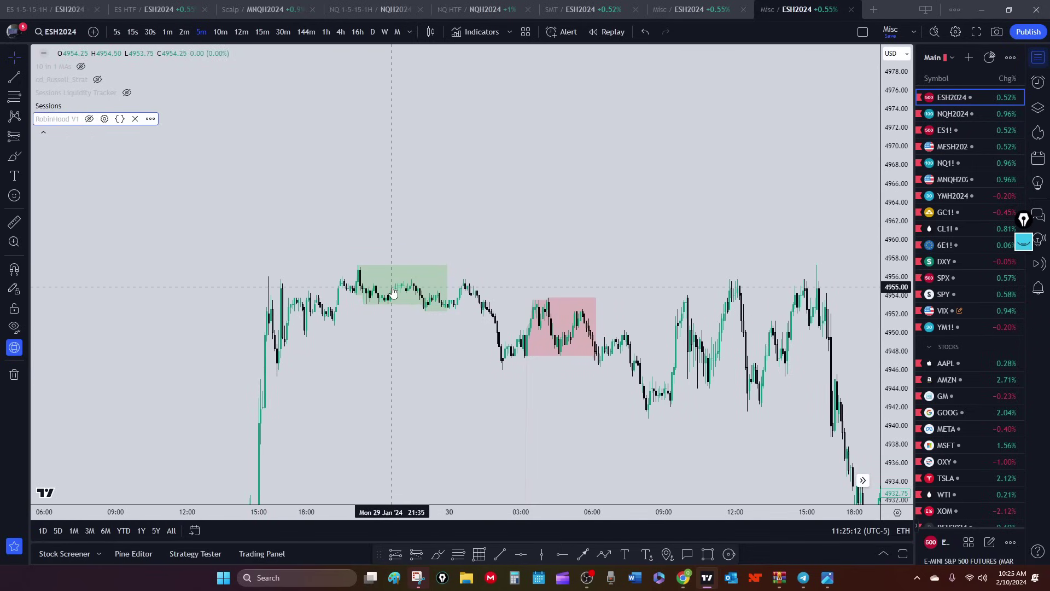
pyautogui.moveTo(408, 344); pyautogui.dragTo(377, 304)
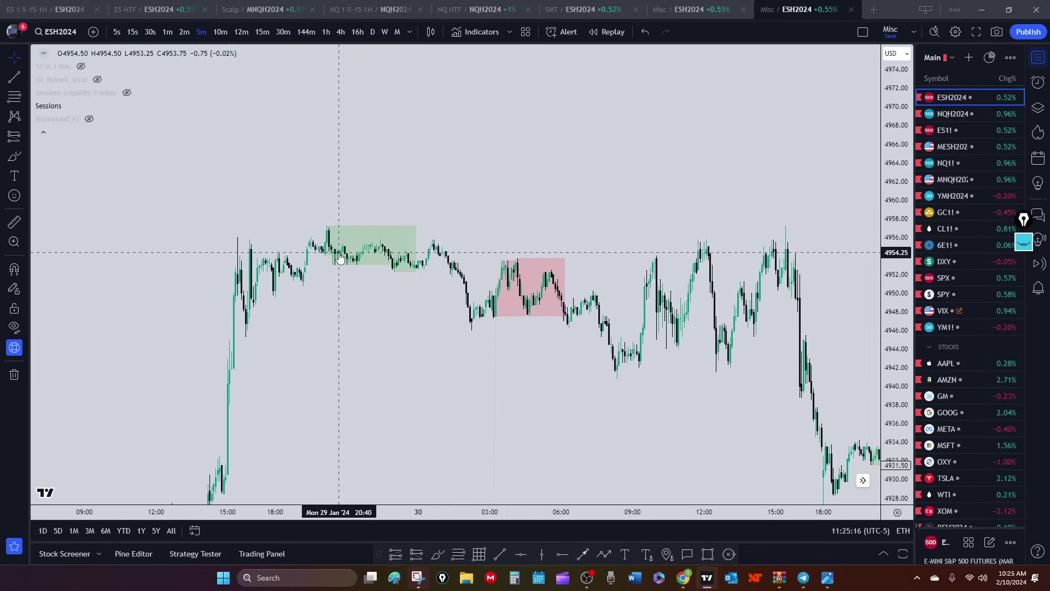
pyautogui.click(462, 555)
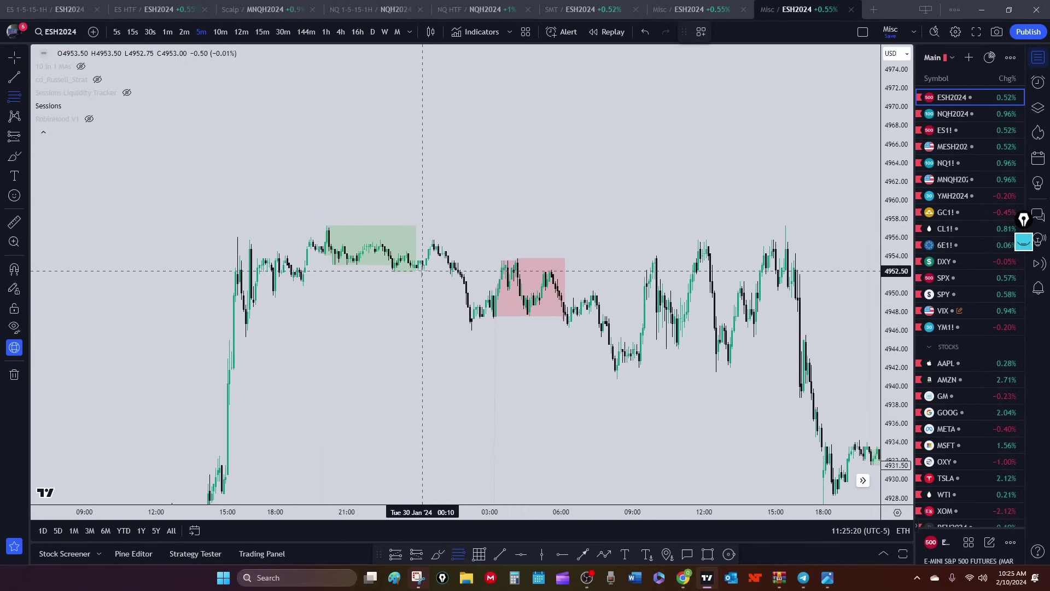
pyautogui.click(422, 270)
pyautogui.press('Escape')
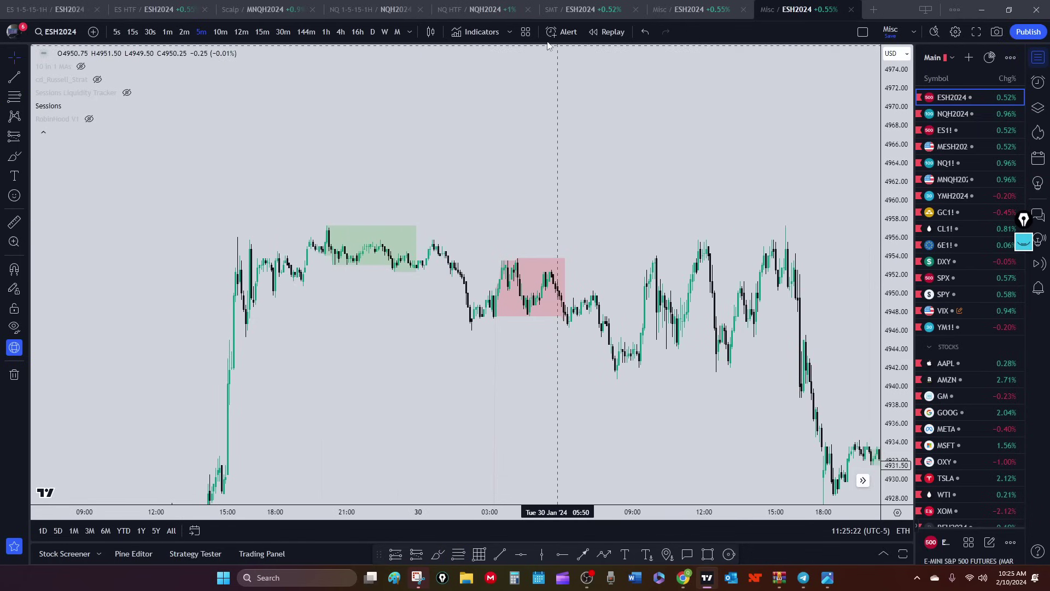
pyautogui.click(458, 554)
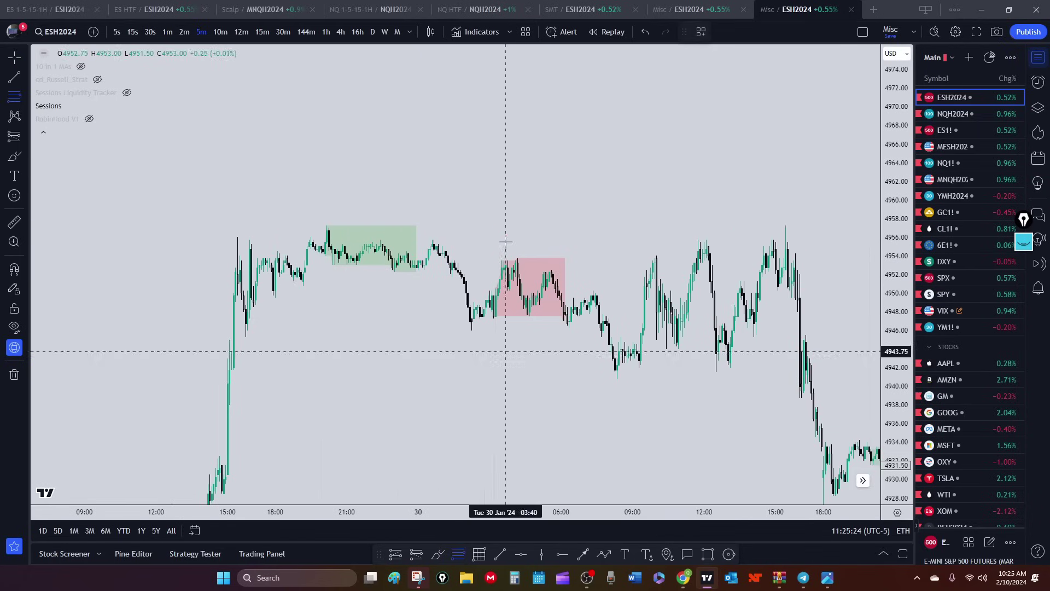
pyautogui.click(701, 31)
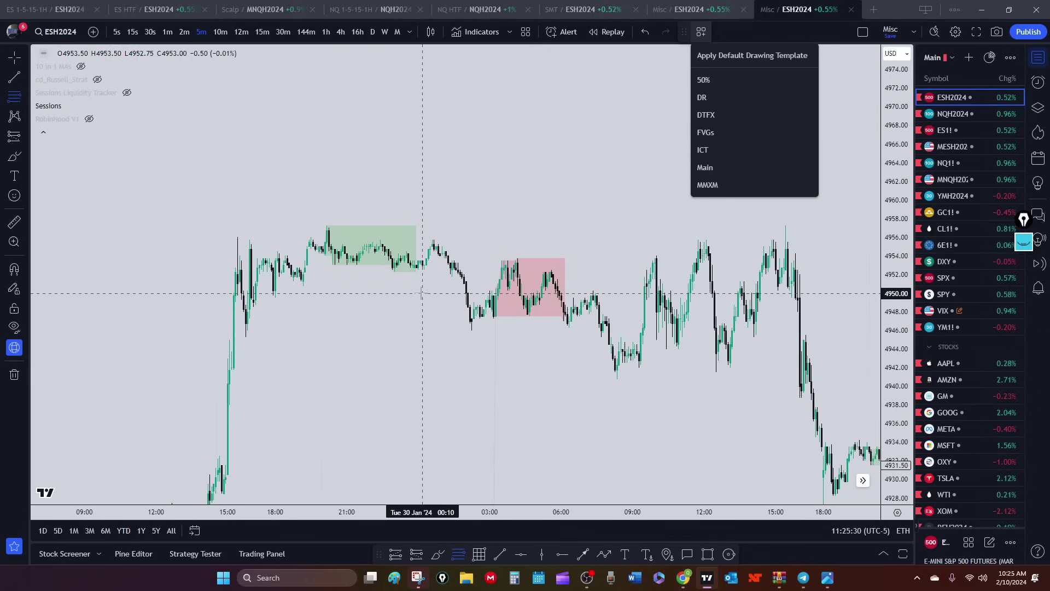
pyautogui.moveTo(421, 294)
pyautogui.mouseDown()
pyautogui.moveTo(429, 438)
pyautogui.moveTo(417, 242)
pyautogui.moveTo(406, 225)
pyautogui.moveTo(316, 225)
pyautogui.mouseUp()
pyautogui.press('Escape')
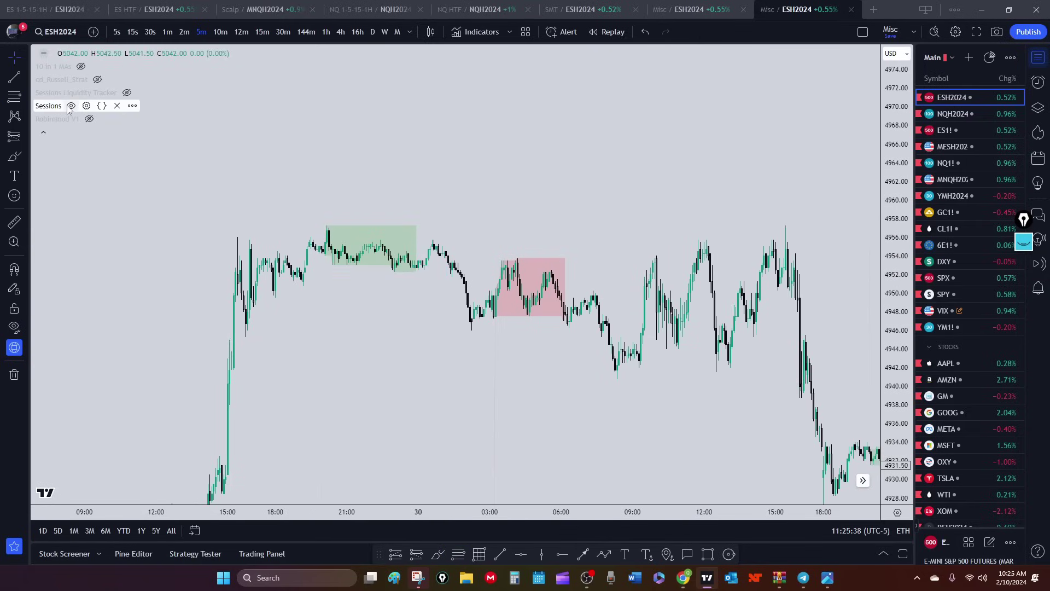
# Hide the Sessions indicator, show RobinHood V1 again, and look over its 29 January high and low levels.
pyautogui.click(71, 107)
pyautogui.click(89, 119)
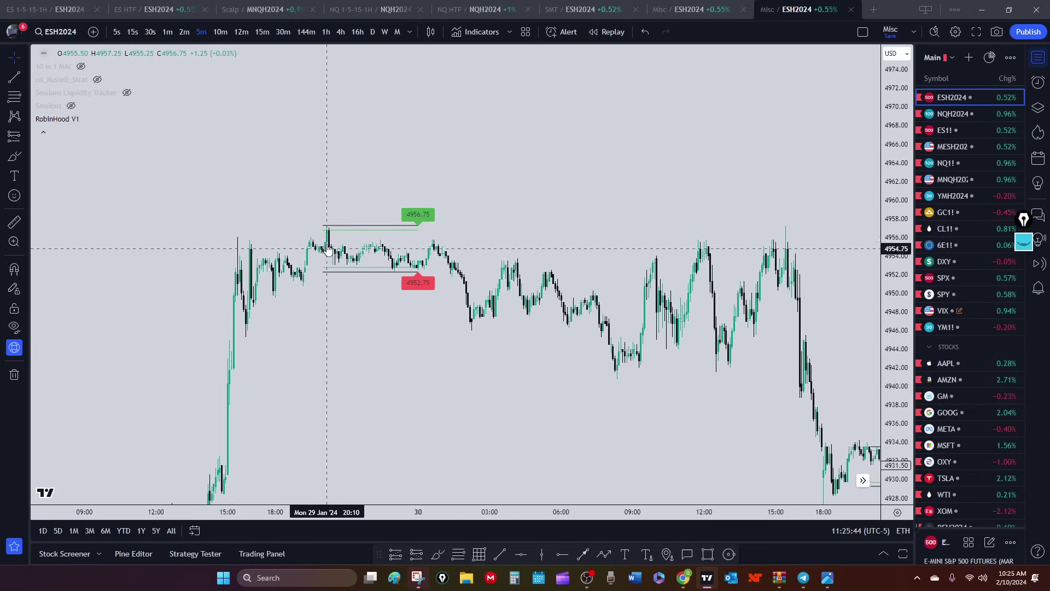
pyautogui.moveTo(834, 361); pyautogui.dragTo(843, 360)
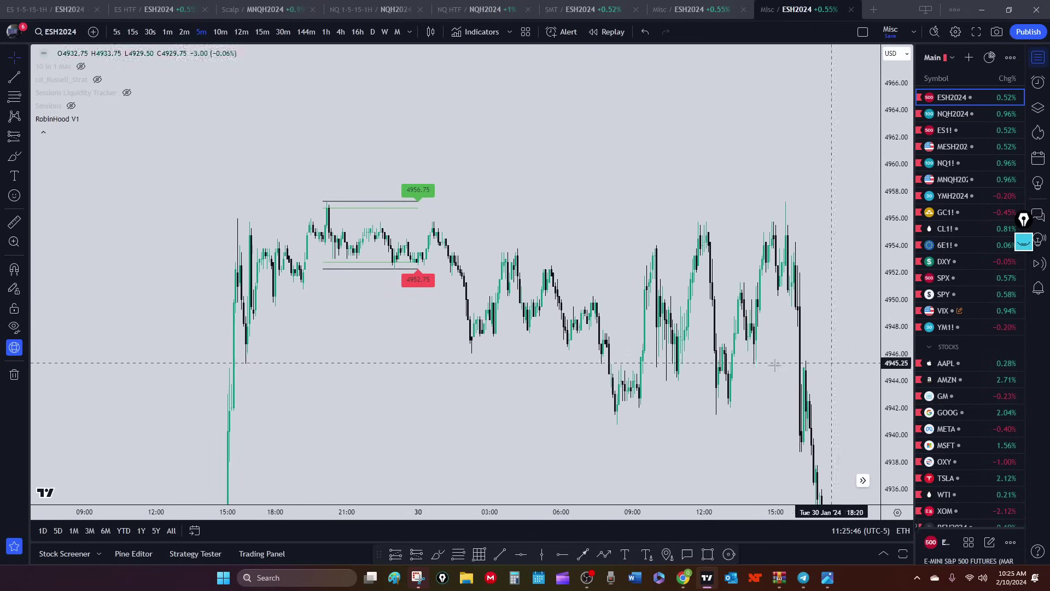
pyautogui.moveTo(452, 356); pyautogui.dragTo(461, 372)
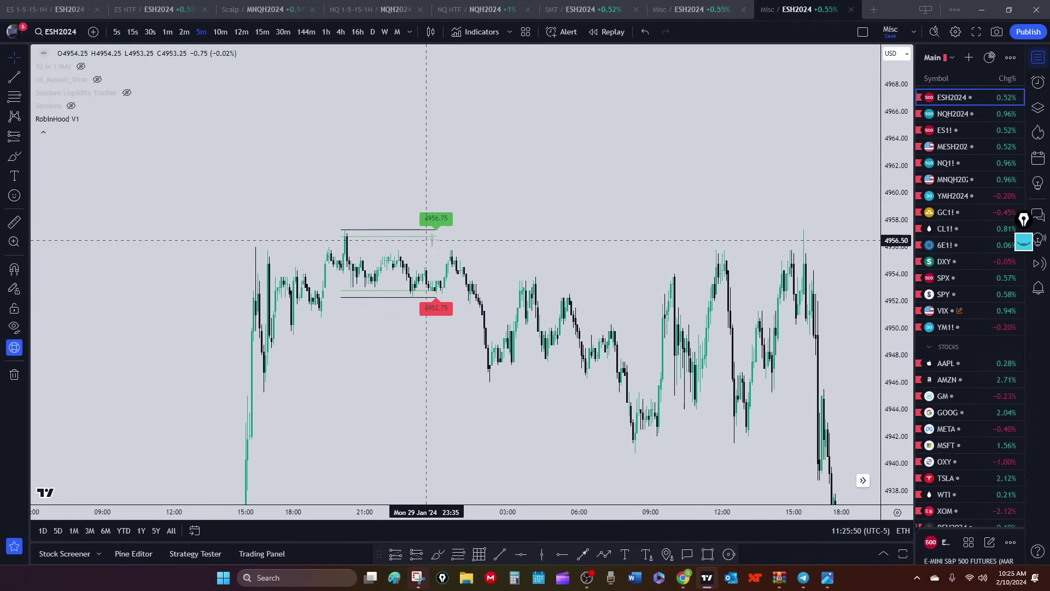
pyautogui.moveTo(430, 359); pyautogui.dragTo(376, 362)
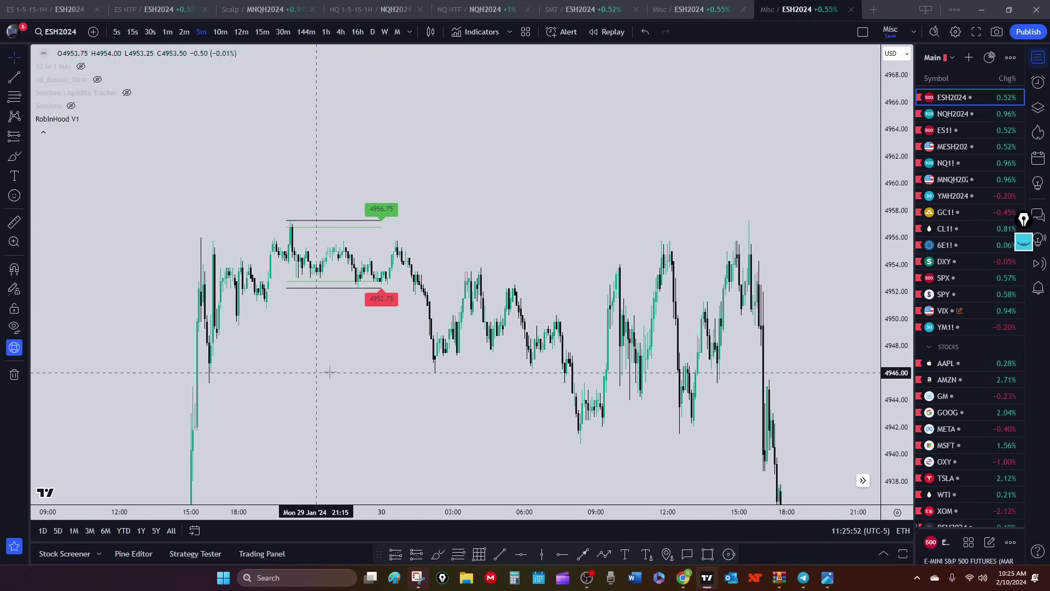
# Show the 10 in 1 MAs indicator on the chart and check the type and length settings of its moving averages.
pyautogui.click(80, 66)
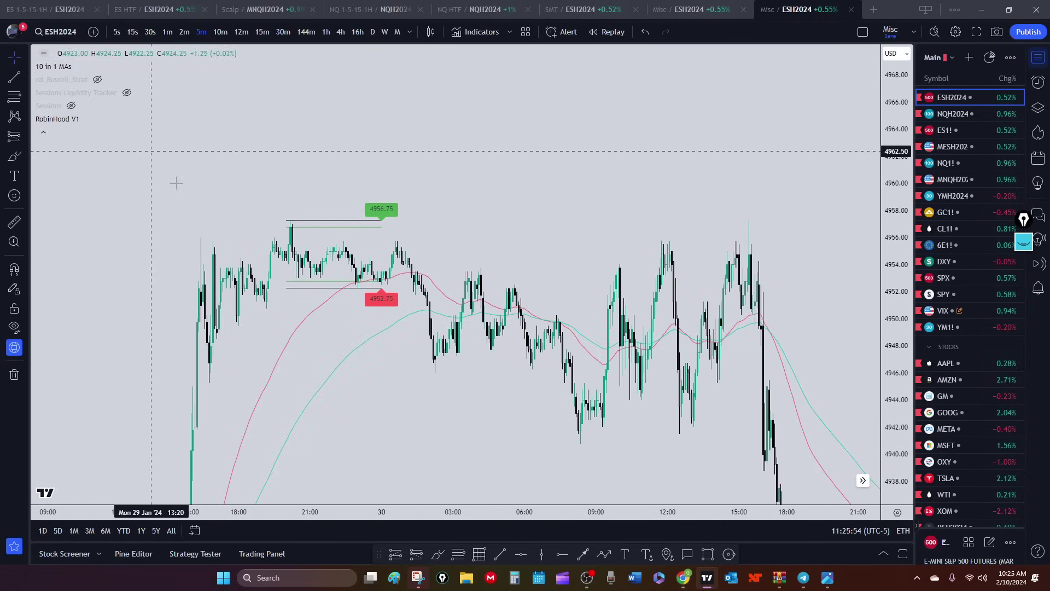
pyautogui.moveTo(382, 377); pyautogui.dragTo(452, 329)
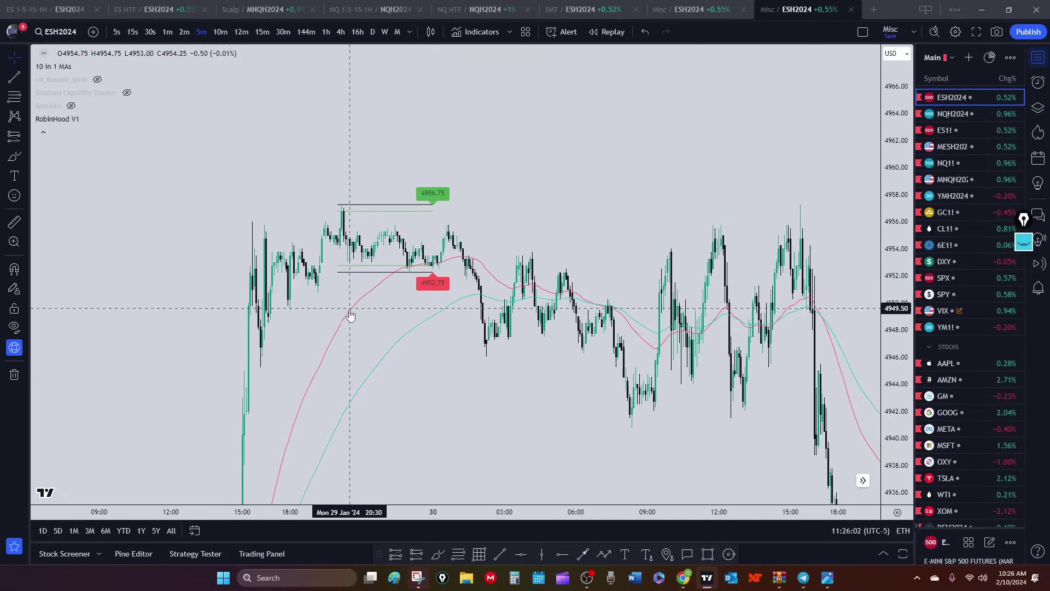
pyautogui.doubleClick(392, 352)
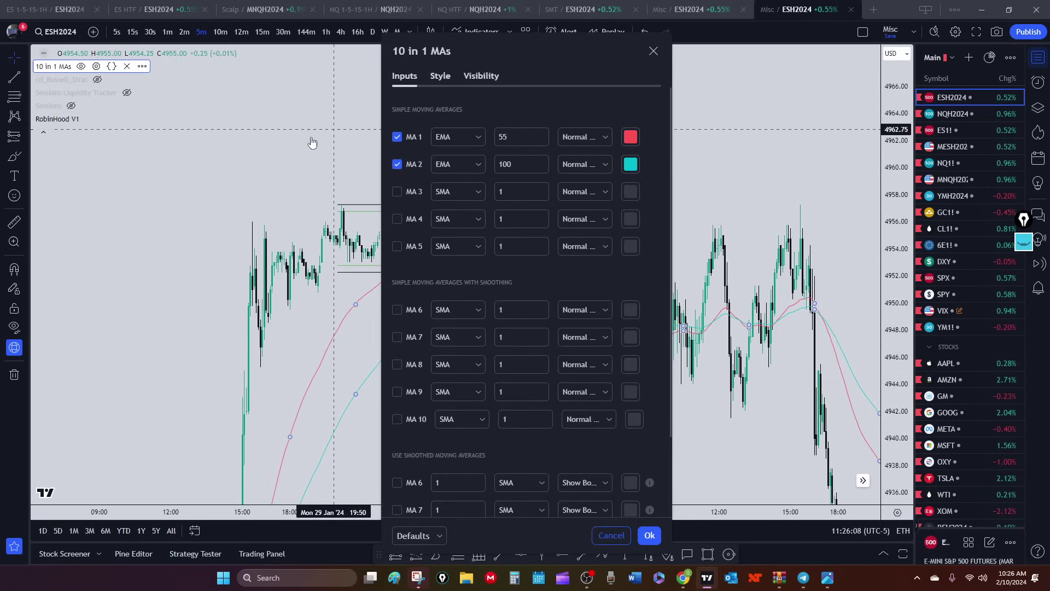
pyautogui.click(304, 159)
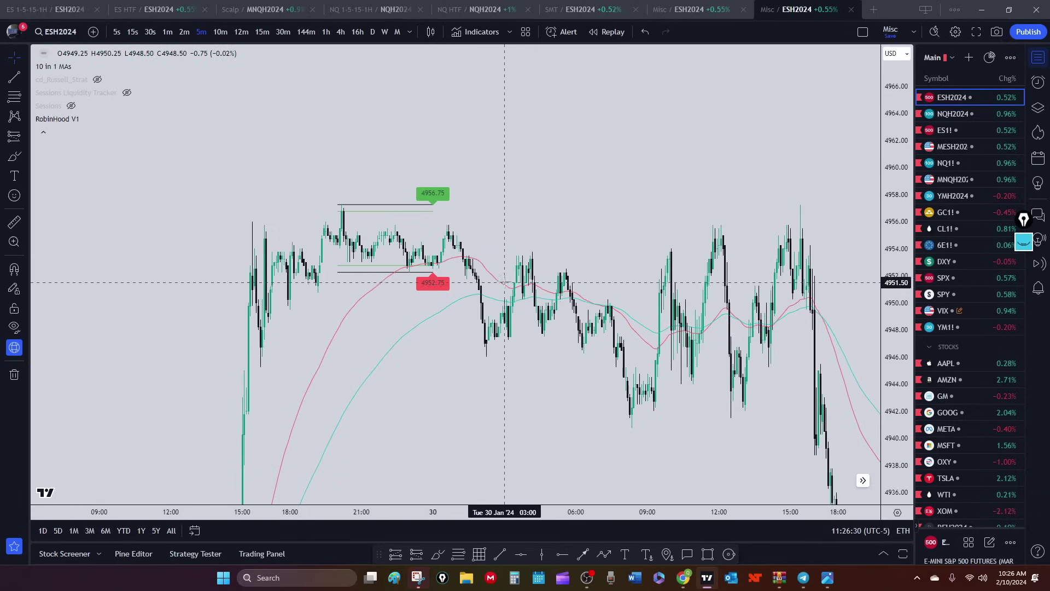
pyautogui.moveTo(464, 356); pyautogui.dragTo(520, 422)
pyautogui.hscroll(-3, 206, 356)
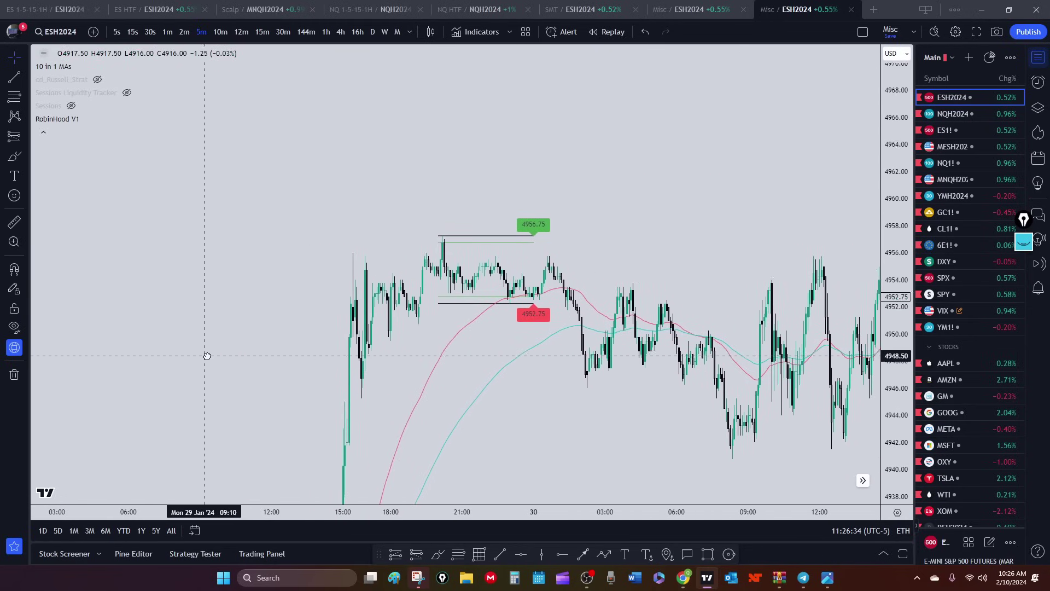
# Place a short position at the 4956.75 RobinHood high with its target at 4952.75 and its stop at 4960.75.
pyautogui.scroll(2, 301, 241)
pyautogui.moveTo(300, 241); pyautogui.dragTo(412, 211)
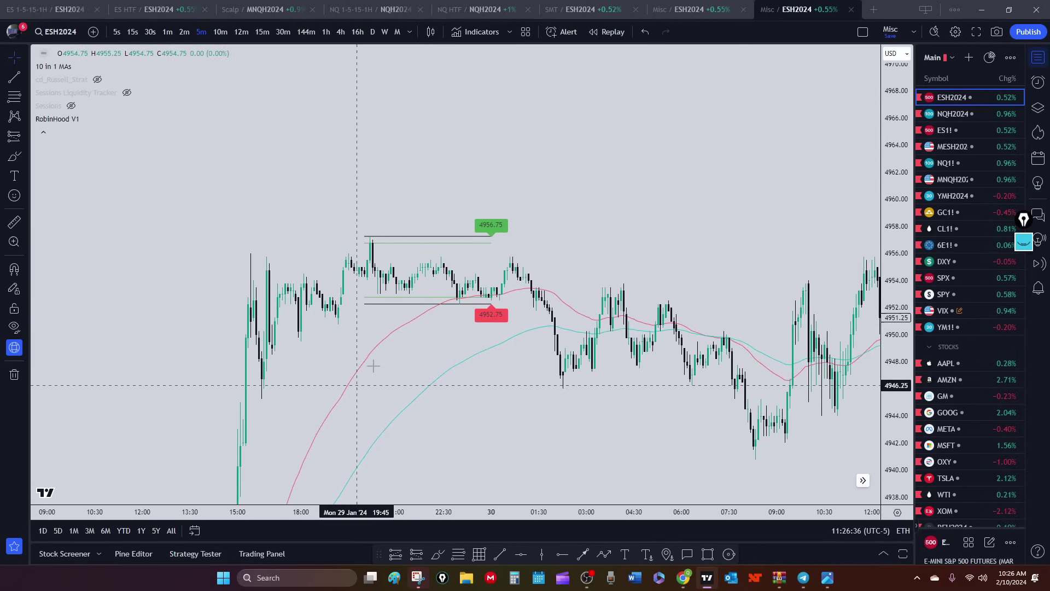
pyautogui.moveTo(528, 455); pyautogui.dragTo(537, 427)
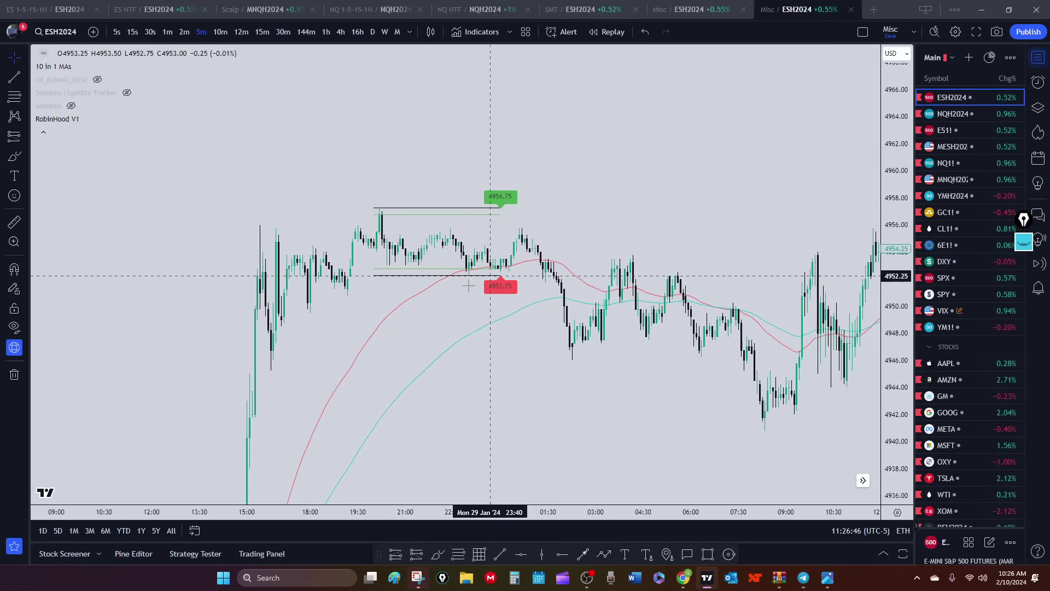
pyautogui.click(416, 555)
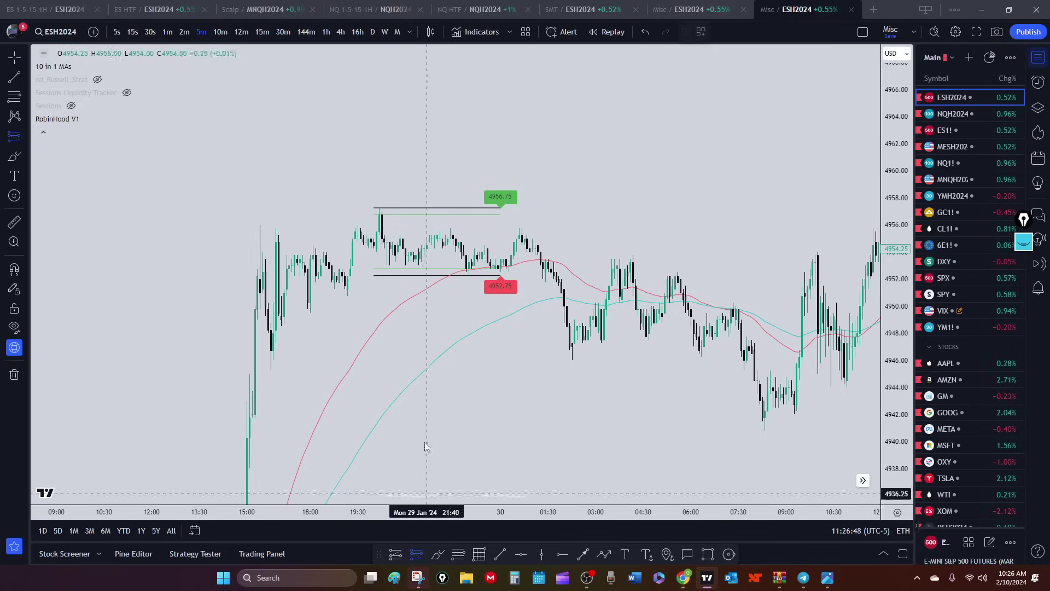
pyautogui.click(506, 214)
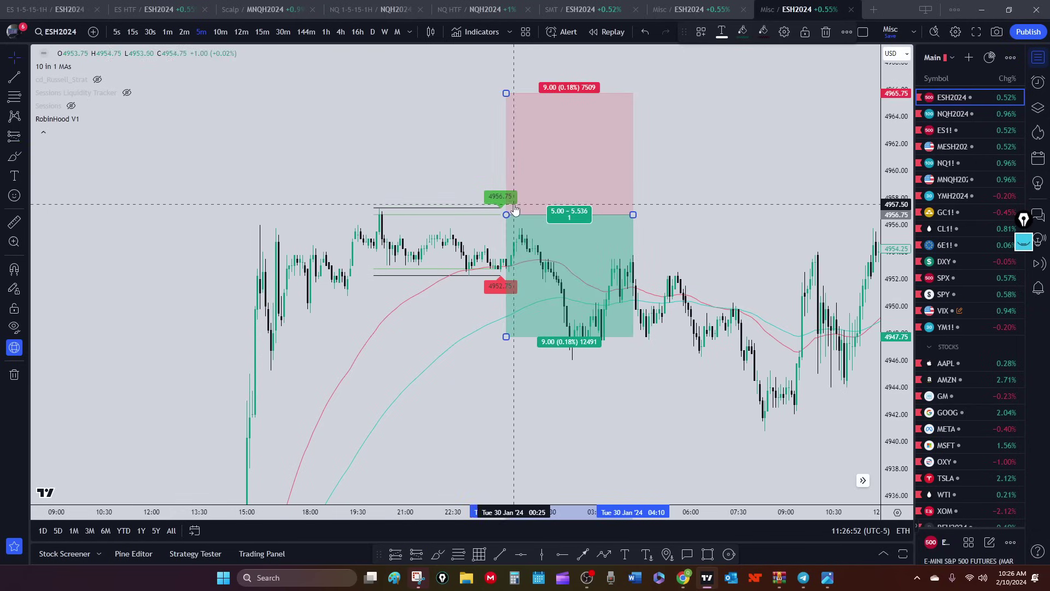
pyautogui.moveTo(507, 336); pyautogui.dragTo(507, 268)
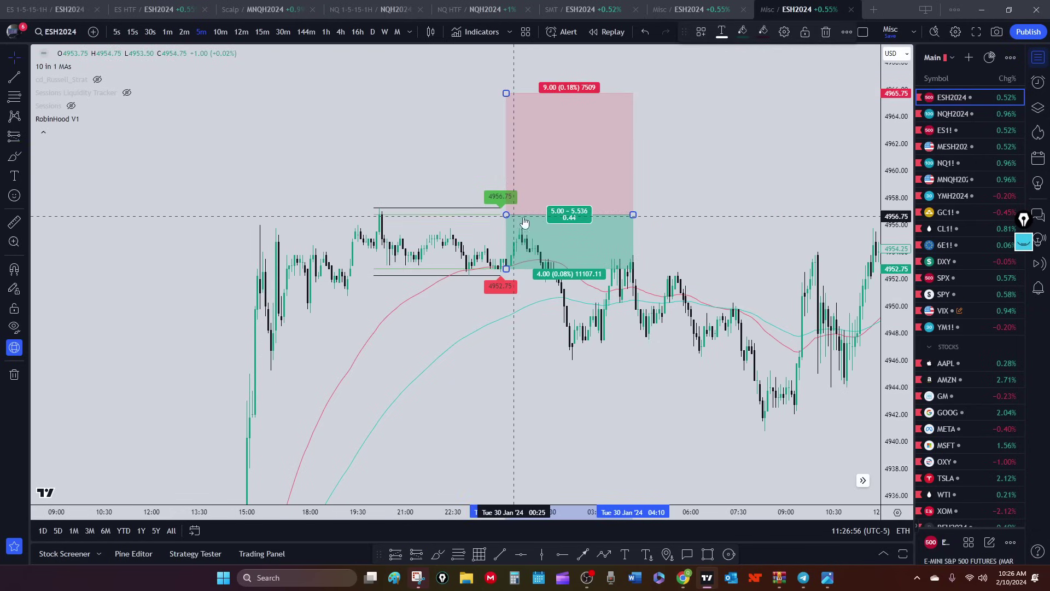
pyautogui.moveTo(506, 93); pyautogui.dragTo(511, 160)
# Raise the short position's entry to 4957.00 and start it at 00:05 on 30 January.
pyautogui.moveTo(487, 399); pyautogui.dragTo(404, 414)
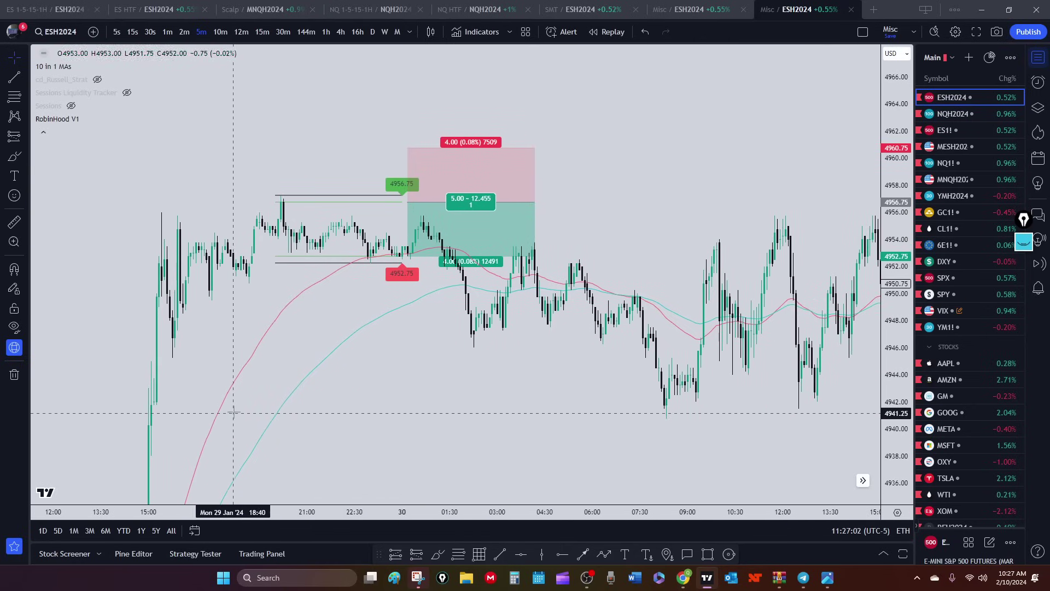
pyautogui.click(407, 203)
pyautogui.moveTo(408, 203); pyautogui.dragTo(405, 202)
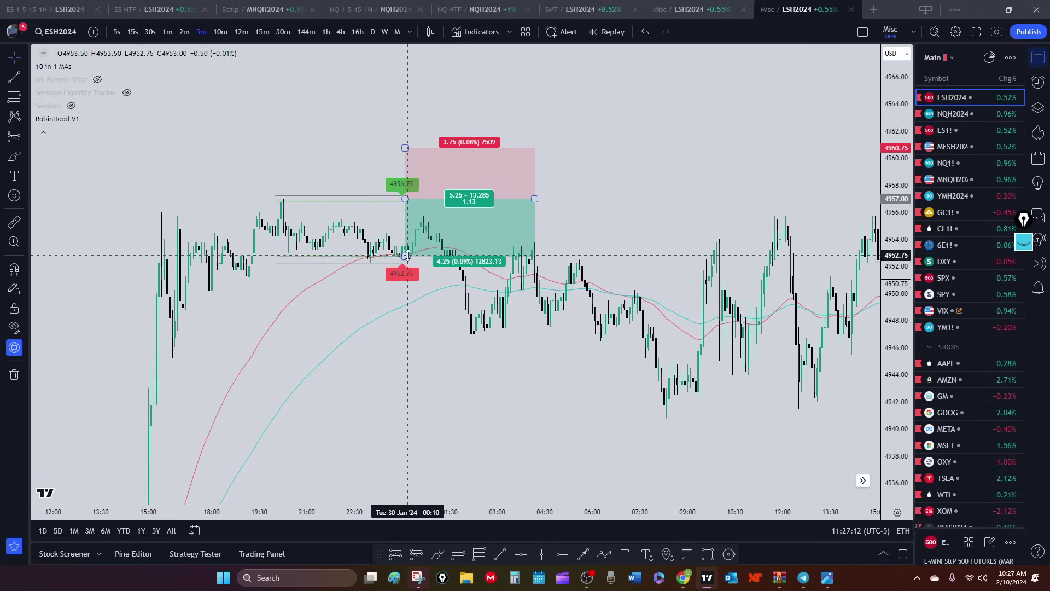
pyautogui.click(404, 199)
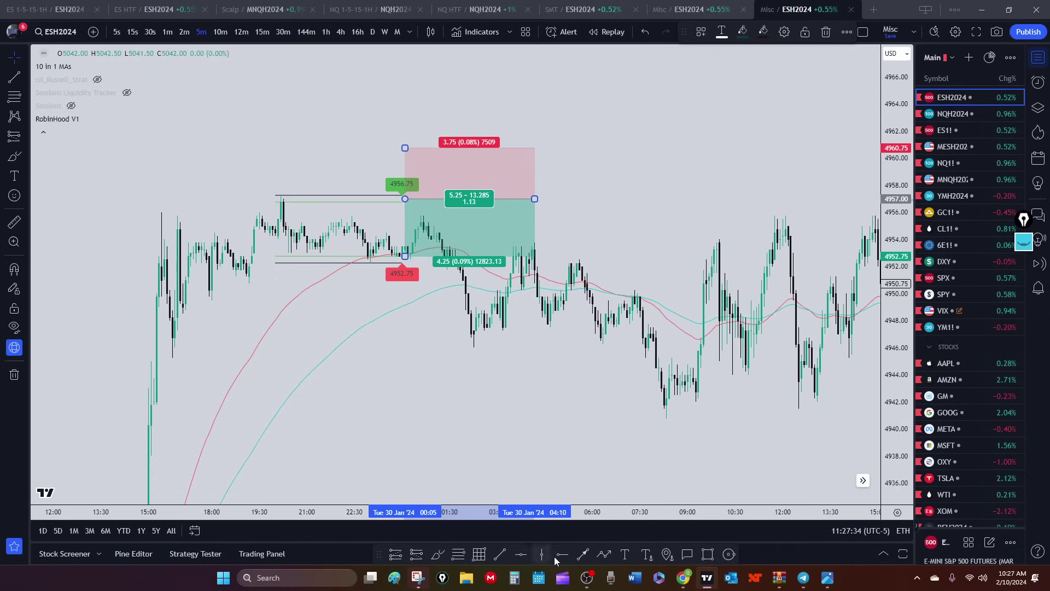
# Draw a short horizontal trend line at 4957.00 beside the short position and place a clone of it at the target level.
pyautogui.click(503, 555)
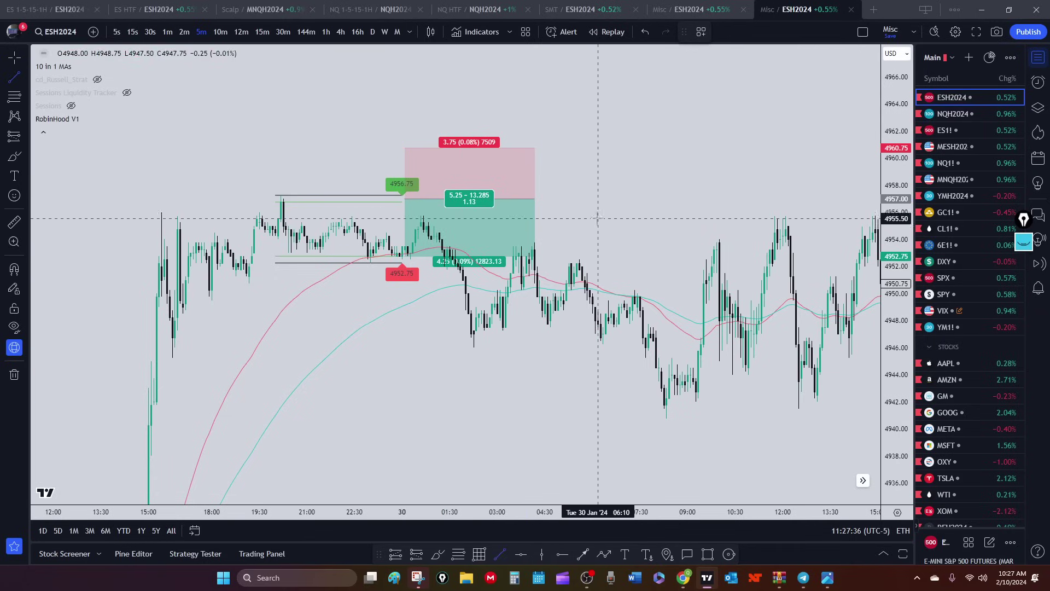
pyautogui.click(566, 198)
pyautogui.click(621, 198)
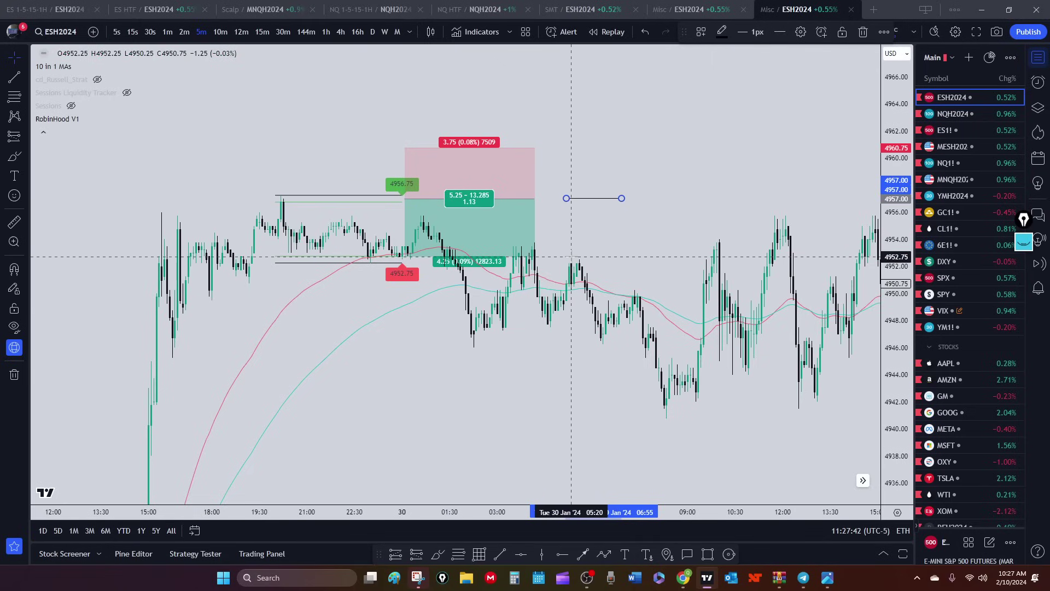
pyautogui.rightClick(612, 198)
pyautogui.click(636, 313)
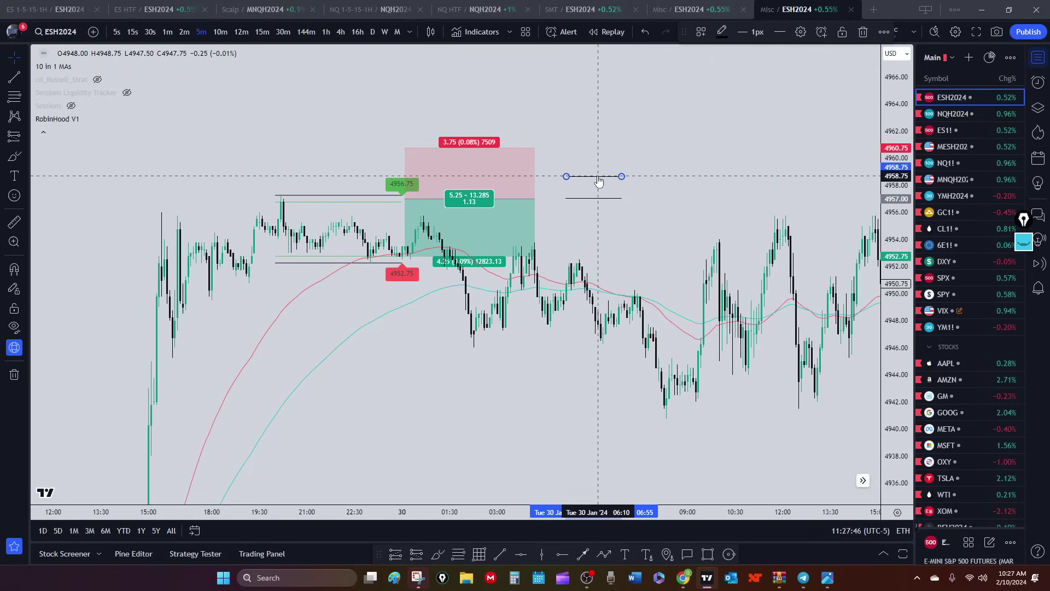
pyautogui.moveTo(597, 180); pyautogui.dragTo(595, 258)
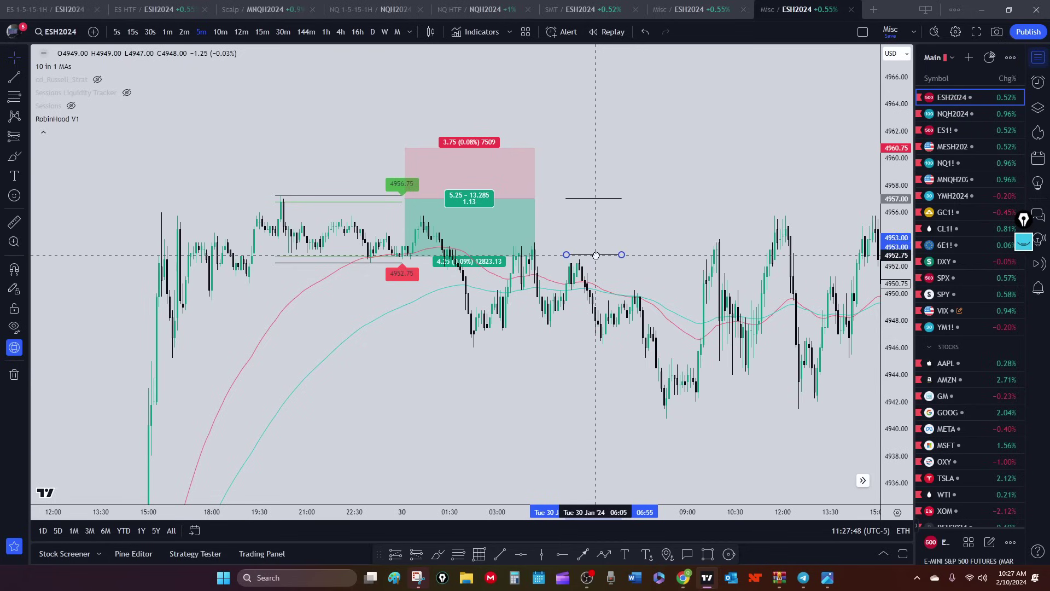
# Clone the 4957.00 trend line again and place the copy at the short position's stop level, 4960.75.
pyautogui.rightClick(596, 198)
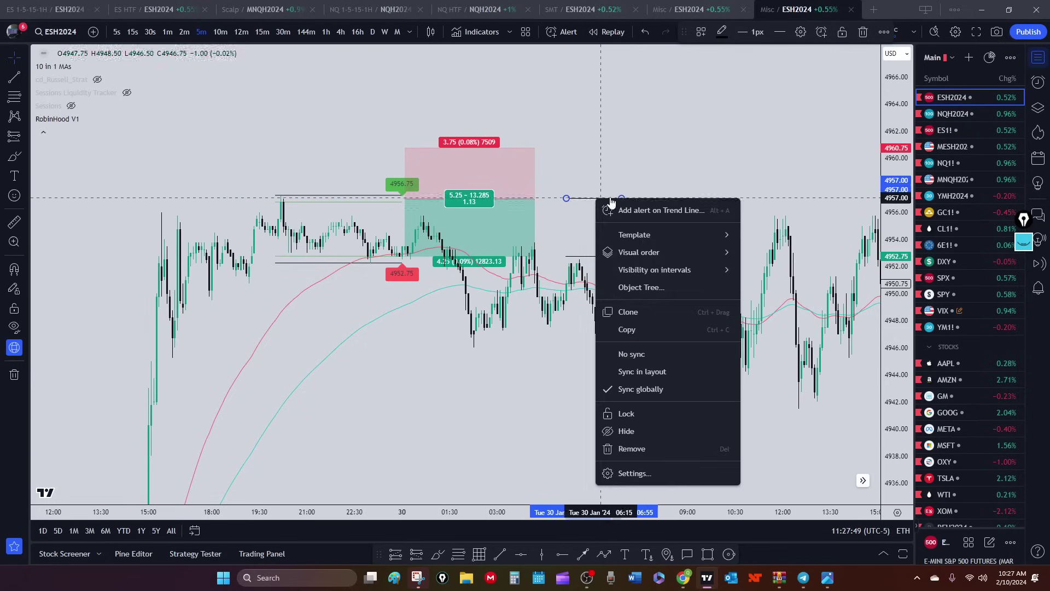
pyautogui.click(633, 311)
pyautogui.moveTo(596, 176); pyautogui.dragTo(599, 147)
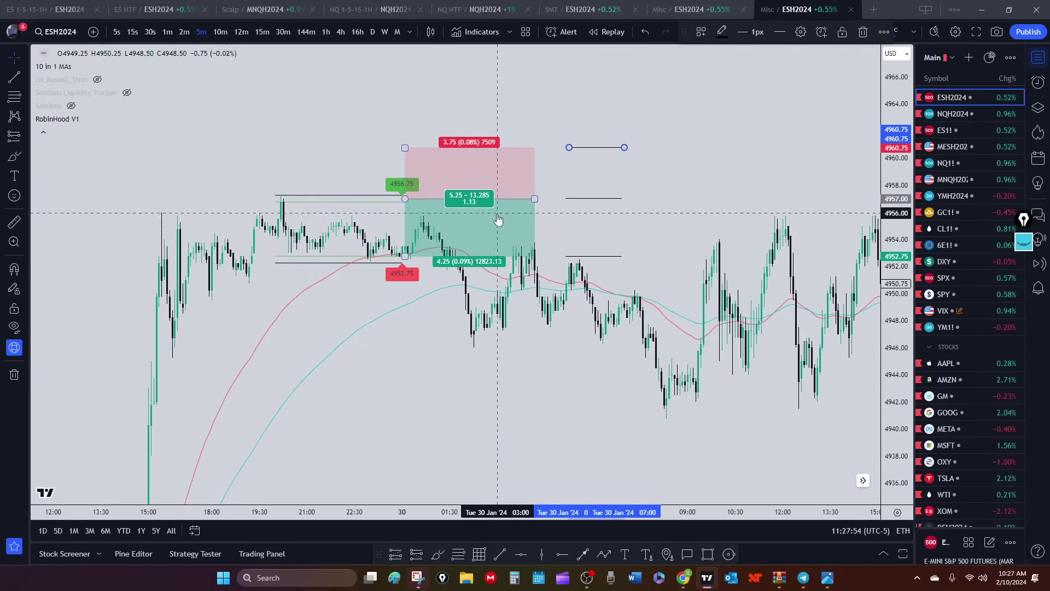
# Delete the three horizontal trend lines marking the short position's entry, target and stop.
pyautogui.moveTo(452, 383); pyautogui.dragTo(377, 422)
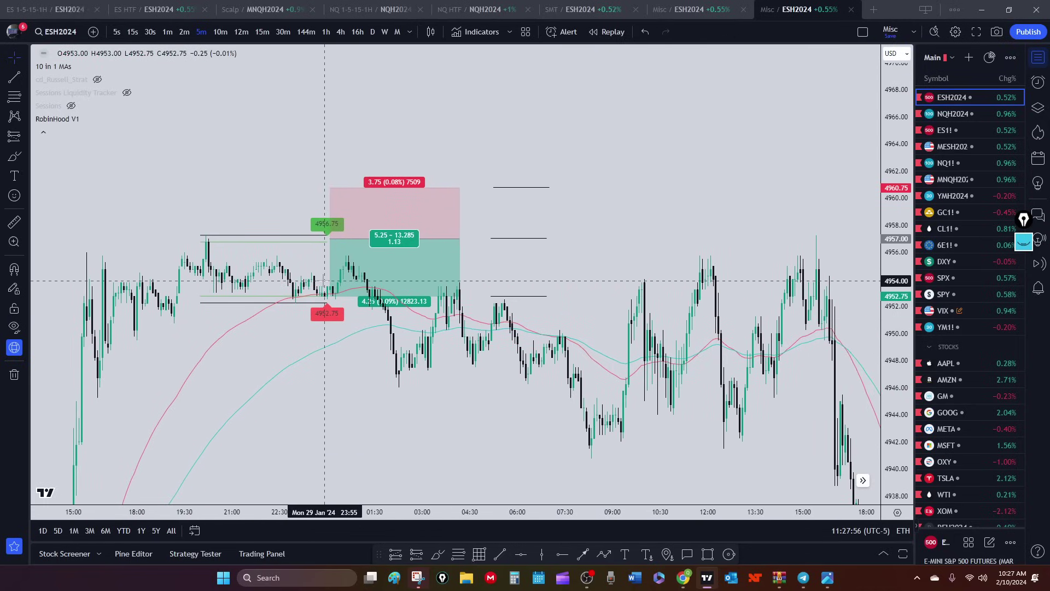
pyautogui.click(375, 222)
pyautogui.click(513, 188)
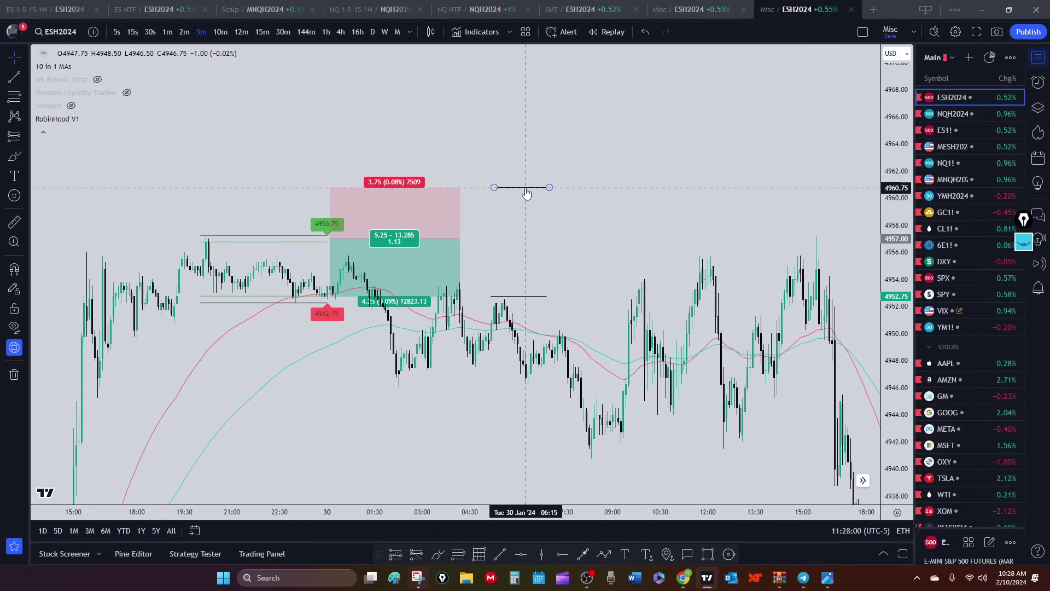
pyautogui.scroll(1, 522, 302)
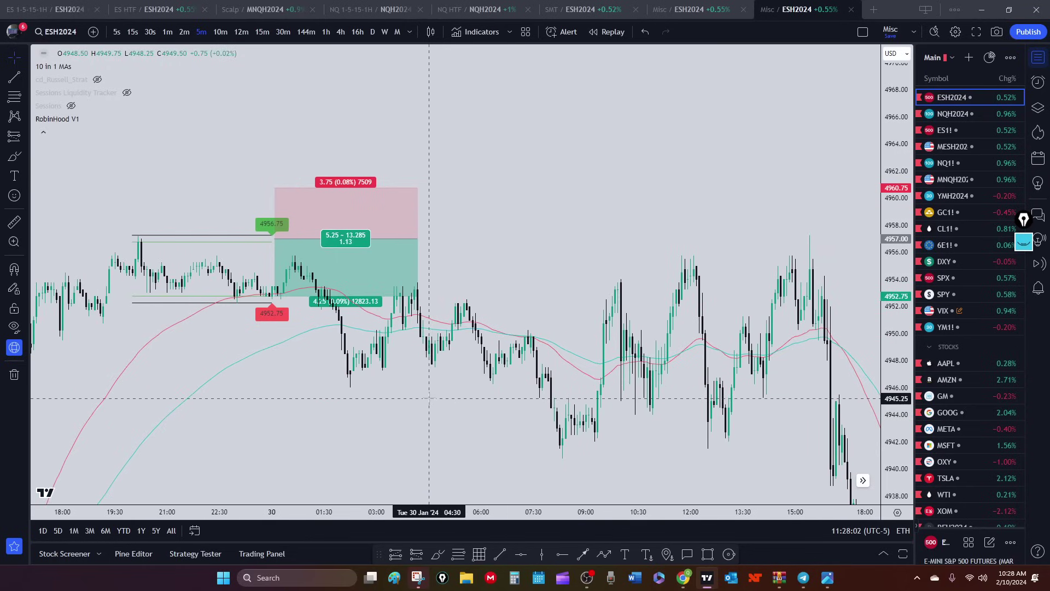
# Add a long position entering at the short's 4960.75 stop, with its stop at 4957.00 and its target at 4962.50.
pyautogui.moveTo(428, 399); pyautogui.dragTo(546, 392)
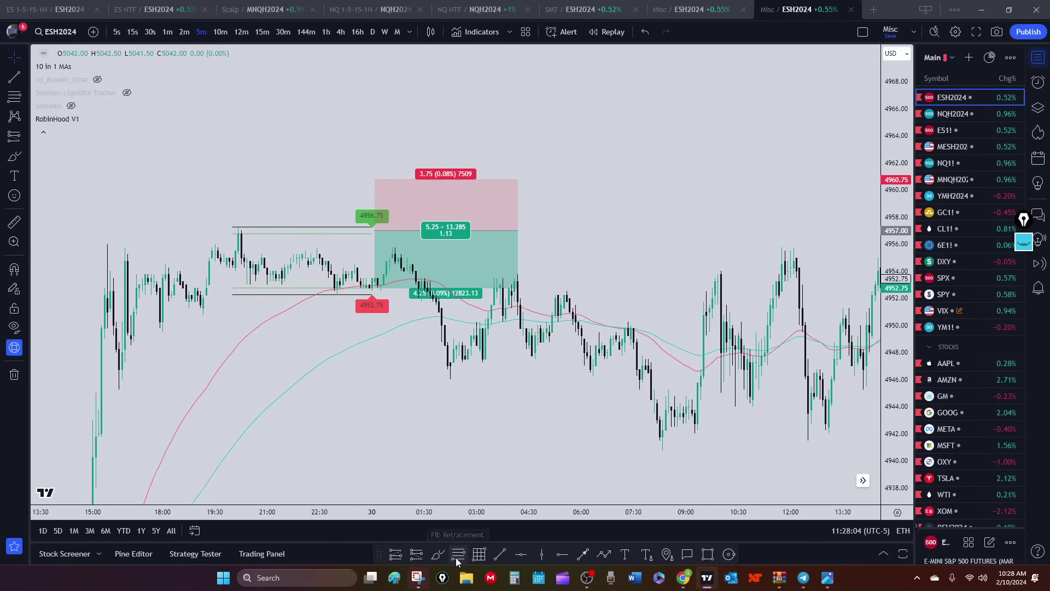
pyautogui.click(397, 557)
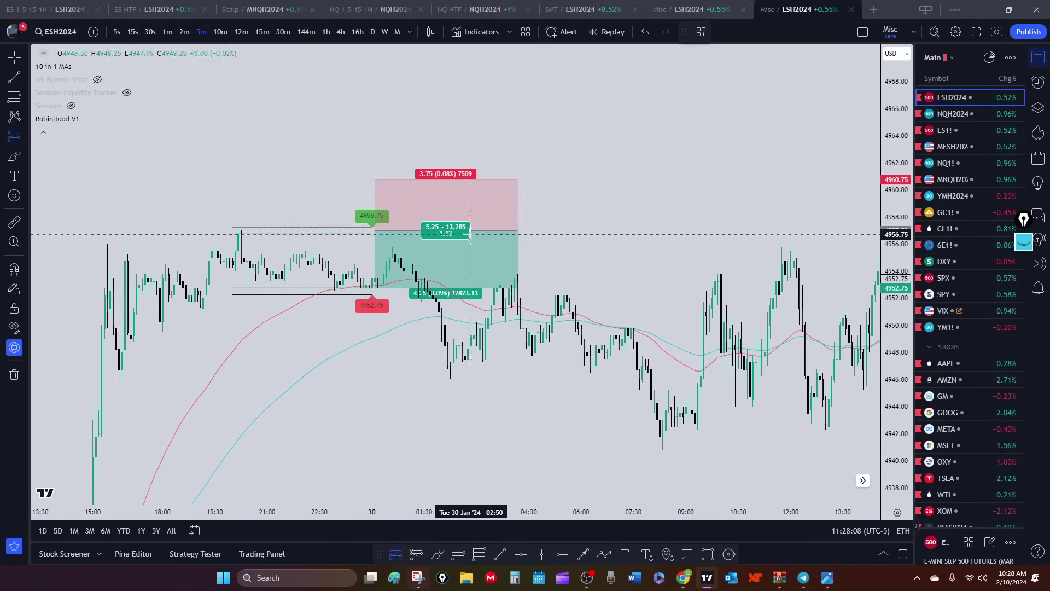
pyautogui.click(517, 180)
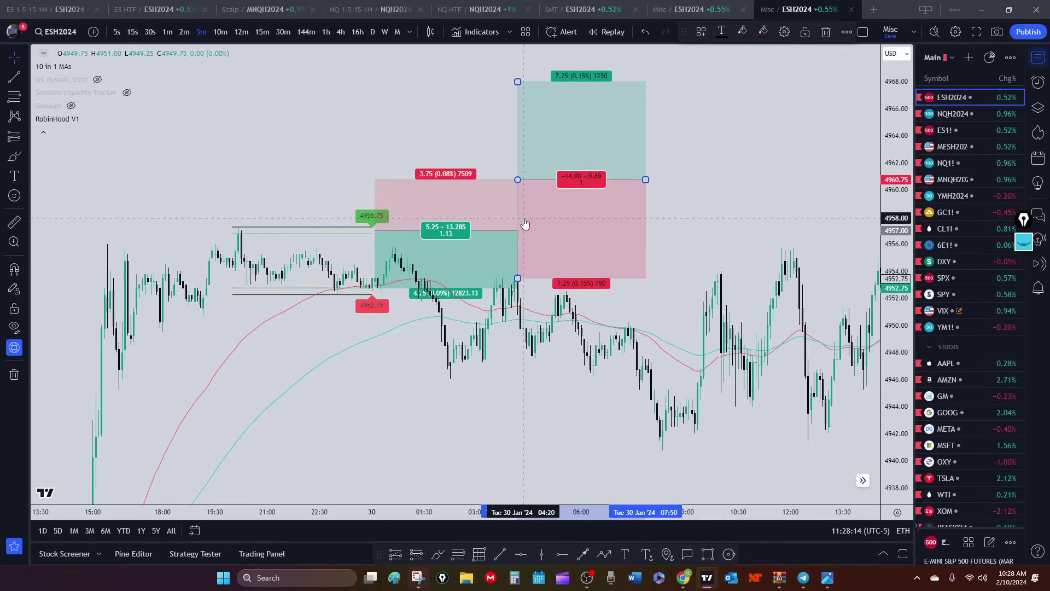
pyautogui.moveTo(517, 277); pyautogui.dragTo(526, 230)
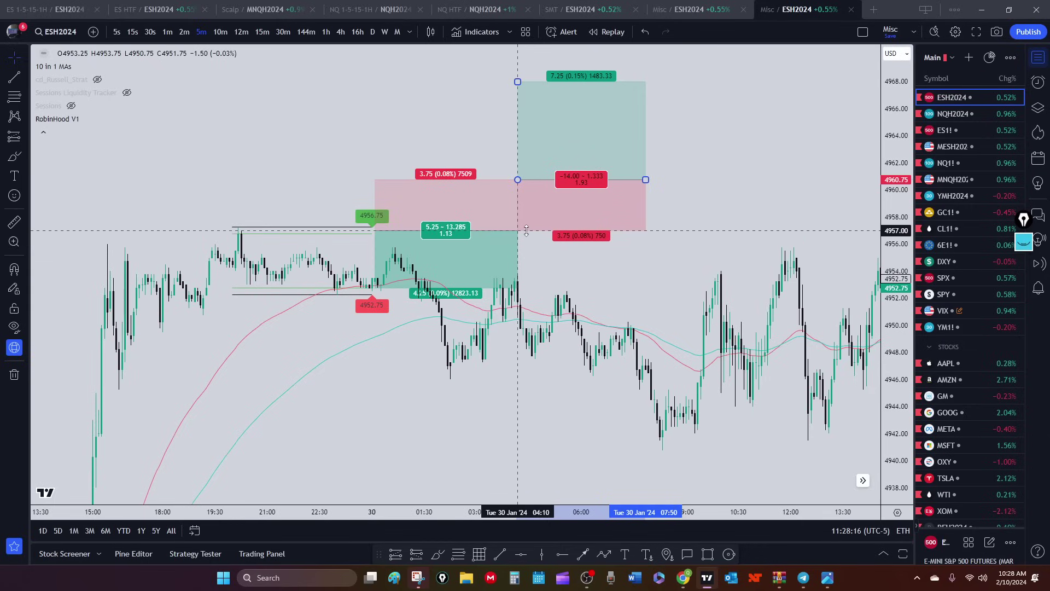
pyautogui.moveTo(518, 82); pyautogui.dragTo(521, 157)
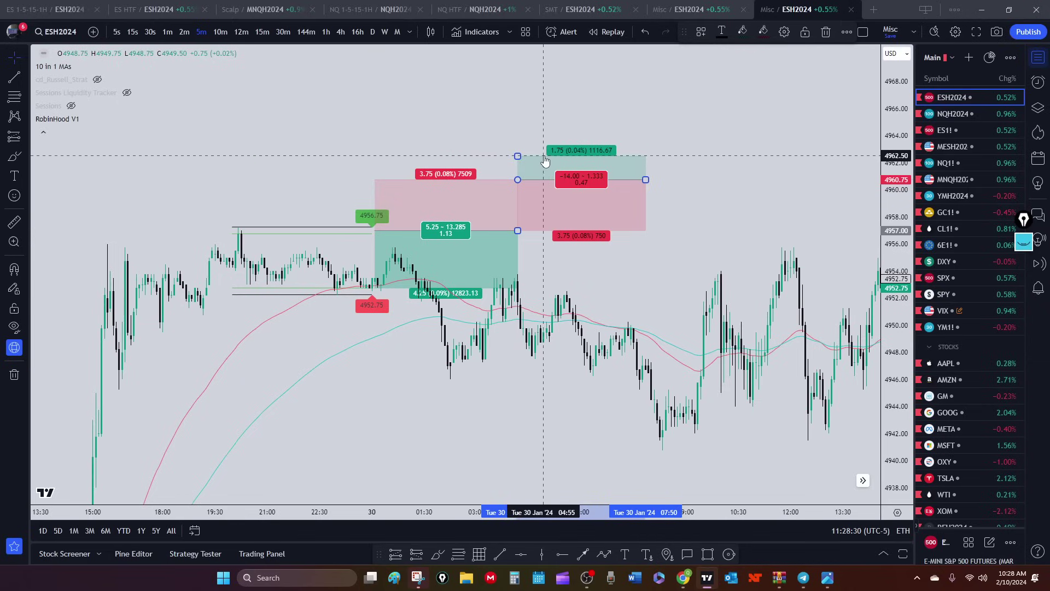
# Extend the short position's end to the 30 January afternoon candle that reaches its 4957.00 entry, at about 15:20.
pyautogui.moveTo(387, 375); pyautogui.dragTo(325, 368)
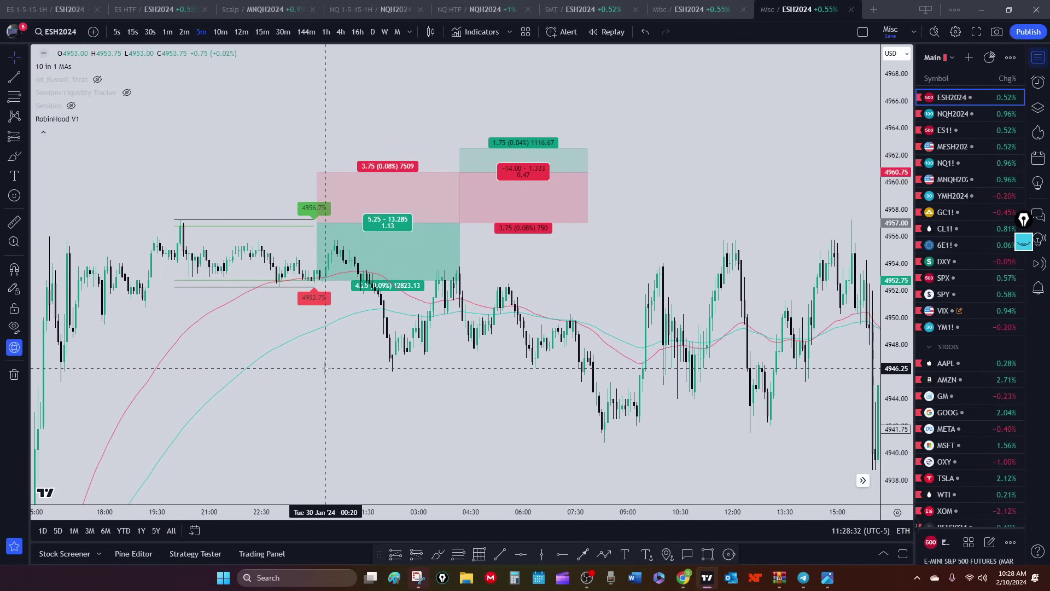
pyautogui.moveTo(460, 223)
pyautogui.mouseDown()
pyautogui.moveTo(460, 243)
pyautogui.moveTo(850, 228)
pyautogui.mouseUp()
pyautogui.click(461, 223)
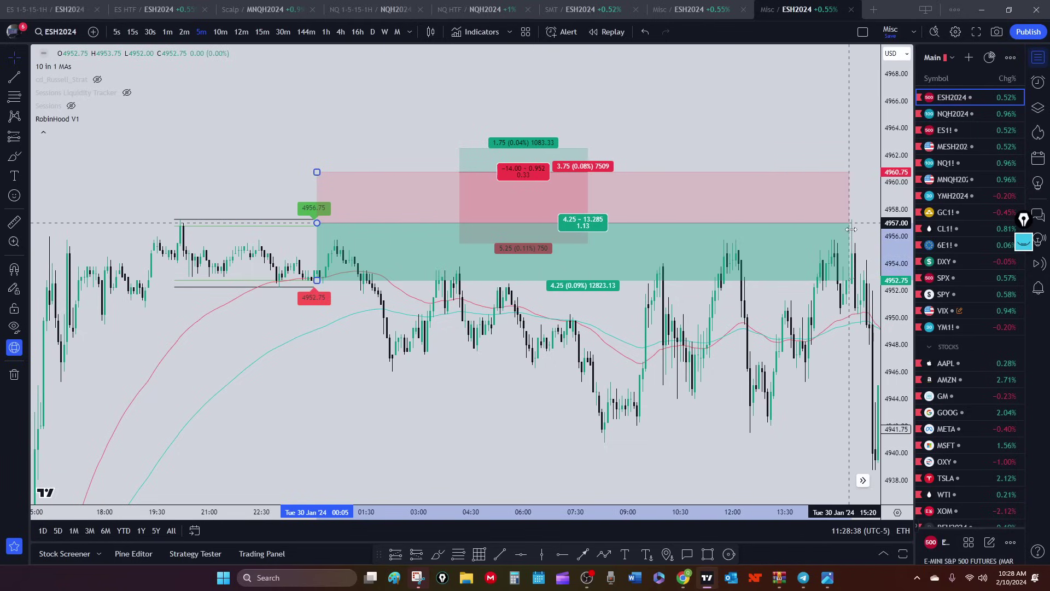
# Move the long position to the short's end and reset its entry to 4960.75, stop to 4957.00 and target to 4962.50.
pyautogui.moveTo(562, 157)
pyautogui.mouseDown()
pyautogui.moveTo(288, 188)
pyautogui.moveTo(591, 196)
pyautogui.moveTo(699, 211)
pyautogui.moveTo(692, 227)
pyautogui.moveTo(683, 108)
pyautogui.moveTo(686, 162)
pyautogui.mouseUp()
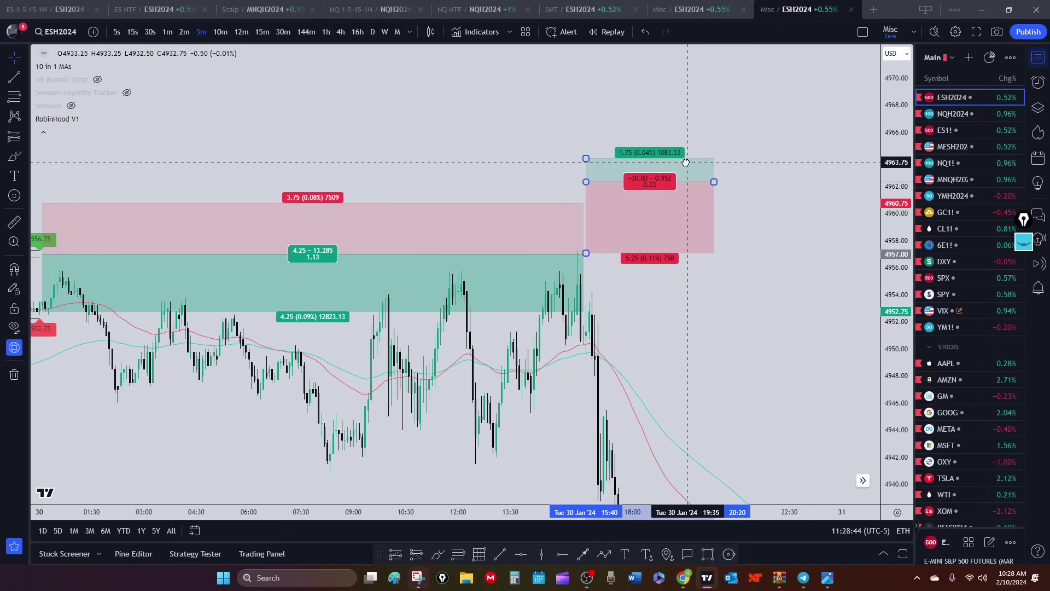
pyautogui.scroll(-3, 346, 215)
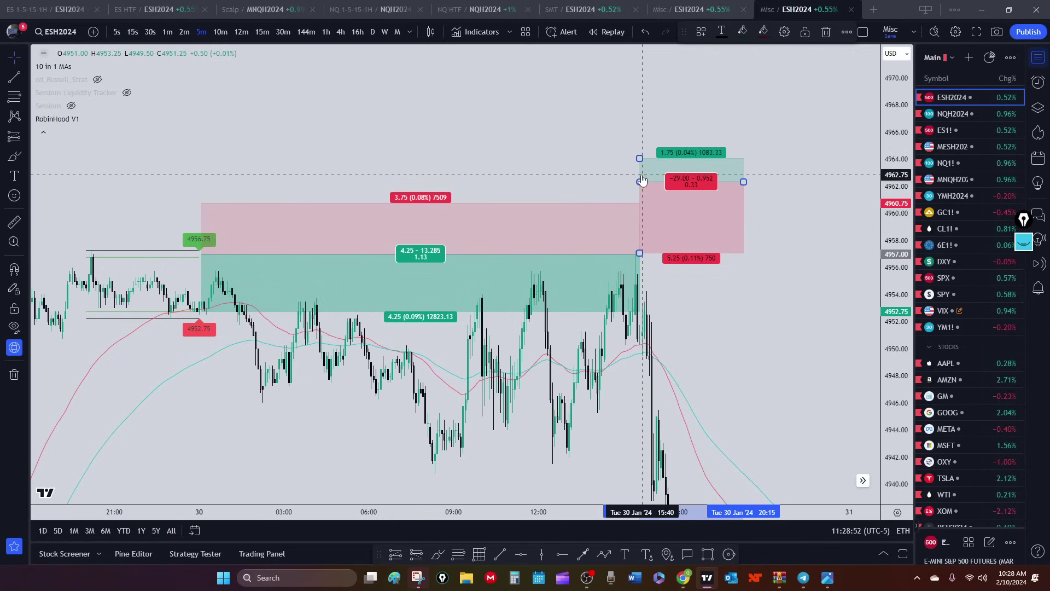
pyautogui.moveTo(648, 183); pyautogui.dragTo(642, 203)
pyautogui.moveTo(641, 253); pyautogui.dragTo(638, 254)
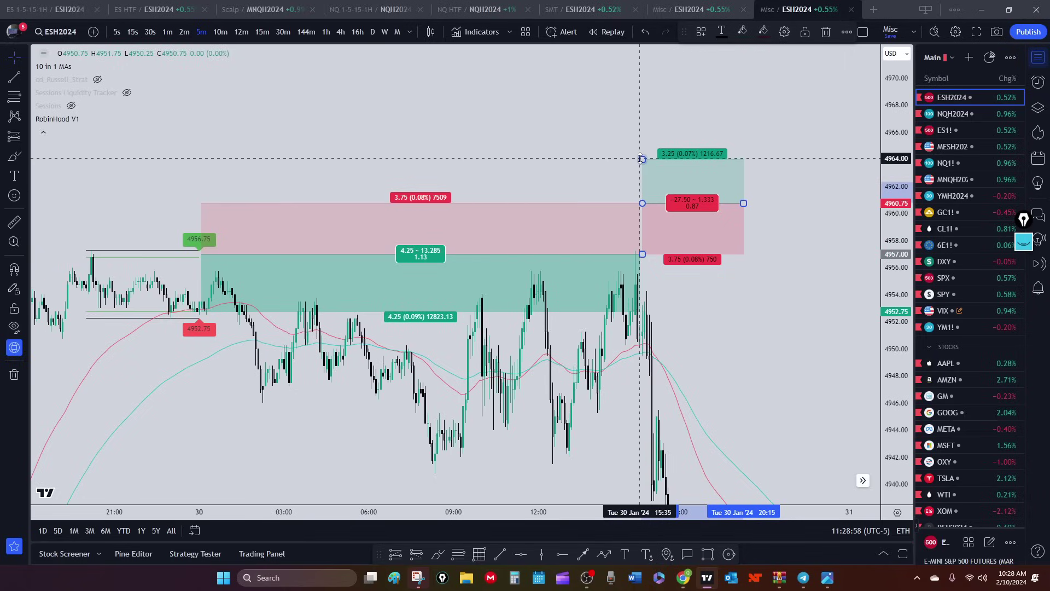
pyautogui.moveTo(643, 159); pyautogui.dragTo(643, 180)
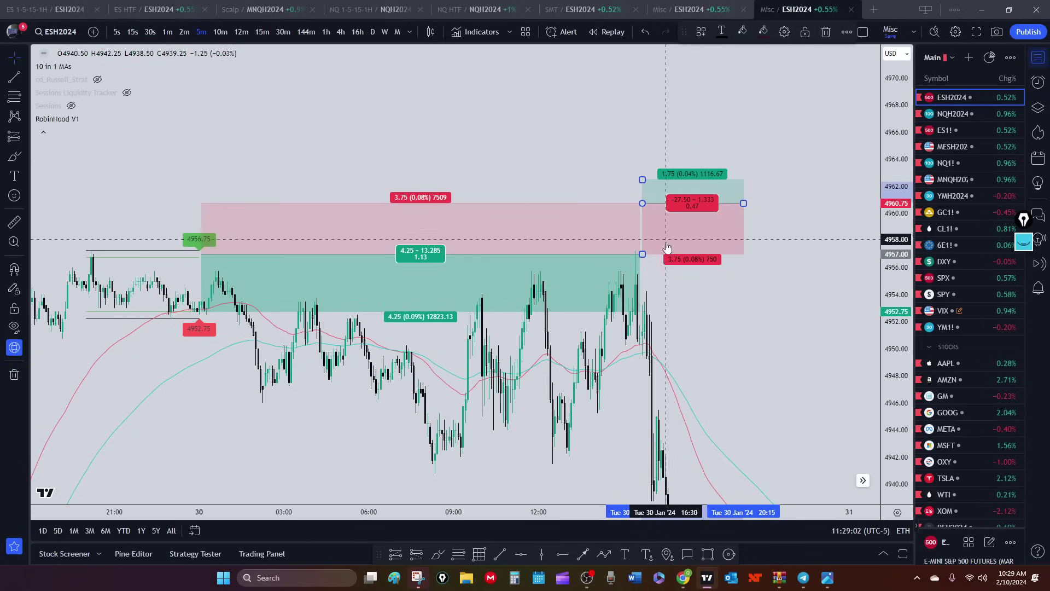
# Delete the long position and the short position from the 30 January price action.
pyautogui.click(670, 314)
pyautogui.moveTo(705, 323); pyautogui.dragTo(612, 293)
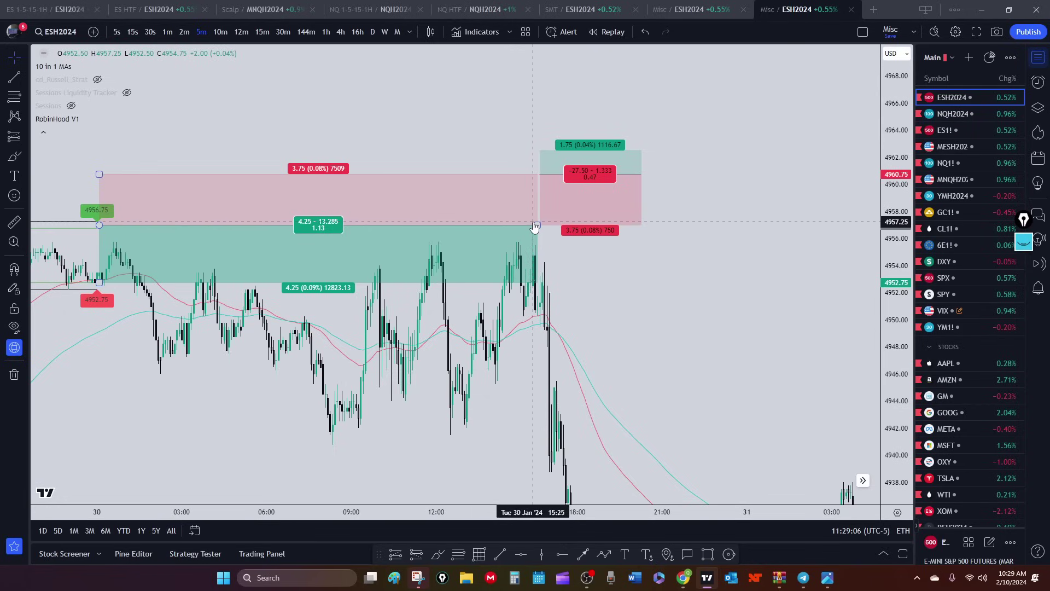
pyautogui.scroll(-2, 363, 227)
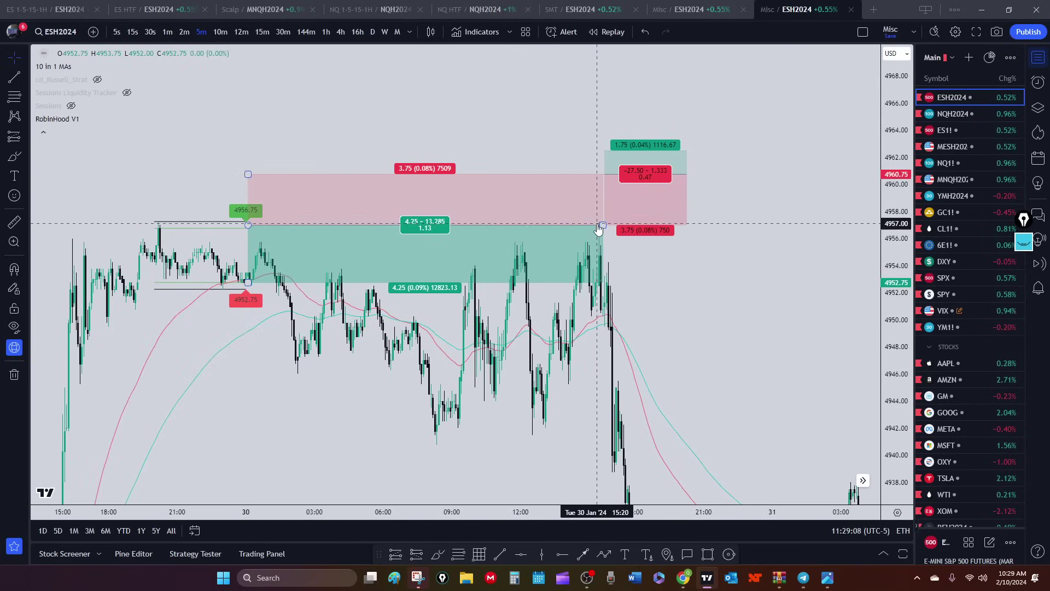
pyautogui.moveTo(278, 394); pyautogui.dragTo(279, 352)
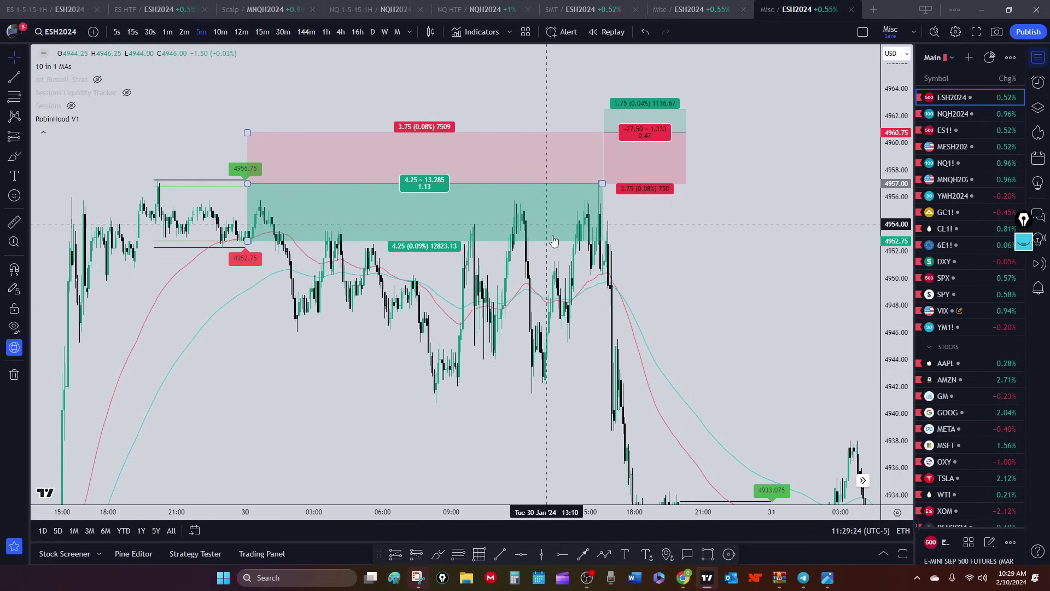
pyautogui.click(670, 175)
pyautogui.press('Delete')
pyautogui.click(511, 167)
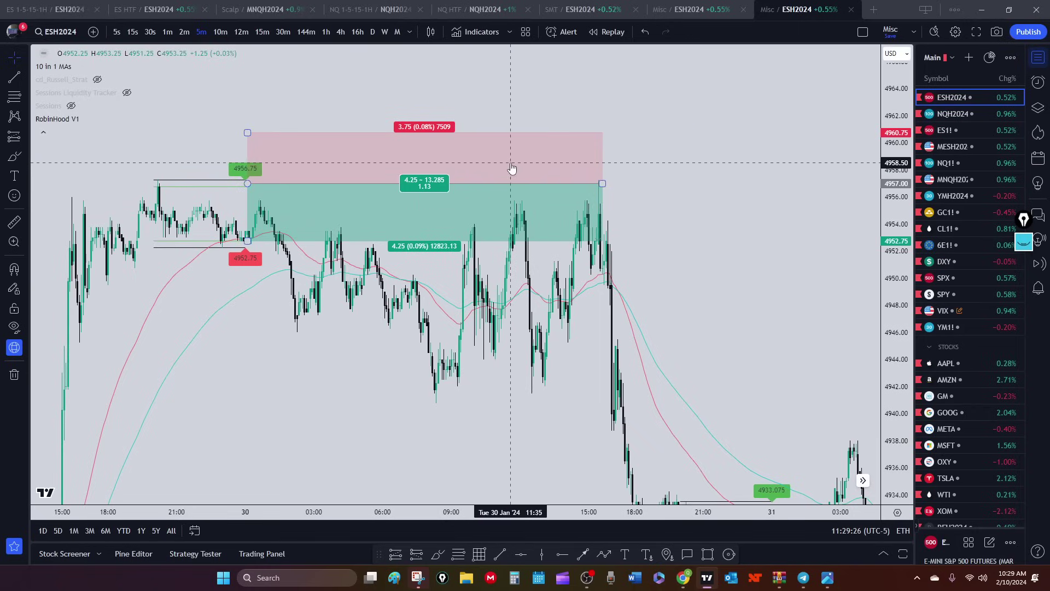
pyautogui.press('Delete')
# Add a long position on the 31 January session's lower level, entering at 4929.75 from about 00:15.
pyautogui.moveTo(768, 300); pyautogui.dragTo(609, 167)
pyautogui.moveTo(638, 300); pyautogui.dragTo(392, 276)
pyautogui.moveTo(335, 398); pyautogui.dragTo(405, 415)
pyautogui.scroll(1, 308, 438)
pyautogui.scroll(1, 194, 432)
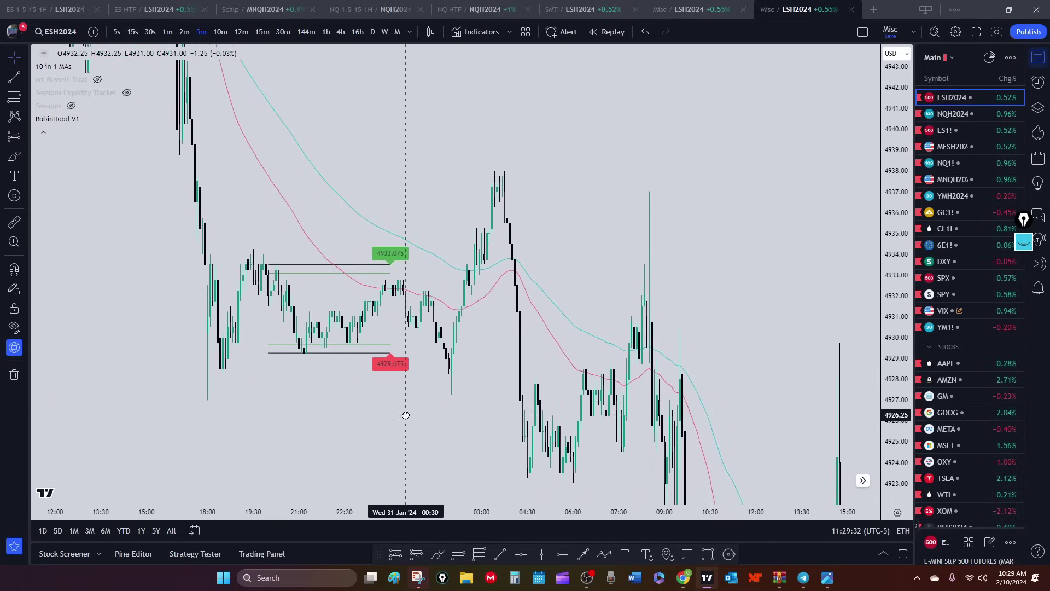
pyautogui.scroll(-1, 407, 415)
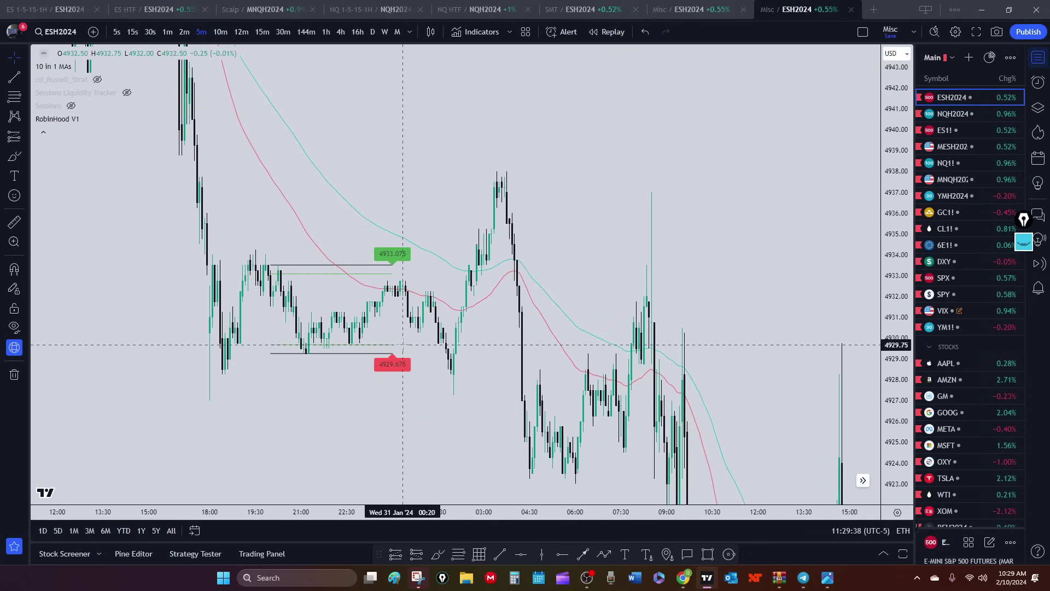
pyautogui.click(395, 555)
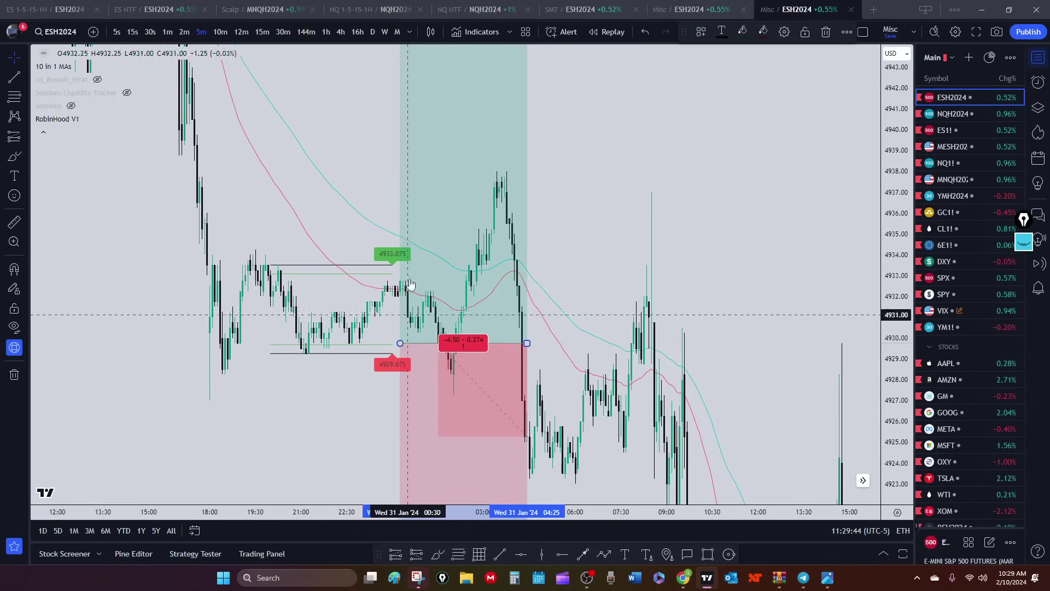
# Set the long position's target to 4933.25 and its stop to 4926.25, each 3.50 points from the entry.
pyautogui.scroll(-1, 893, 221)
pyautogui.scroll(-5, 893, 222)
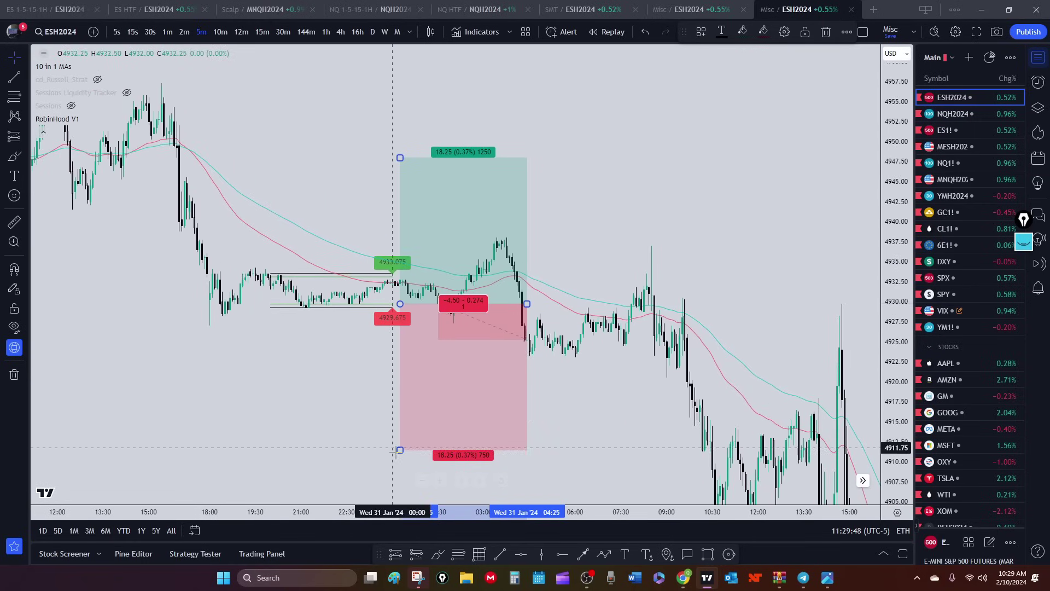
pyautogui.moveTo(400, 450); pyautogui.dragTo(405, 363)
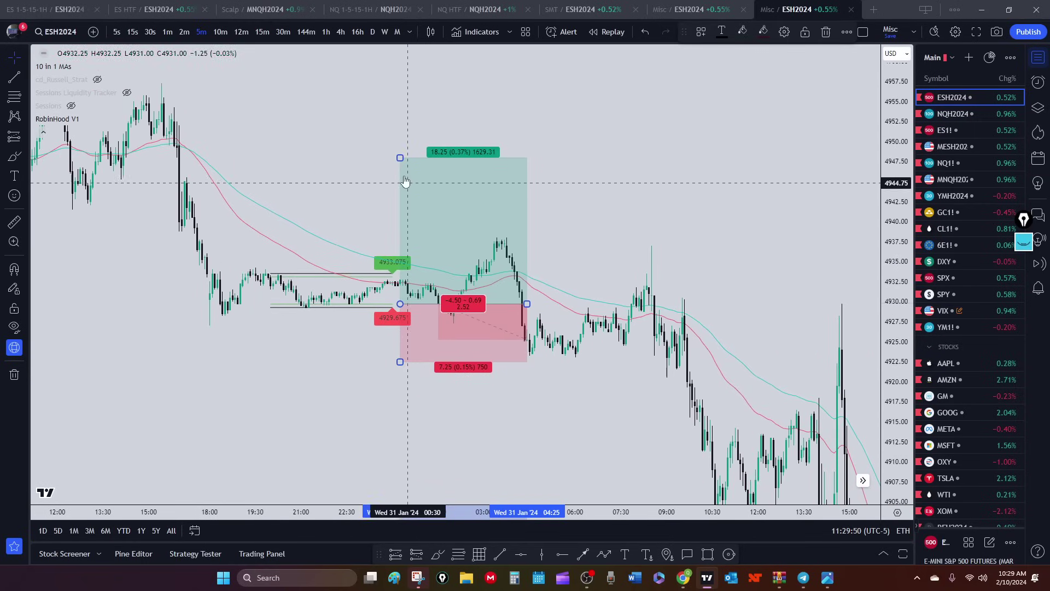
pyautogui.moveTo(400, 158); pyautogui.dragTo(402, 277)
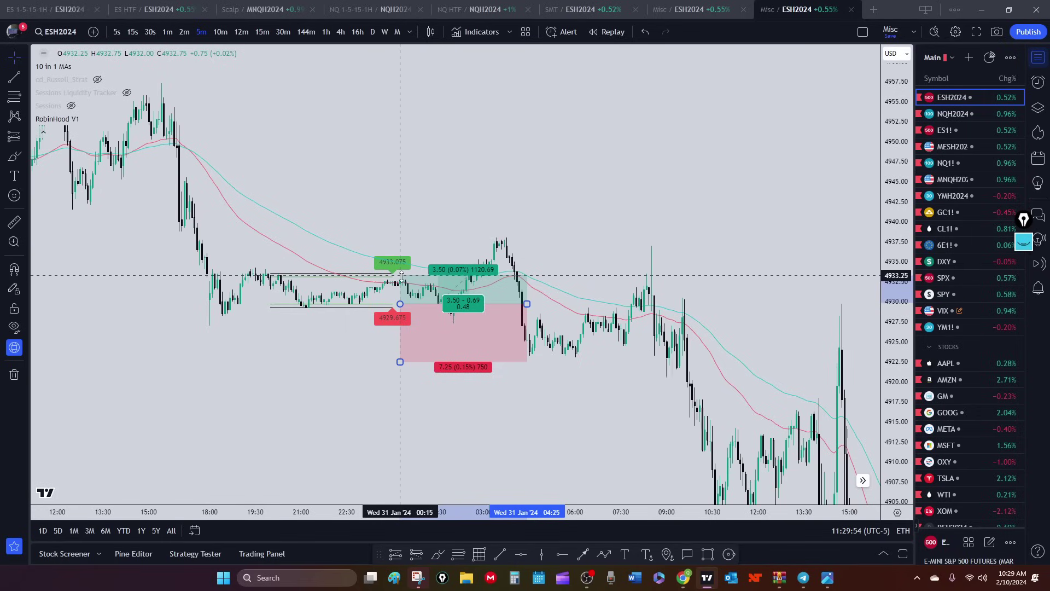
pyautogui.moveTo(400, 361); pyautogui.dragTo(402, 331)
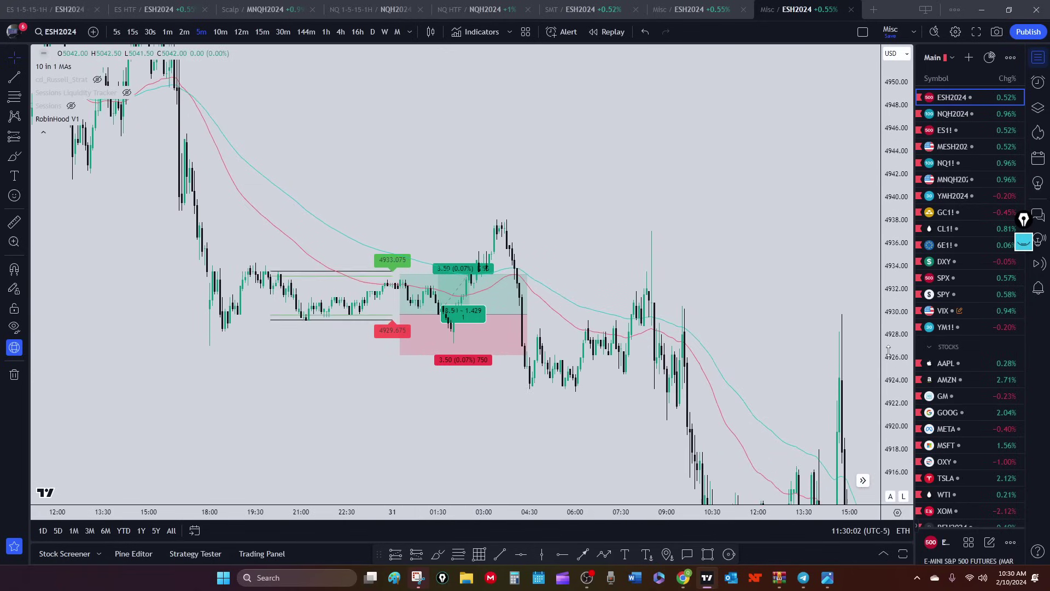
# Shorten the long position so it ends at the 31 January candle that reaches its target, at about 02:30.
pyautogui.scroll(3, 487, 409)
pyautogui.moveTo(188, 414); pyautogui.dragTo(481, 393)
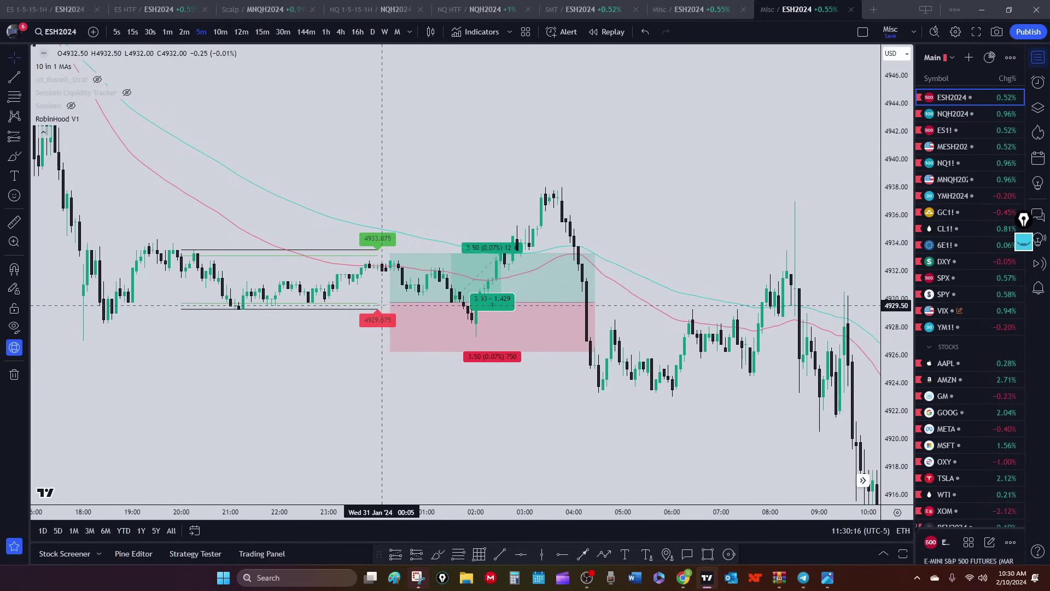
pyautogui.click(475, 323)
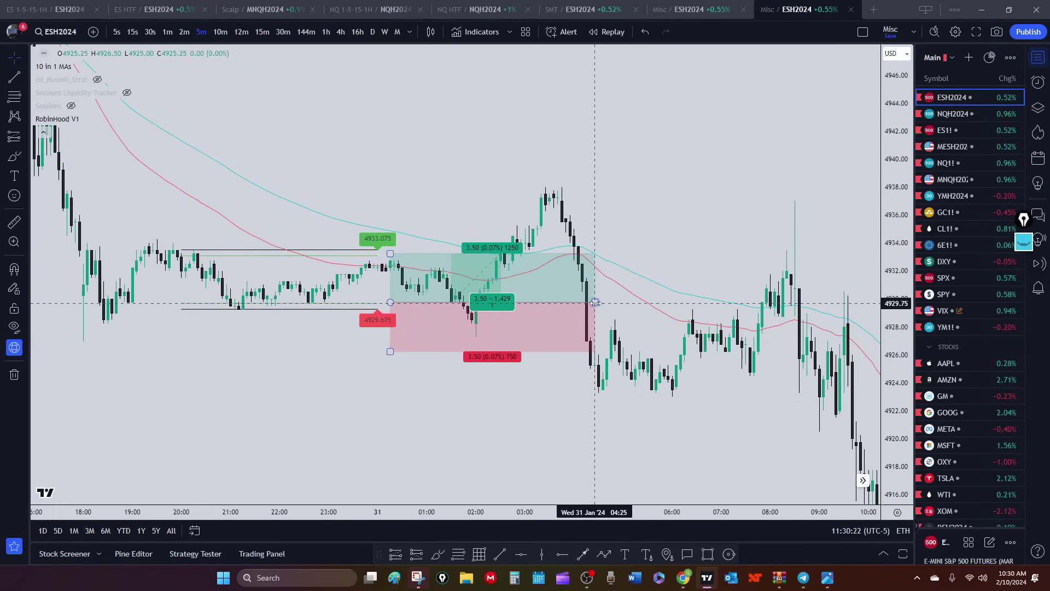
pyautogui.moveTo(595, 302); pyautogui.dragTo(501, 303)
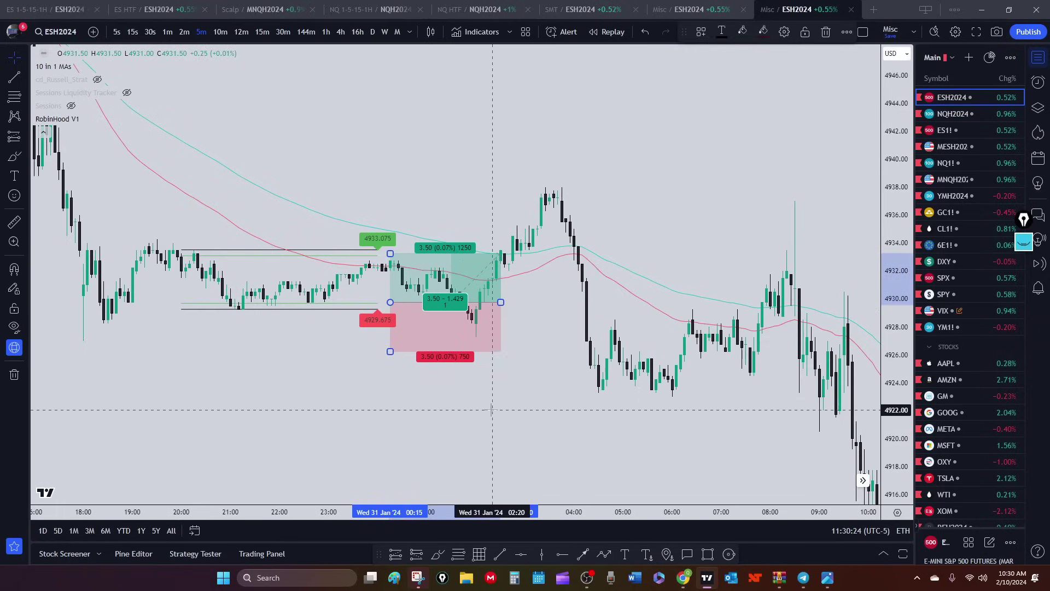
# Add a short position starting at the long's end, entering at its 4926.25 stop, with a 4929.75 stop and 4924.50 target.
pyautogui.click(395, 554)
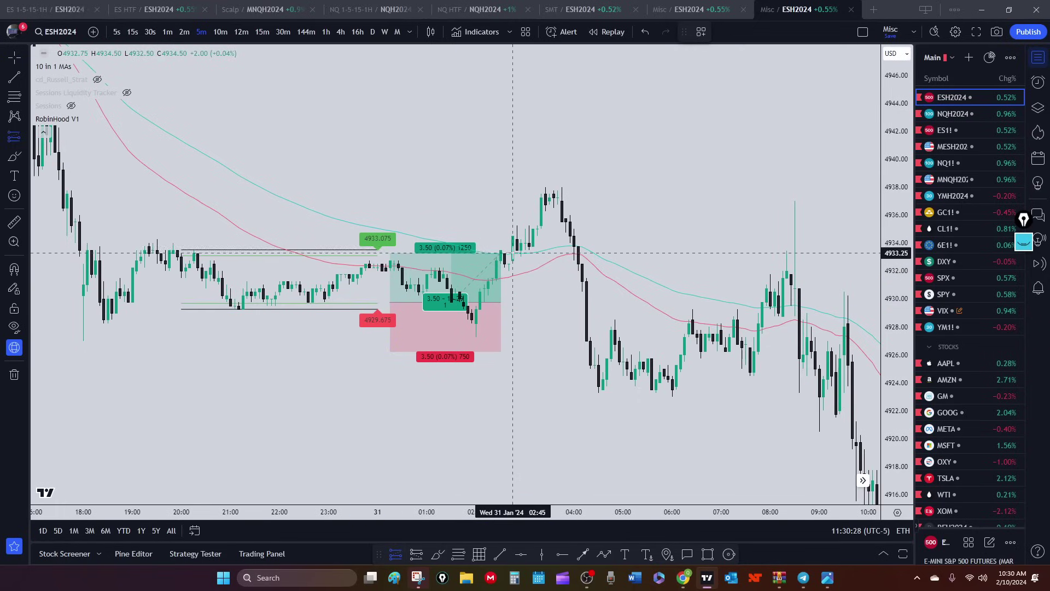
pyautogui.click(415, 555)
pyautogui.click(509, 351)
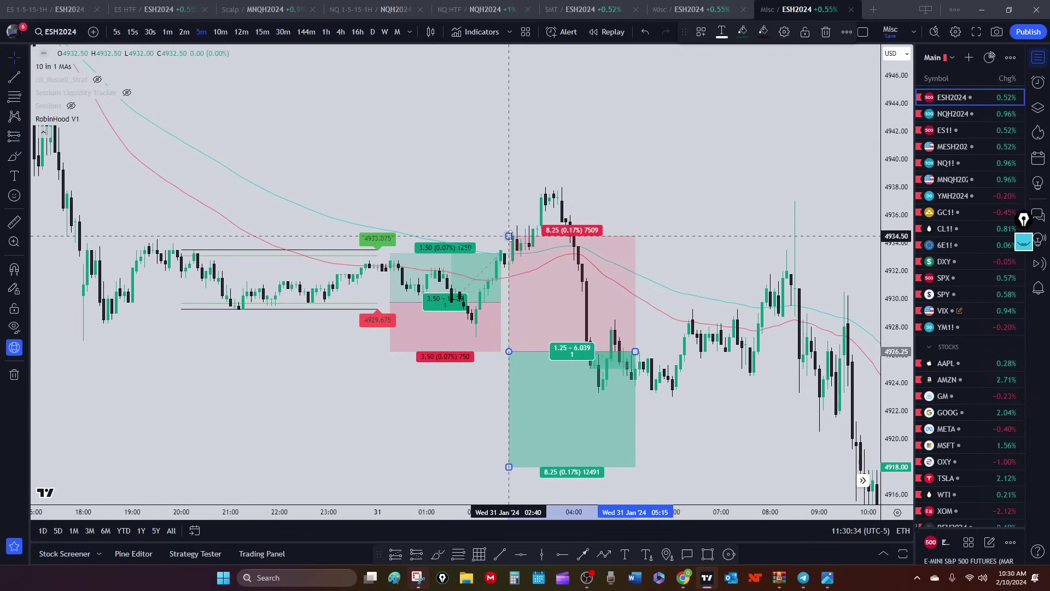
pyautogui.moveTo(509, 236); pyautogui.dragTo(511, 301)
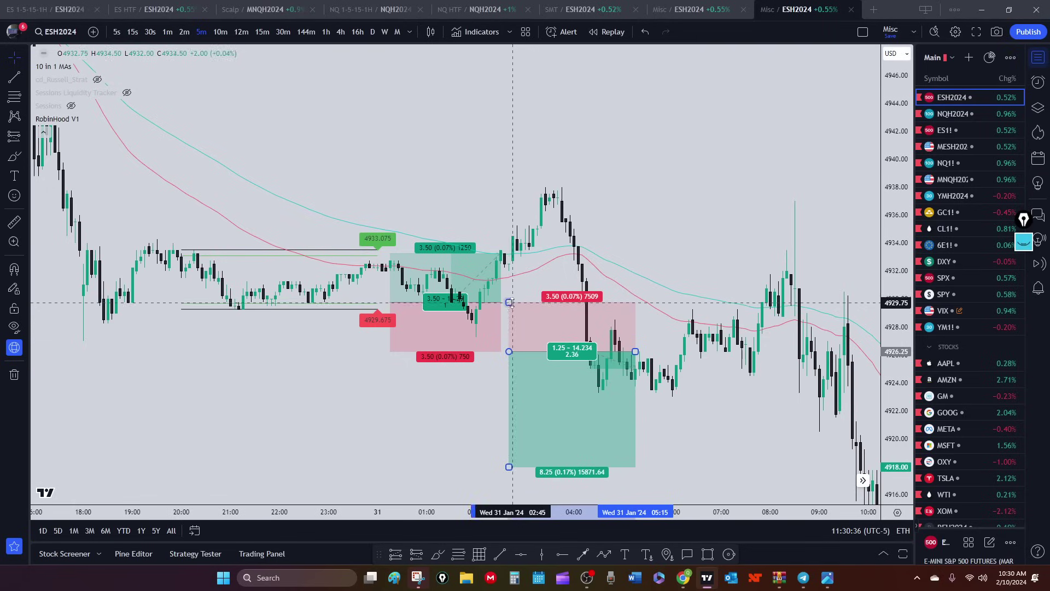
pyautogui.moveTo(508, 351); pyautogui.dragTo(500, 353)
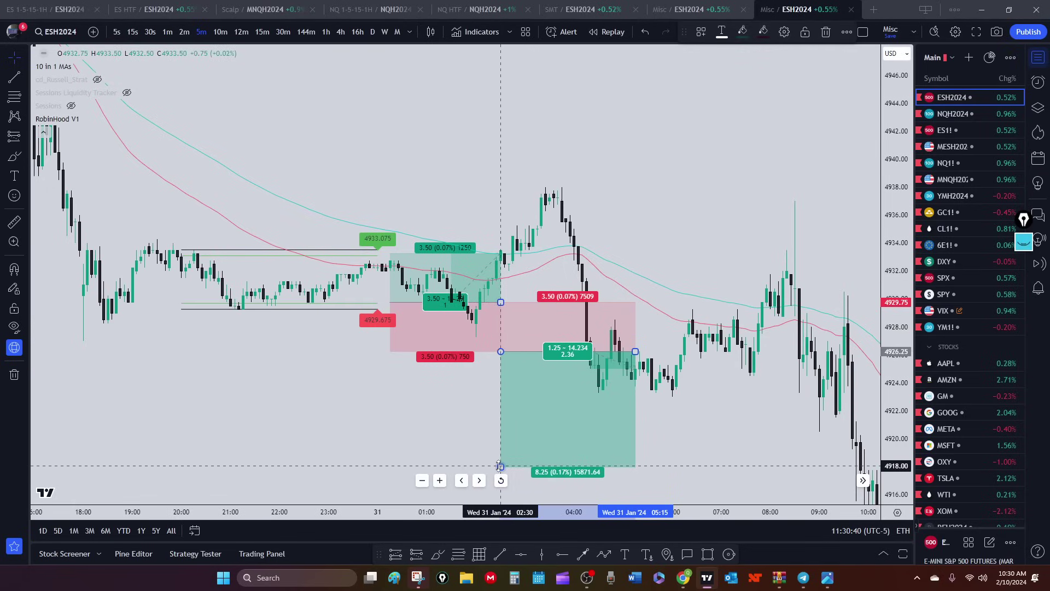
pyautogui.moveTo(500, 466); pyautogui.dragTo(508, 376)
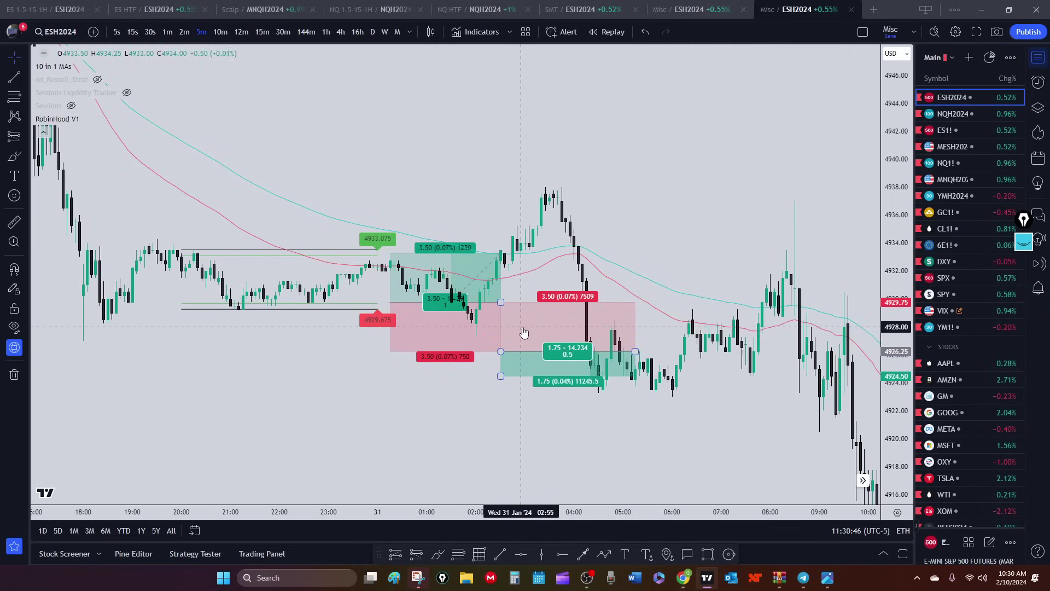
pyautogui.click(411, 295)
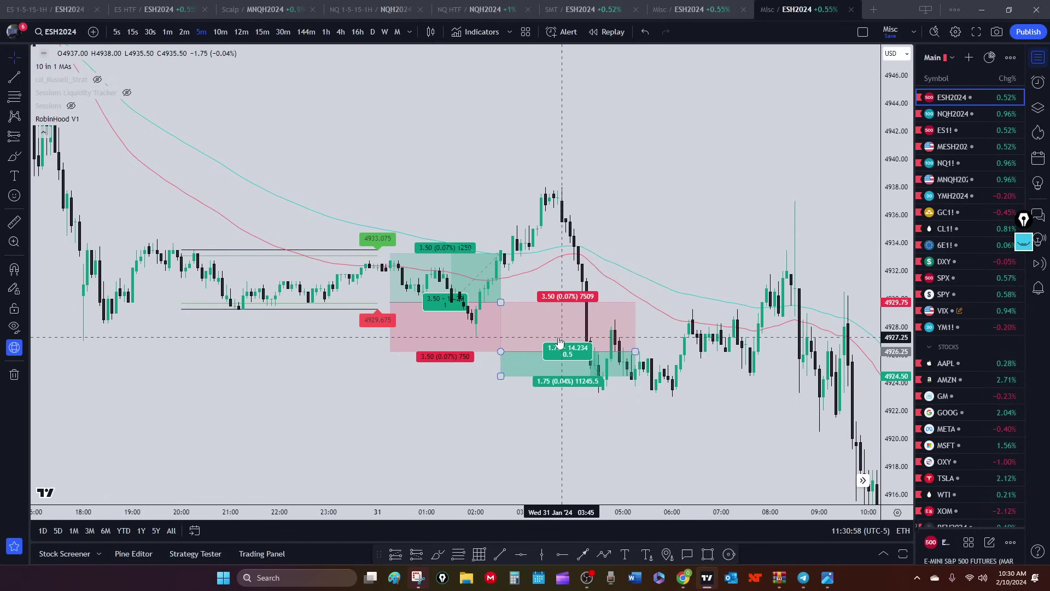
pyautogui.click(501, 351)
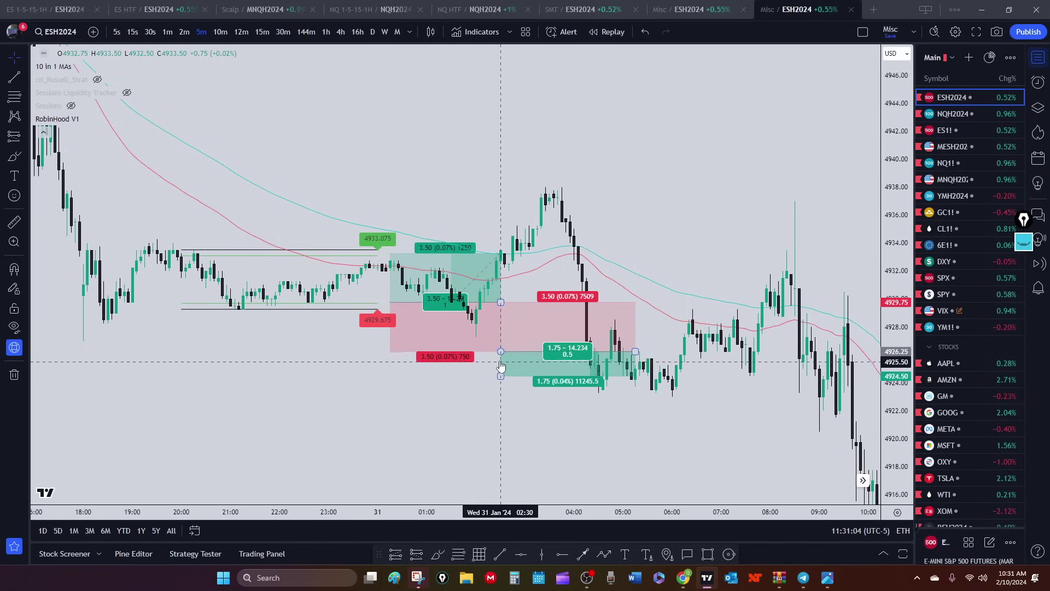
pyautogui.click(465, 345)
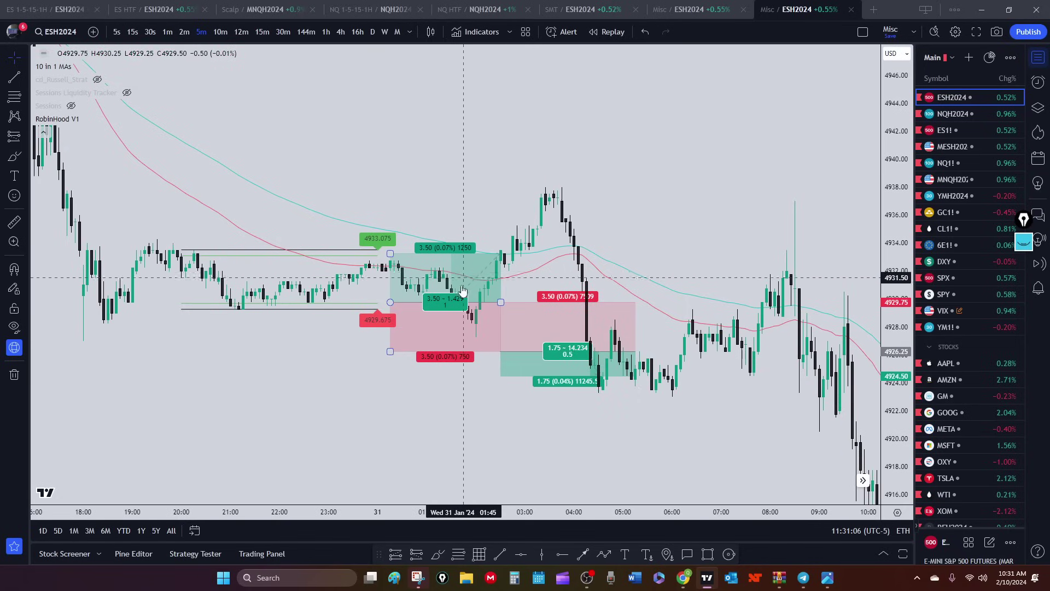
pyautogui.click(535, 296)
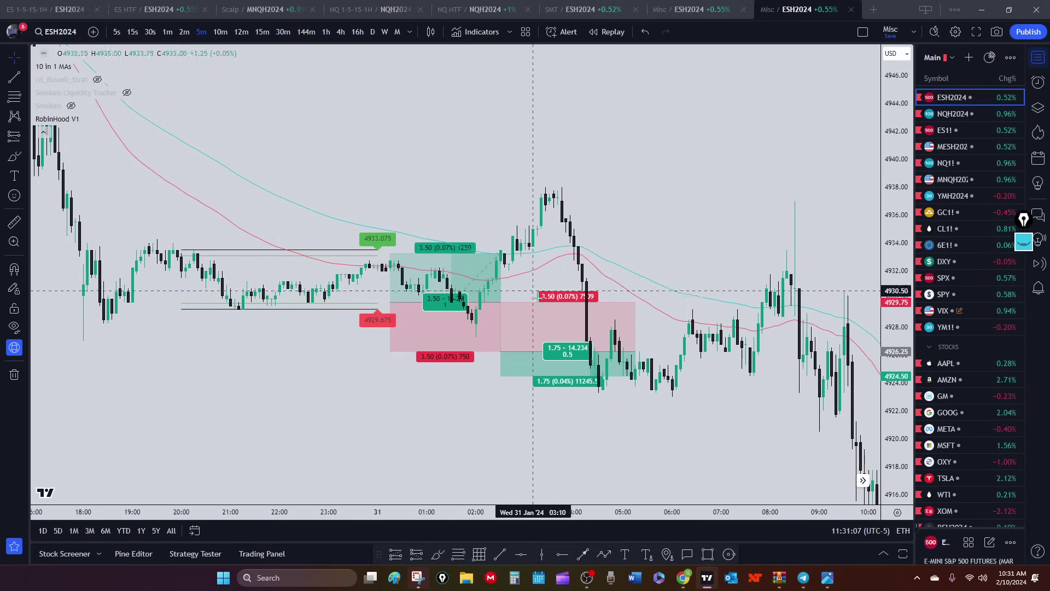
pyautogui.click(519, 334)
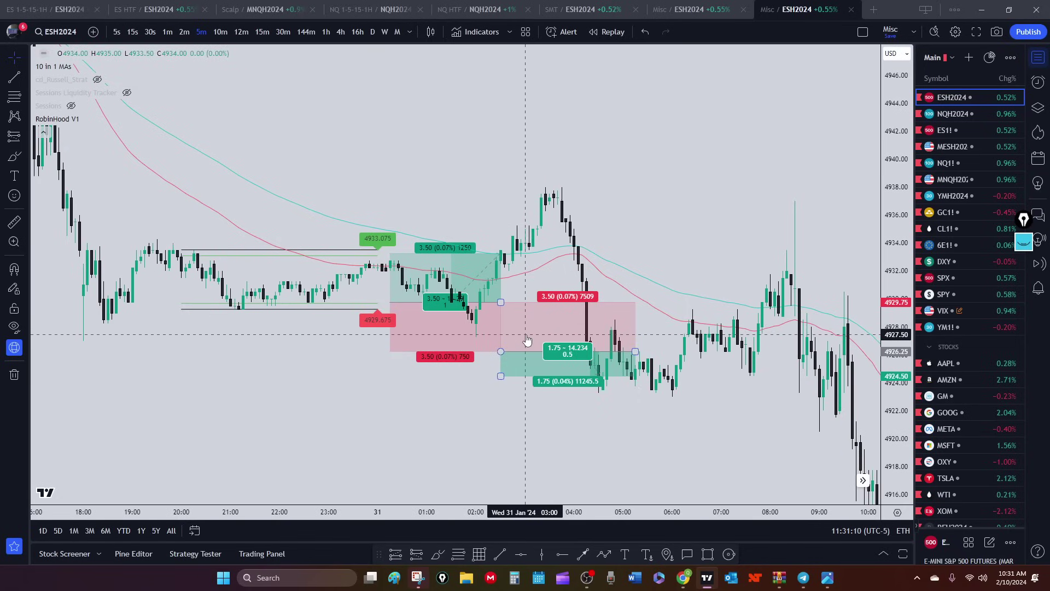
pyautogui.click(482, 309)
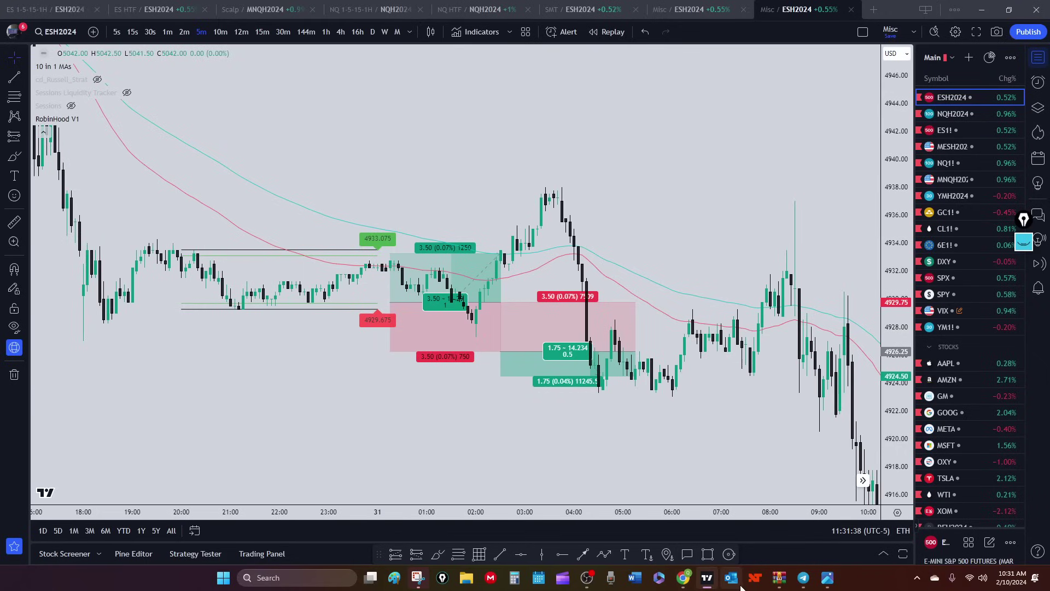
# Switch to the Discord backtest channel in Chrome to view its messages, and return to the TradingView chart.
pyautogui.moveTo(707, 583)
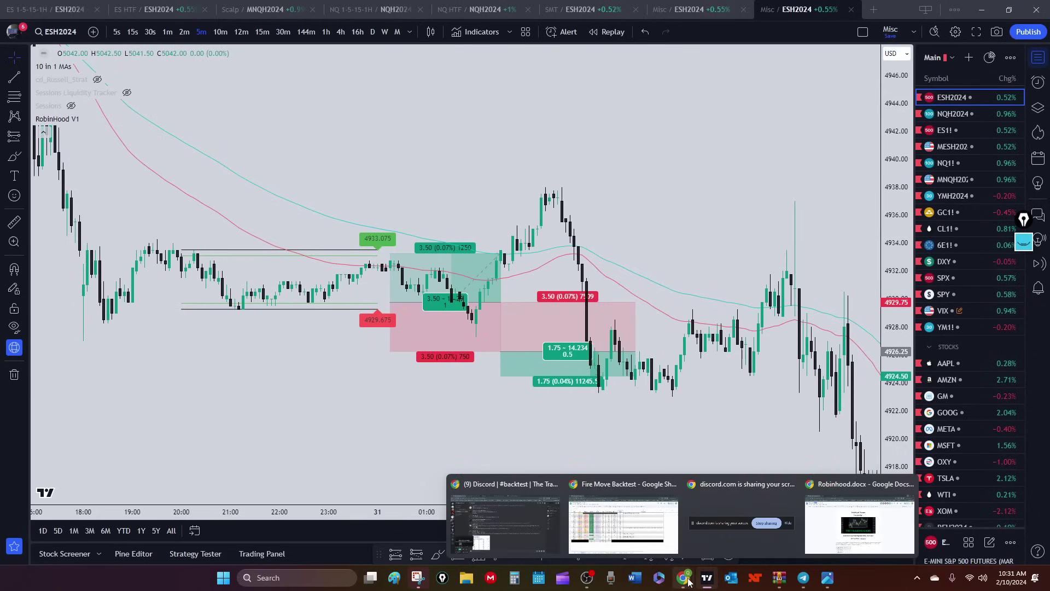
pyautogui.click(529, 499)
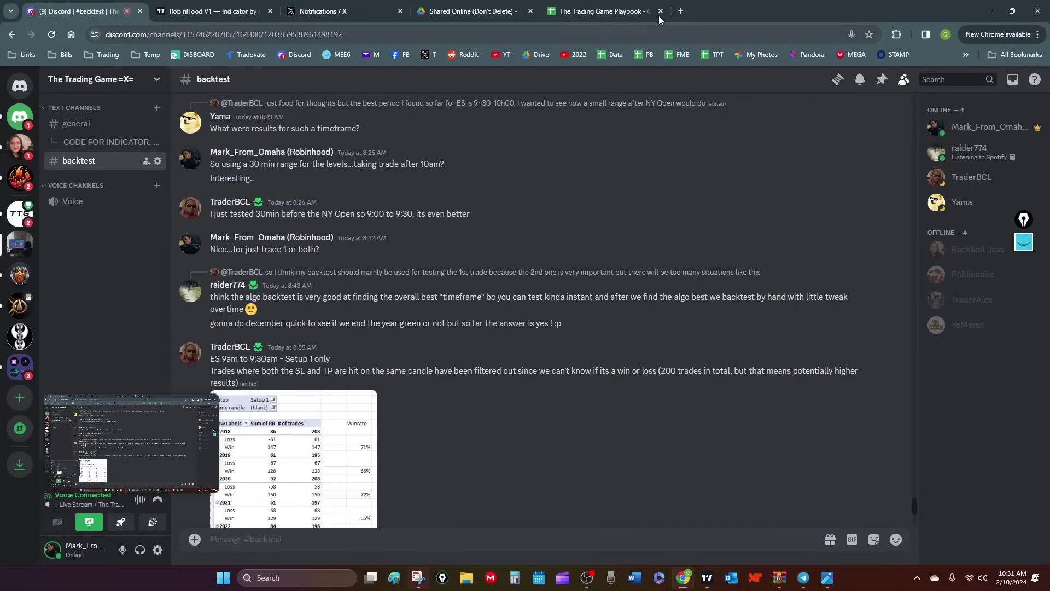
pyautogui.click(987, 11)
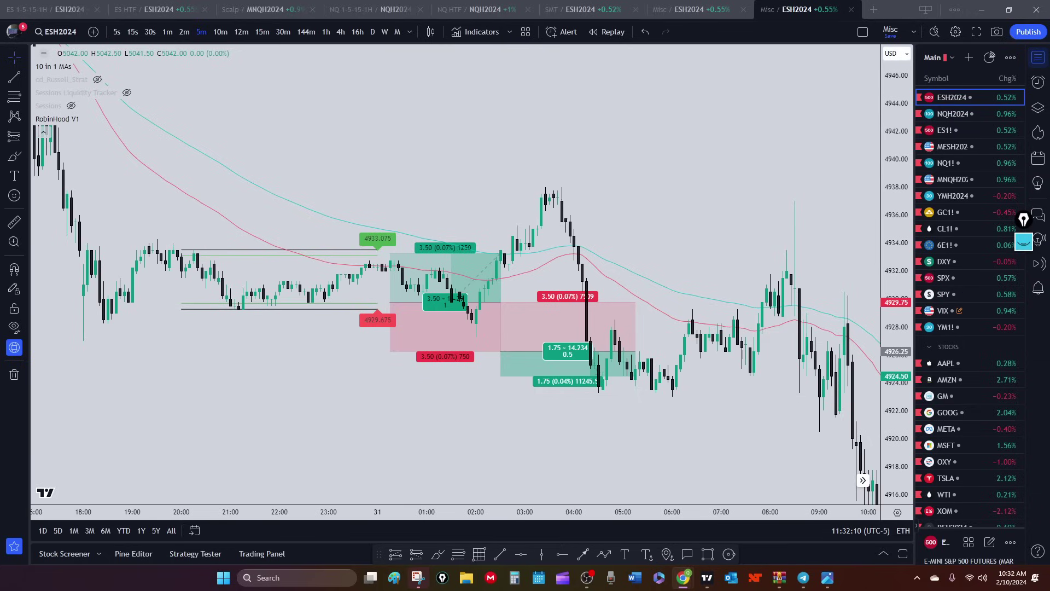
# Delete the long position and the short position from the 31 January price action.
pyautogui.moveTo(520, 421); pyautogui.dragTo(197, 321)
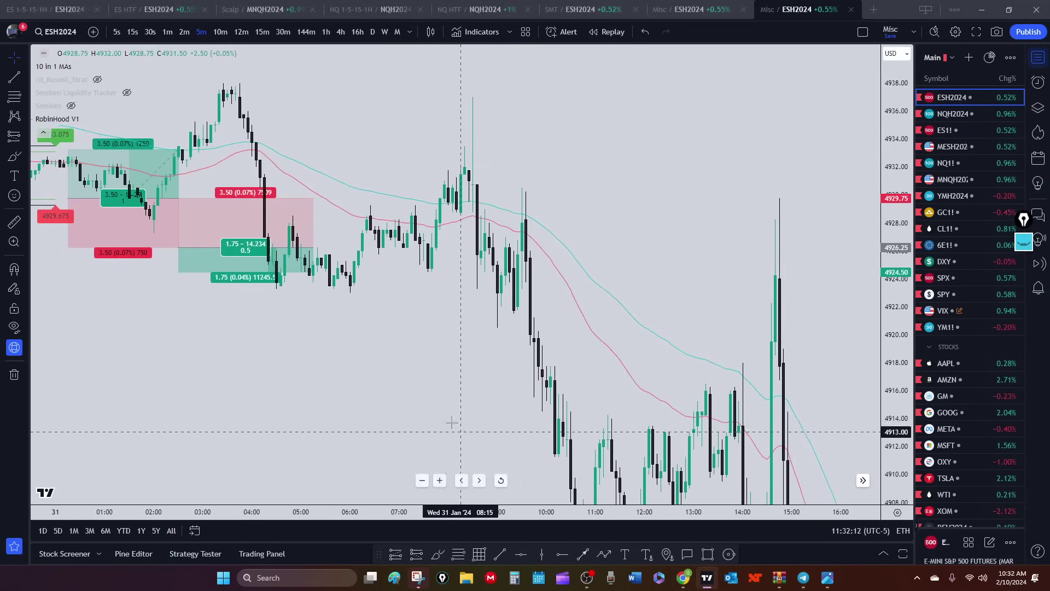
pyautogui.moveTo(105, 277)
pyautogui.mouseDown()
pyautogui.moveTo(411, 427)
pyautogui.moveTo(384, 435)
pyautogui.mouseUp()
pyautogui.click(403, 267)
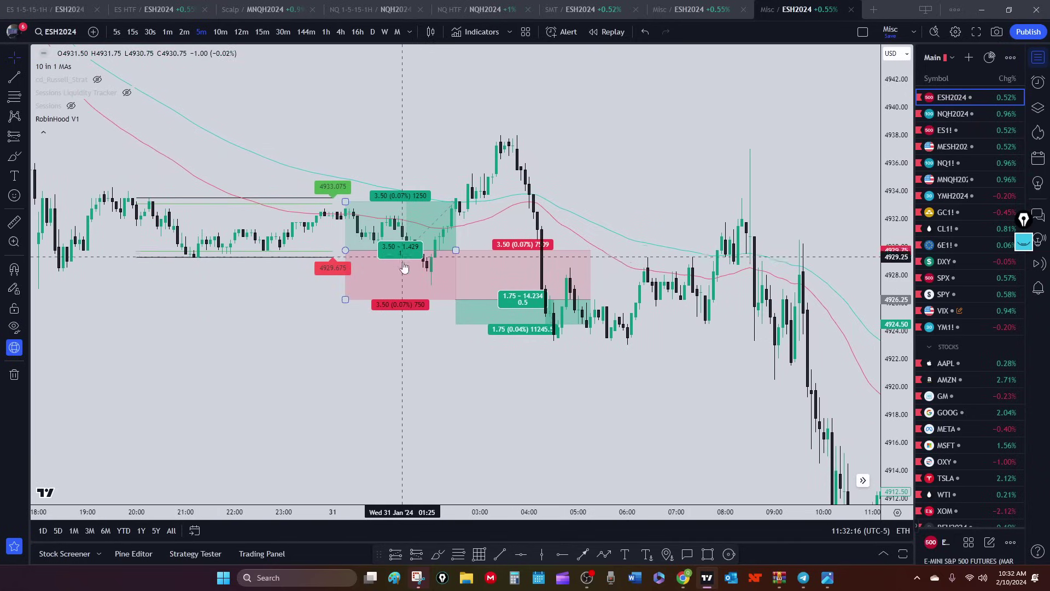
pyautogui.press('Delete')
pyautogui.click(492, 273)
pyautogui.press('Delete')
# Set the RobinHood V1 indicator's Session 1 times to 02:00–06:00 and apply the settings.
pyautogui.moveTo(250, 341); pyautogui.dragTo(409, 399)
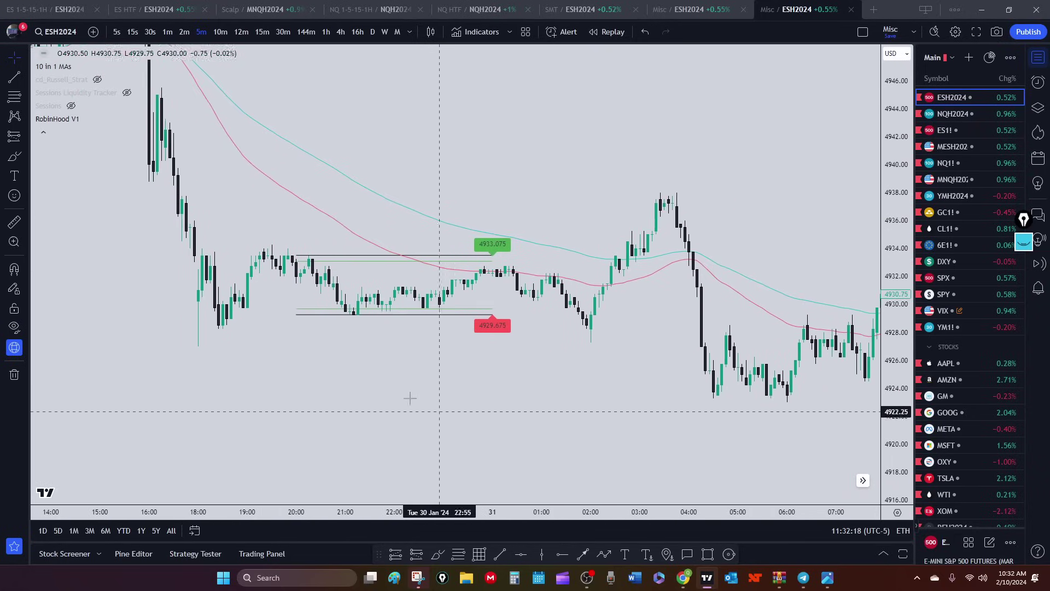
pyautogui.click(105, 119)
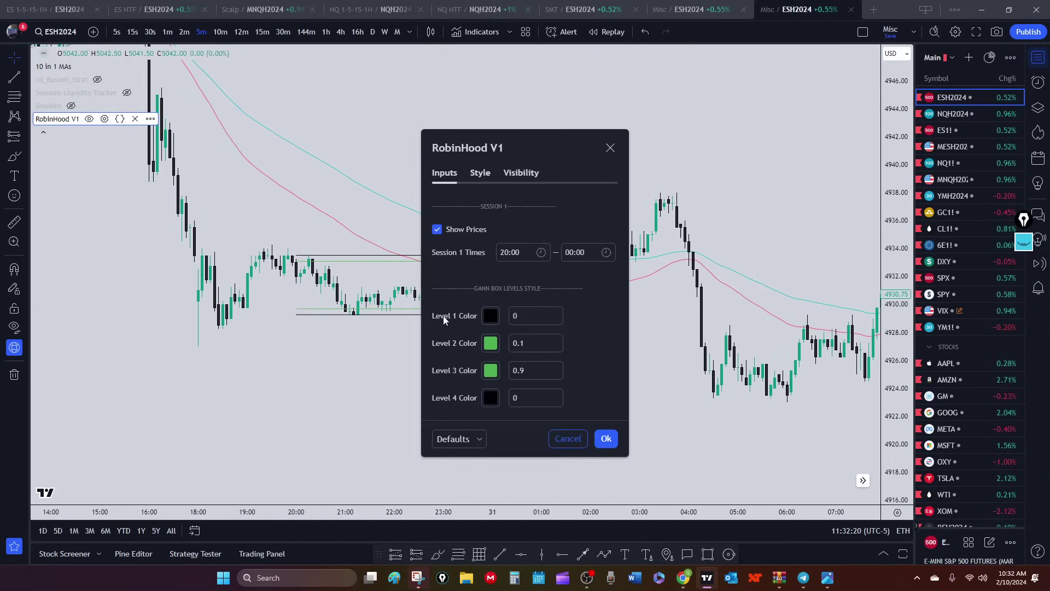
pyautogui.click(510, 253)
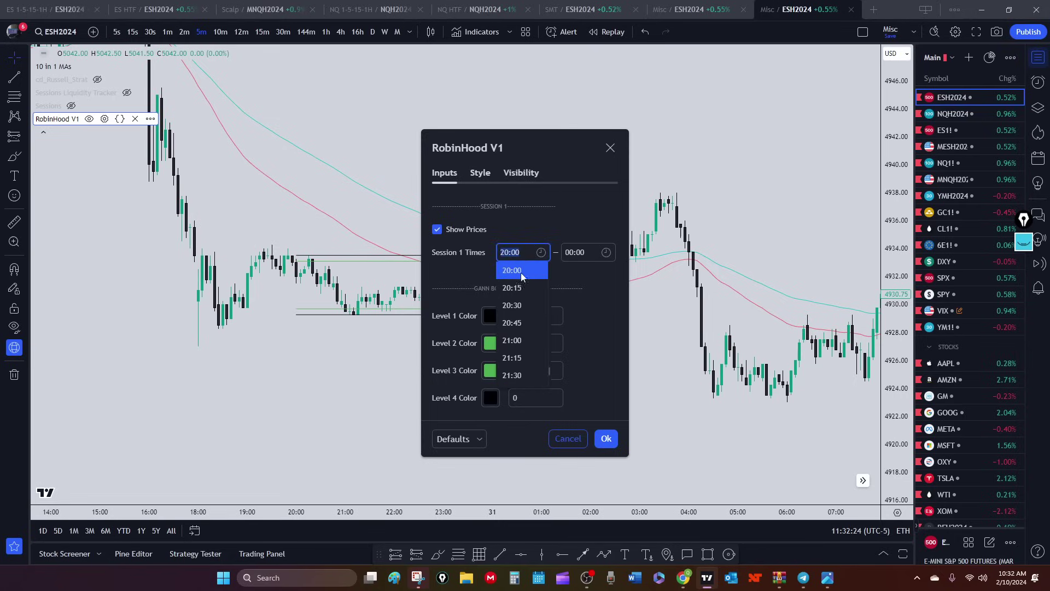
pyautogui.scroll(3, 514, 310)
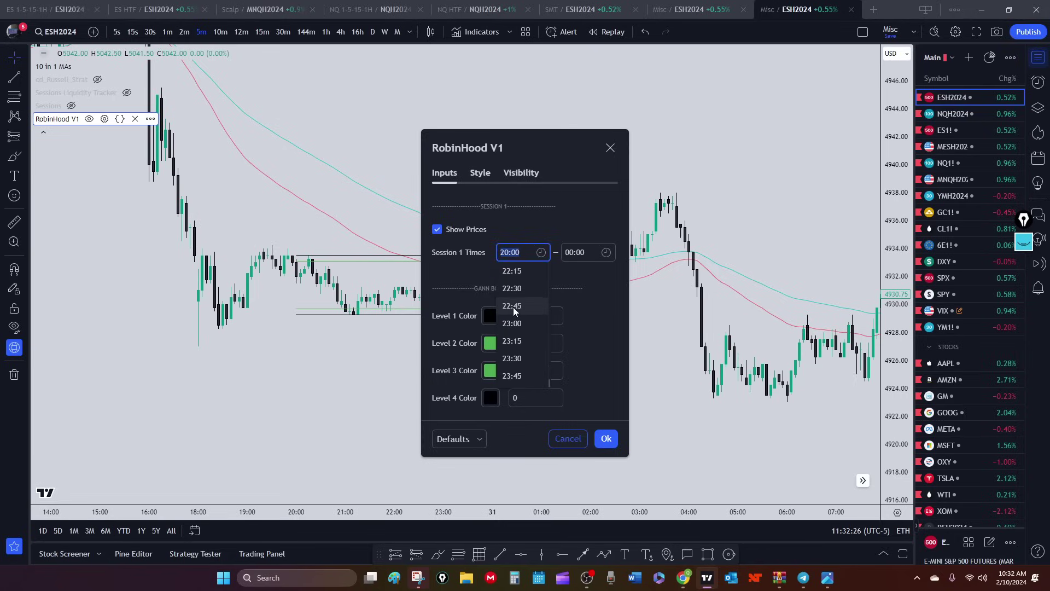
pyautogui.scroll(20, 513, 309)
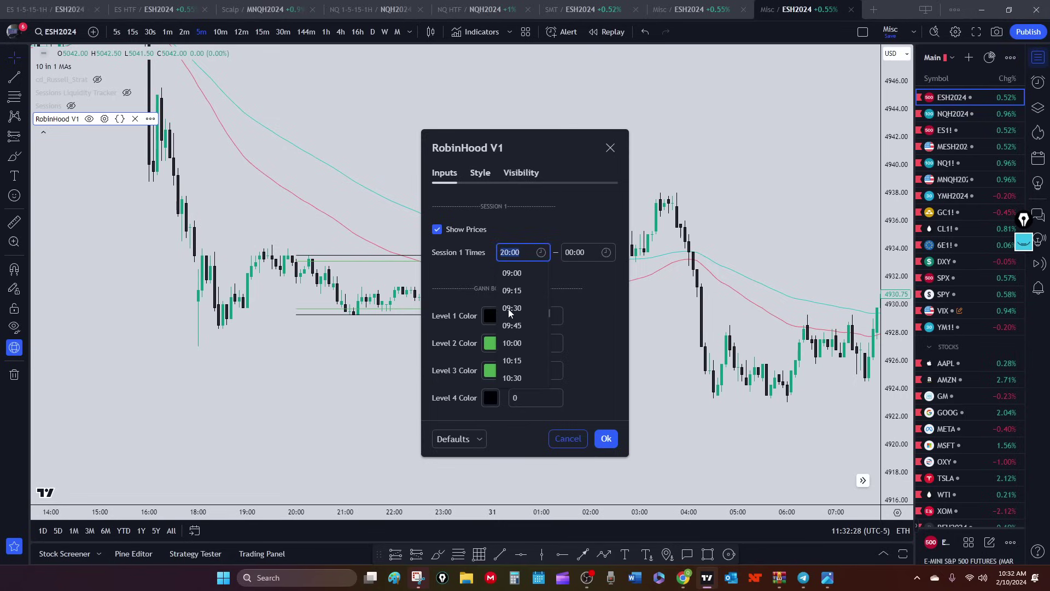
pyautogui.scroll(6, 508, 308)
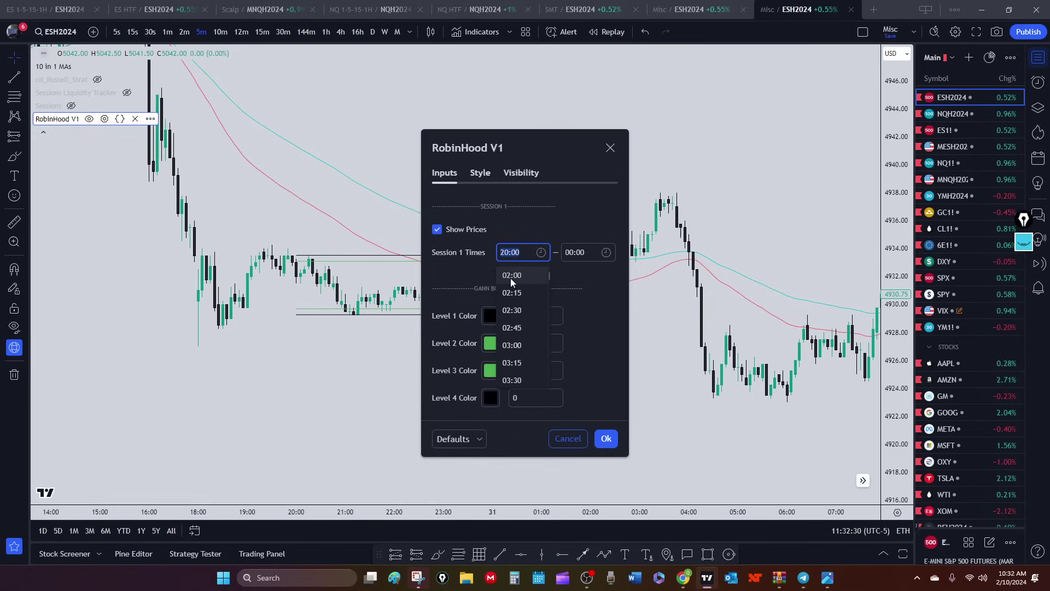
pyautogui.click(511, 277)
pyautogui.click(588, 252)
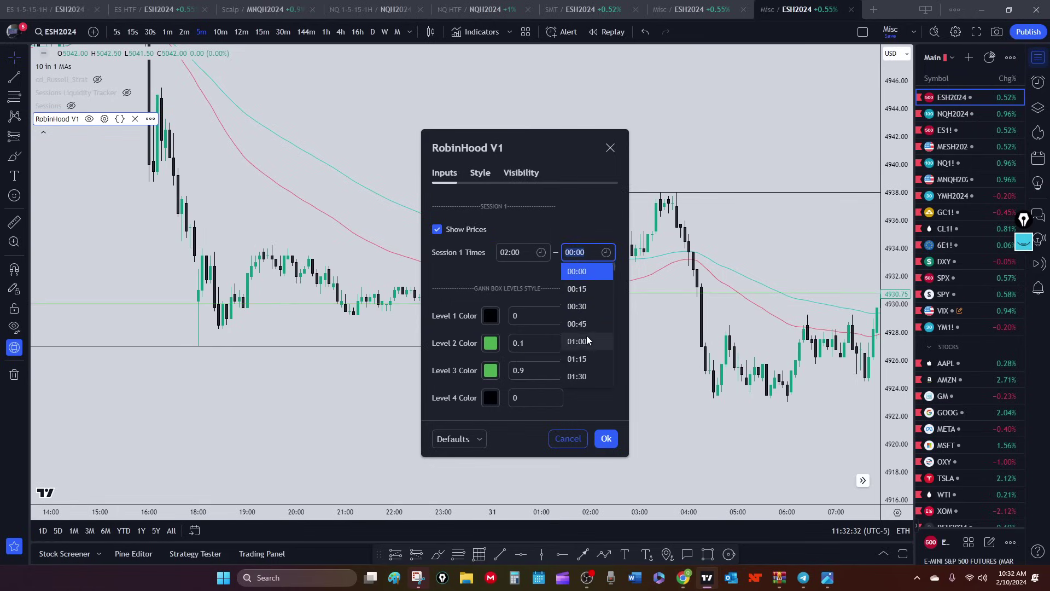
pyautogui.scroll(-6, 586, 337)
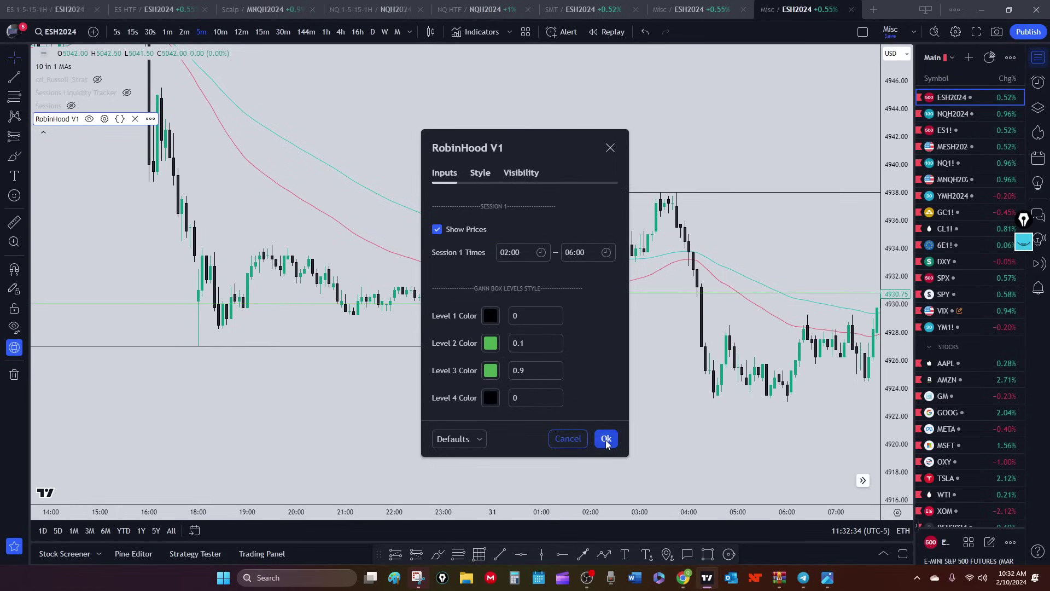
pyautogui.click(606, 439)
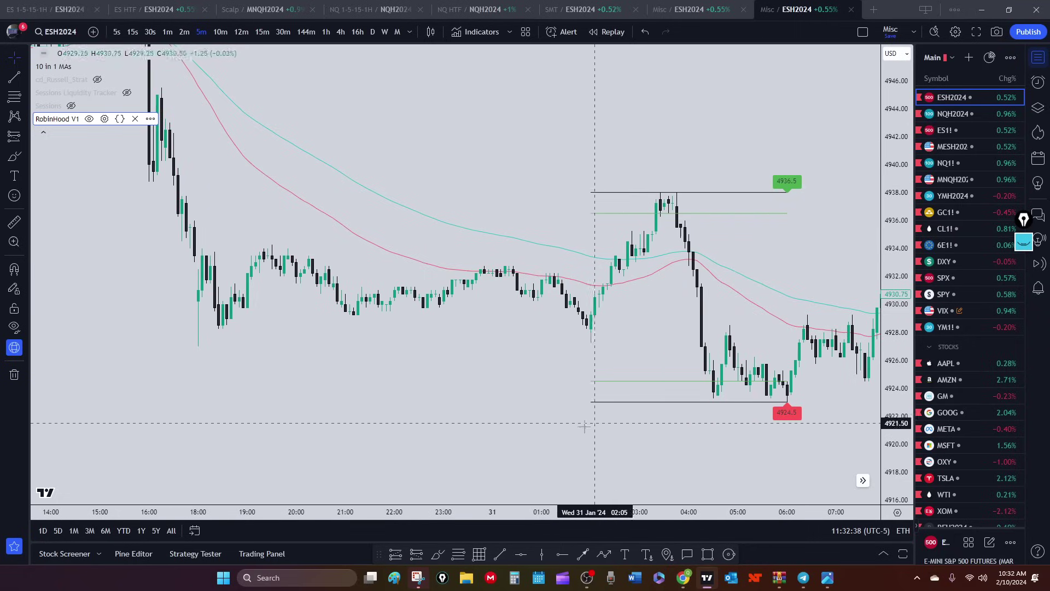
# Add a long position at 06:00 on 31 January, entering at 4924.50, with a 4936.50 target and a 12-point stop.
pyautogui.moveTo(581, 425); pyautogui.dragTo(243, 419)
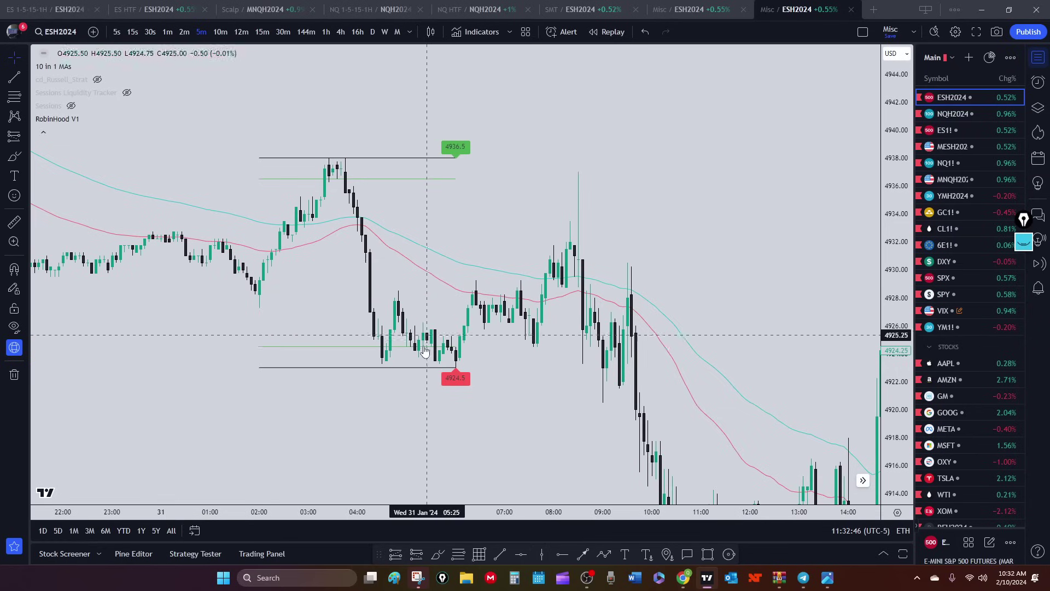
pyautogui.click(396, 554)
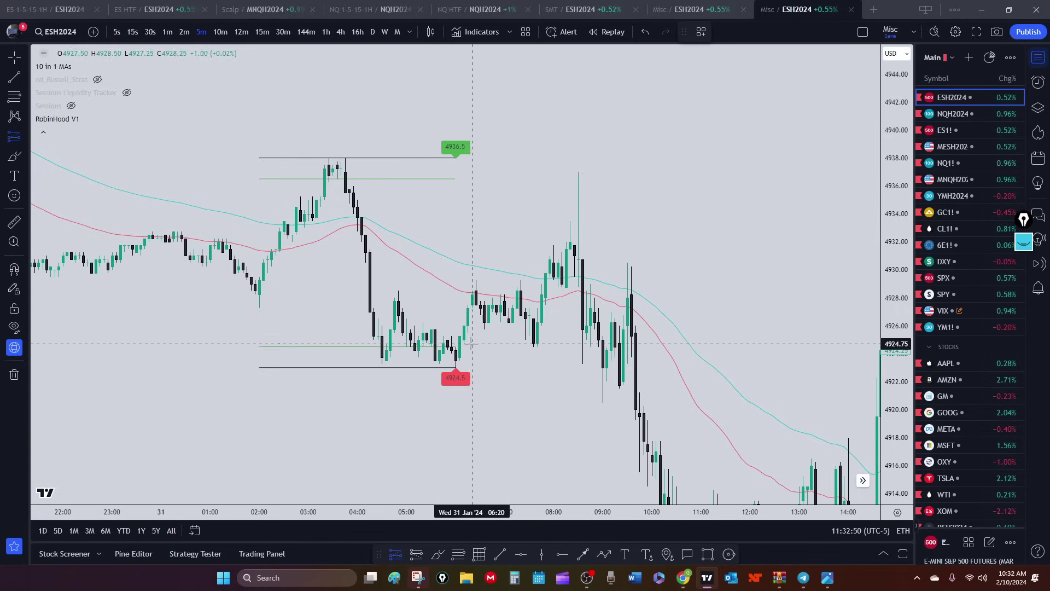
pyautogui.click(455, 347)
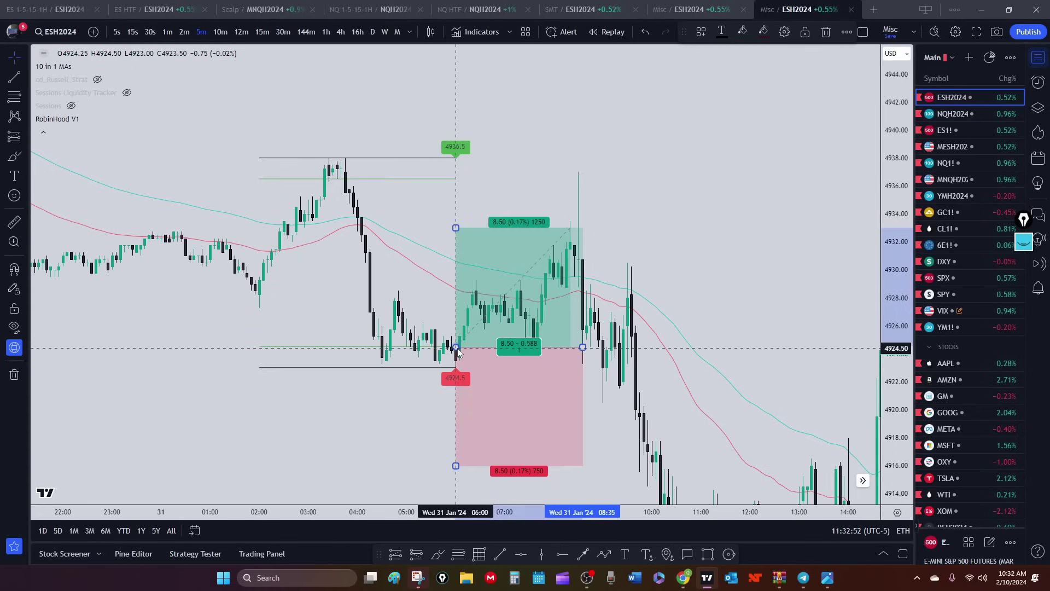
pyautogui.moveTo(456, 227); pyautogui.dragTo(459, 180)
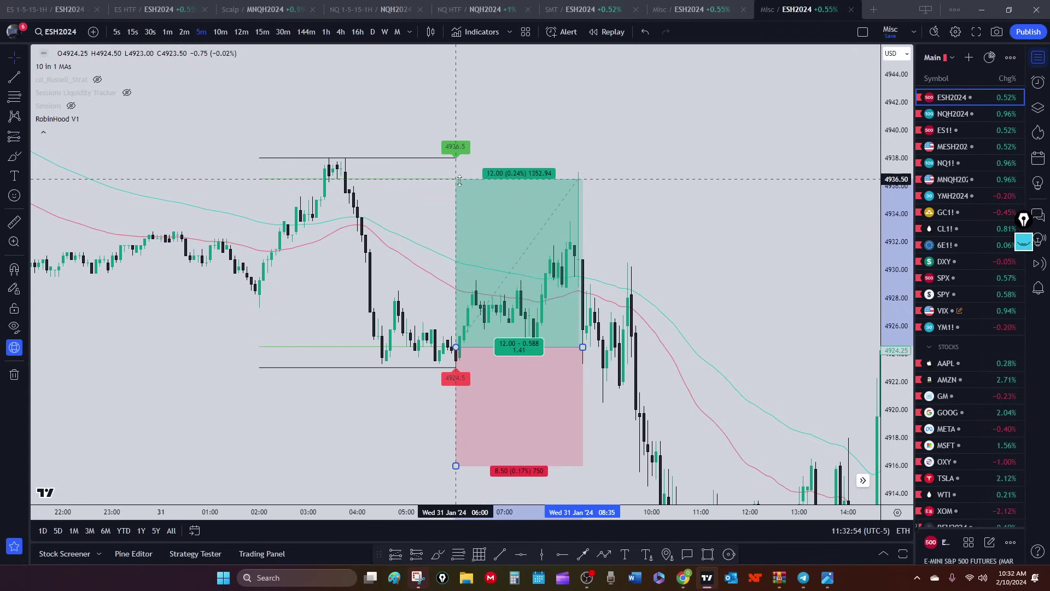
pyautogui.moveTo(455, 466)
pyautogui.mouseDown()
pyautogui.moveTo(514, 351)
pyautogui.moveTo(514, 399)
pyautogui.mouseUp()
pyautogui.moveTo(481, 355); pyautogui.dragTo(415, 415)
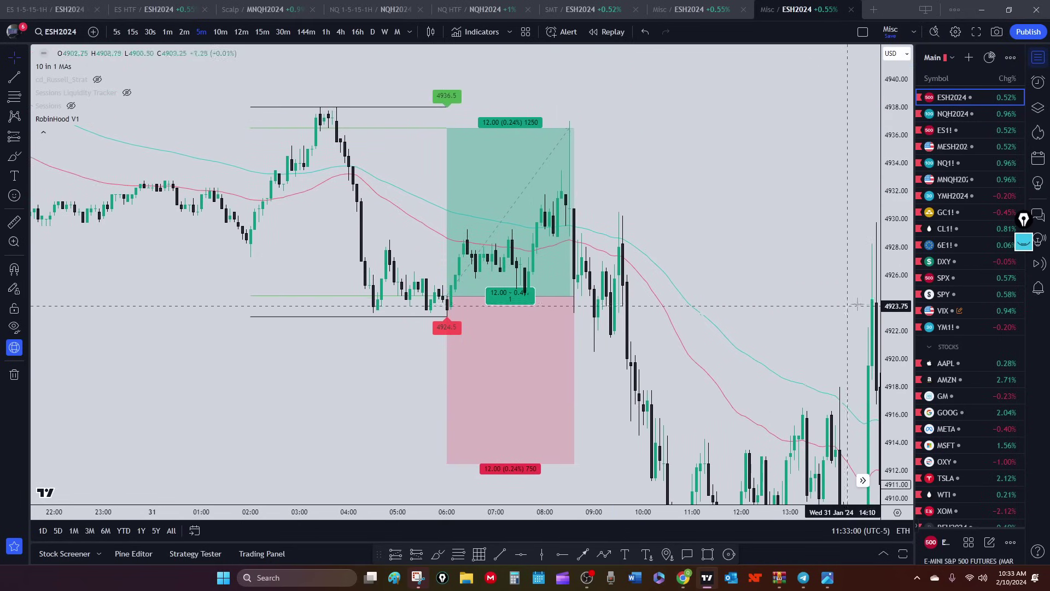
# Add a short position starting at the long's end, entering at 4912.25, with a 4924.50 stop and a 4906.25 target.
pyautogui.moveTo(892, 267)
pyautogui.mouseDown()
pyautogui.moveTo(892, 288)
pyautogui.moveTo(793, 333)
pyautogui.moveTo(668, 368)
pyautogui.mouseUp()
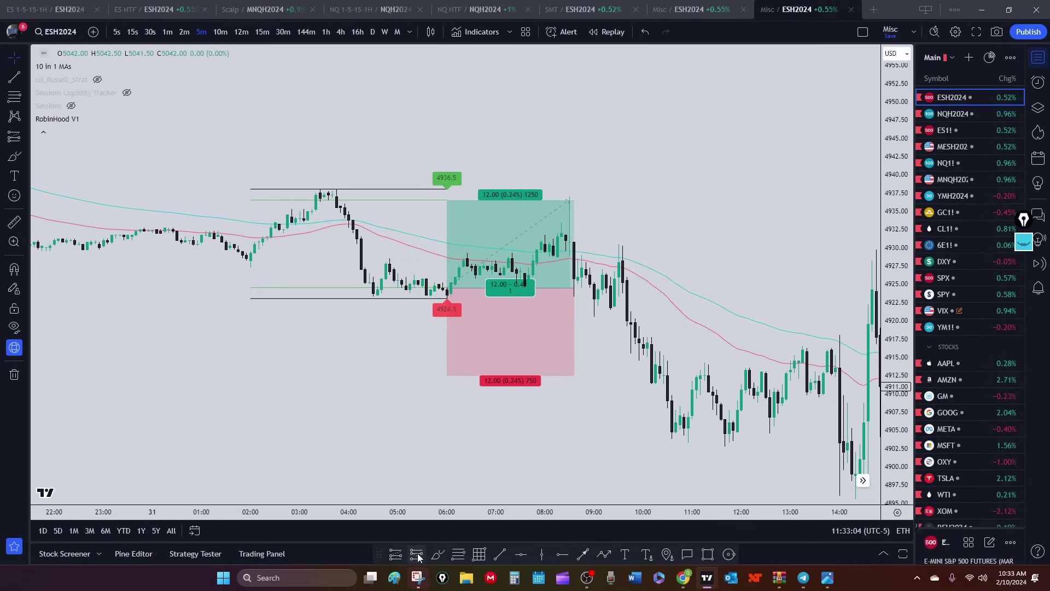
pyautogui.click(418, 555)
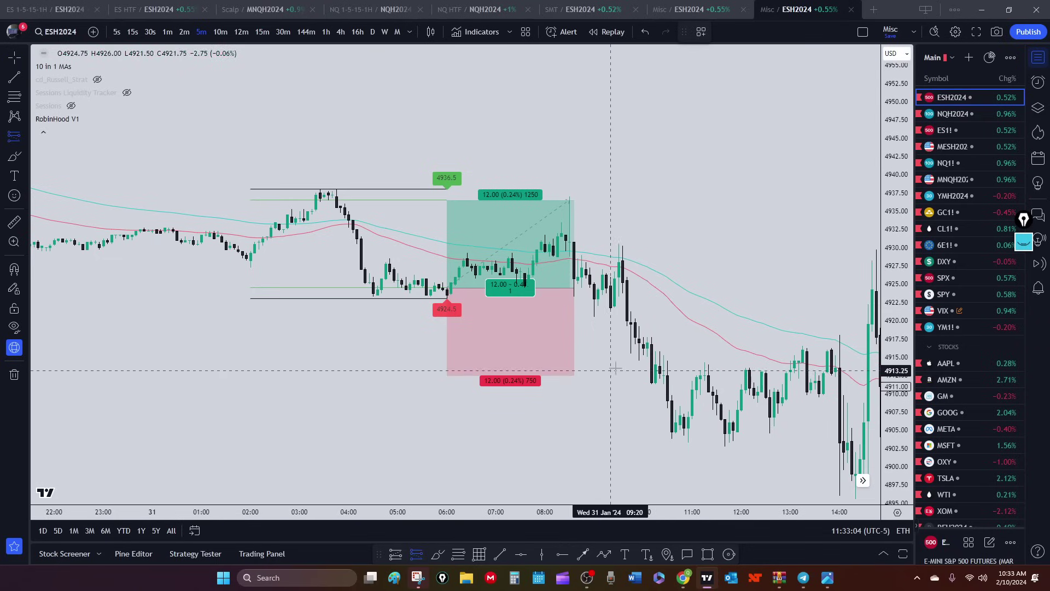
pyautogui.click(573, 377)
pyautogui.moveTo(574, 315); pyautogui.dragTo(574, 287)
pyautogui.moveTo(574, 439)
pyautogui.mouseDown()
pyautogui.moveTo(576, 406)
pyautogui.moveTo(575, 421)
pyautogui.mouseUp()
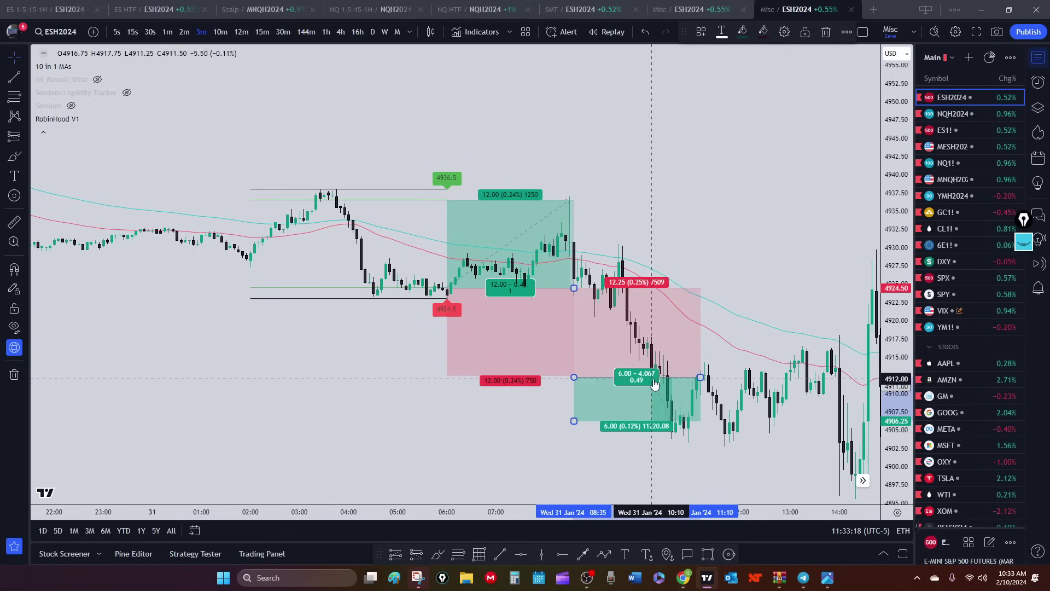
# Raise the 31 January long position's target to 13.75 points above its entry, near the session range high.
pyautogui.moveTo(511, 441); pyautogui.dragTo(401, 439)
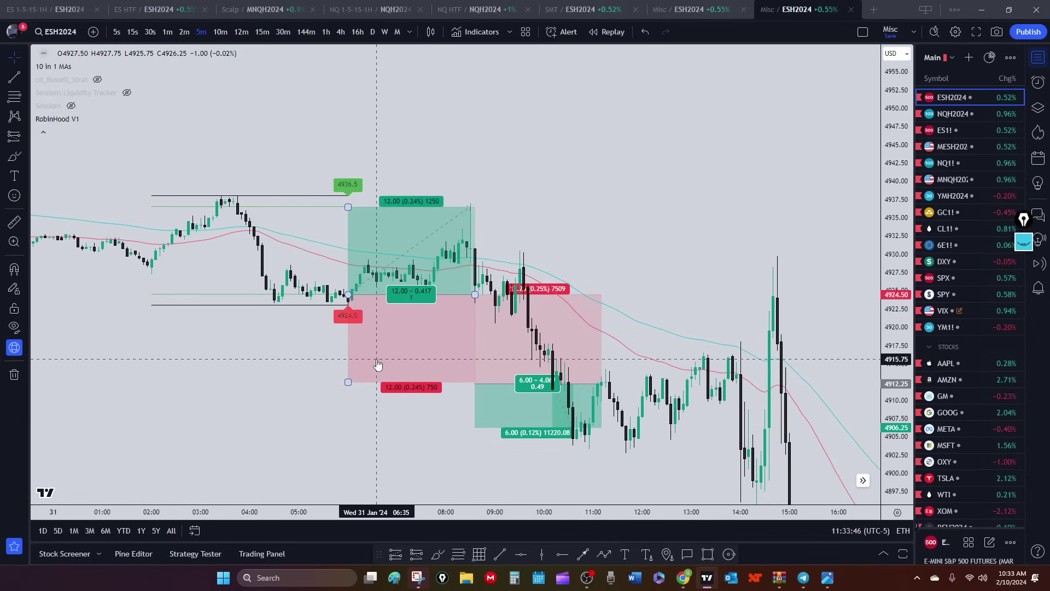
pyautogui.scroll(-1, 405, 392)
pyautogui.moveTo(405, 391); pyautogui.dragTo(441, 263)
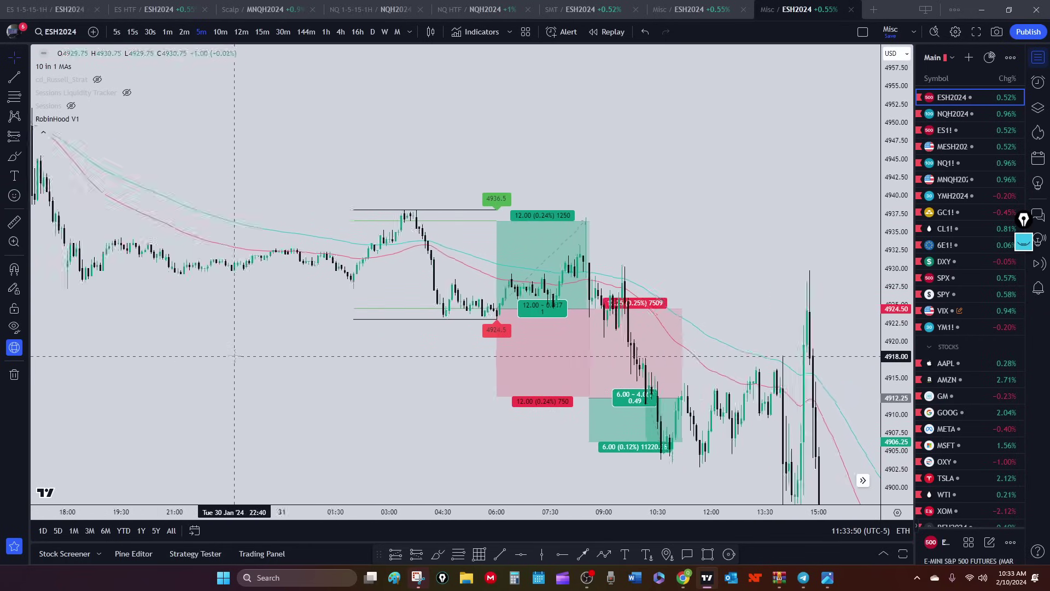
pyautogui.scroll(-2, 427, 235)
pyautogui.scroll(1, 517, 353)
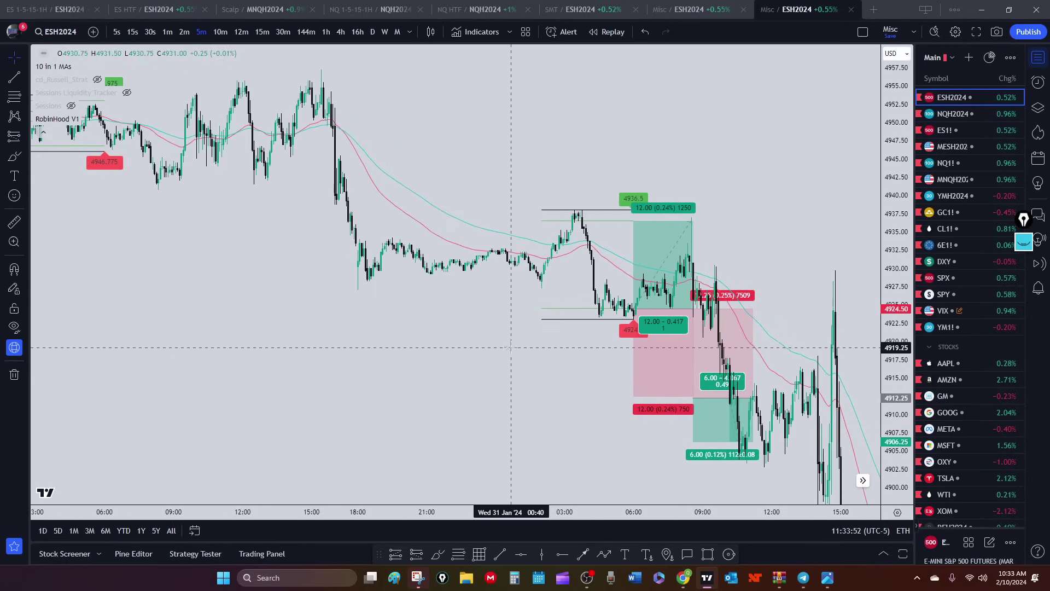
pyautogui.moveTo(516, 368); pyautogui.dragTo(369, 377)
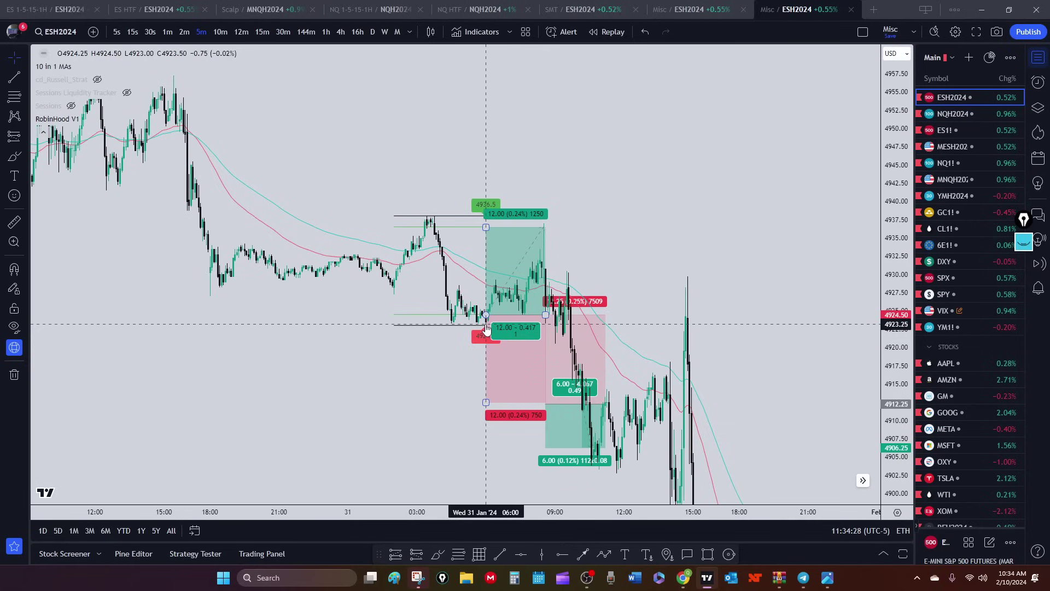
pyautogui.moveTo(446, 369); pyautogui.dragTo(398, 362)
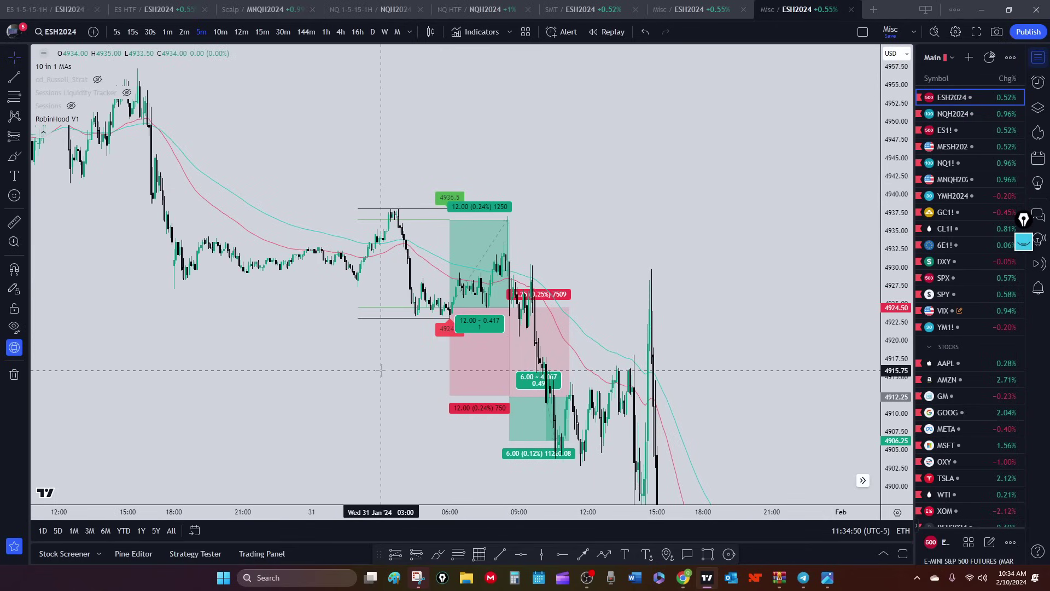
pyautogui.moveTo(381, 370); pyautogui.dragTo(342, 343)
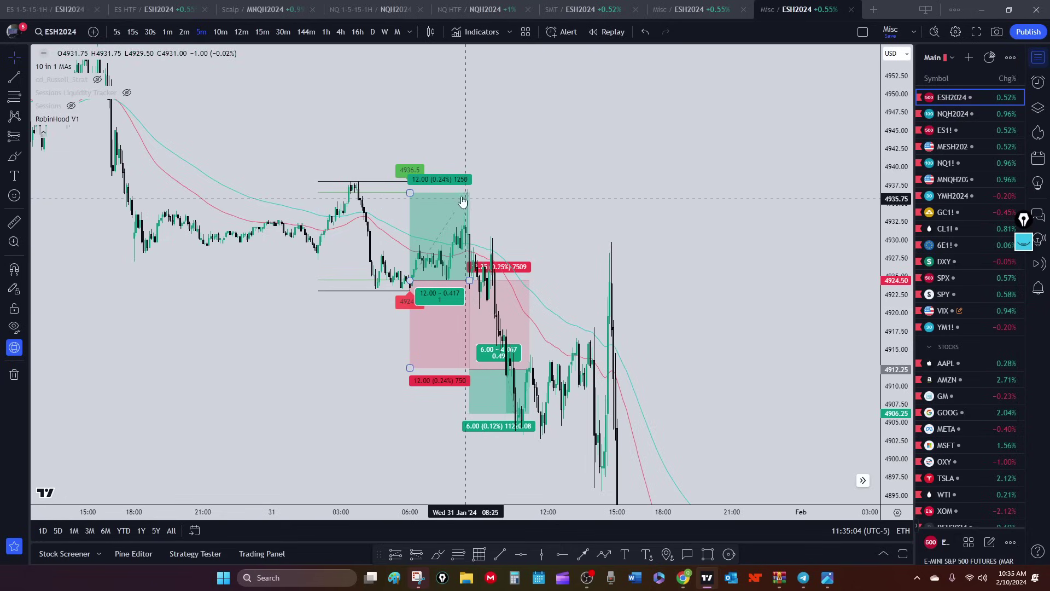
pyautogui.moveTo(410, 191); pyautogui.dragTo(409, 179)
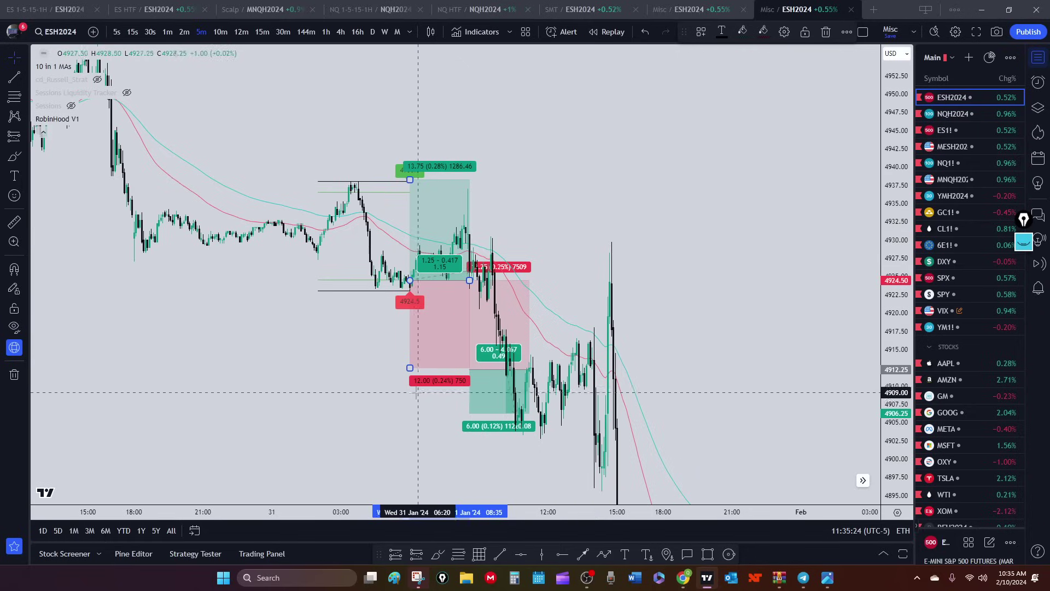
# Delete both the 06:00 long position and the recovery short position from the 31 January session.
pyautogui.moveTo(238, 335); pyautogui.dragTo(451, 298)
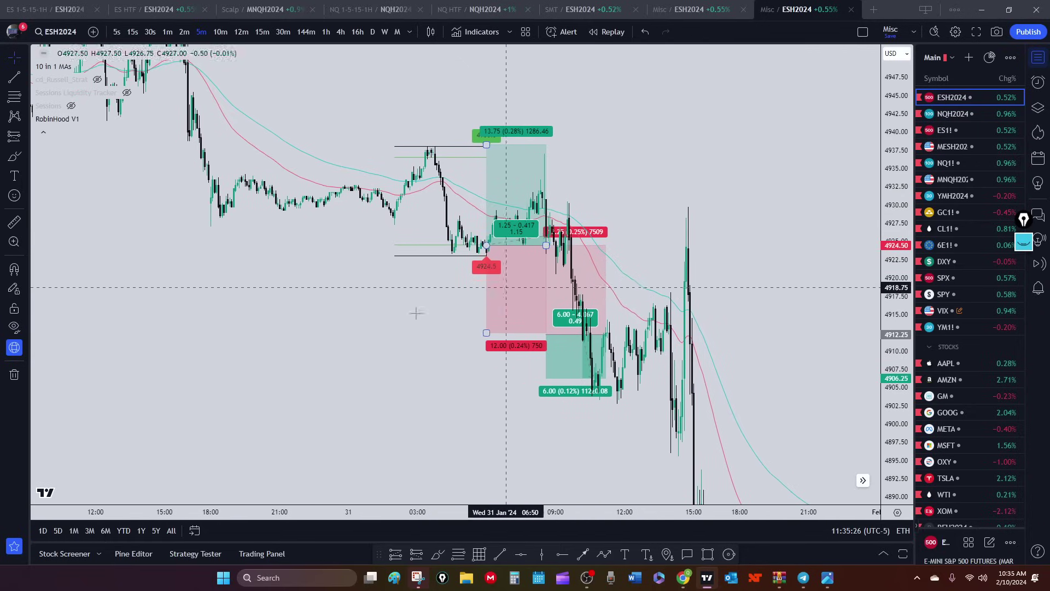
pyautogui.scroll(2, 492, 294)
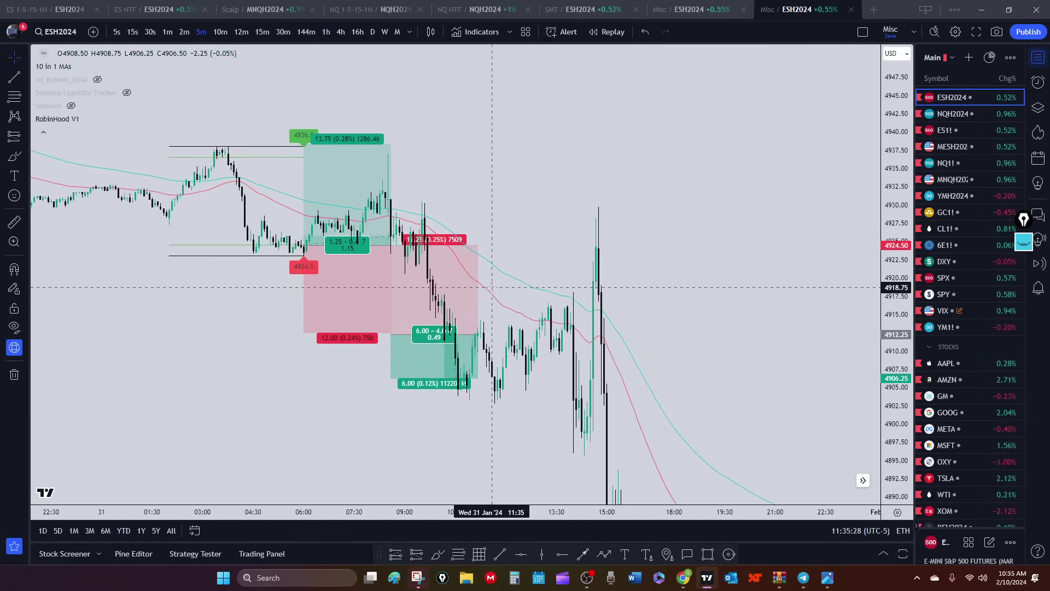
pyautogui.moveTo(520, 165); pyautogui.dragTo(580, 187)
pyautogui.click(434, 249)
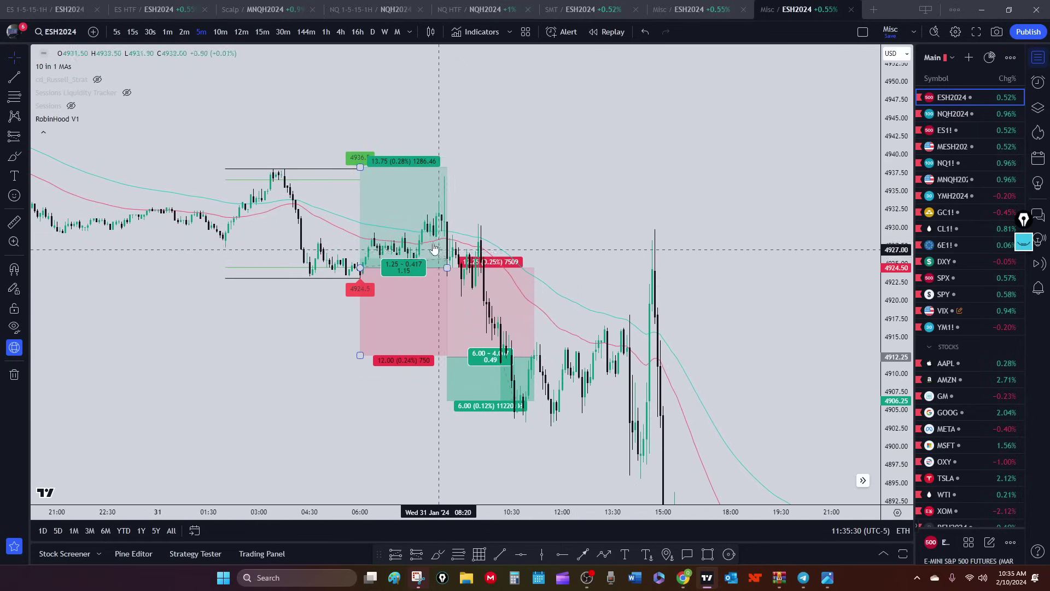
pyautogui.scroll(-2, 383, 301)
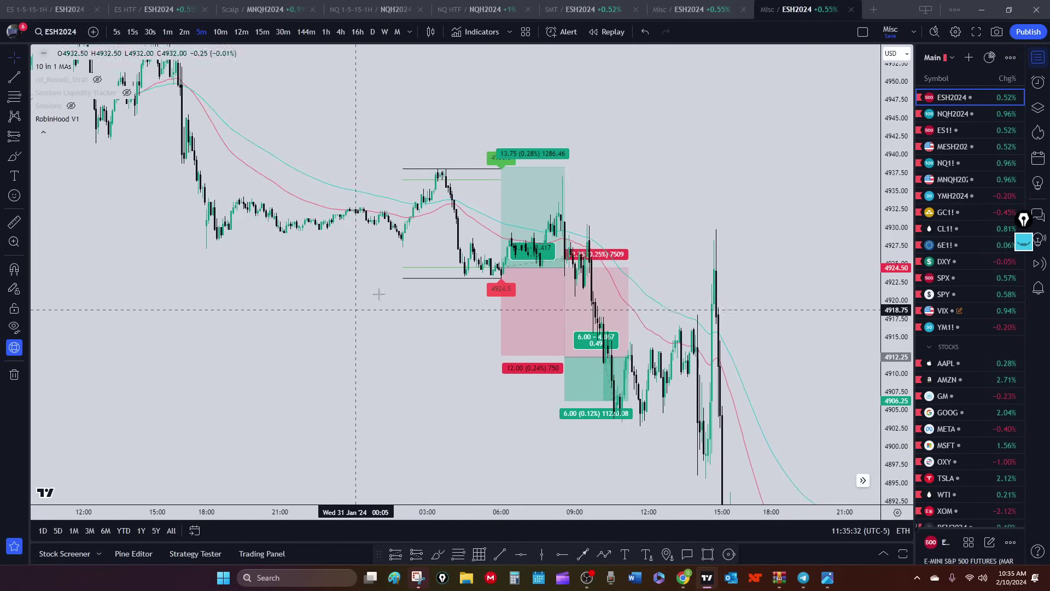
pyautogui.scroll(2, 418, 315)
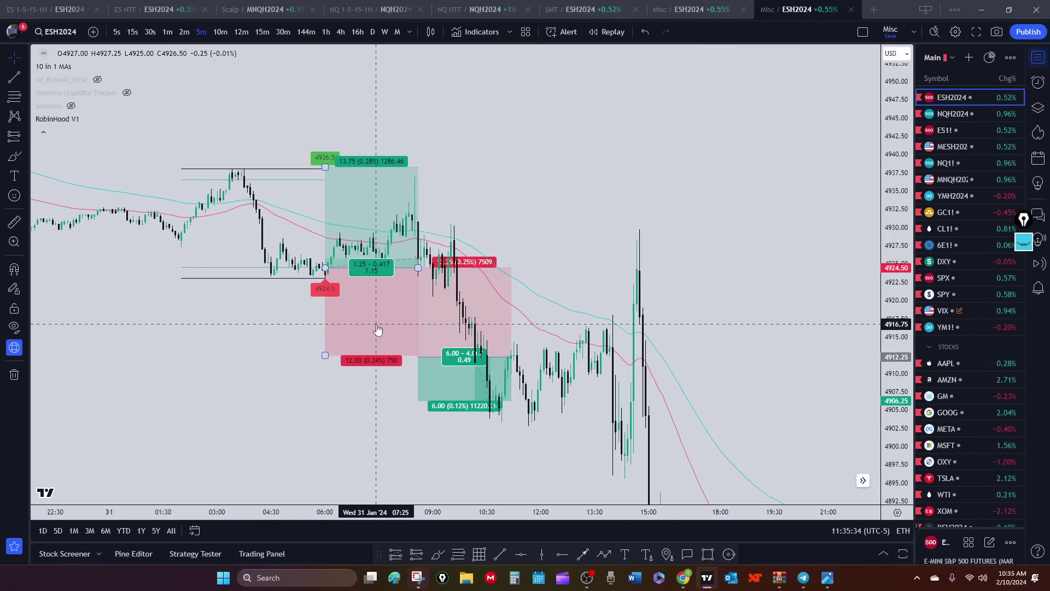
pyautogui.click(382, 352)
pyautogui.press('Delete')
pyautogui.click(452, 316)
pyautogui.press('Delete')
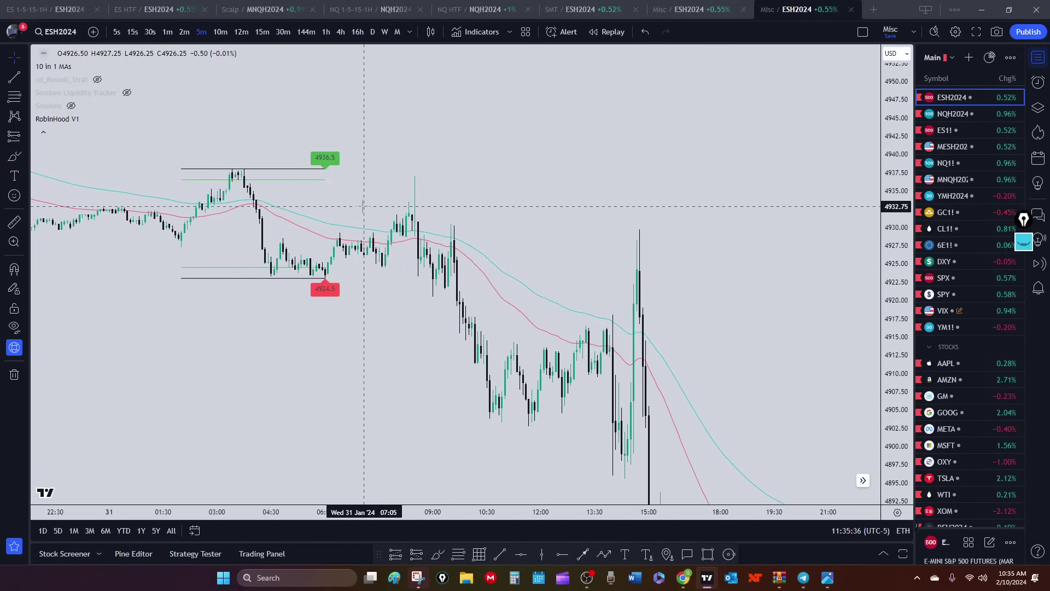
# Add a short position at 06:00 on 29 January, entering at 4920.00, with a 4913.25 target and a 4926.75 stop.
pyautogui.moveTo(363, 211); pyautogui.dragTo(385, 168)
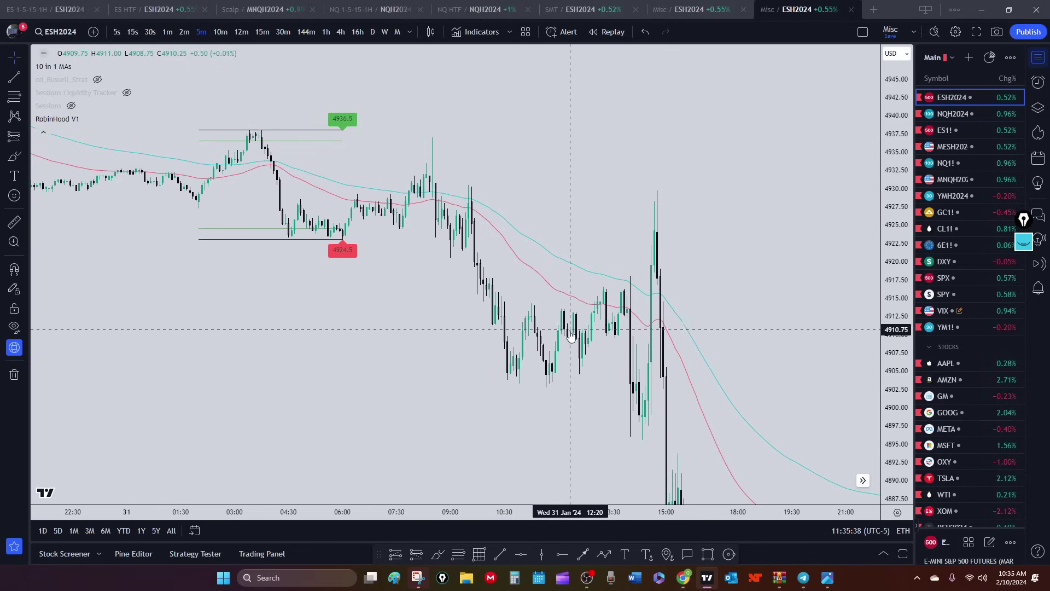
pyautogui.hscroll(-10, 345, 314)
pyautogui.hscroll(-10, 234, 289)
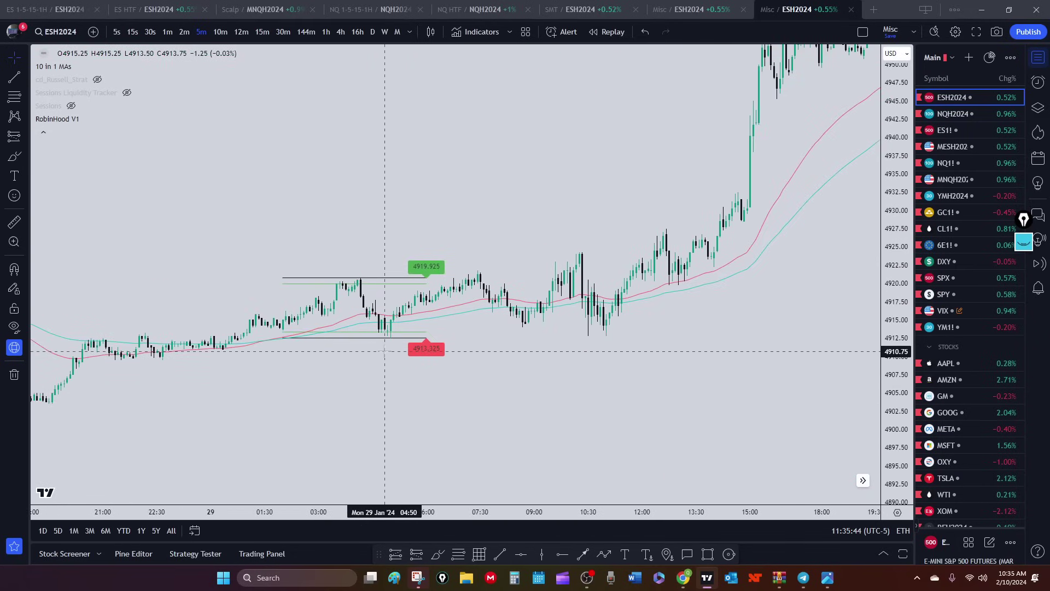
pyautogui.moveTo(895, 379); pyautogui.dragTo(896, 371)
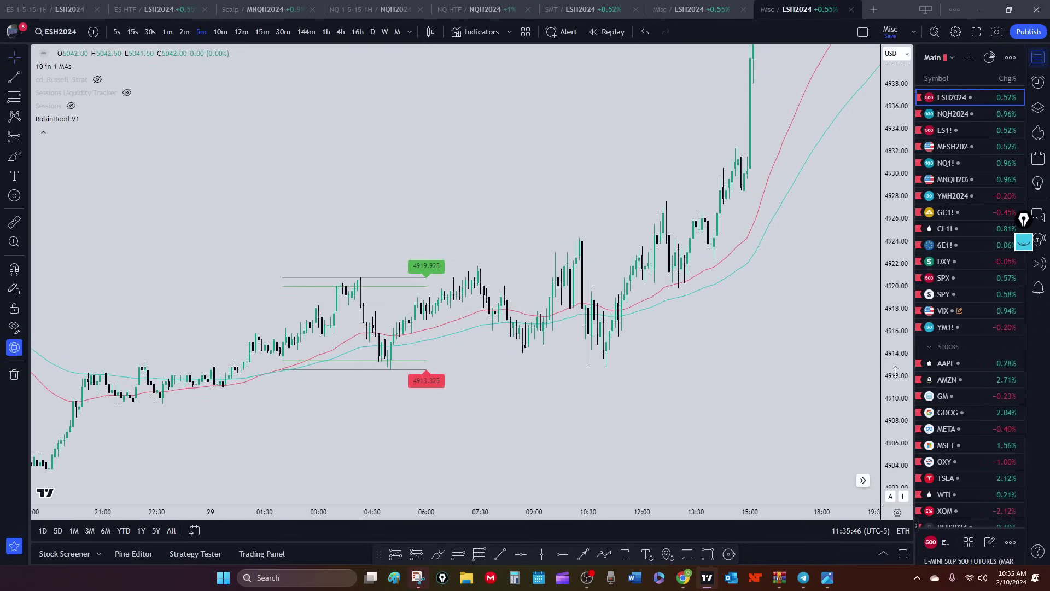
pyautogui.moveTo(670, 403); pyautogui.dragTo(574, 352)
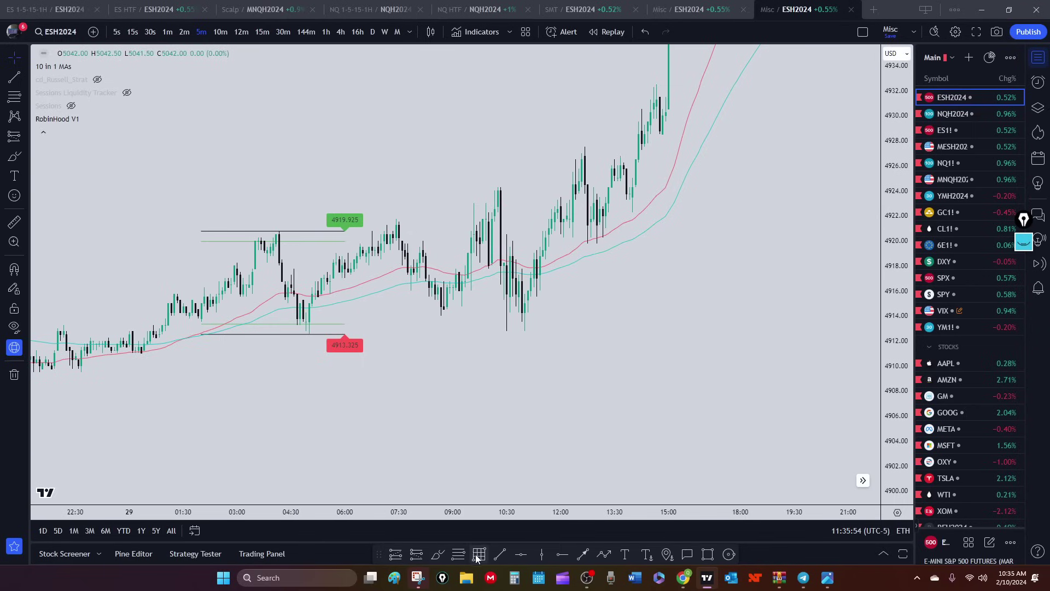
pyautogui.click(417, 555)
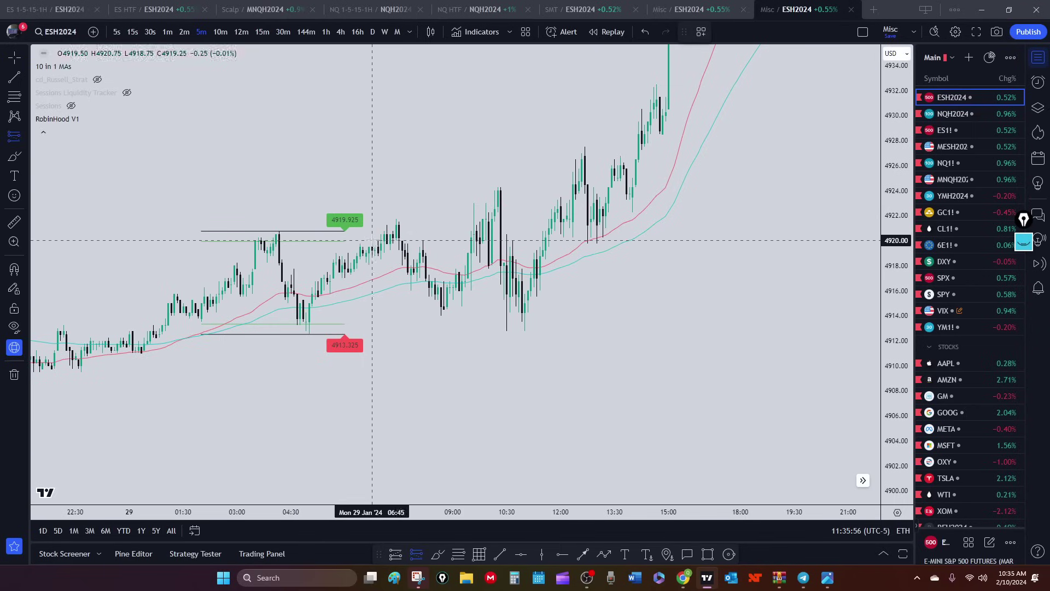
pyautogui.click(345, 241)
pyautogui.moveTo(345, 358); pyautogui.dragTo(350, 324)
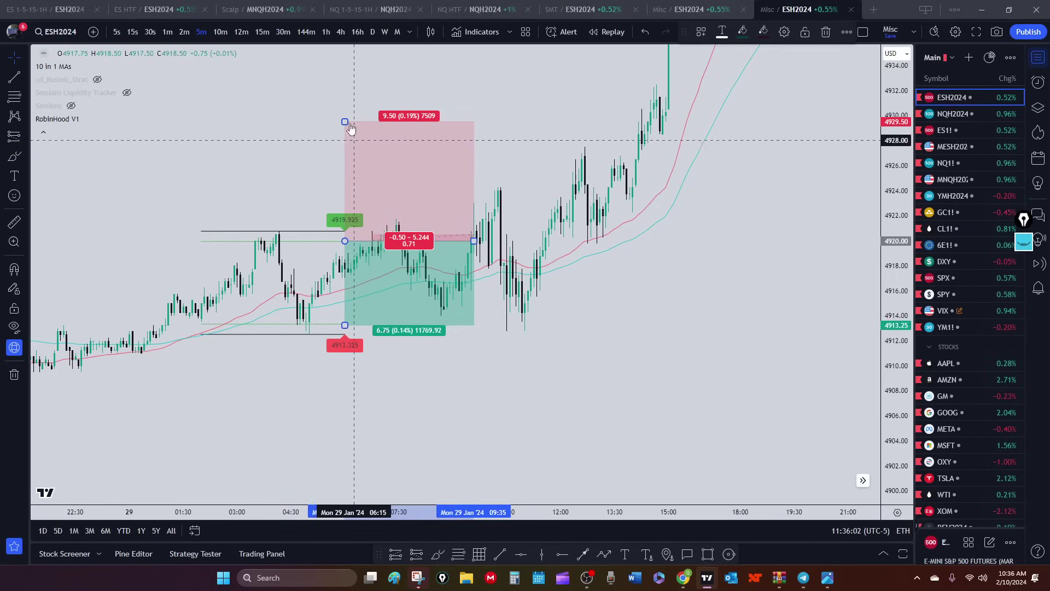
pyautogui.moveTo(345, 122); pyautogui.dragTo(346, 156)
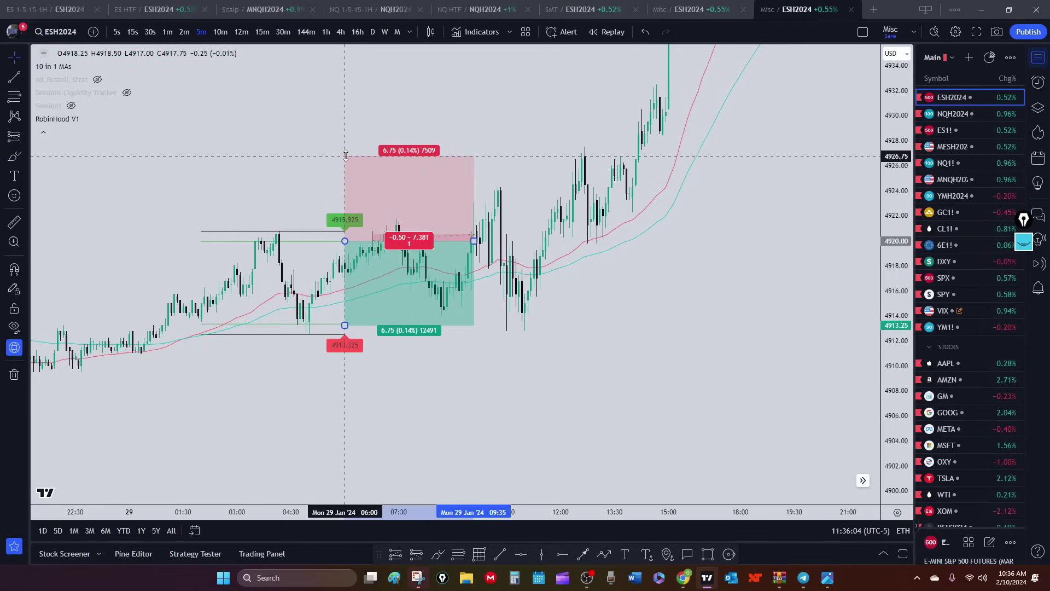
# Add a long position at 10:00 on 29 January, entering at the short's 4926.75 stop, with a 4920.00 stop and a 3.25-point target.
pyautogui.moveTo(569, 432); pyautogui.dragTo(492, 445)
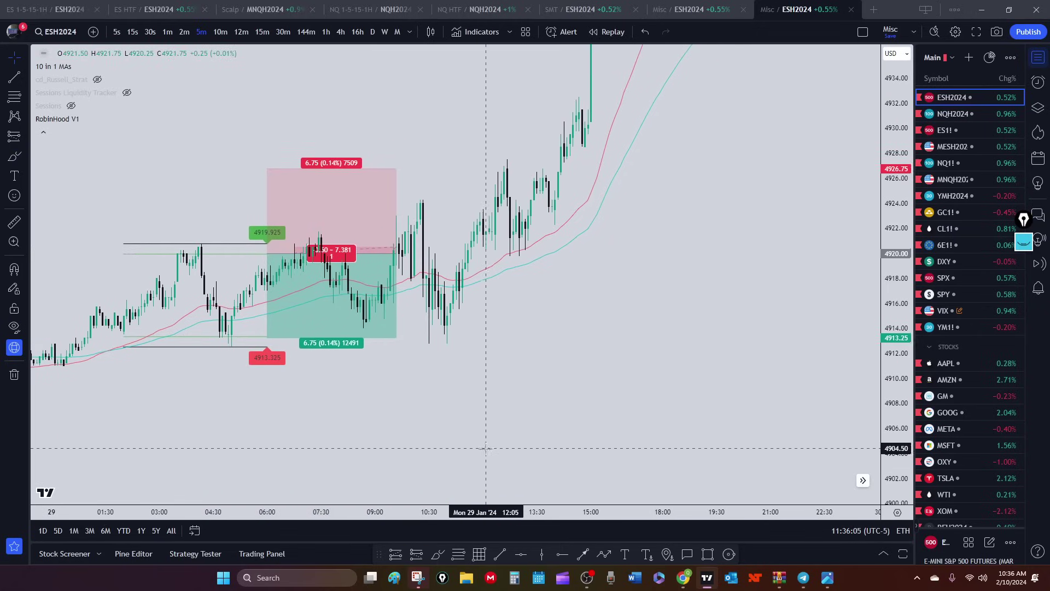
pyautogui.click(396, 555)
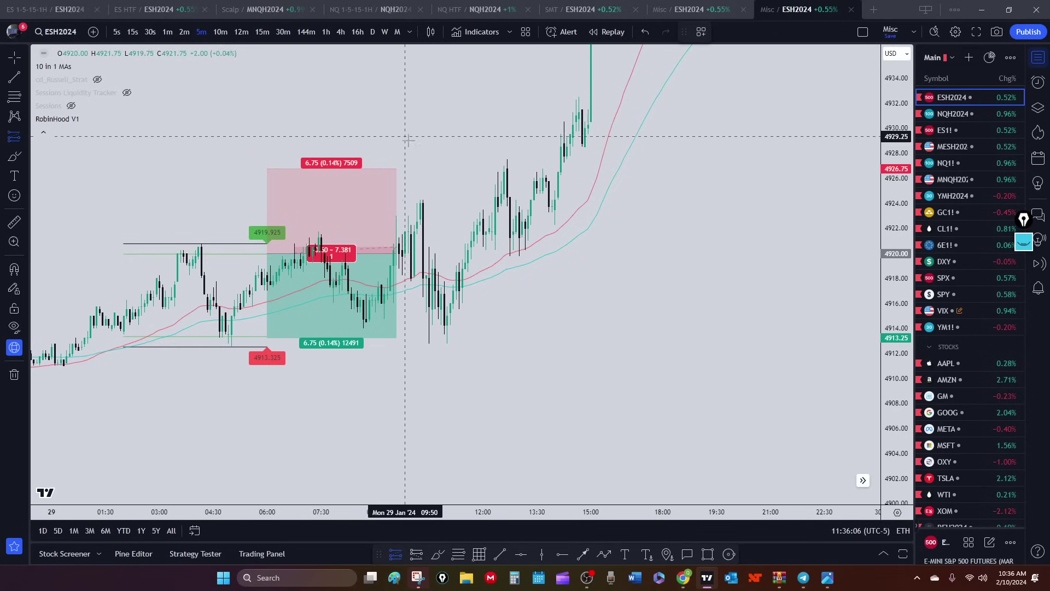
pyautogui.click(412, 170)
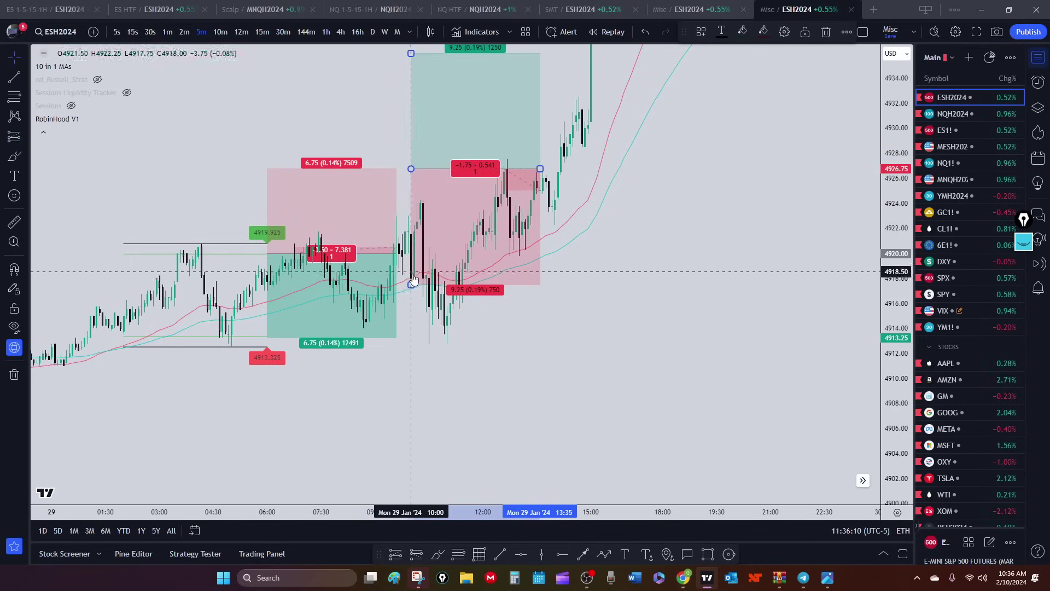
pyautogui.moveTo(411, 284); pyautogui.dragTo(411, 253)
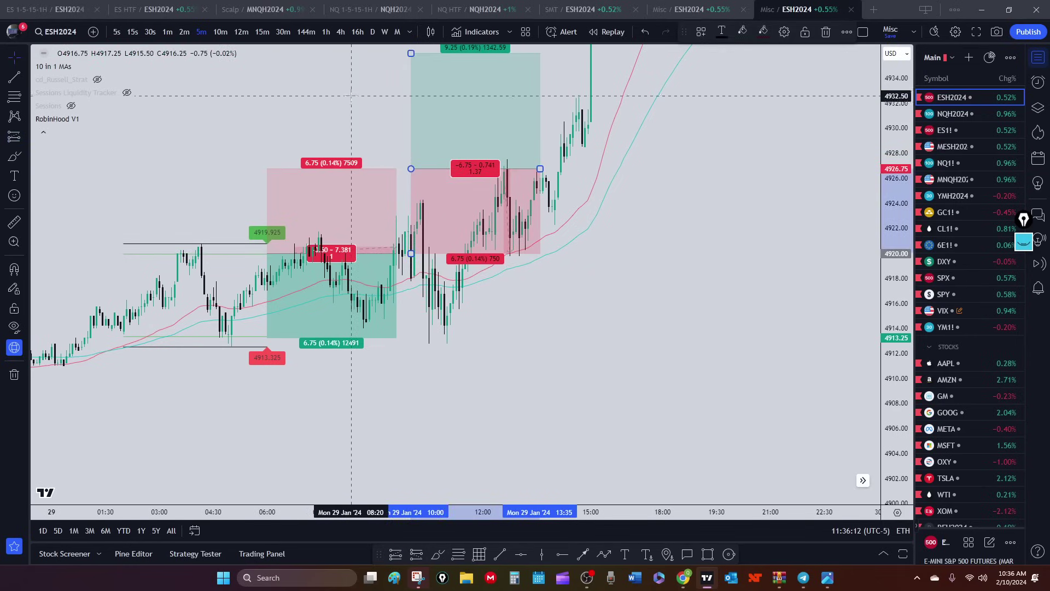
pyautogui.moveTo(385, 83)
pyautogui.mouseDown()
pyautogui.moveTo(377, 125)
pyautogui.moveTo(402, 145)
pyautogui.moveTo(403, 171)
pyautogui.mouseUp()
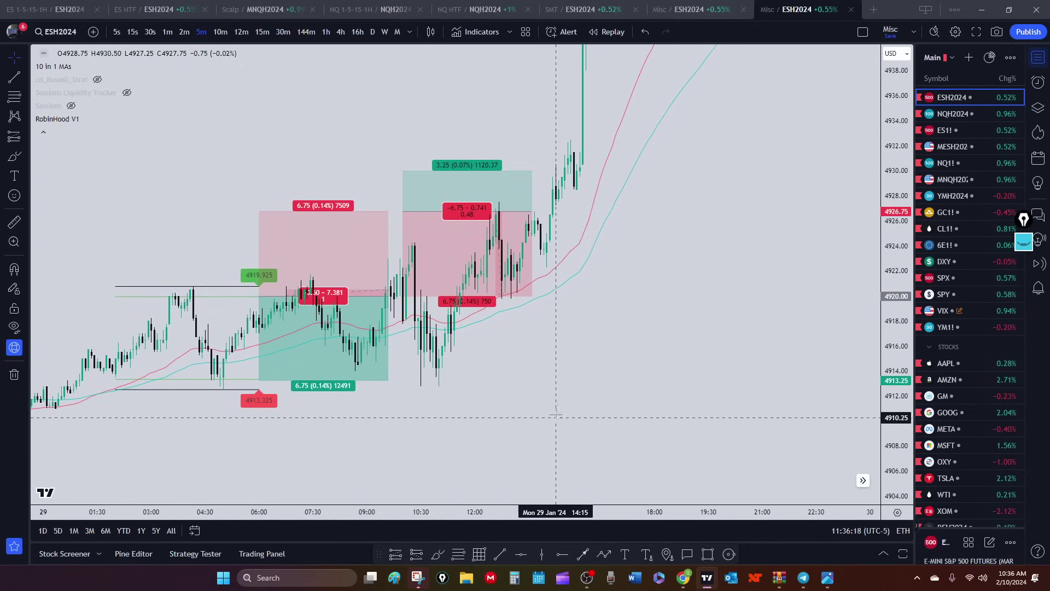
pyautogui.moveTo(556, 418); pyautogui.dragTo(590, 351)
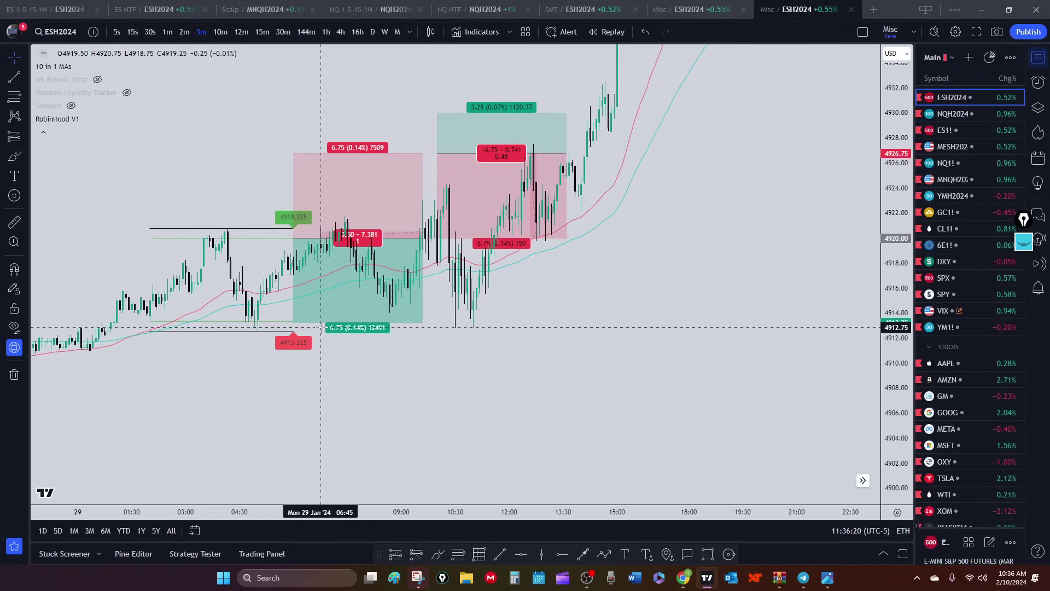
pyautogui.click(293, 239)
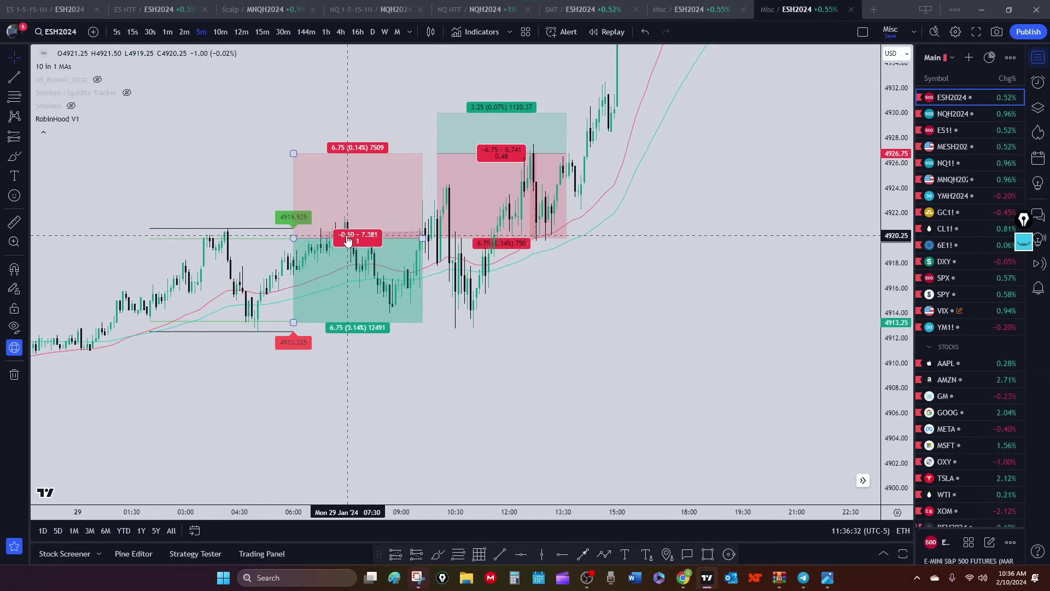
# Shift the 29 January short position to start at 05:55, end it at 10:30 and lower its target to 4911.50.
pyautogui.moveTo(423, 237); pyautogui.dragTo(569, 251)
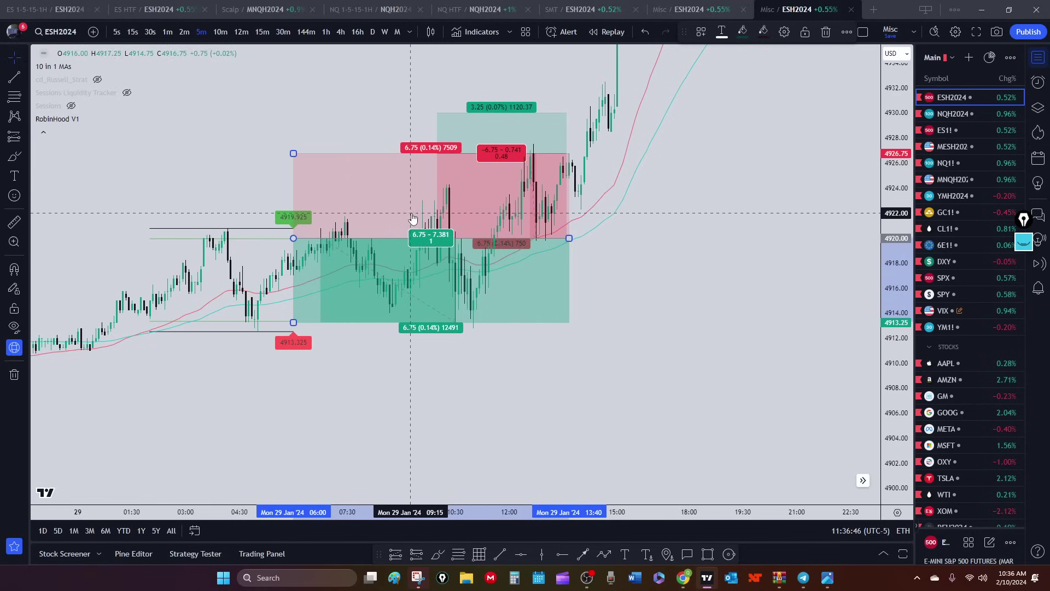
pyautogui.moveTo(346, 286)
pyautogui.mouseDown()
pyautogui.moveTo(336, 286)
pyautogui.moveTo(365, 284)
pyautogui.mouseUp()
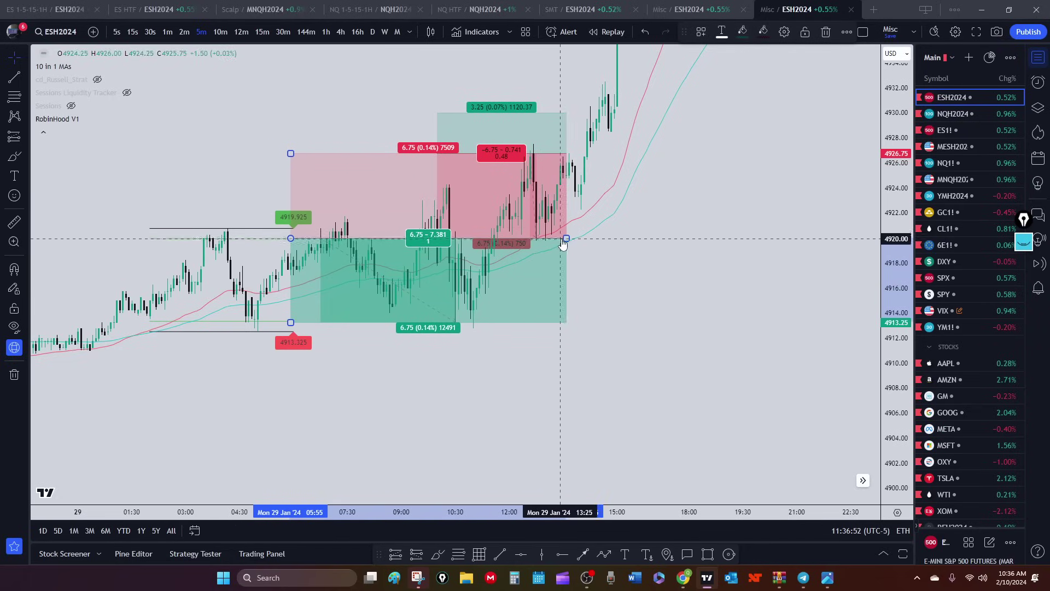
pyautogui.moveTo(563, 244)
pyautogui.mouseDown()
pyautogui.moveTo(417, 246)
pyautogui.moveTo(456, 251)
pyautogui.mouseUp()
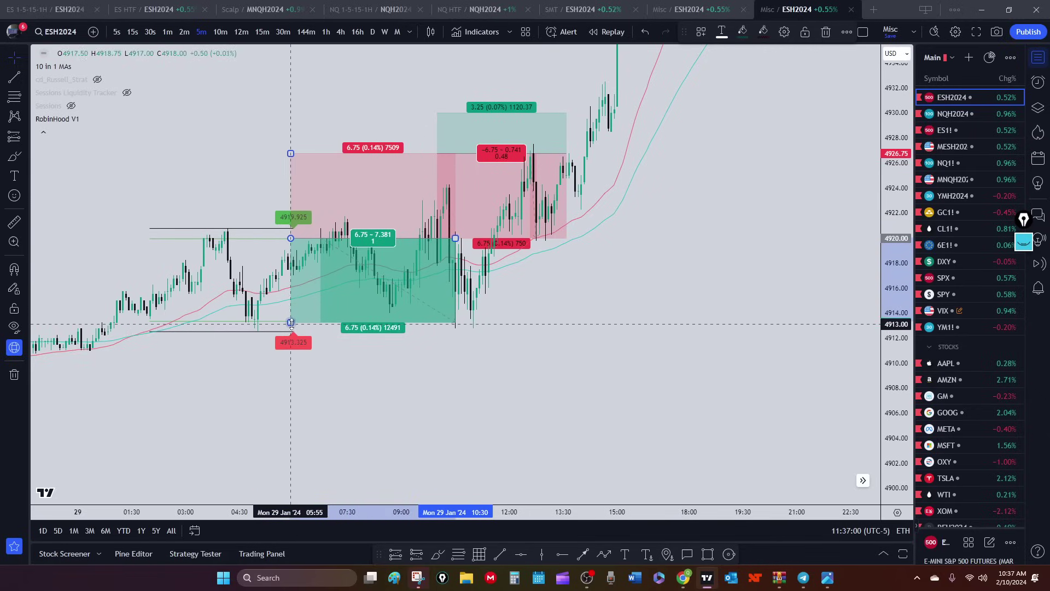
pyautogui.moveTo(291, 323); pyautogui.dragTo(290, 344)
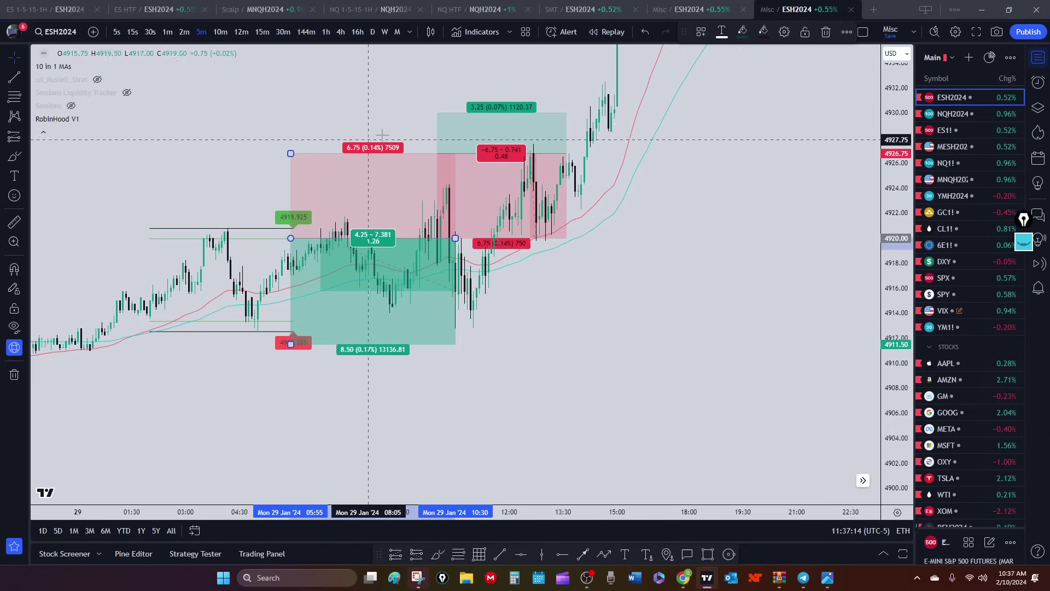
# Delete both the short position and the recovery long position from the 29 January session.
pyautogui.press('Delete')
pyautogui.click(472, 223)
pyautogui.press('Delete')
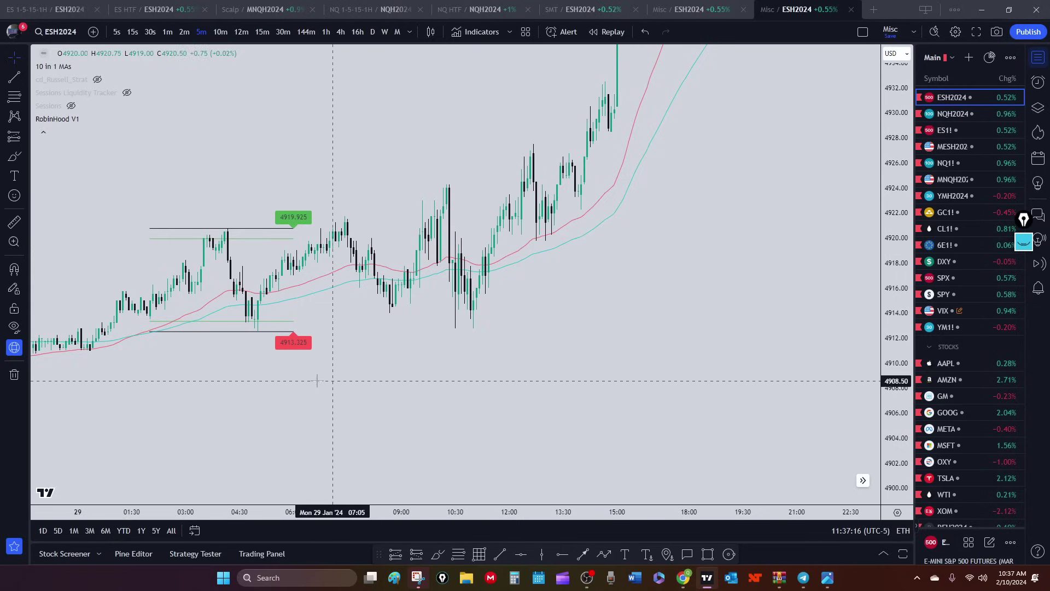
pyautogui.moveTo(317, 375); pyautogui.dragTo(516, 309)
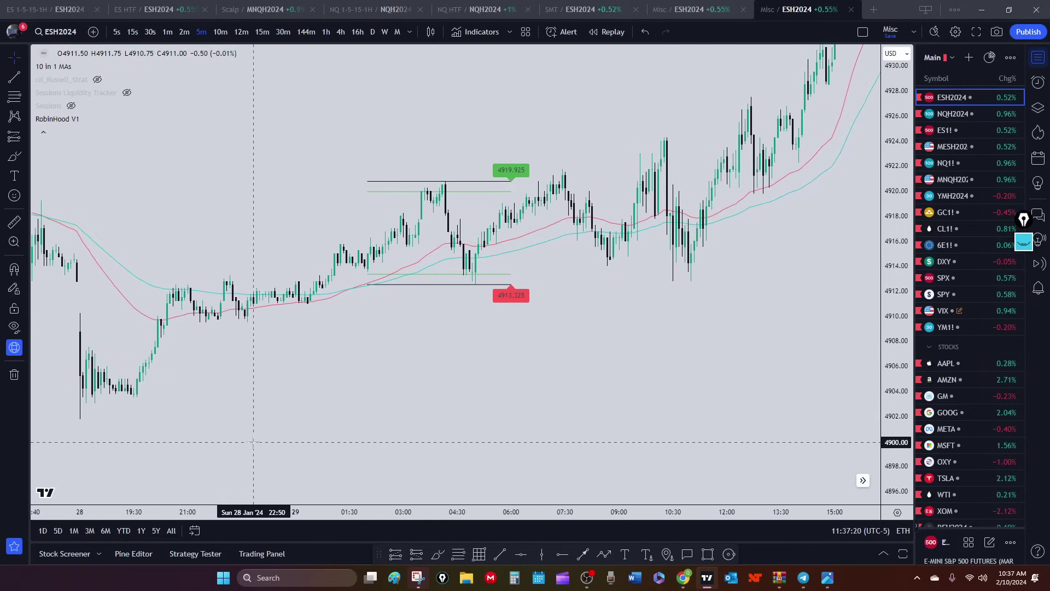
pyautogui.moveTo(252, 435); pyautogui.dragTo(398, 411)
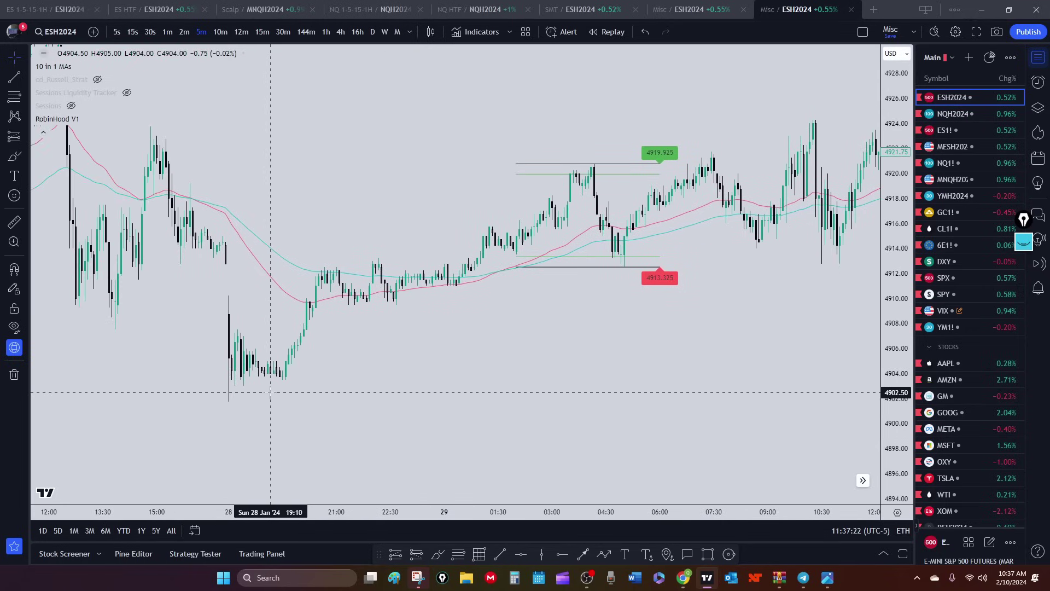
pyautogui.moveTo(270, 392); pyautogui.dragTo(344, 406)
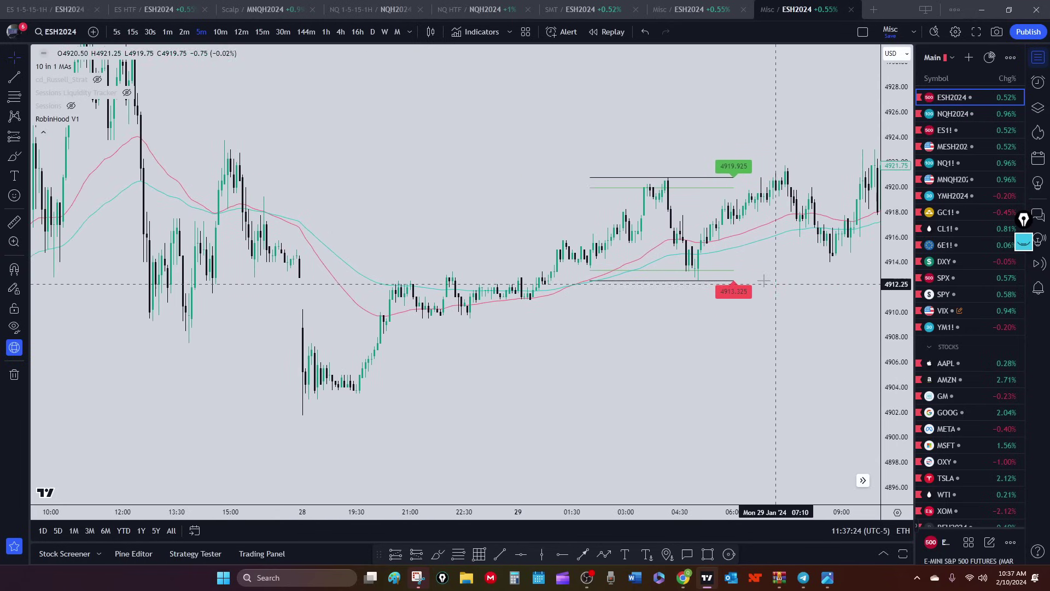
# Switch to the Fire Move Backtest spreadsheet and review the LON ES sheet's trades from November through the January totals.
pyautogui.moveTo(684, 579)
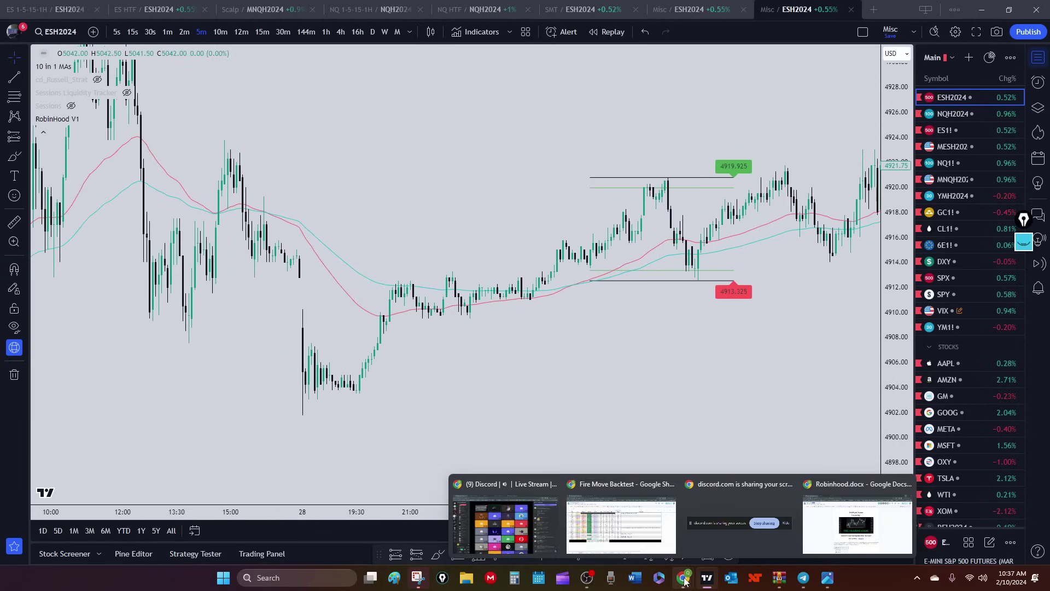
pyautogui.click(614, 517)
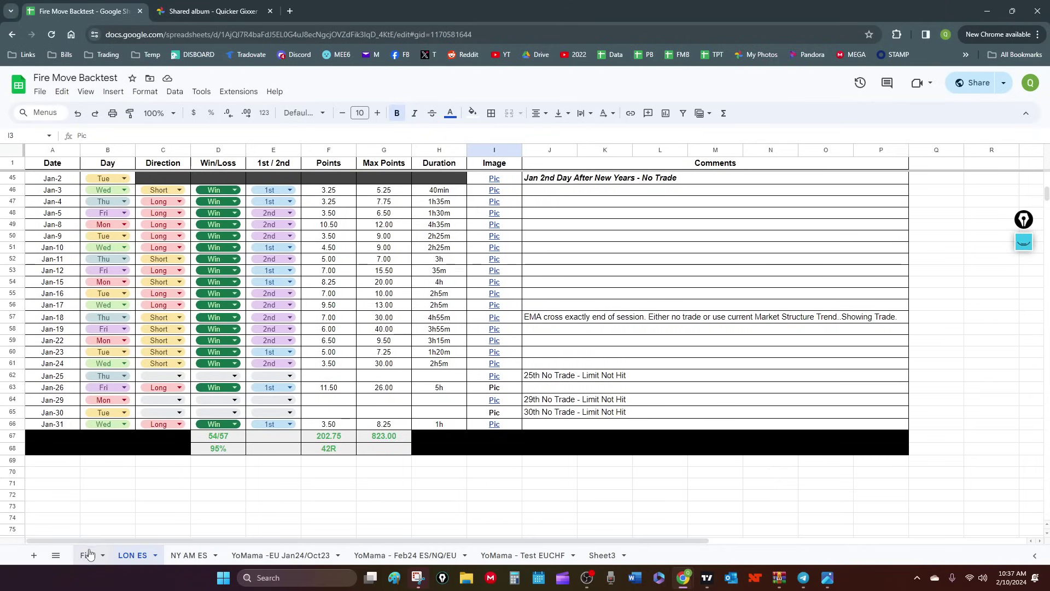
pyautogui.click(201, 555)
pyautogui.click(133, 555)
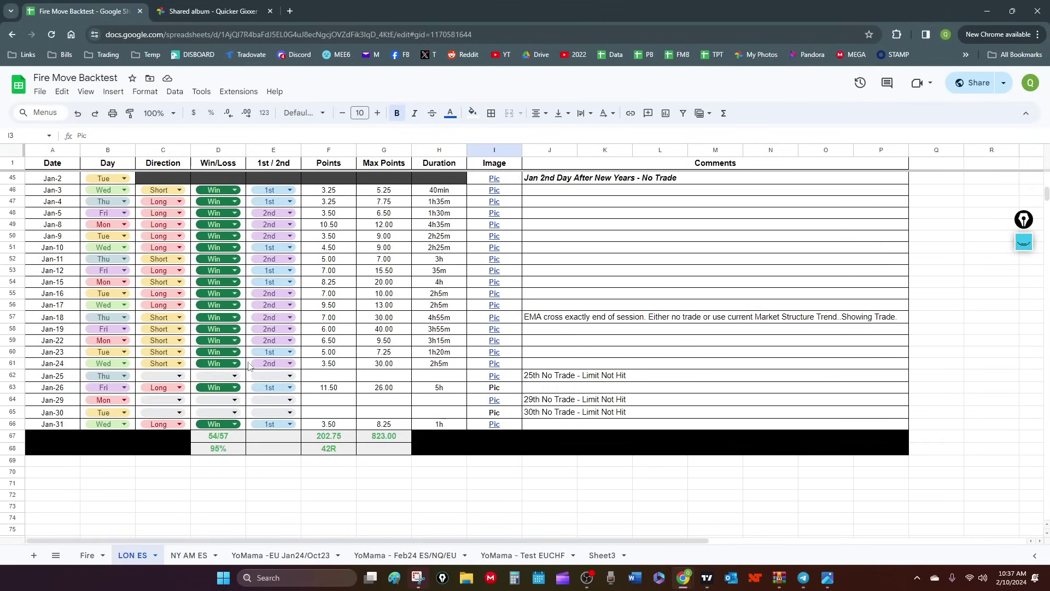
pyautogui.scroll(10, 249, 365)
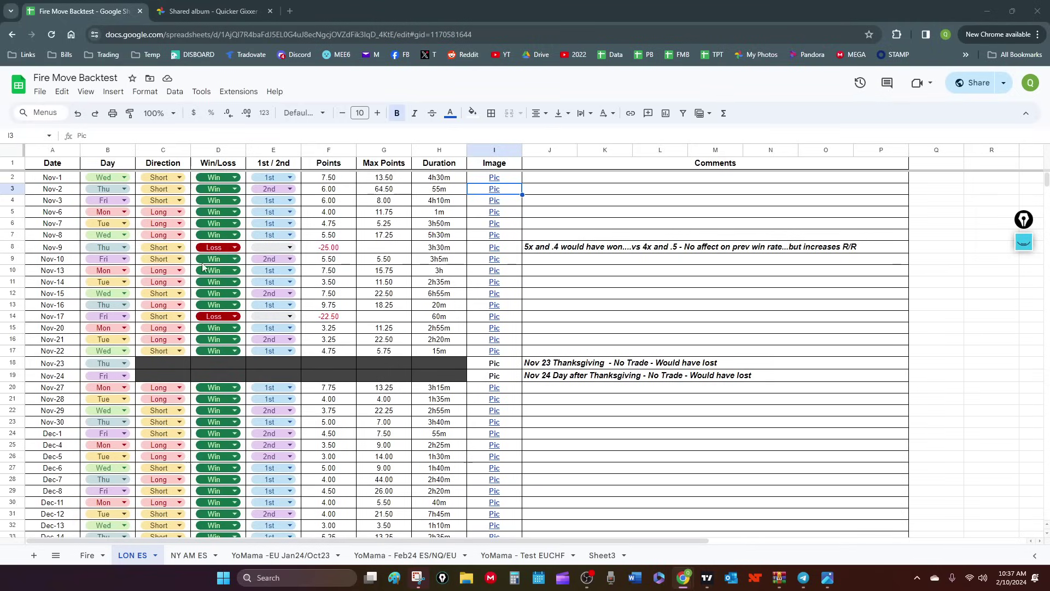
pyautogui.scroll(-15, 202, 267)
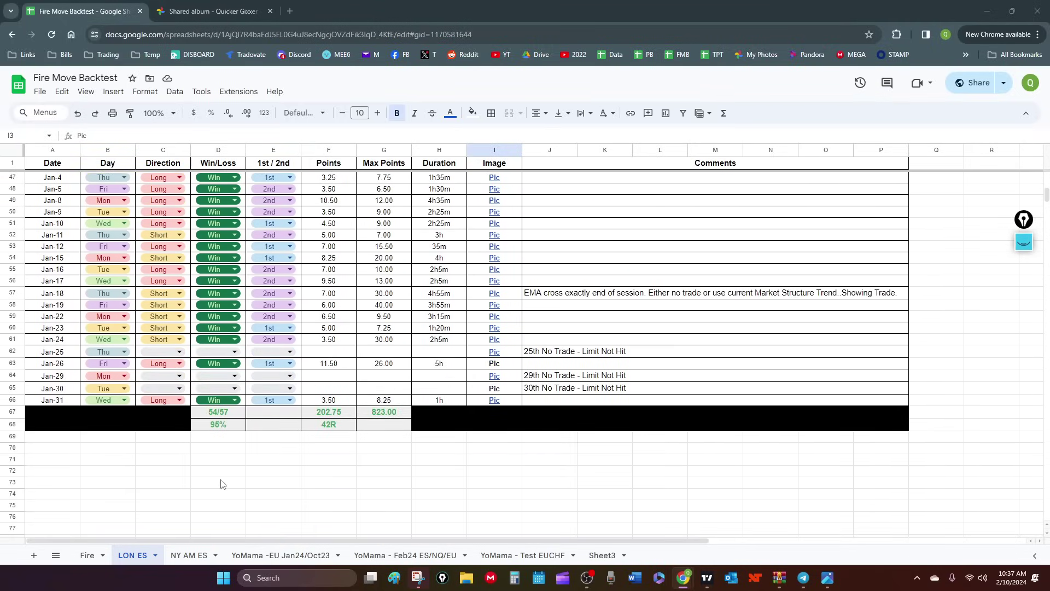
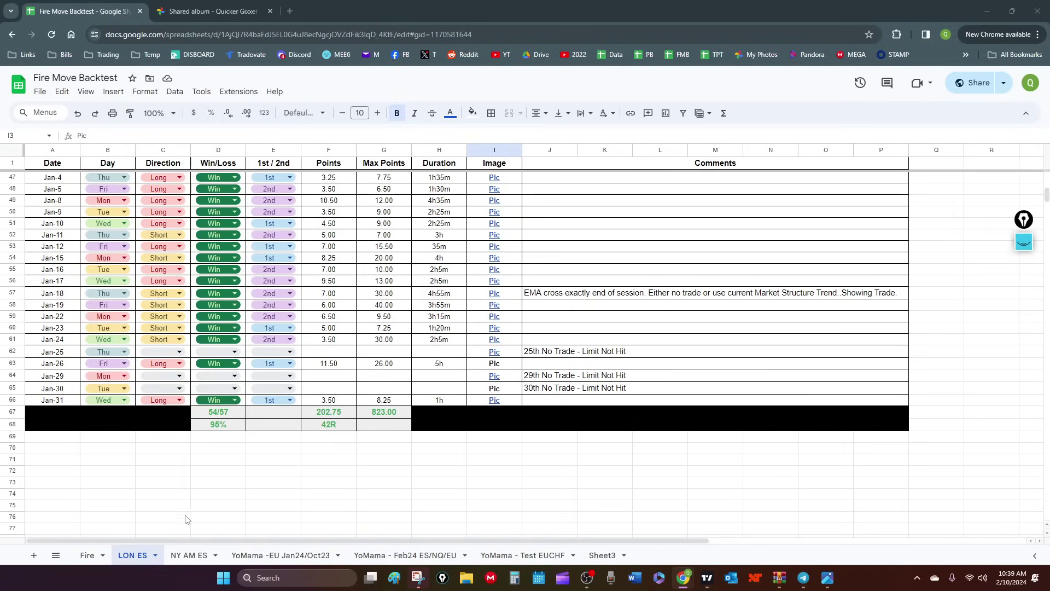
# Return to the ESH2024 chart and examine the 26 January session's 02:00–06:00 range and the price action around it.
pyautogui.click(987, 11)
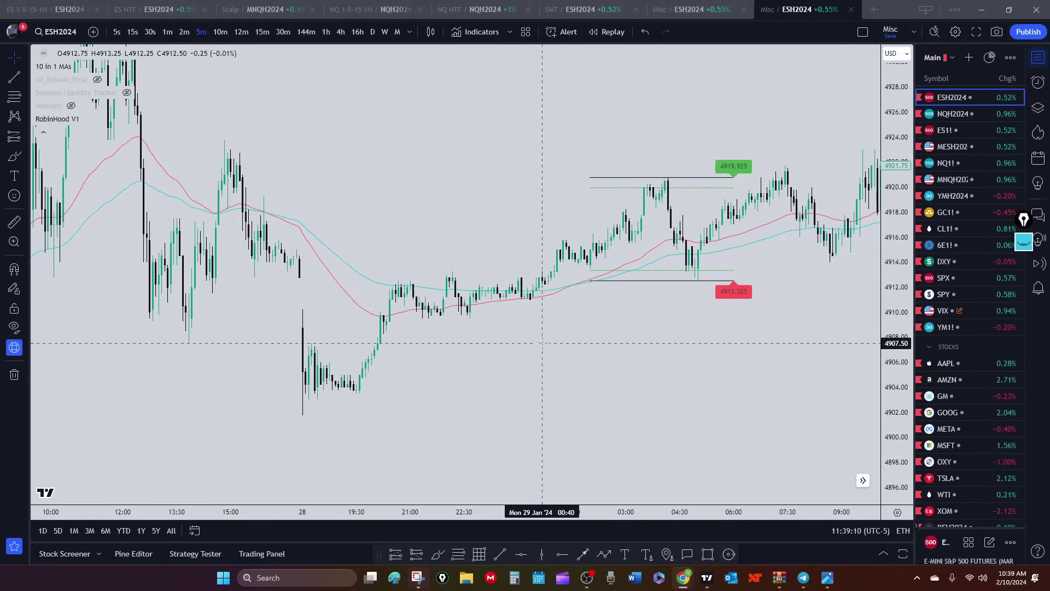
pyautogui.moveTo(214, 336); pyautogui.dragTo(548, 398)
pyautogui.moveTo(356, 356); pyautogui.dragTo(467, 307)
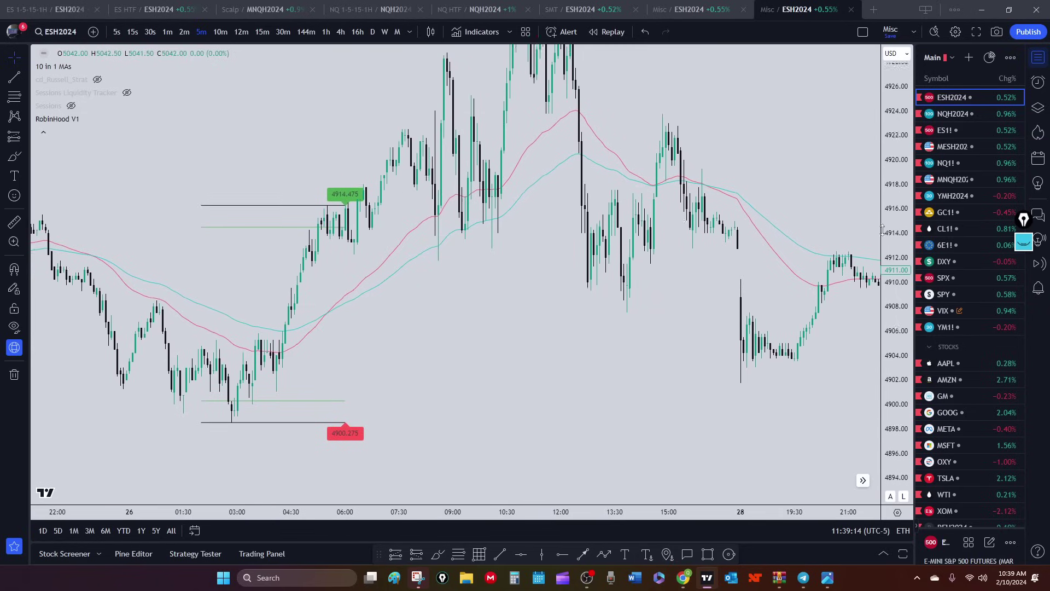
pyautogui.moveTo(883, 229); pyautogui.dragTo(884, 246)
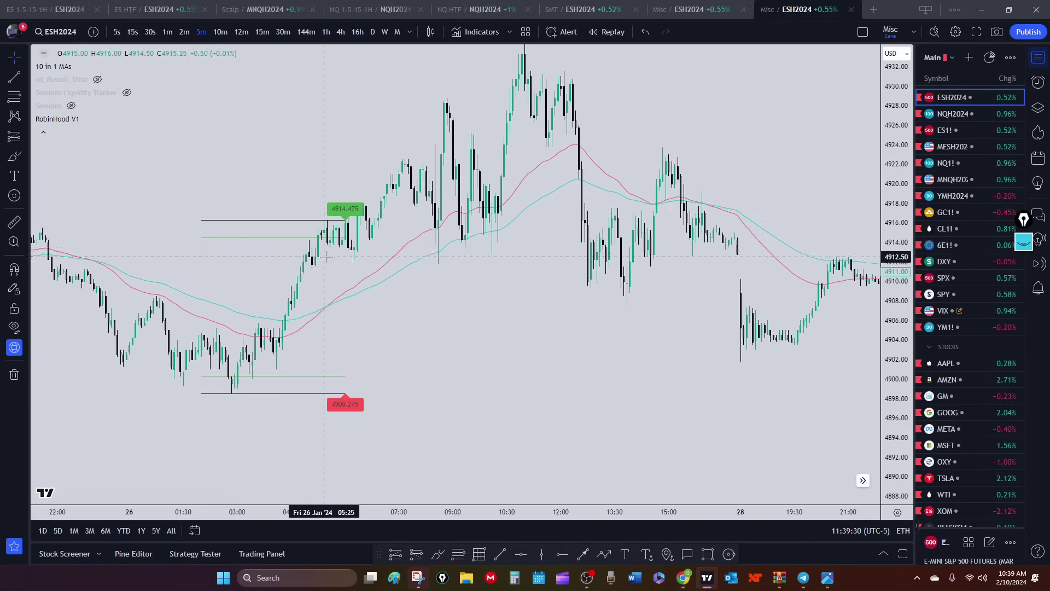
pyautogui.hotkey('alt', 'r')
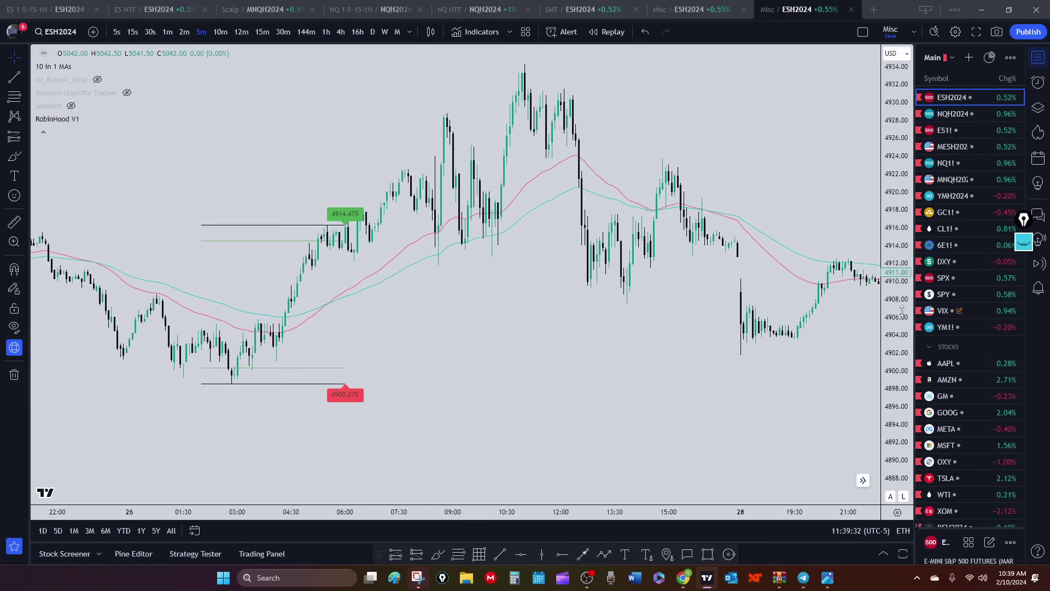
pyautogui.scroll(-4, 410, 393)
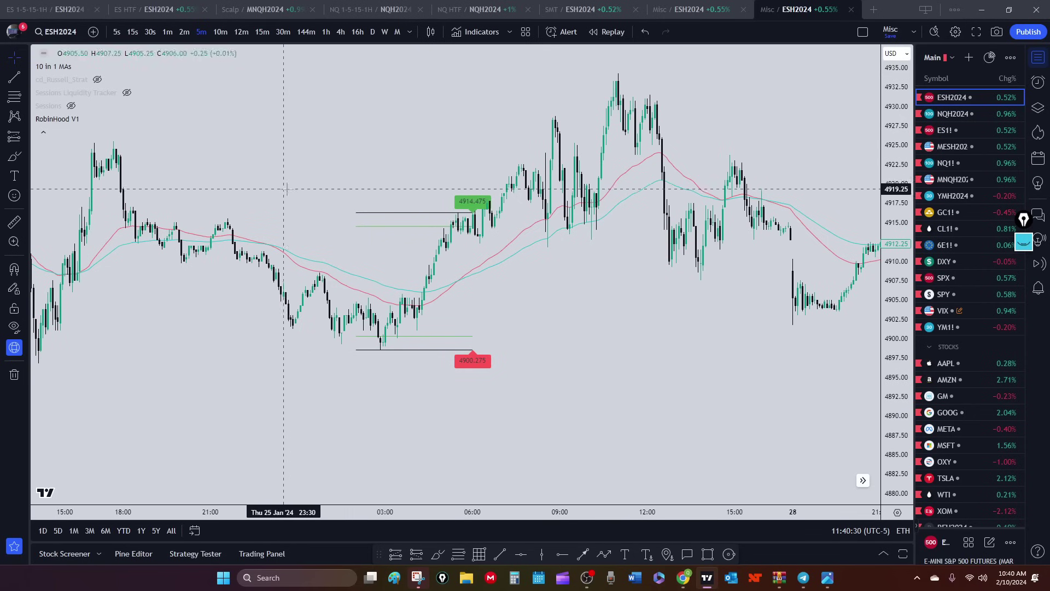
# Switch to Discord in a maximized window and open the backtests channel of The Trading Game server.
pyautogui.hotkey('alt', 'Tab')
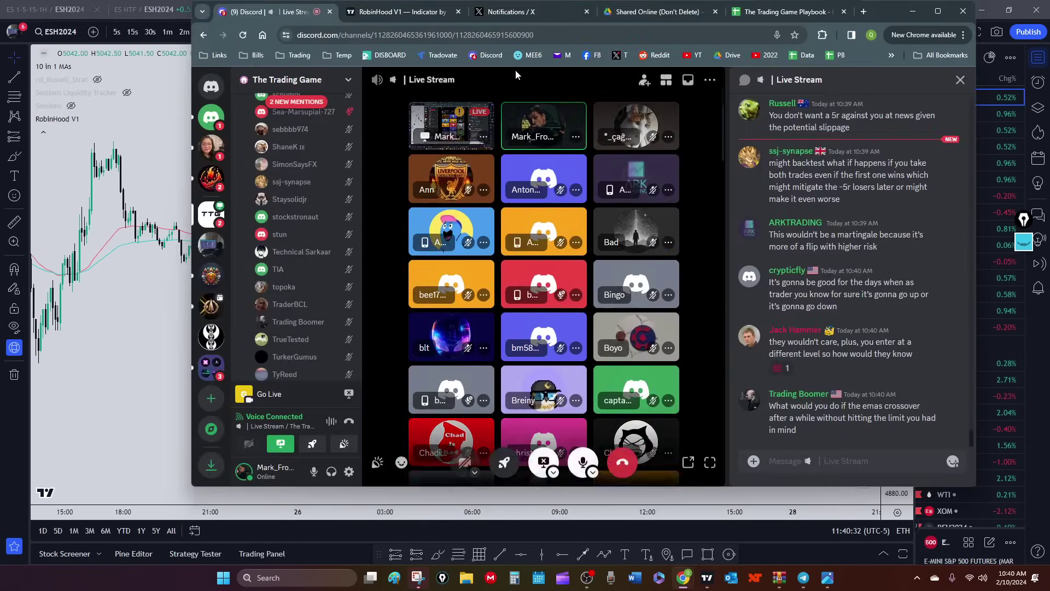
pyautogui.doubleClick(901, 14)
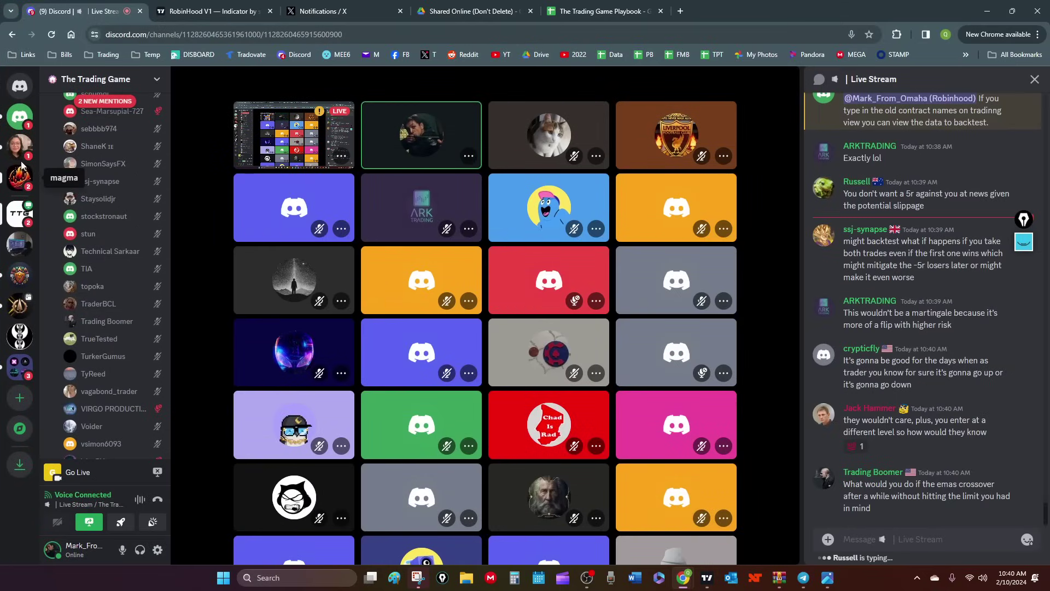
pyautogui.click(20, 214)
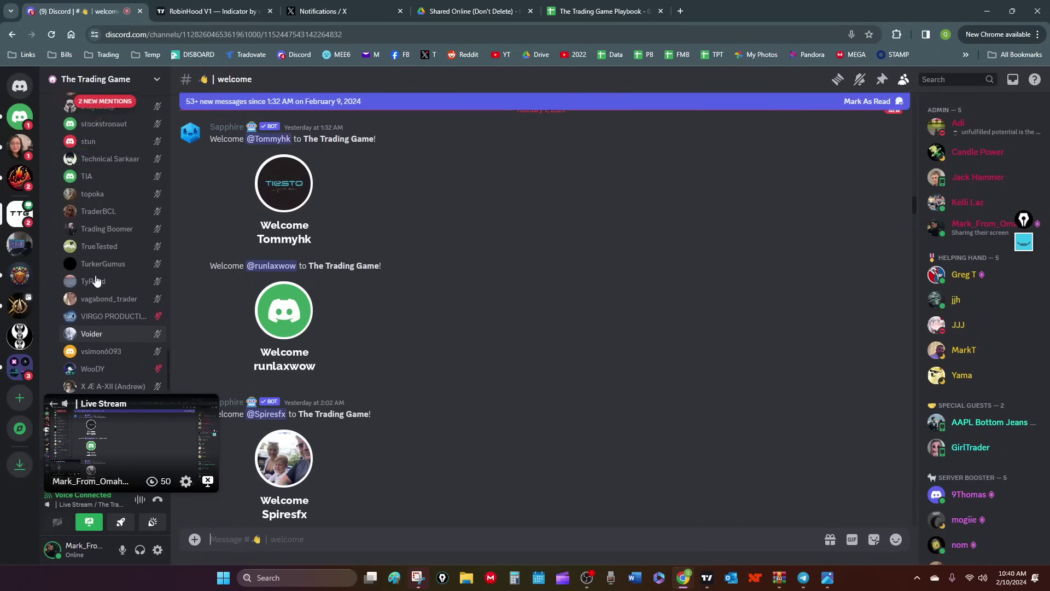
pyautogui.scroll(10, 96, 281)
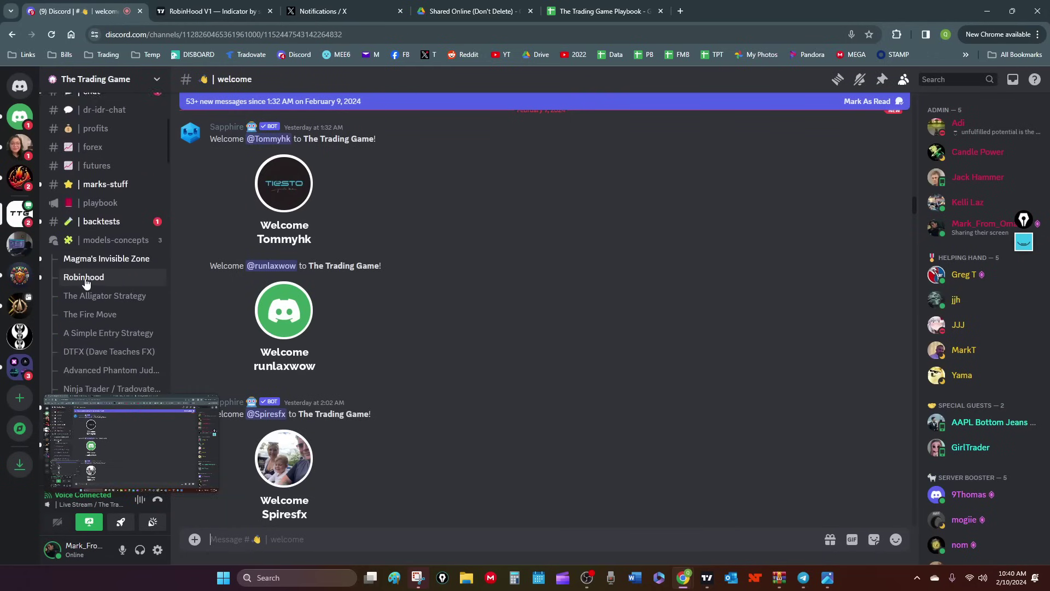
pyautogui.scroll(3, 85, 279)
pyautogui.scroll(-3, 109, 273)
pyautogui.click(101, 220)
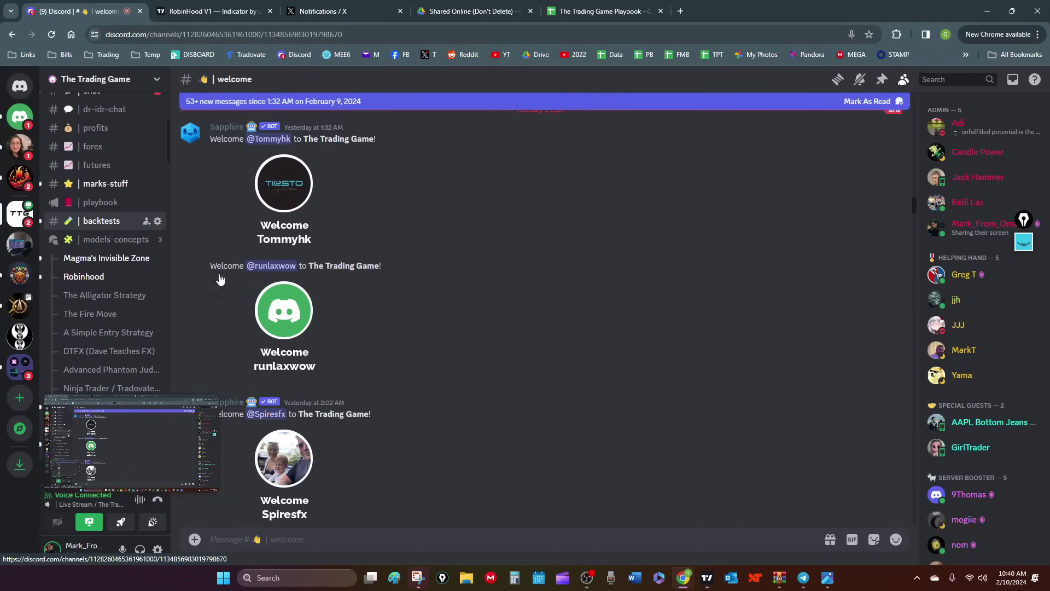
# Find the 9 February post about both sessions winning on news in the backtests channel and enlarge its chart screenshot.
pyautogui.scroll(15, 376, 418)
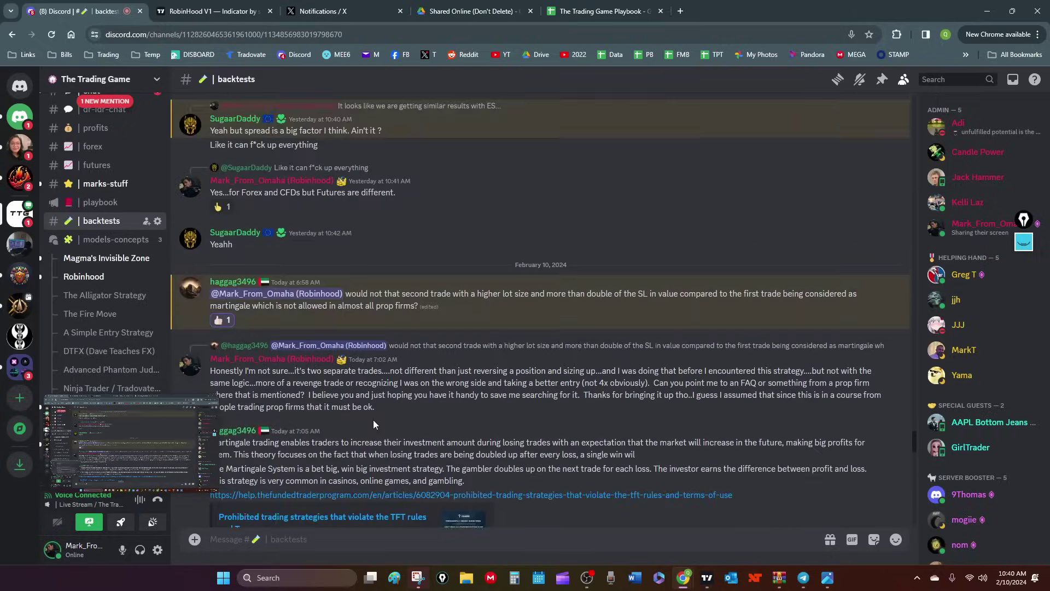
pyautogui.scroll(15, 373, 419)
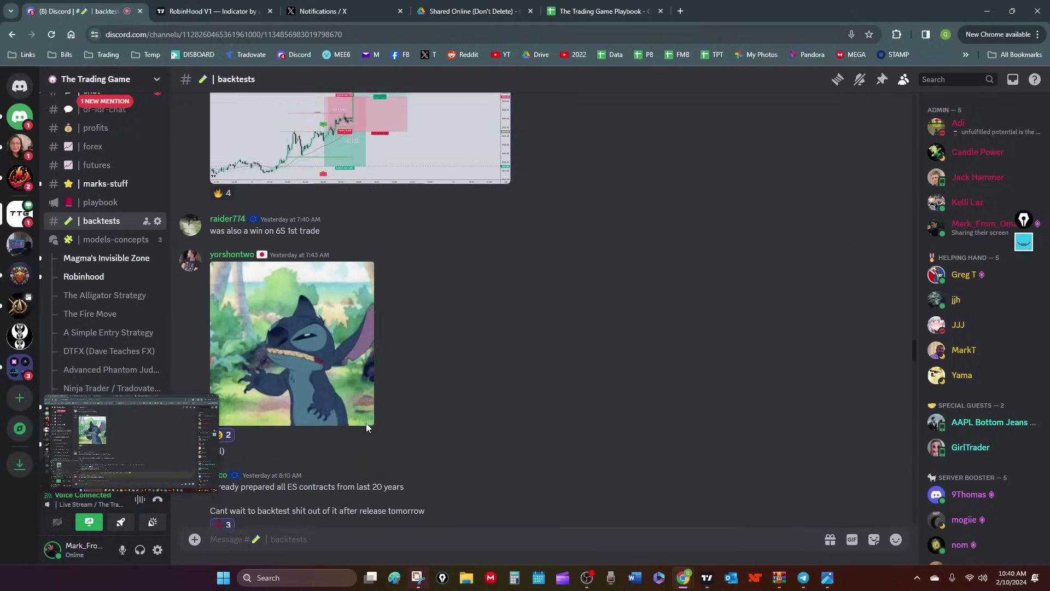
pyautogui.scroll(15, 367, 427)
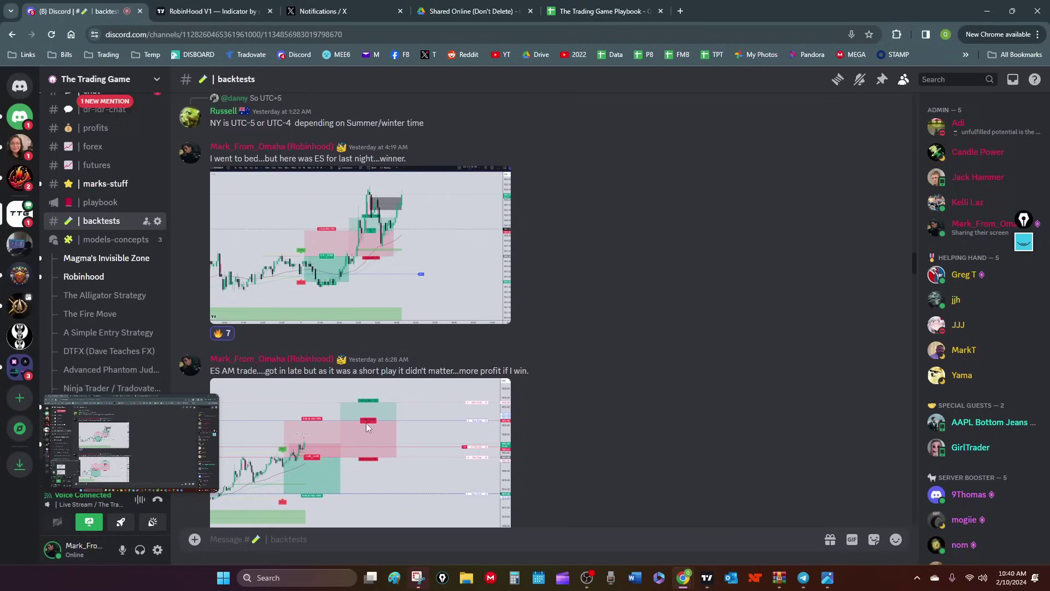
pyautogui.scroll(-4, 365, 422)
pyautogui.scroll(2, 323, 287)
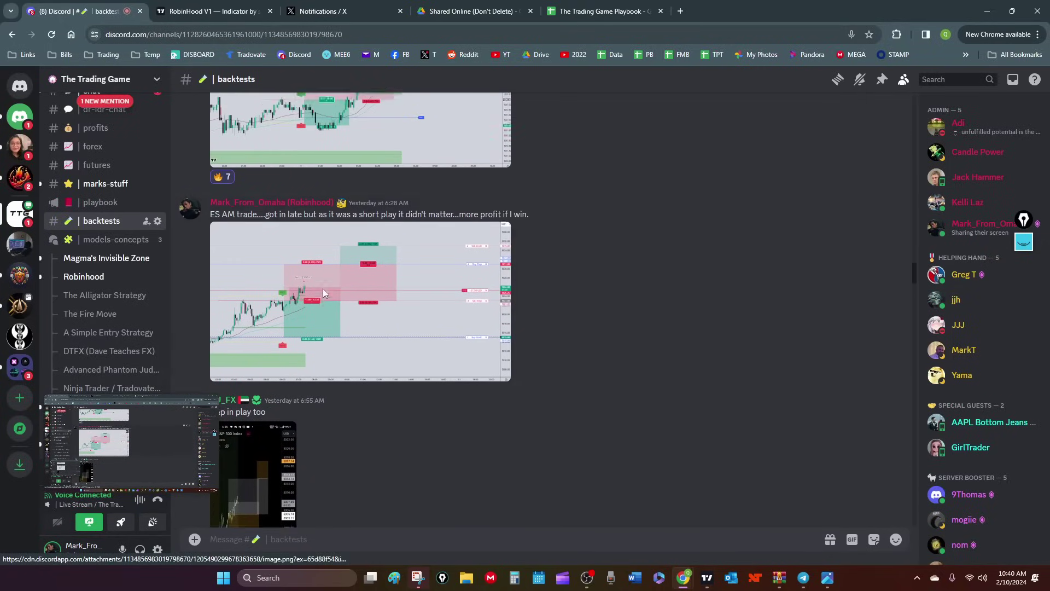
pyautogui.scroll(5, 323, 288)
pyautogui.scroll(-1, 306, 312)
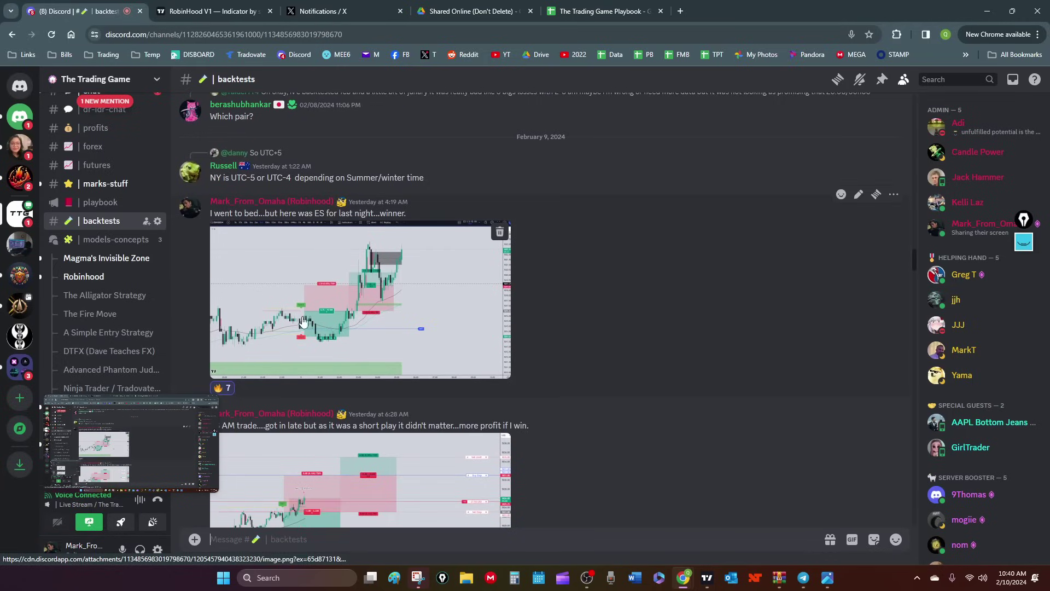
pyautogui.scroll(10, 329, 336)
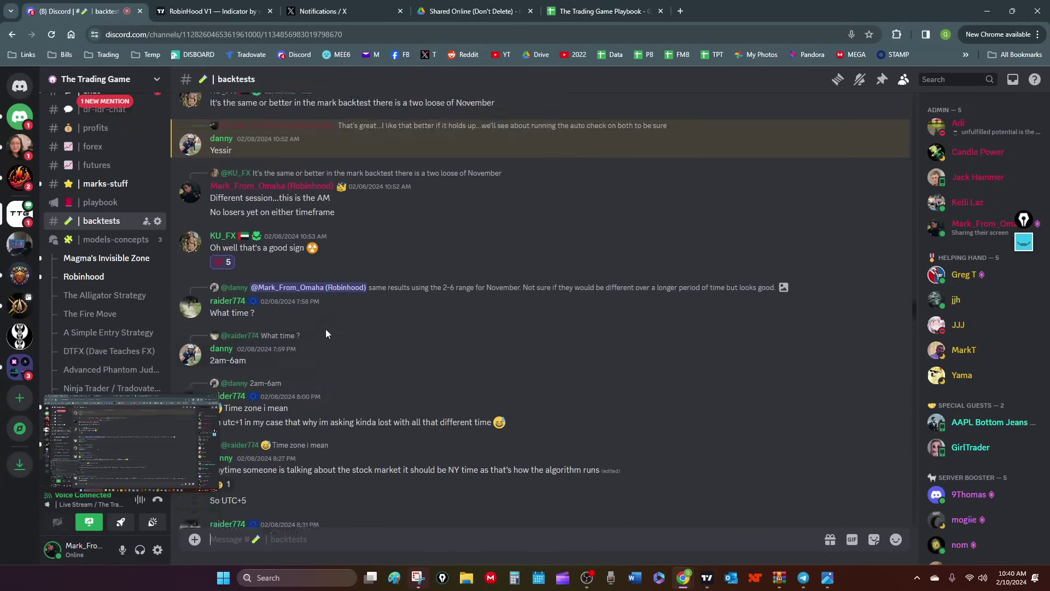
pyautogui.scroll(10, 331, 339)
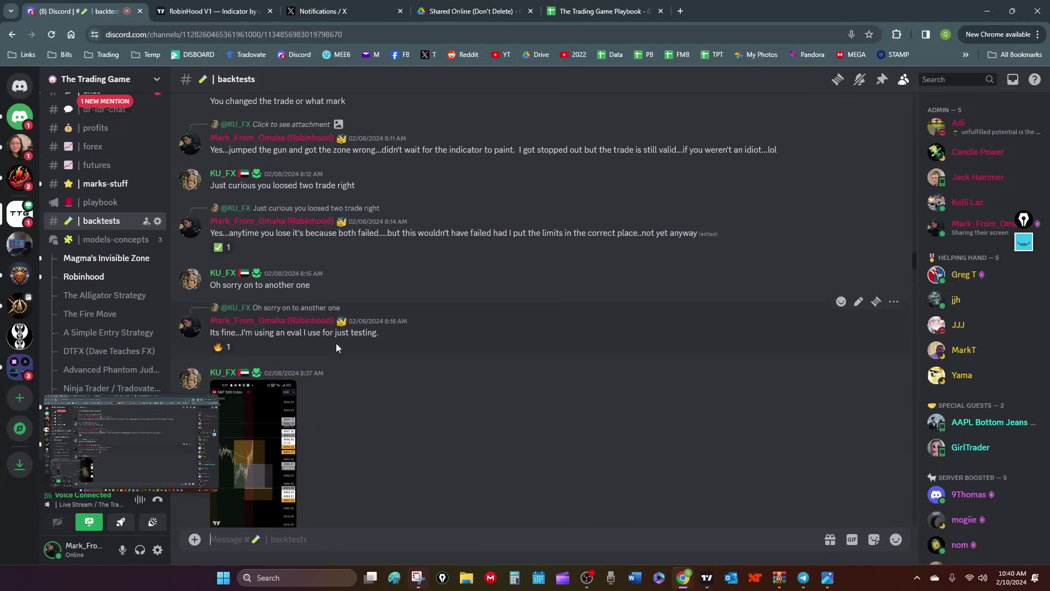
pyautogui.scroll(-20, 338, 352)
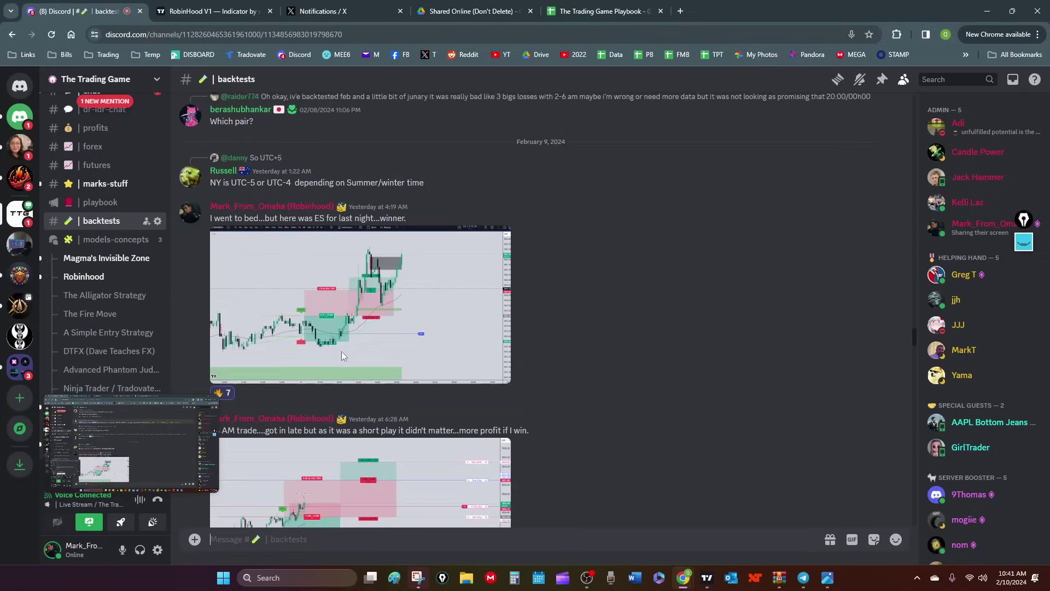
pyautogui.scroll(-15, 343, 357)
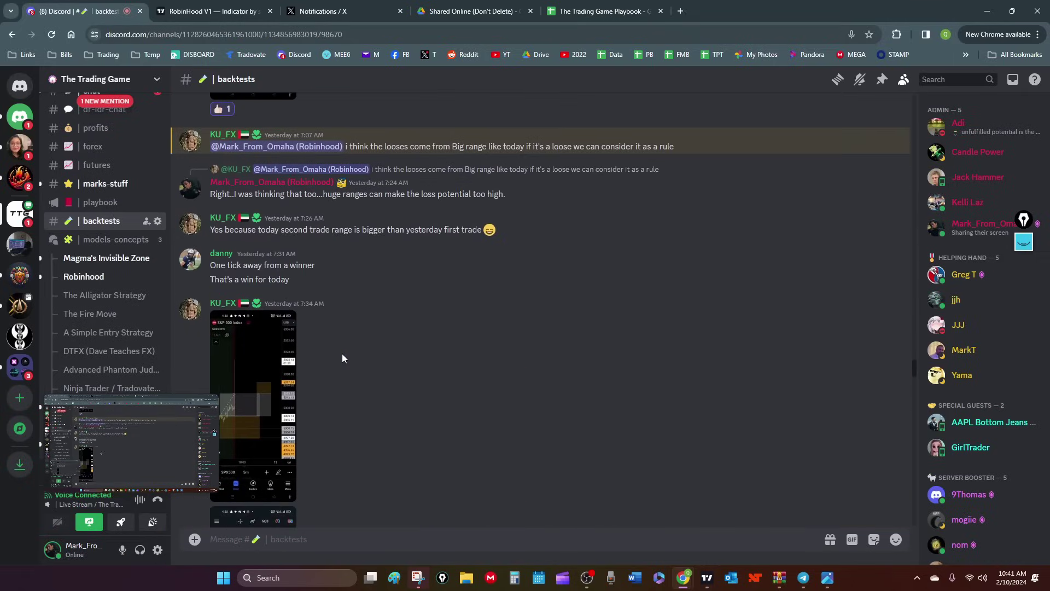
pyautogui.scroll(-4, 344, 353)
pyautogui.scroll(4, 344, 354)
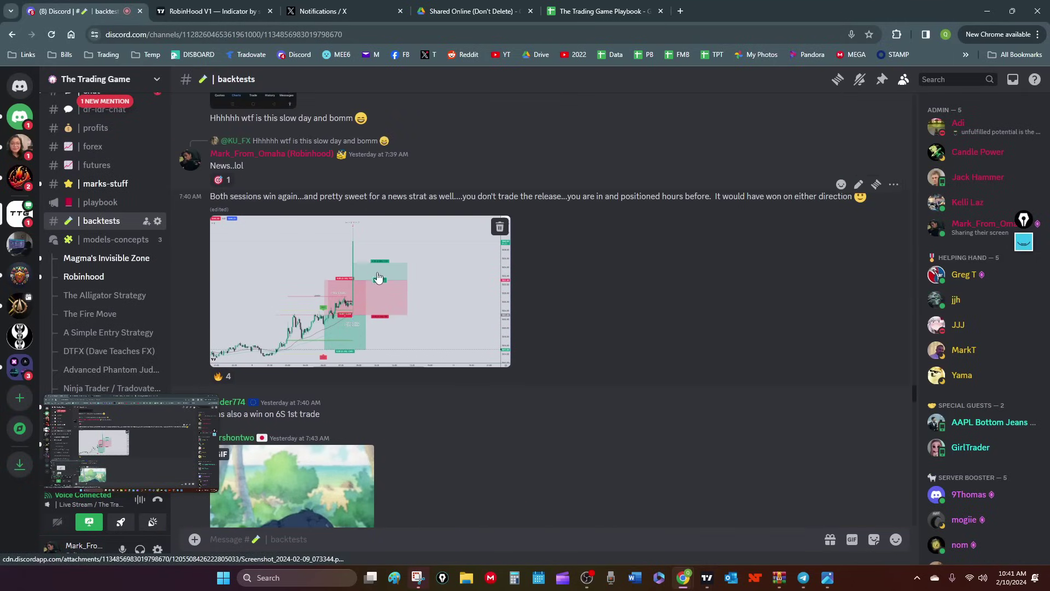
pyautogui.click(350, 301)
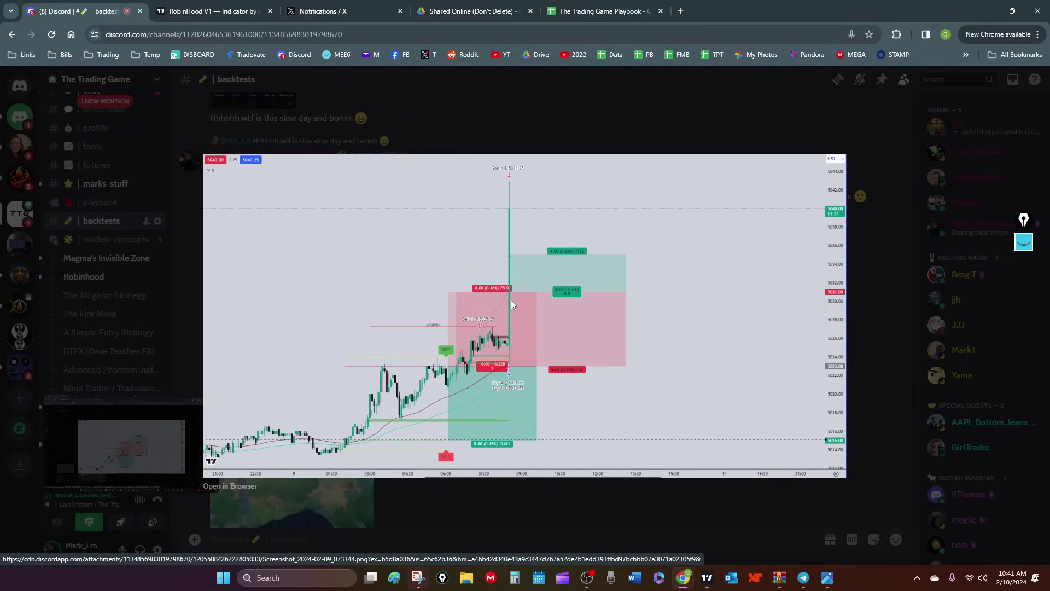
# Close the enlarged chart screenshot in the backtests channel and return to the ESH2024 chart.
pyautogui.click(566, 140)
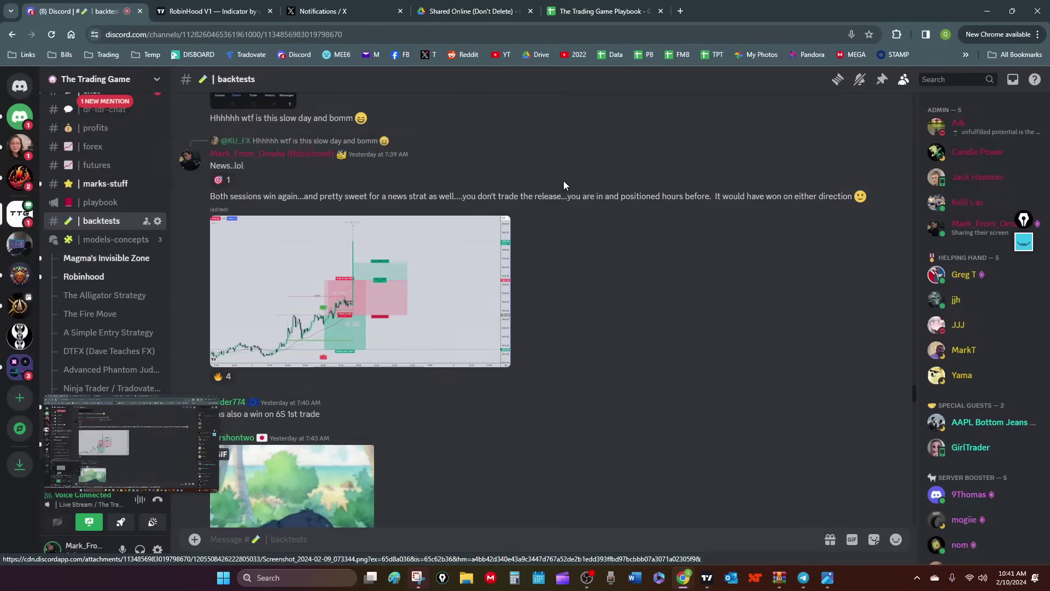
pyautogui.click(575, 12)
pyautogui.click(986, 11)
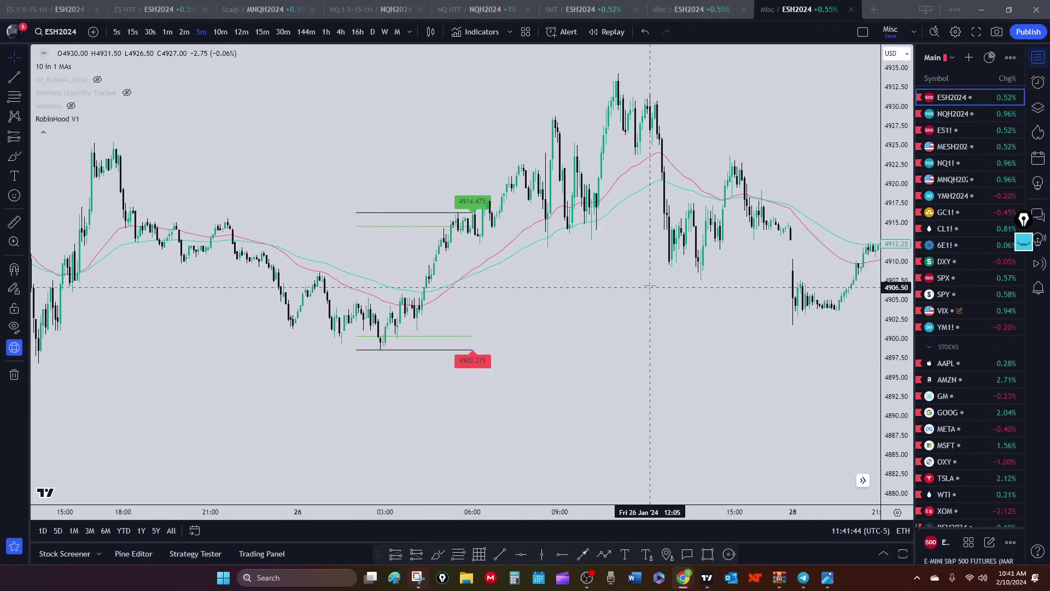
# Examine the 26 January session's 02:00–06:00 range and the price action before and after it.
pyautogui.moveTo(649, 283); pyautogui.dragTo(555, 304)
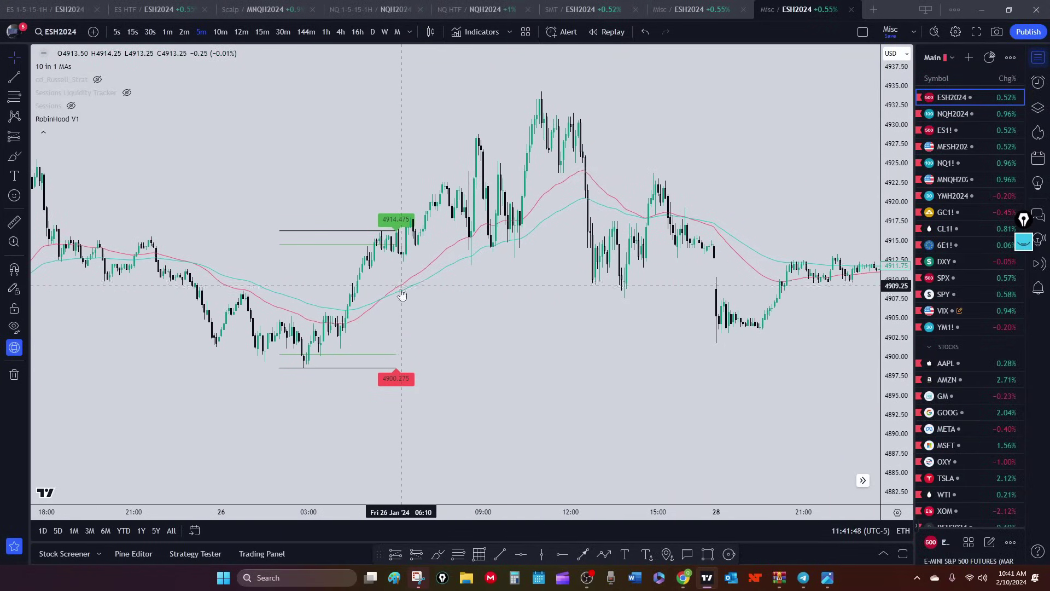
pyautogui.moveTo(402, 295); pyautogui.dragTo(802, 392)
pyautogui.scroll(-2, 666, 382)
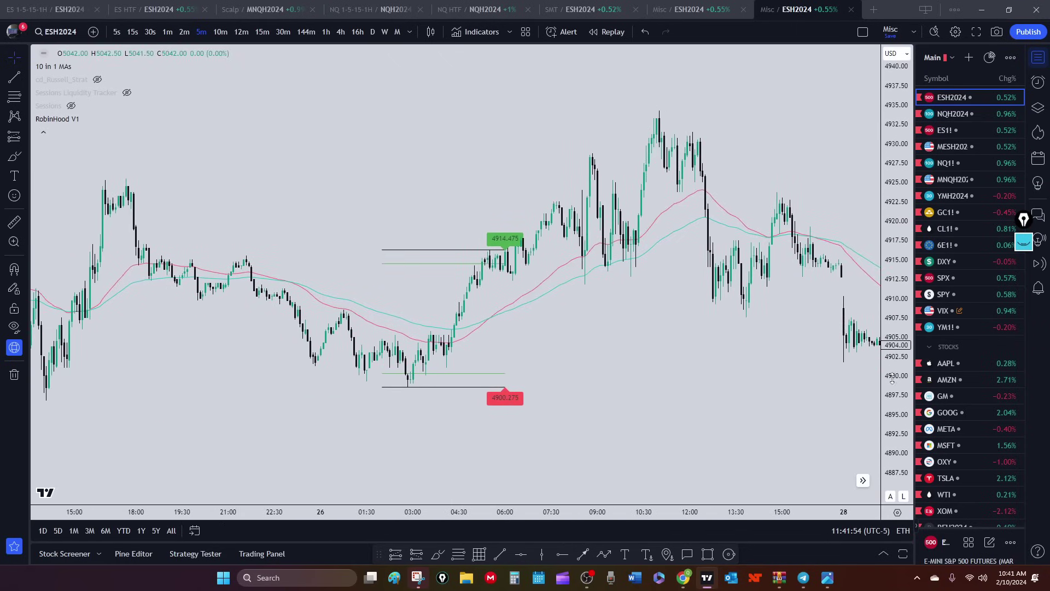
pyautogui.moveTo(891, 379); pyautogui.dragTo(891, 355)
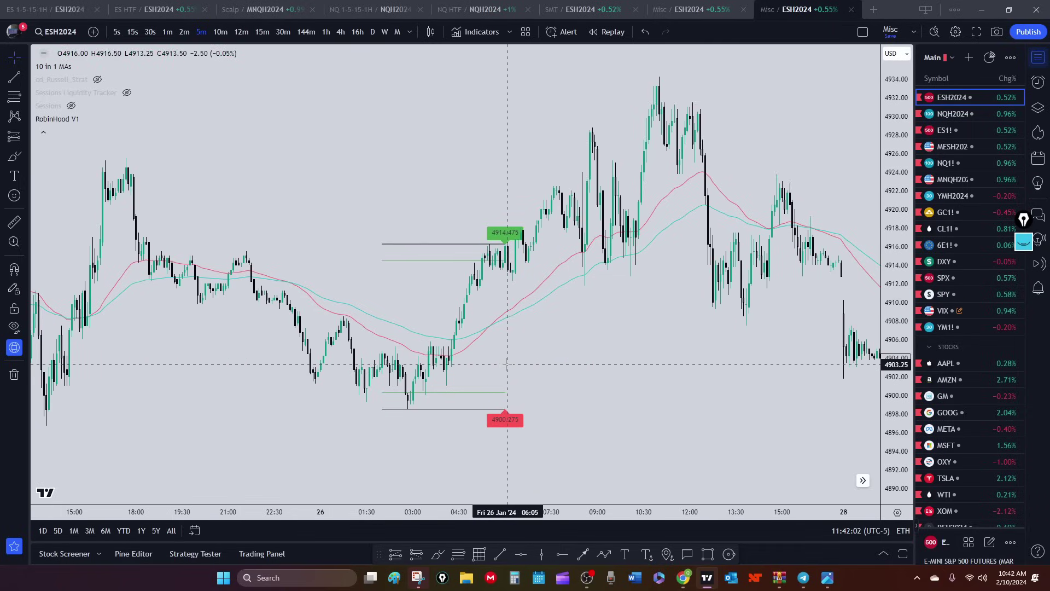
pyautogui.moveTo(513, 356); pyautogui.dragTo(530, 327)
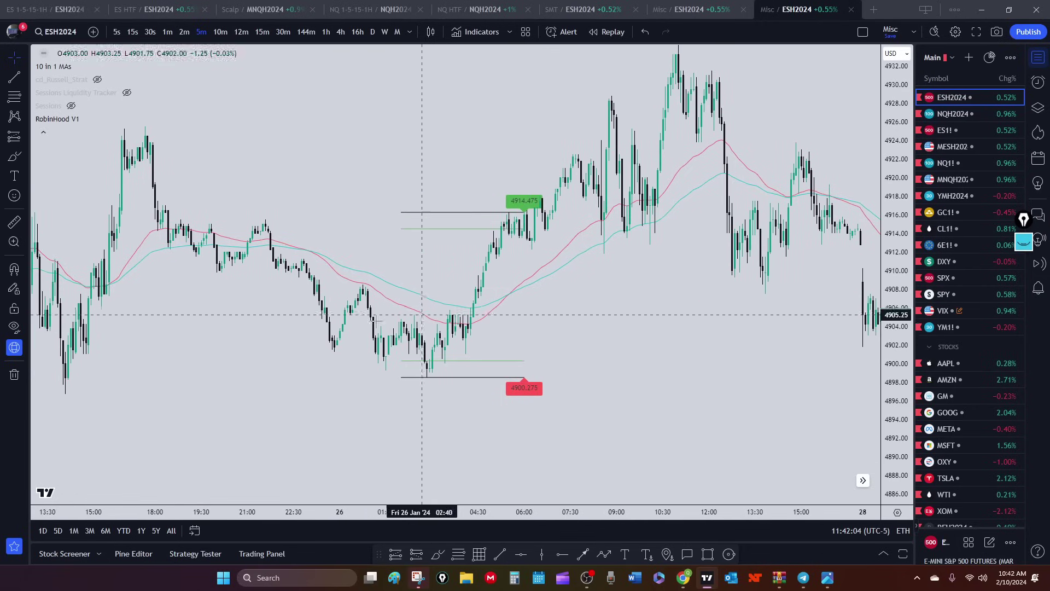
pyautogui.scroll(-1, 312, 339)
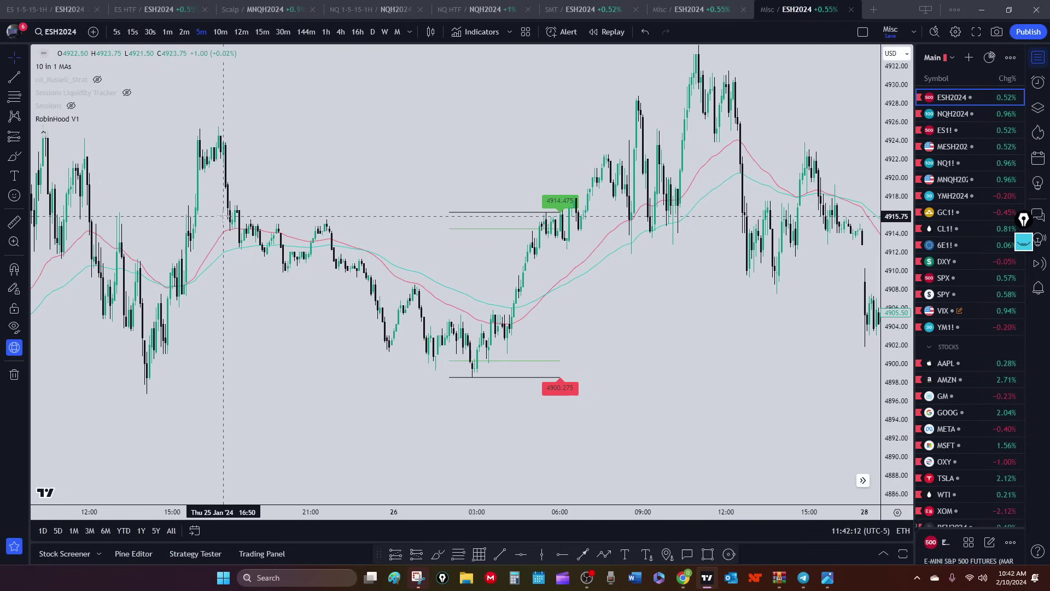
pyautogui.moveTo(184, 352); pyautogui.dragTo(388, 372)
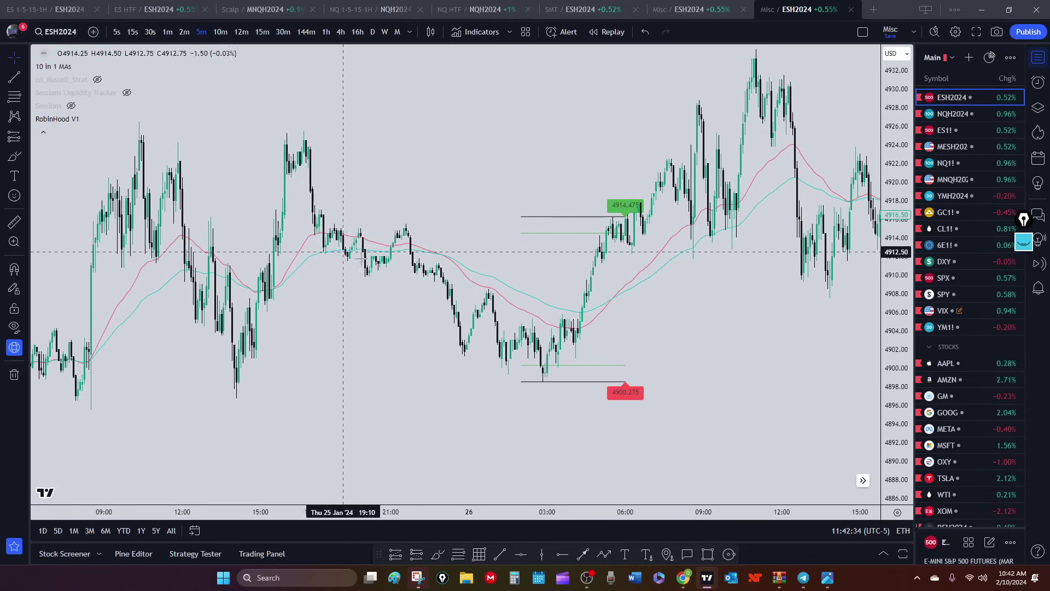
# Look back at the 24 and 25 January session ranges and return to the 26 January range.
pyautogui.scroll(-5, 343, 251)
pyautogui.moveTo(398, 429); pyautogui.dragTo(600, 429)
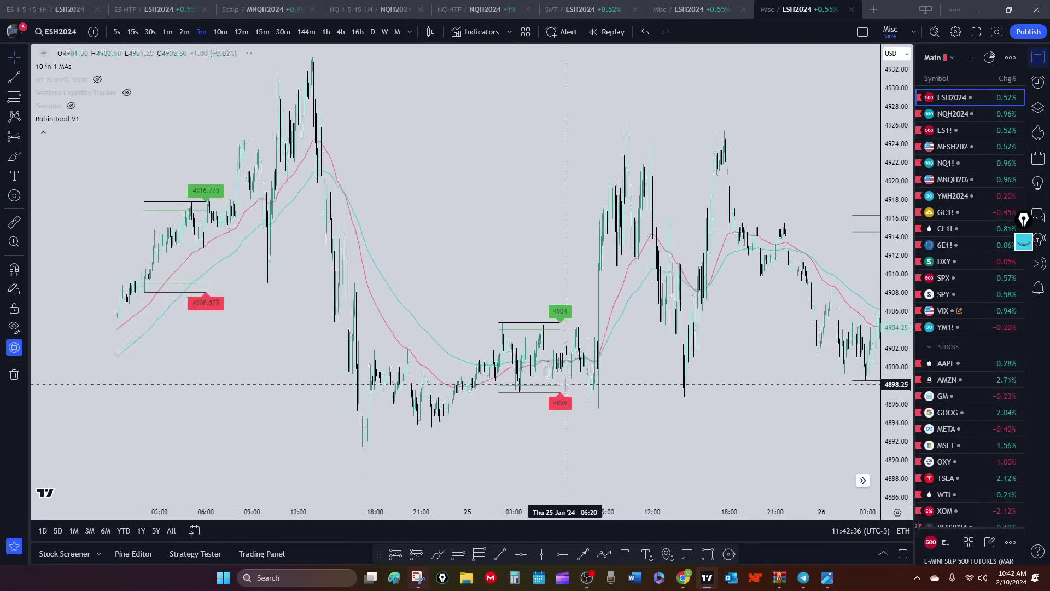
pyautogui.scroll(5, 565, 384)
pyautogui.moveTo(546, 397); pyautogui.dragTo(371, 361)
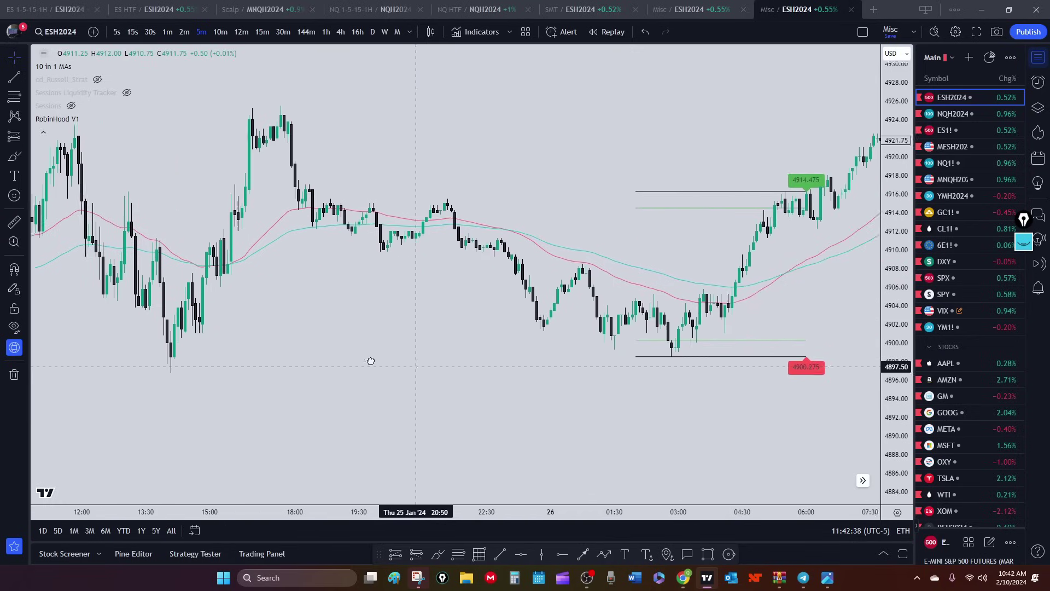
pyautogui.scroll(-3, 520, 397)
pyautogui.moveTo(633, 363); pyautogui.dragTo(378, 404)
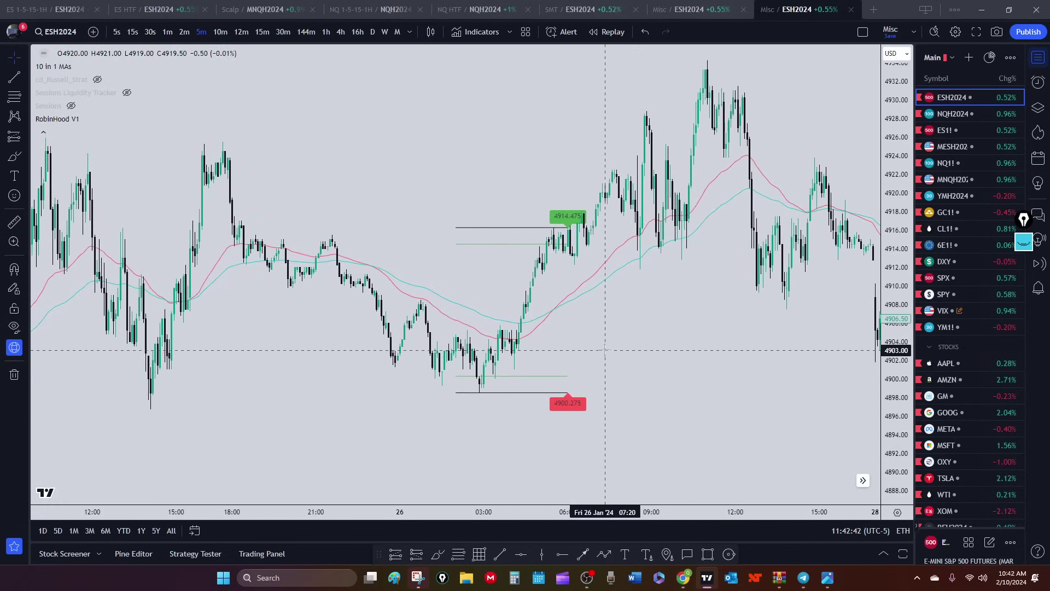
pyautogui.moveTo(650, 346); pyautogui.dragTo(582, 365)
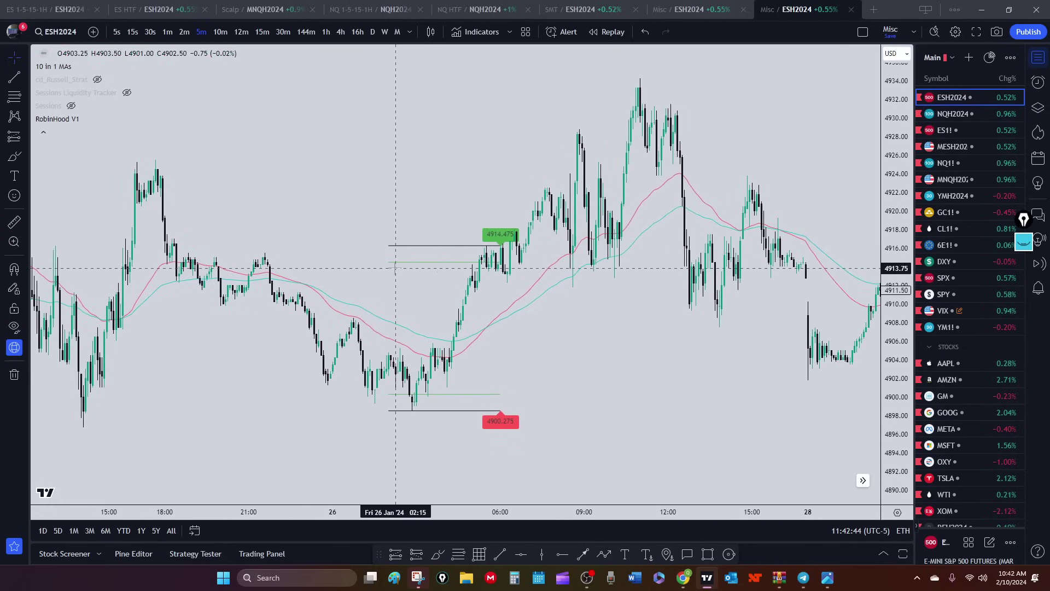
pyautogui.moveTo(547, 353); pyautogui.dragTo(487, 331)
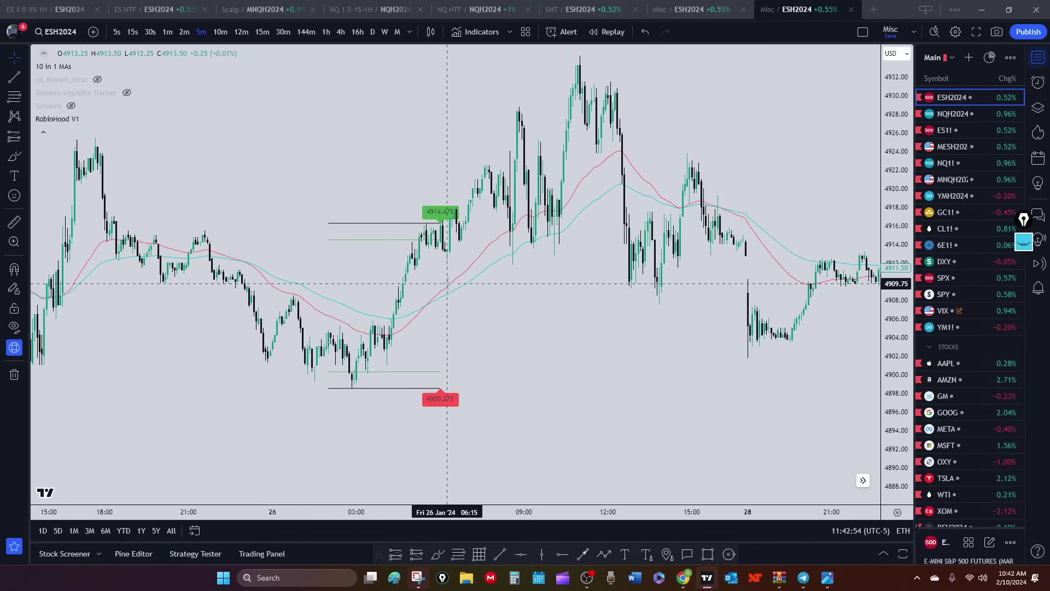
# Draw a short position after the 26 January range with entry at 4914.50, target at 4900.25 and stop at 4928.75.
pyautogui.click(416, 554)
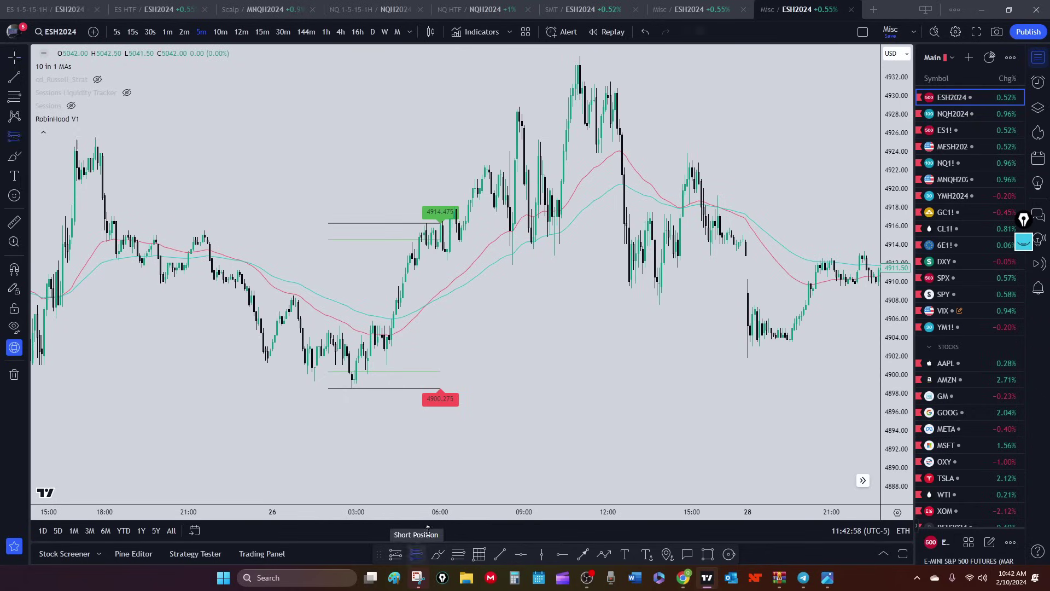
pyautogui.click(454, 239)
pyautogui.moveTo(454, 306); pyautogui.dragTo(462, 372)
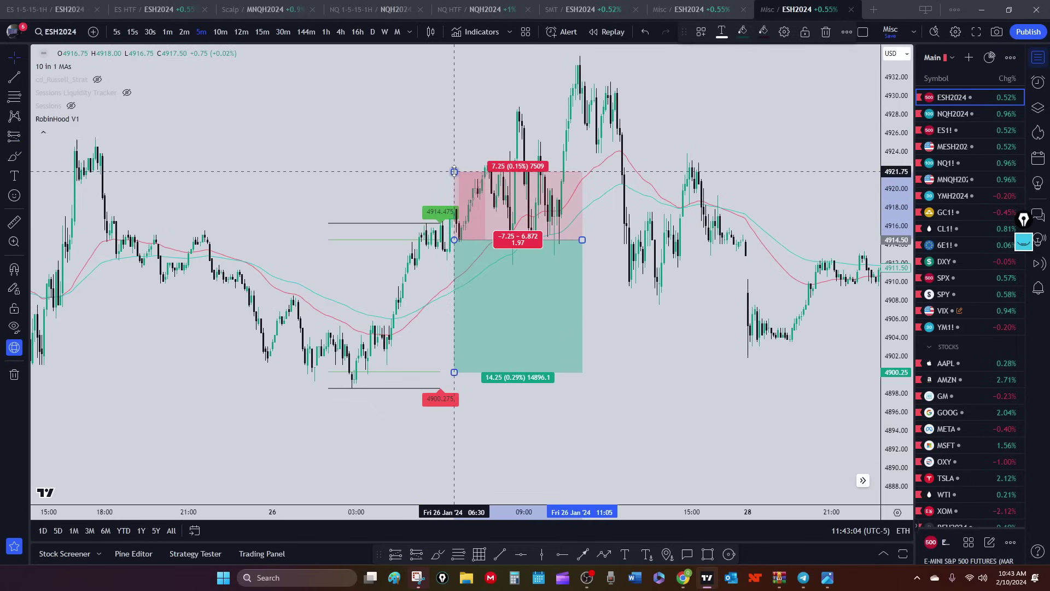
pyautogui.moveTo(454, 172); pyautogui.dragTo(448, 106)
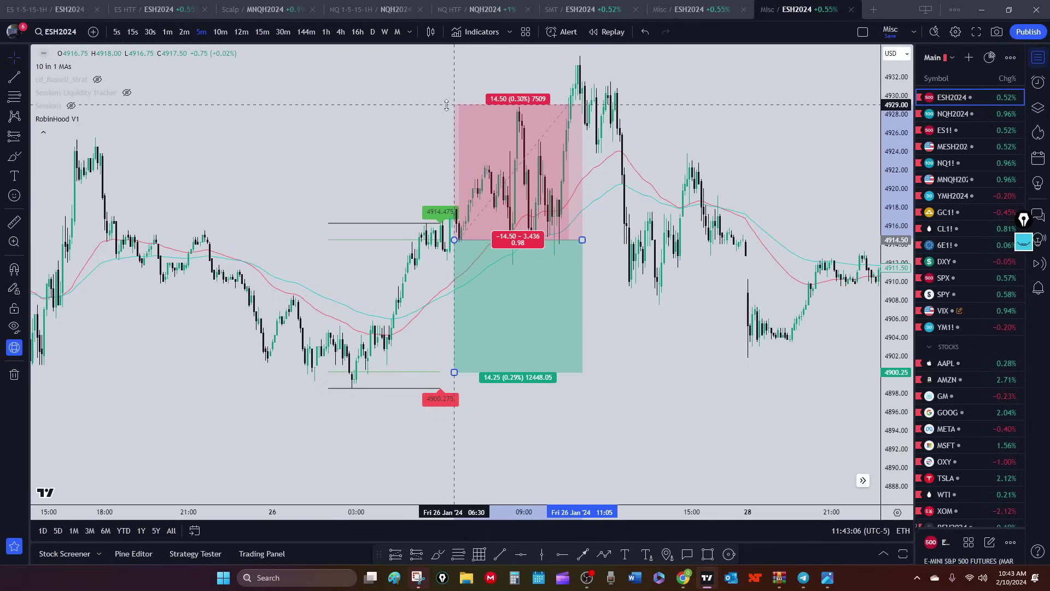
# Align the start of the short position with the 06:00 end of the 26 January range.
pyautogui.moveTo(414, 161); pyautogui.dragTo(363, 164)
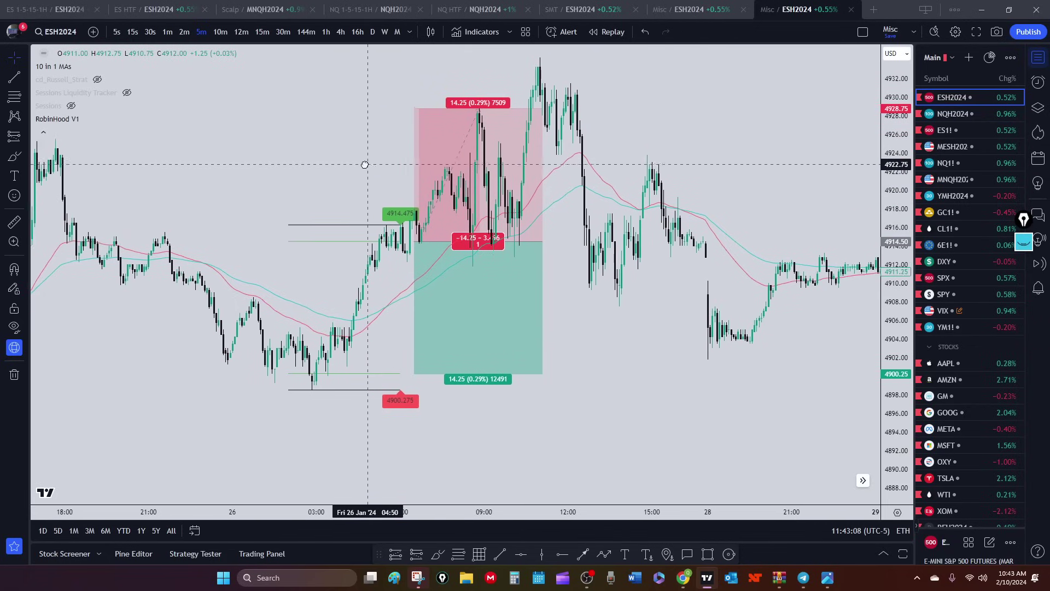
pyautogui.moveTo(595, 324); pyautogui.dragTo(551, 382)
pyautogui.moveTo(897, 249); pyautogui.dragTo(897, 284)
pyautogui.scroll(-2, 279, 328)
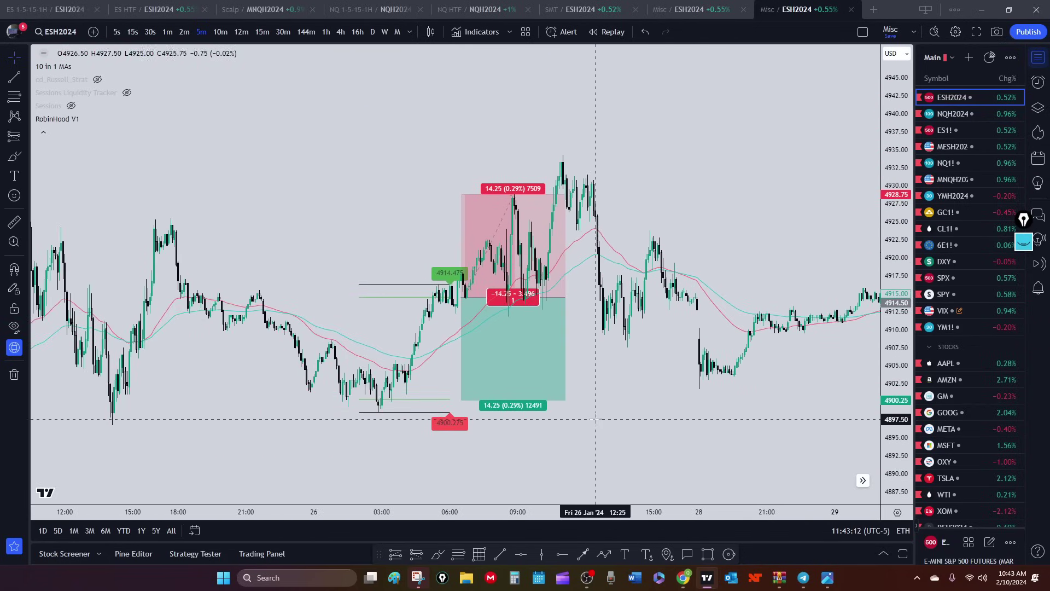
pyautogui.scroll(1, 594, 417)
pyautogui.click(383, 377)
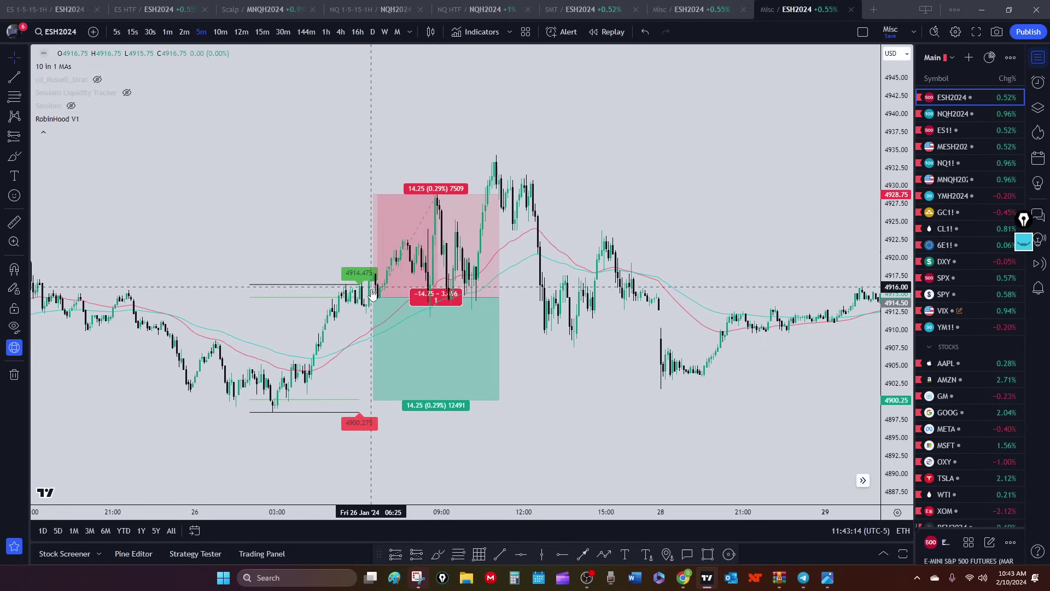
pyautogui.moveTo(373, 297); pyautogui.dragTo(360, 300)
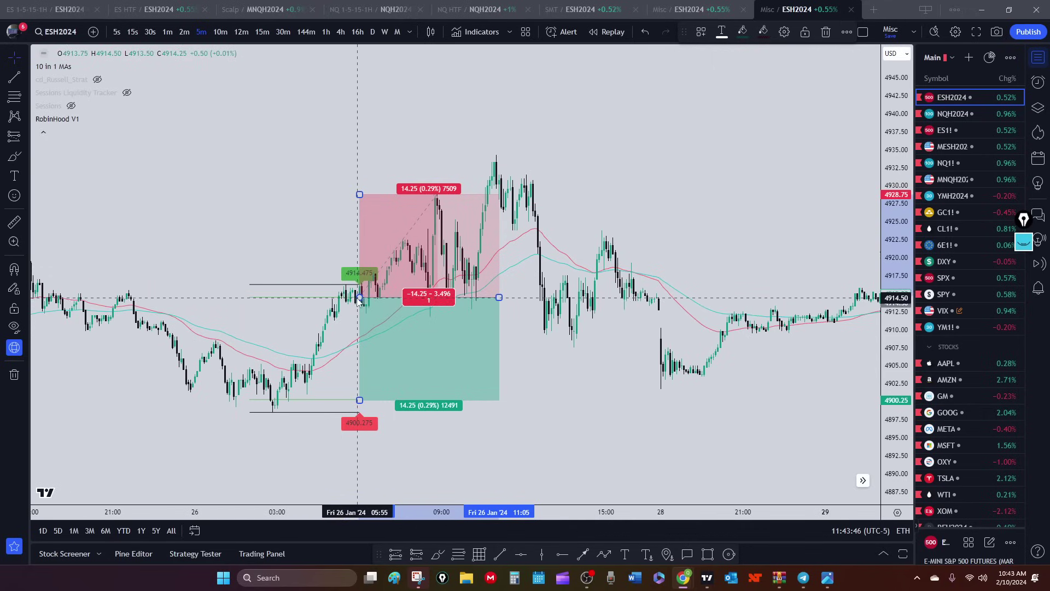
pyautogui.click(599, 170)
# Stretch the short position to 28 January 19:05, and pull its end back to 08:50 on 26 January.
pyautogui.moveTo(502, 297); pyautogui.dragTo(690, 297)
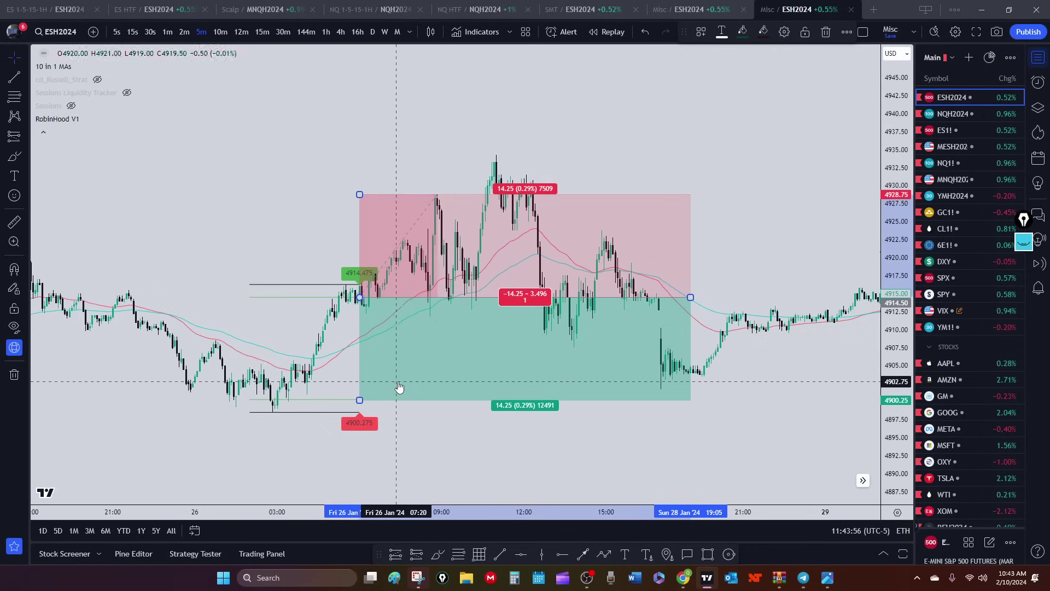
pyautogui.click(396, 554)
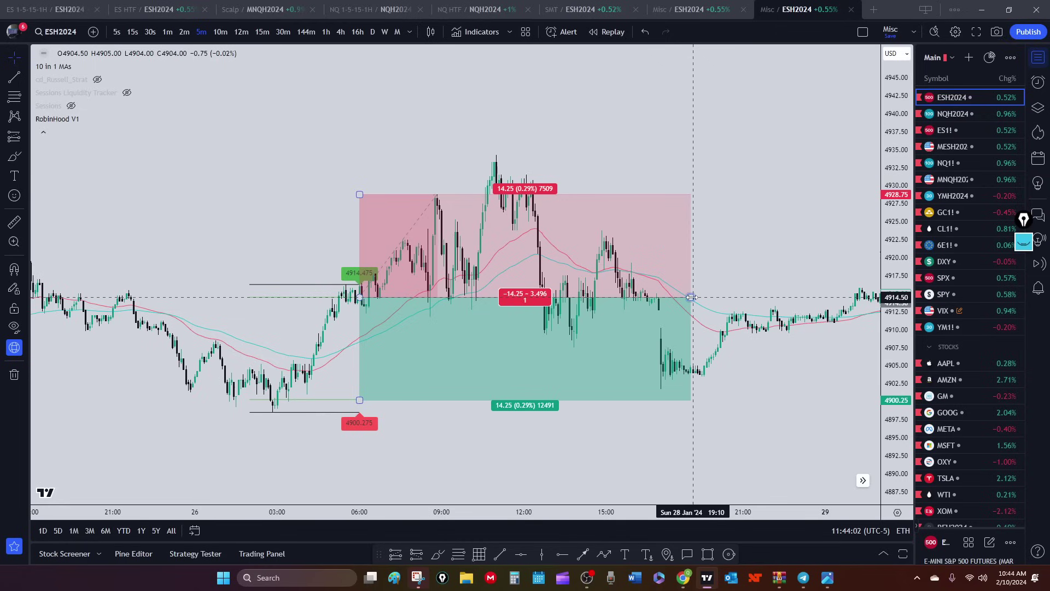
pyautogui.moveTo(691, 299)
pyautogui.mouseDown()
pyautogui.moveTo(422, 310)
pyautogui.moveTo(437, 310)
pyautogui.mouseUp()
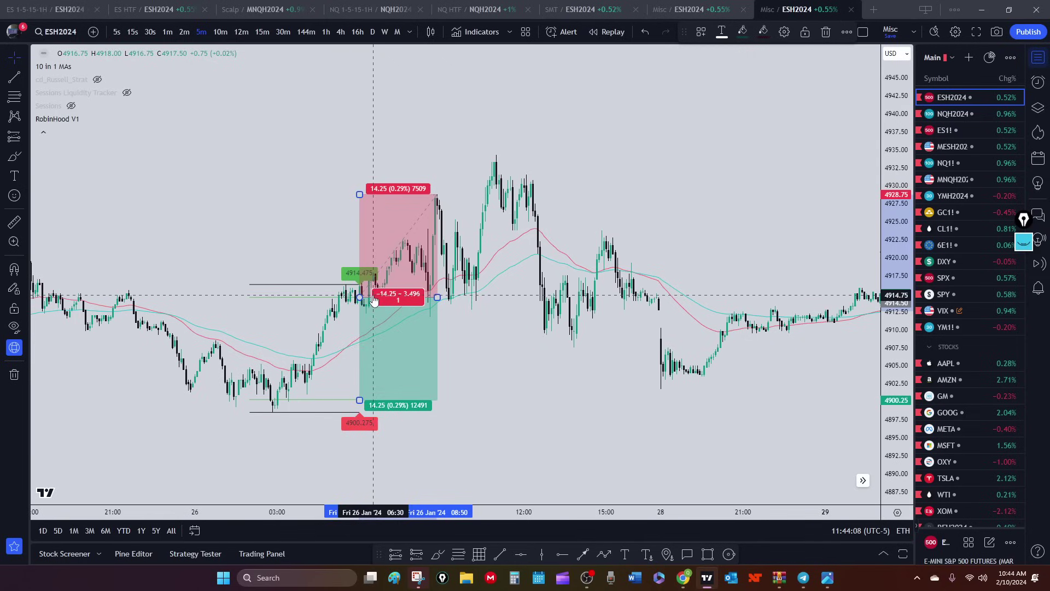
pyautogui.click(246, 223)
pyautogui.moveTo(247, 223); pyautogui.dragTo(328, 225)
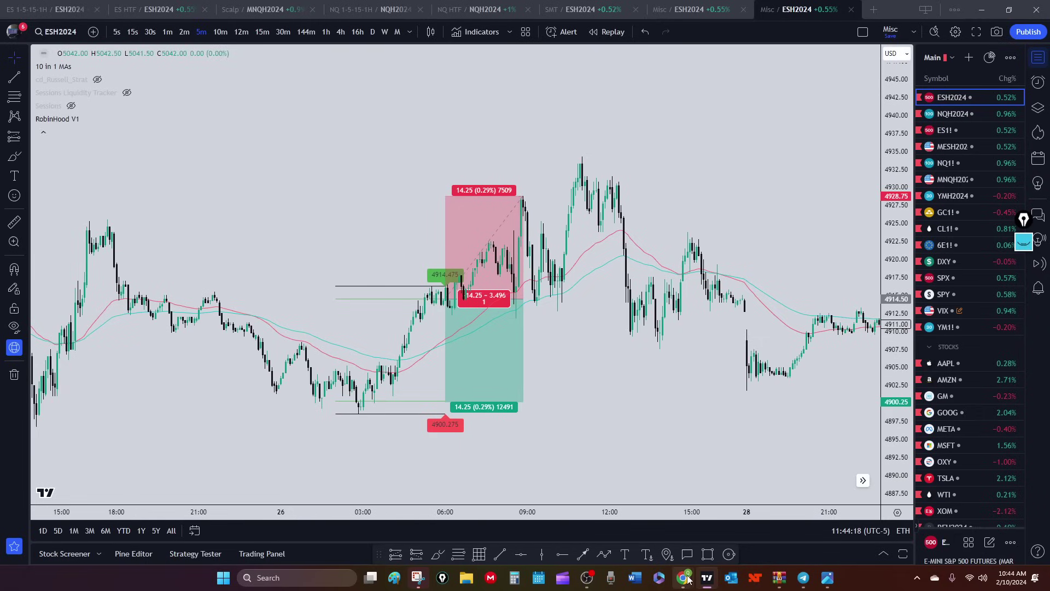
# Switch to the Fire Move Backtest spreadsheet, check the Jan-26 trade row, and shrink its window to reveal the ESH2024 chart.
pyautogui.click(623, 520)
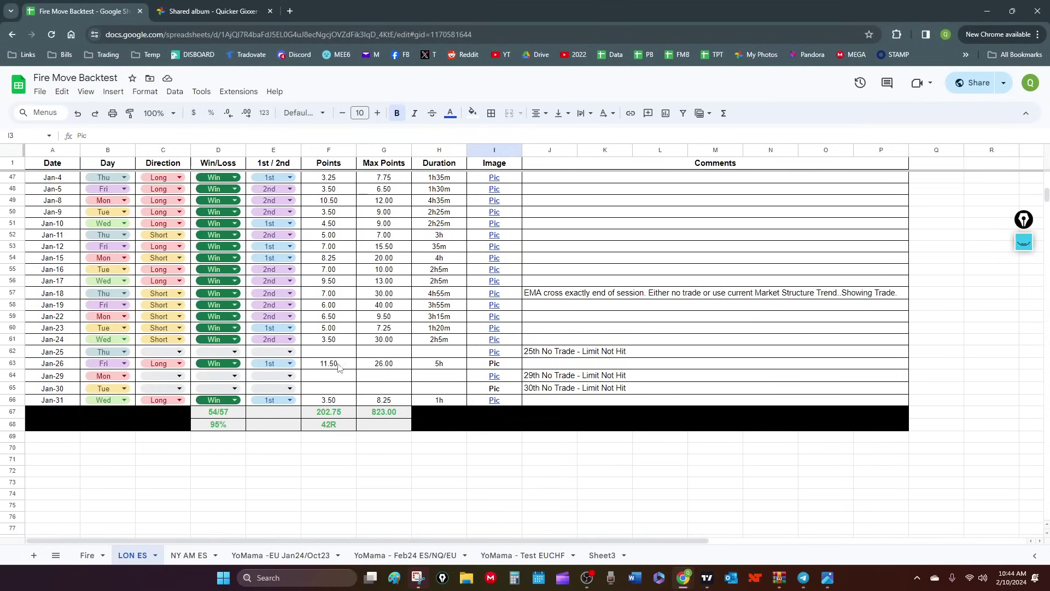
pyautogui.click(497, 365)
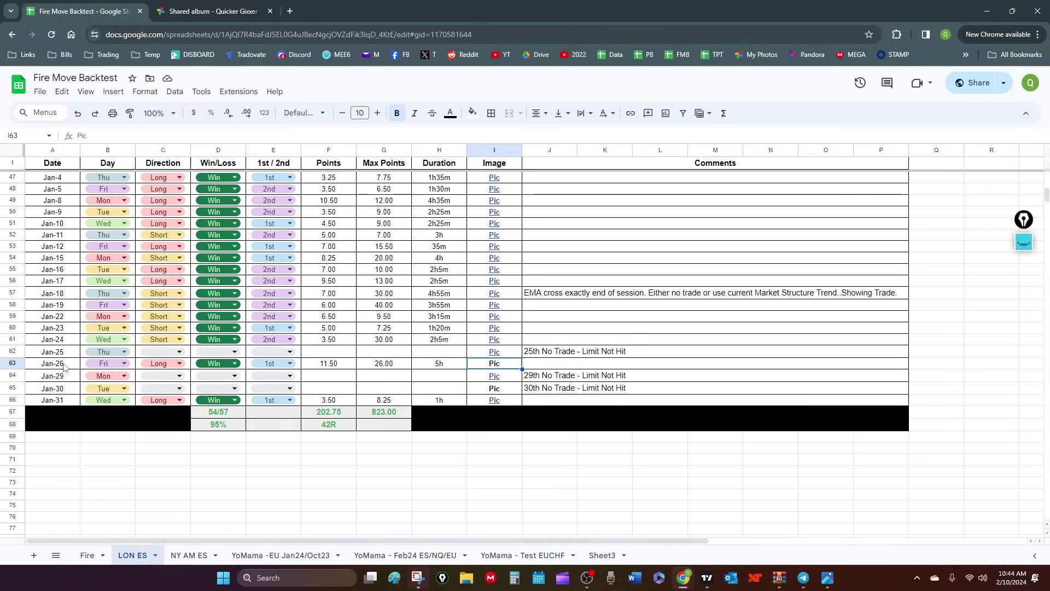
pyautogui.doubleClick(350, 8)
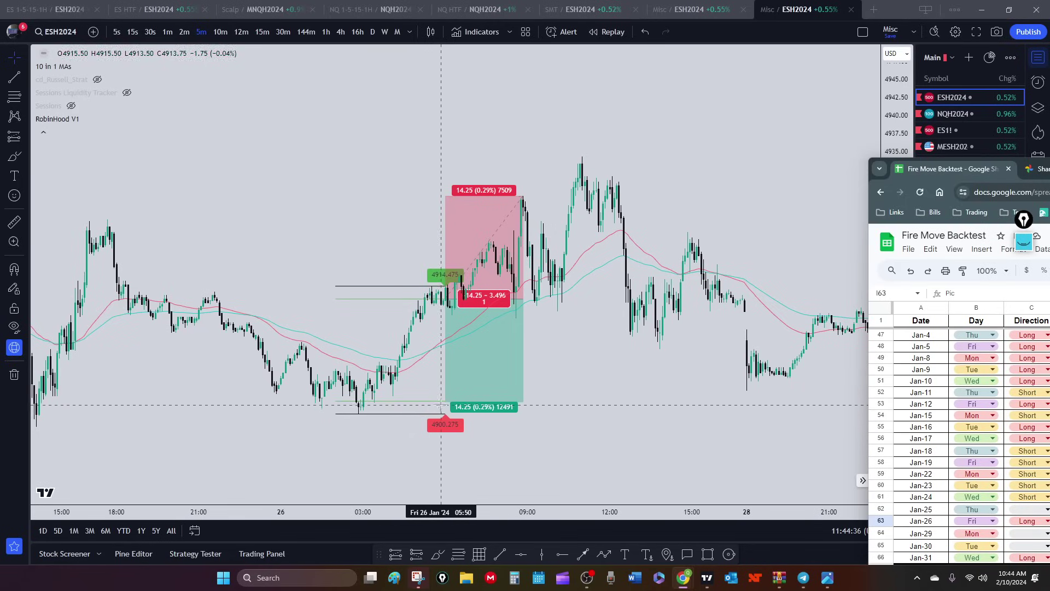
# Inspect the short position on the 26 January range and delete it from the chart.
pyautogui.click(448, 301)
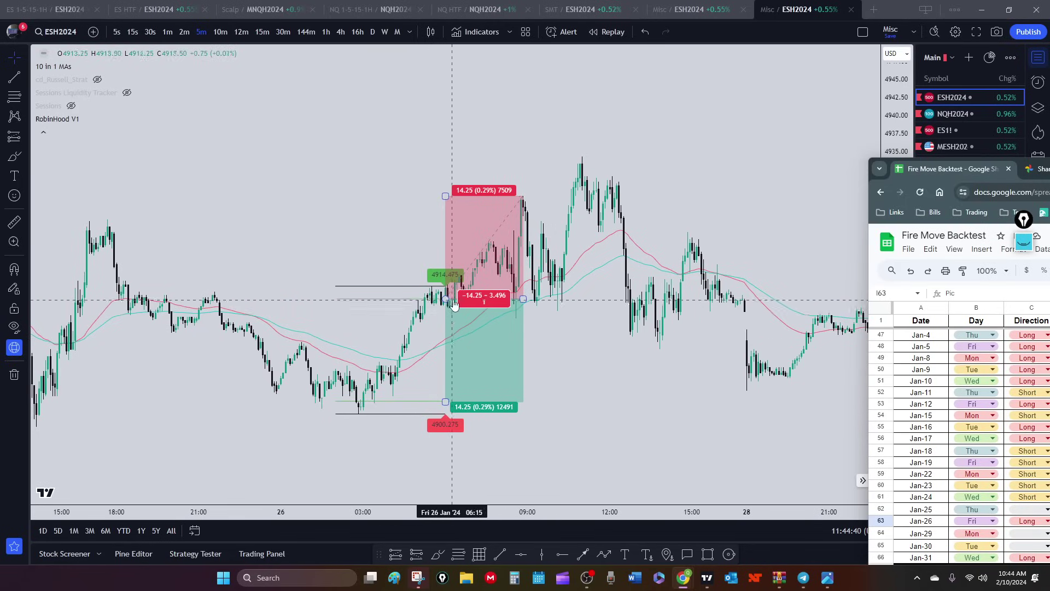
pyautogui.scroll(2, 494, 415)
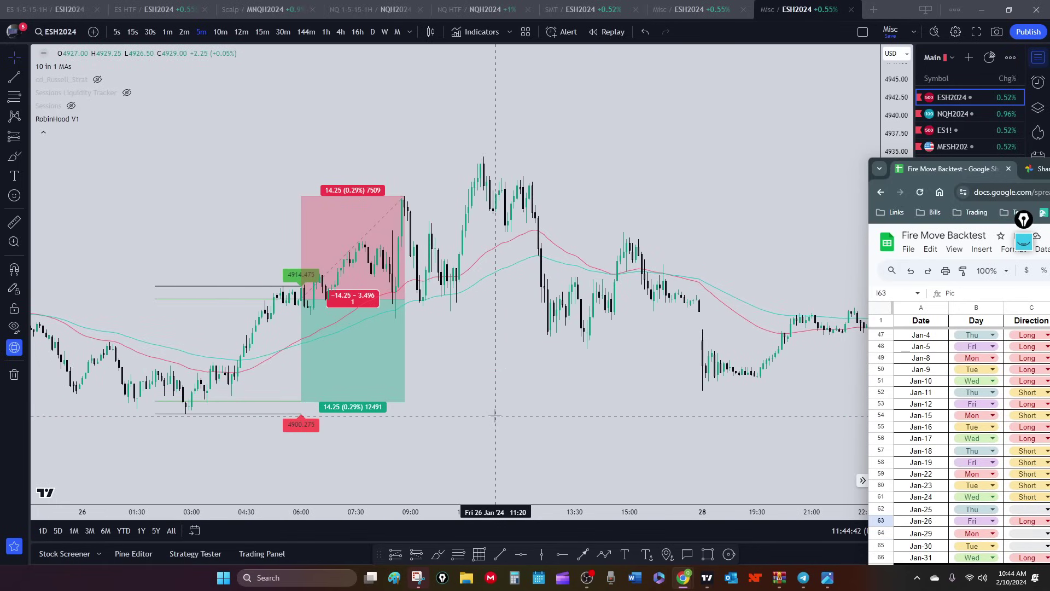
pyautogui.click(331, 290)
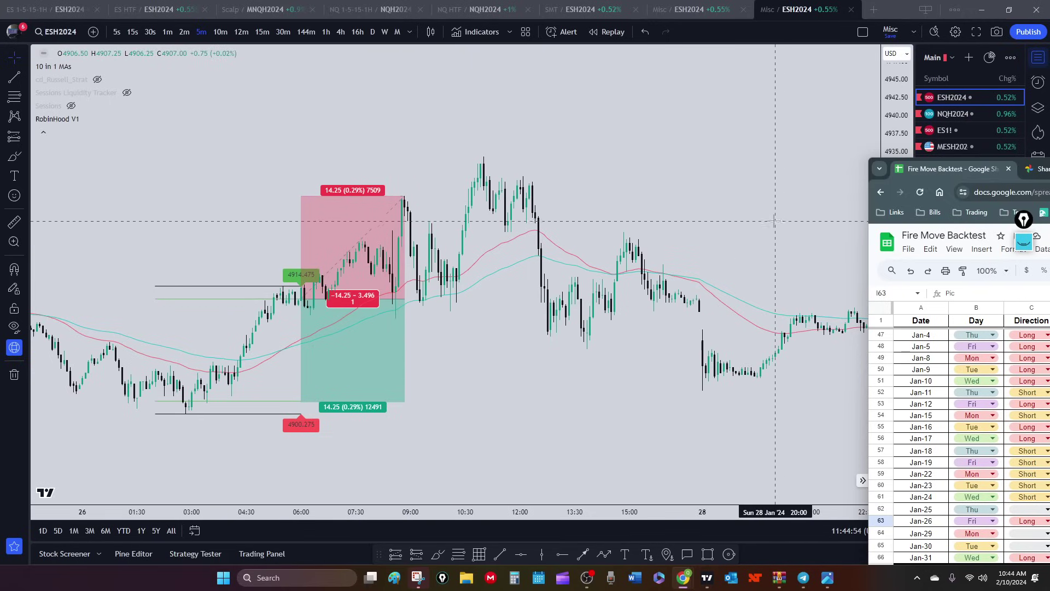
pyautogui.click(316, 340)
pyautogui.press('Delete')
# Go back through the 25 January session on the chart and examine the 24 January session's range.
pyautogui.moveTo(143, 225); pyautogui.dragTo(375, 225)
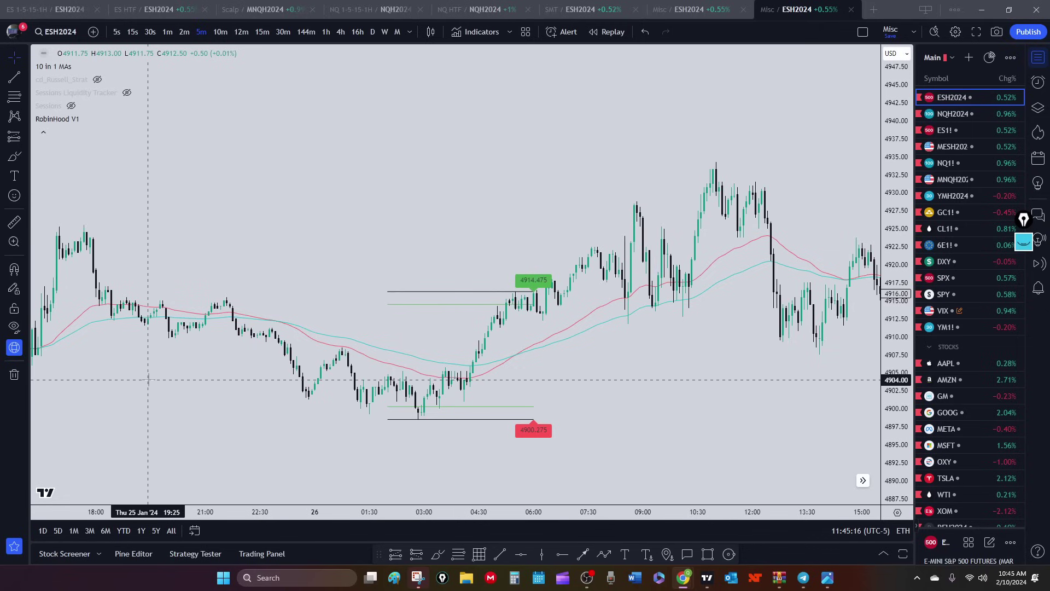
pyautogui.moveTo(147, 379); pyautogui.dragTo(514, 317)
pyautogui.moveTo(249, 387); pyautogui.dragTo(298, 387)
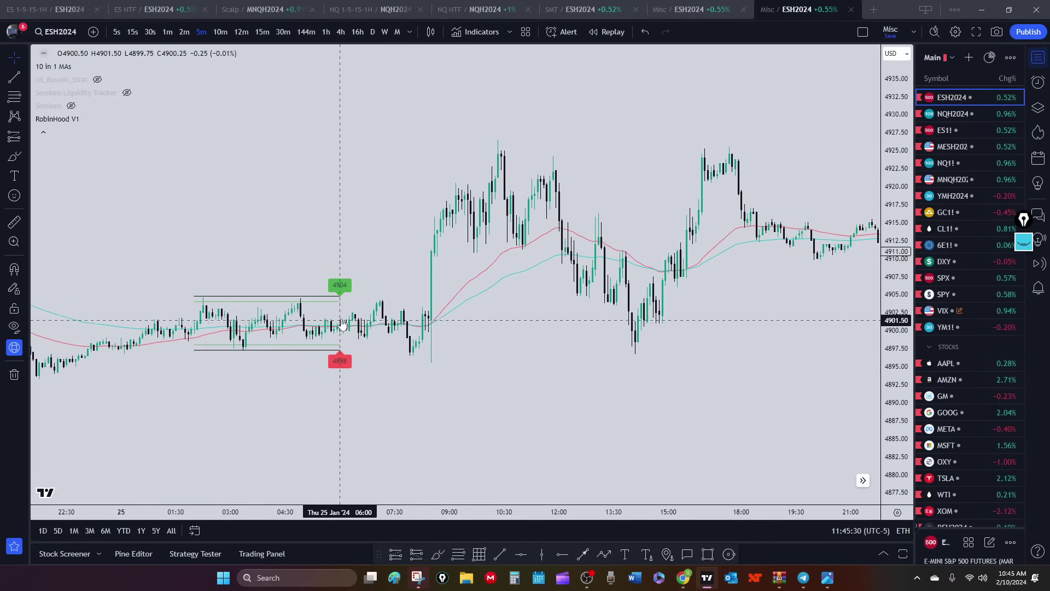
pyautogui.hscroll(-5, 343, 339)
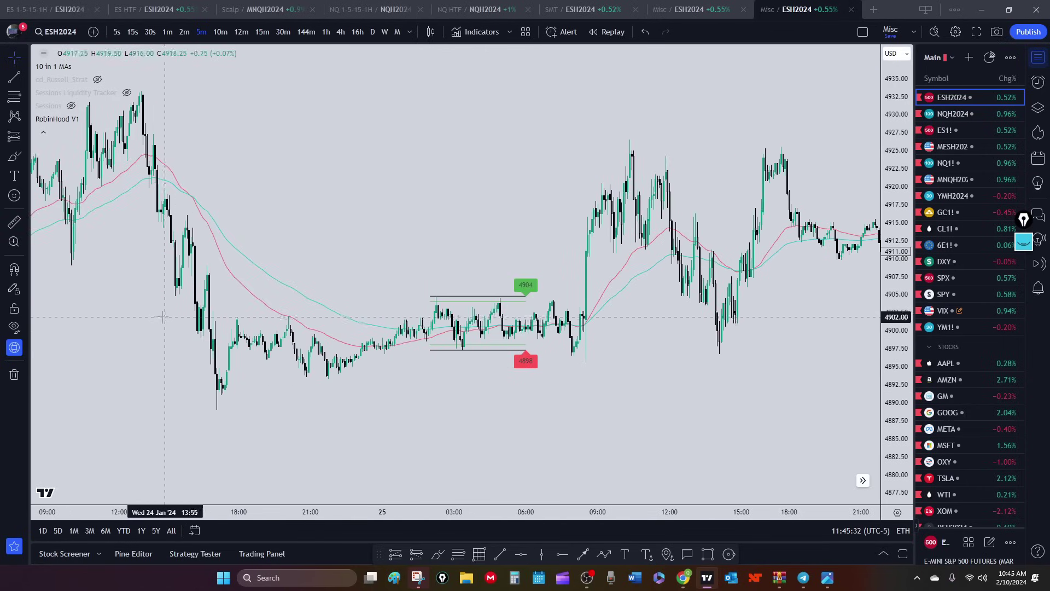
pyautogui.moveTo(164, 317); pyautogui.dragTo(420, 377)
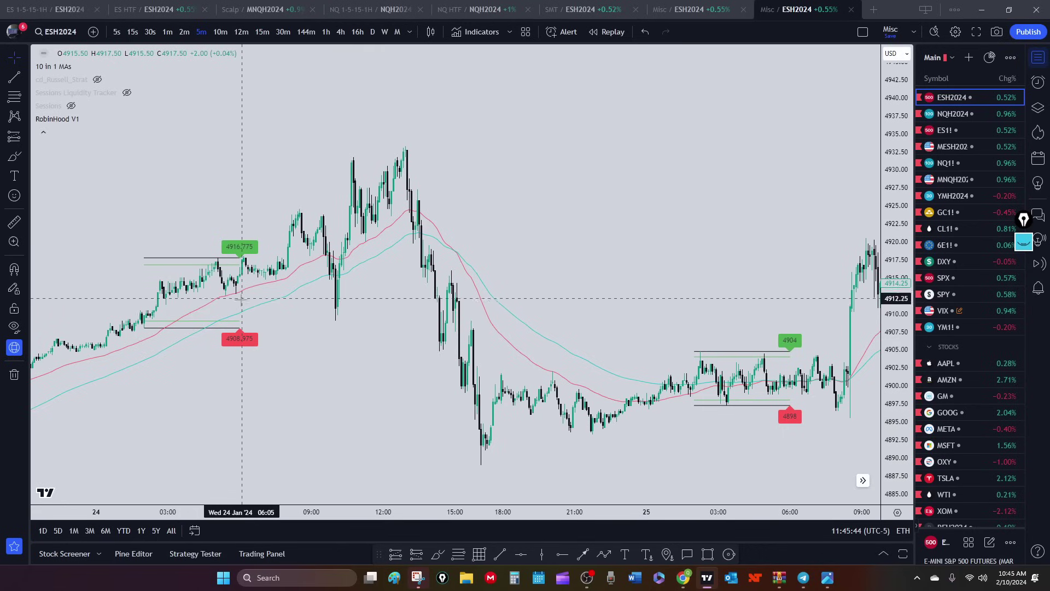
pyautogui.moveTo(288, 377); pyautogui.dragTo(351, 372)
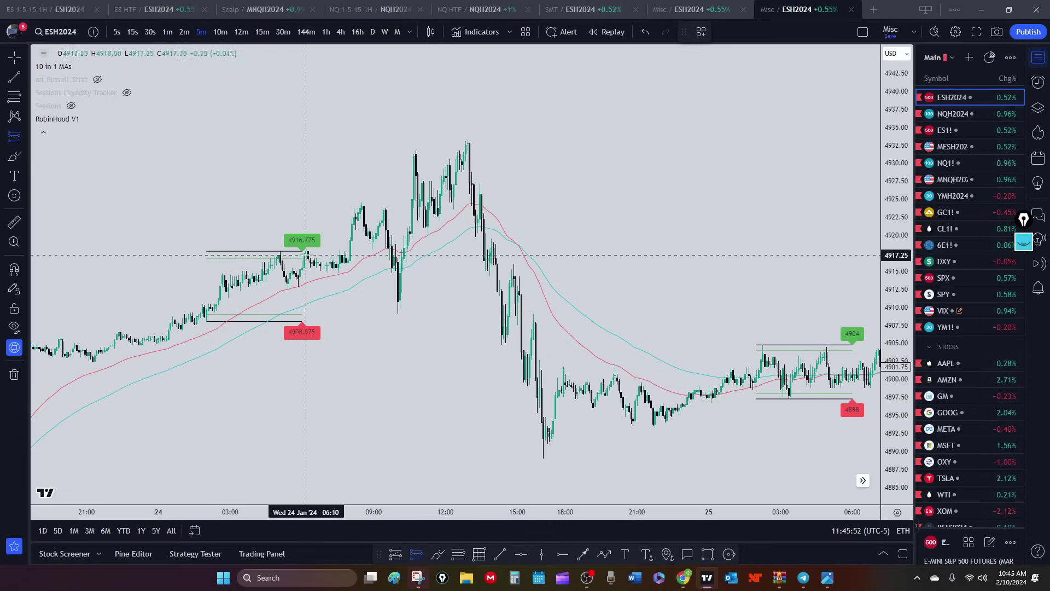
# Place a short position at 4916.75 from 06:20 on 24 January, with its target at 4909.00 and stop at 4924.50.
pyautogui.click(310, 258)
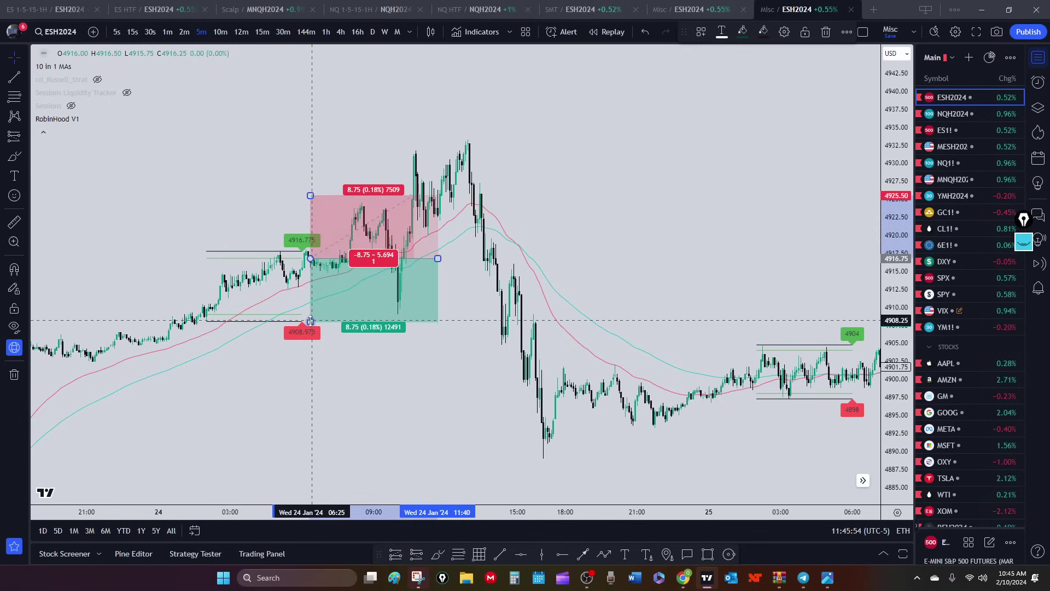
pyautogui.moveTo(311, 322); pyautogui.dragTo(311, 314)
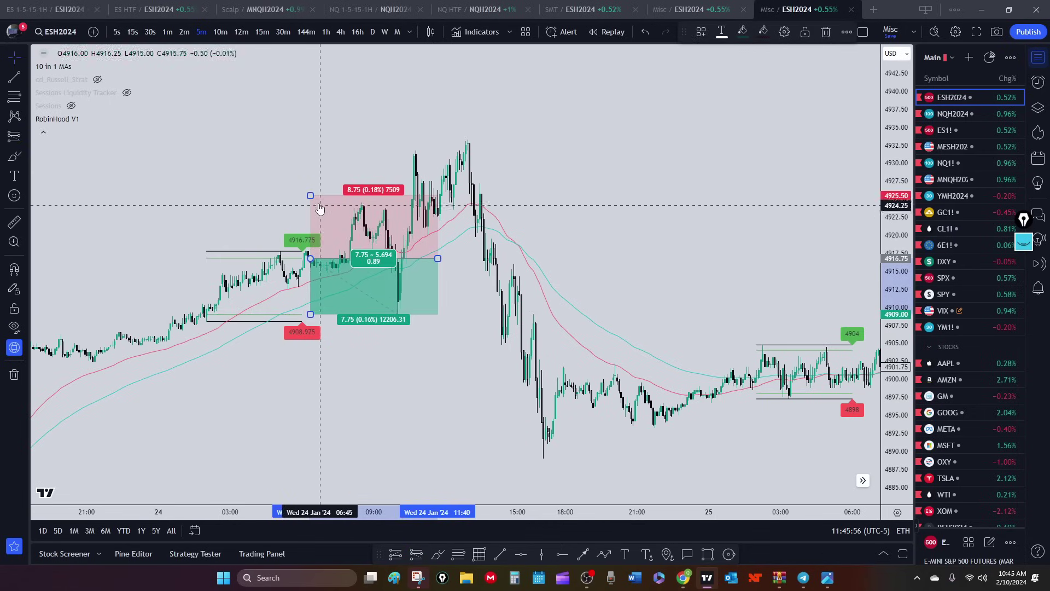
pyautogui.moveTo(310, 195); pyautogui.dragTo(310, 202)
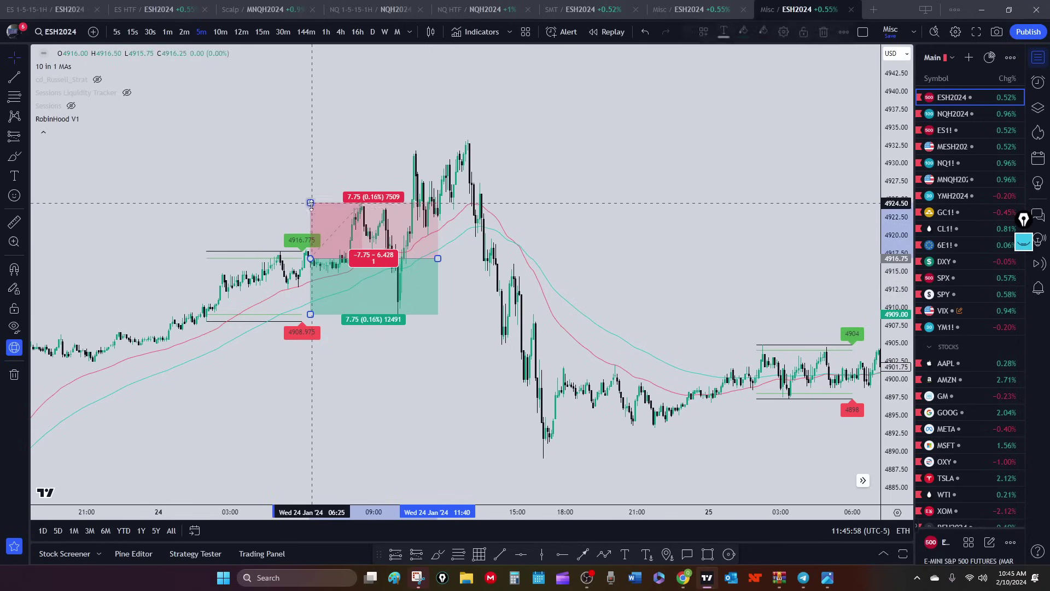
pyautogui.scroll(3, 246, 317)
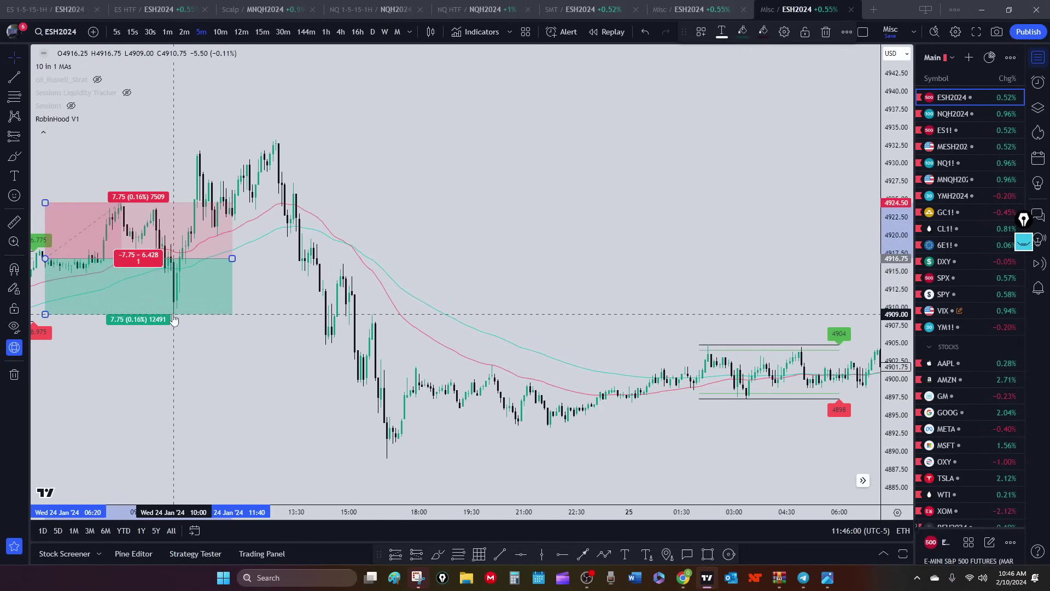
pyautogui.hscroll(-3, 171, 383)
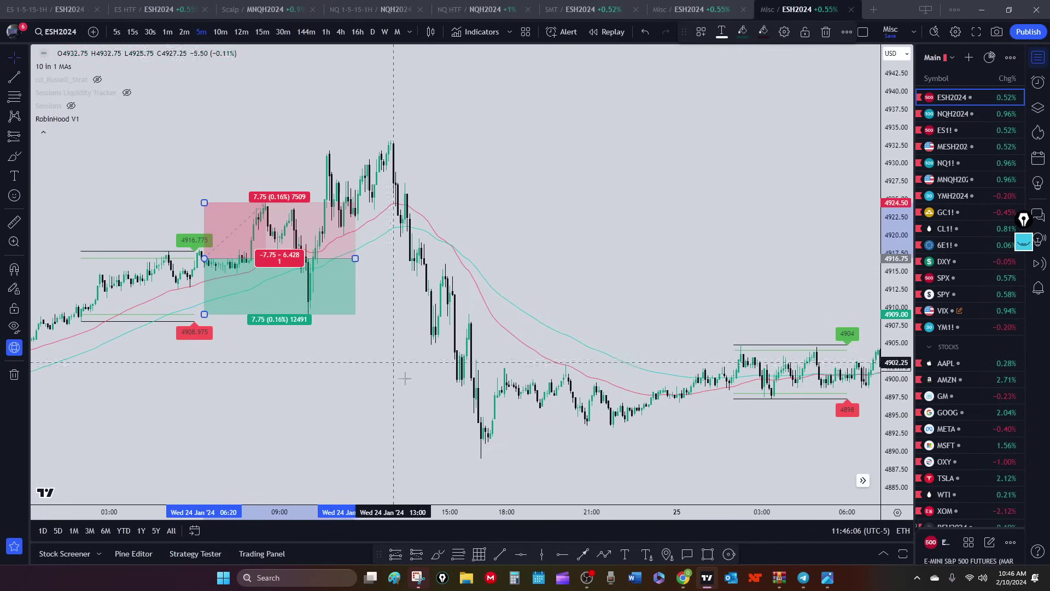
# Place a long position at 4924.50 from 11:50 on 24 January, with a 7.75-point stop and a 4-point target.
pyautogui.click(360, 203)
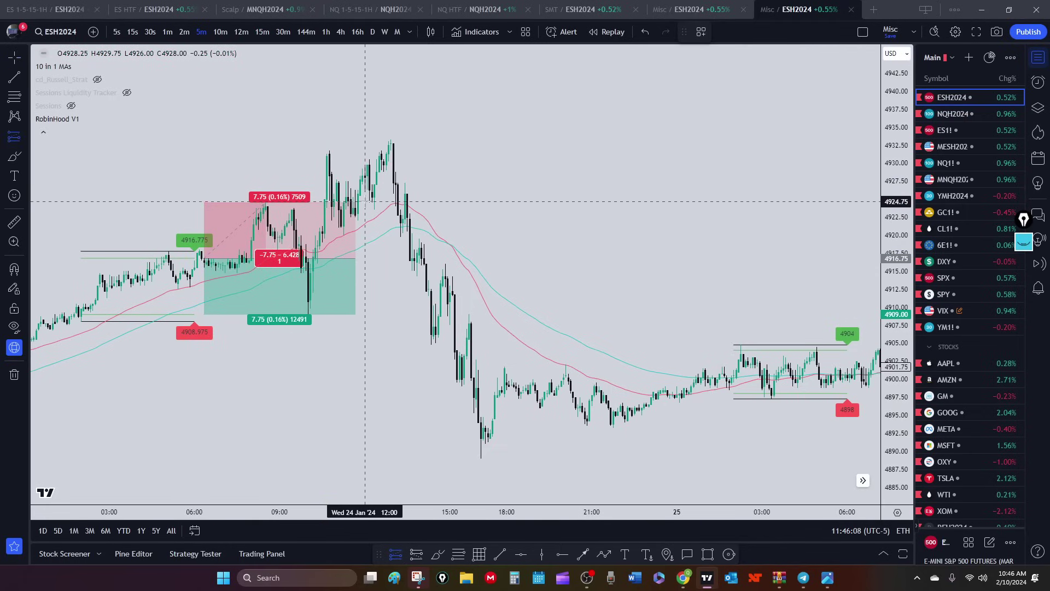
pyautogui.click(360, 203)
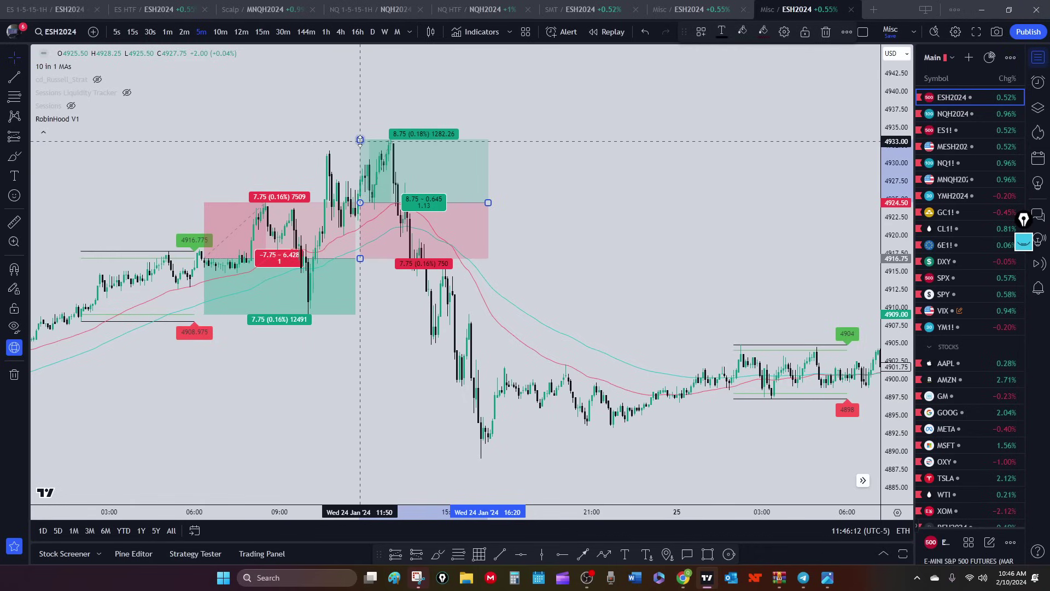
pyautogui.moveTo(360, 140); pyautogui.dragTo(360, 174)
pyautogui.click(482, 120)
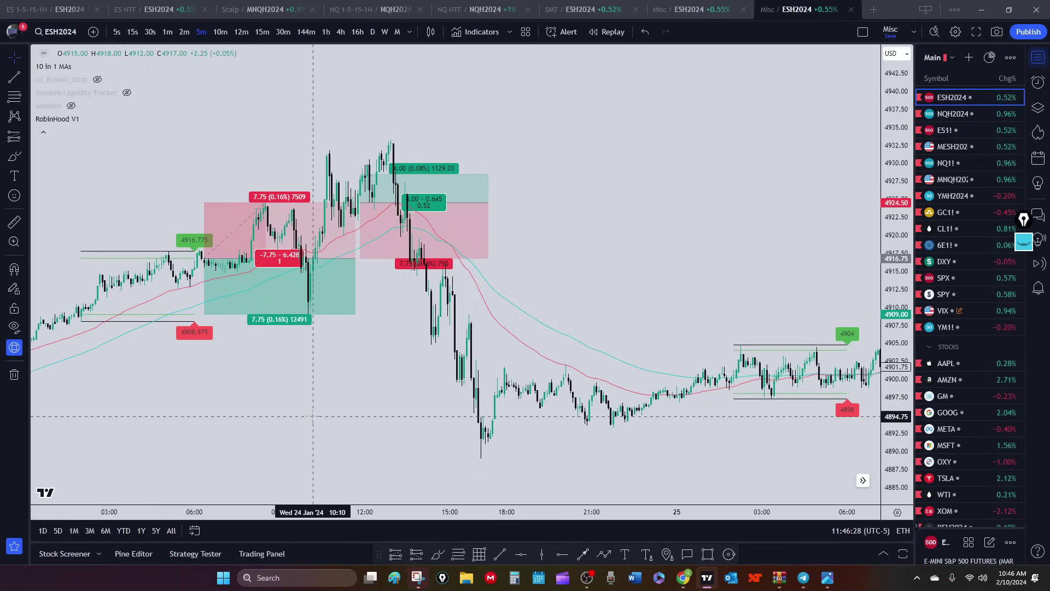
pyautogui.moveTo(350, 392); pyautogui.dragTo(472, 402)
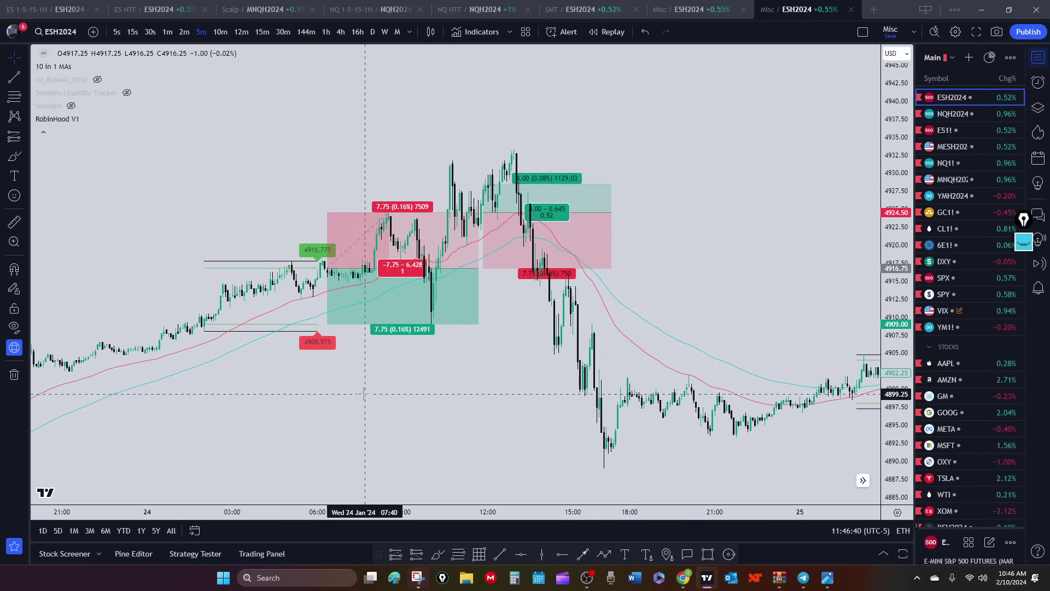
# Delete the short and long positions from the 24 January session.
pyautogui.scroll(-4, 389, 371)
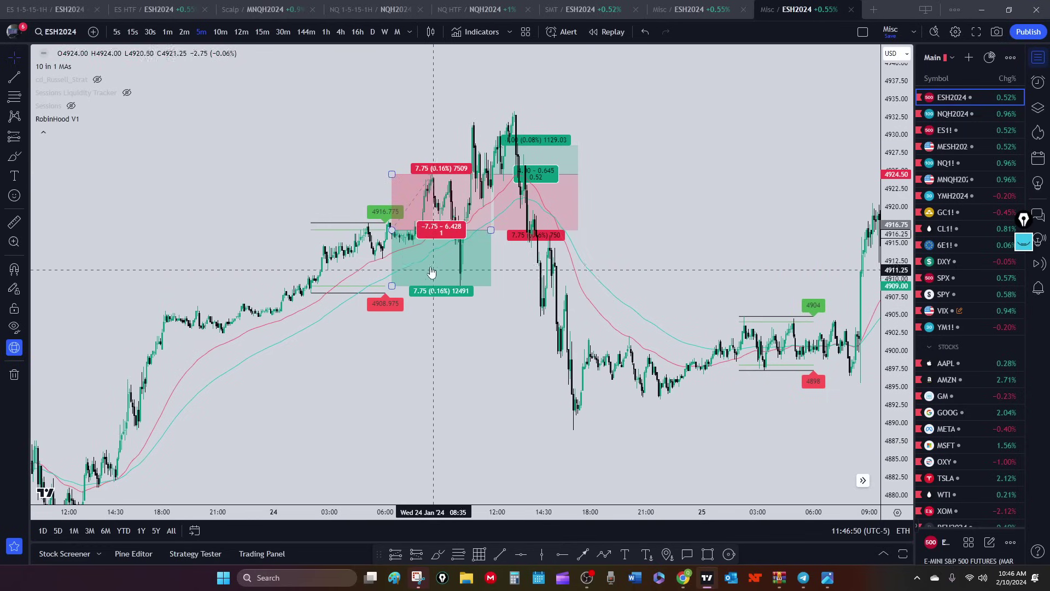
pyautogui.press('Delete')
pyautogui.click(499, 218)
pyautogui.press('Delete')
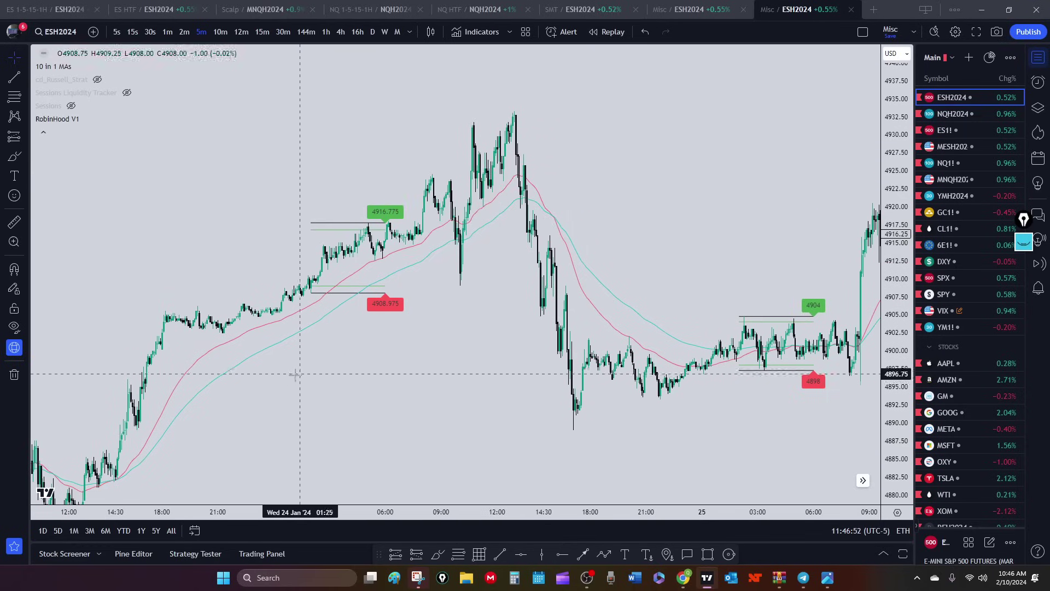
# Go back to the 23 January session and start a bar replay from about 09:00 that day.
pyautogui.moveTo(301, 370); pyautogui.dragTo(577, 266)
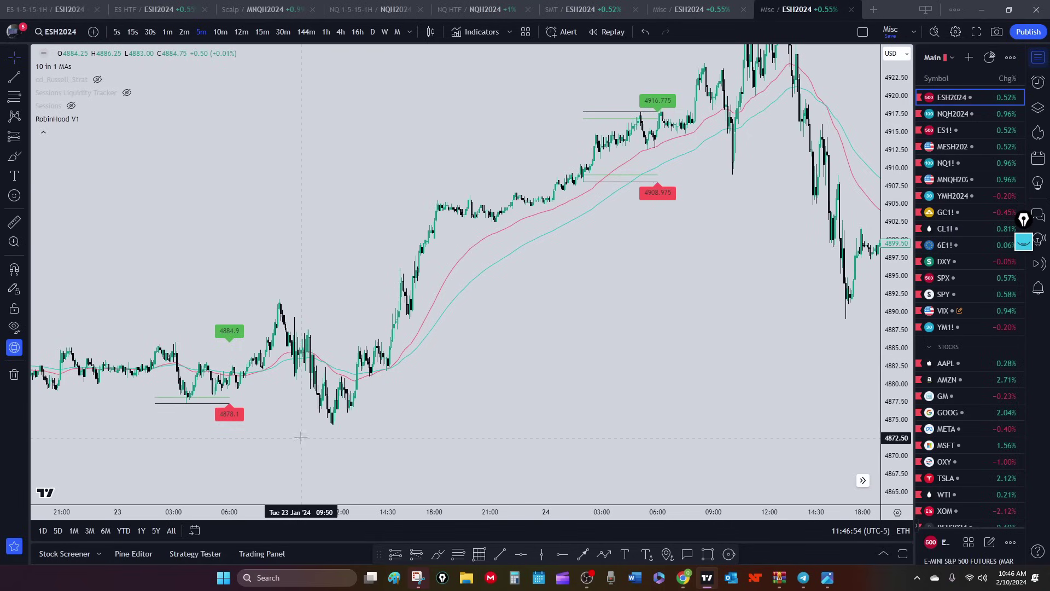
pyautogui.moveTo(298, 434); pyautogui.dragTo(393, 415)
pyautogui.moveTo(163, 424)
pyautogui.mouseDown()
pyautogui.moveTo(501, 432)
pyautogui.moveTo(159, 419)
pyautogui.mouseUp()
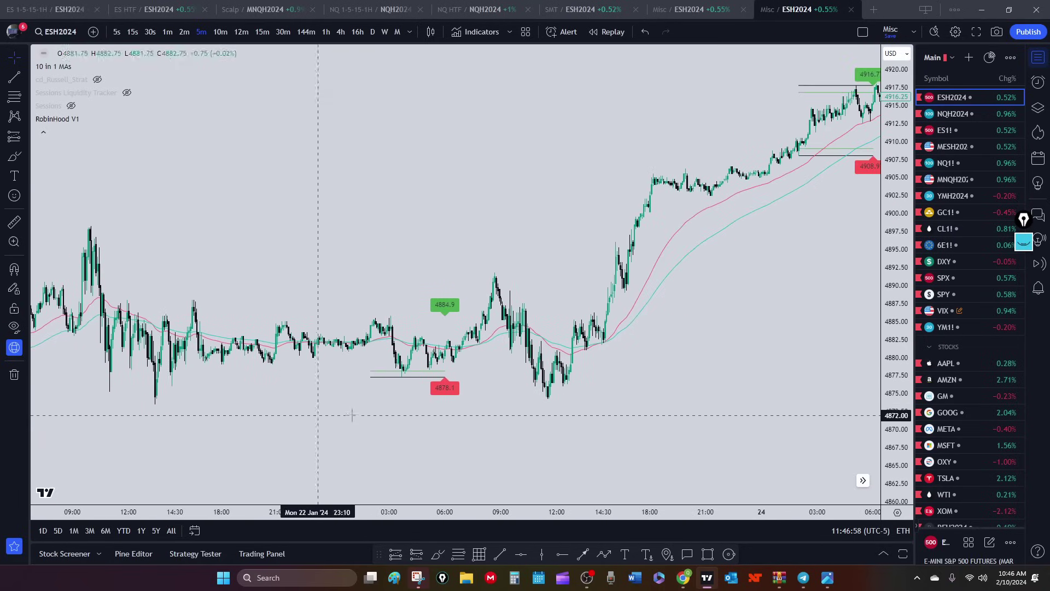
pyautogui.moveTo(509, 406); pyautogui.dragTo(420, 410)
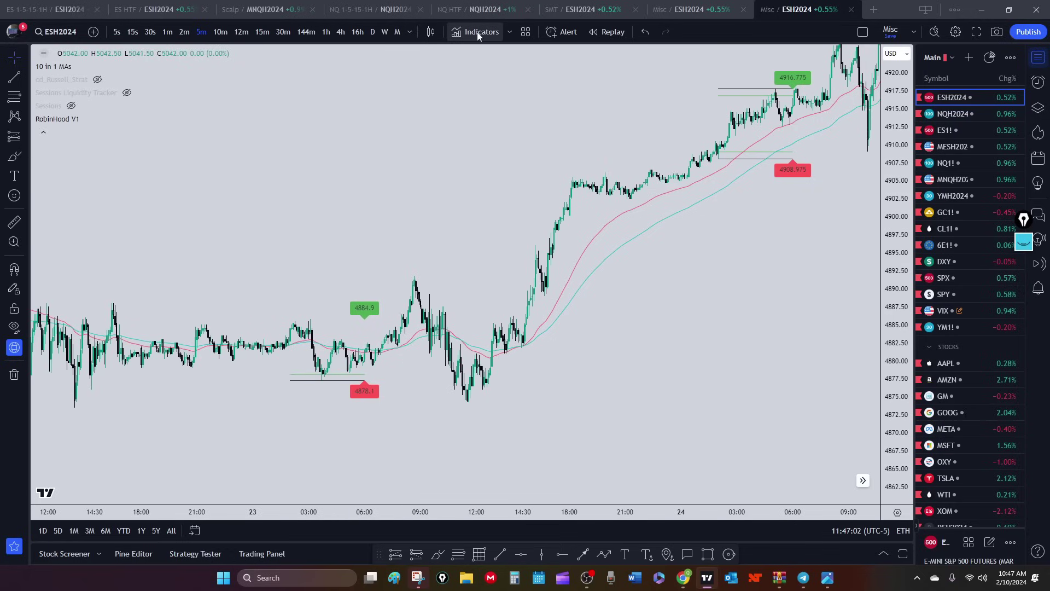
pyautogui.click(607, 32)
pyautogui.click(422, 244)
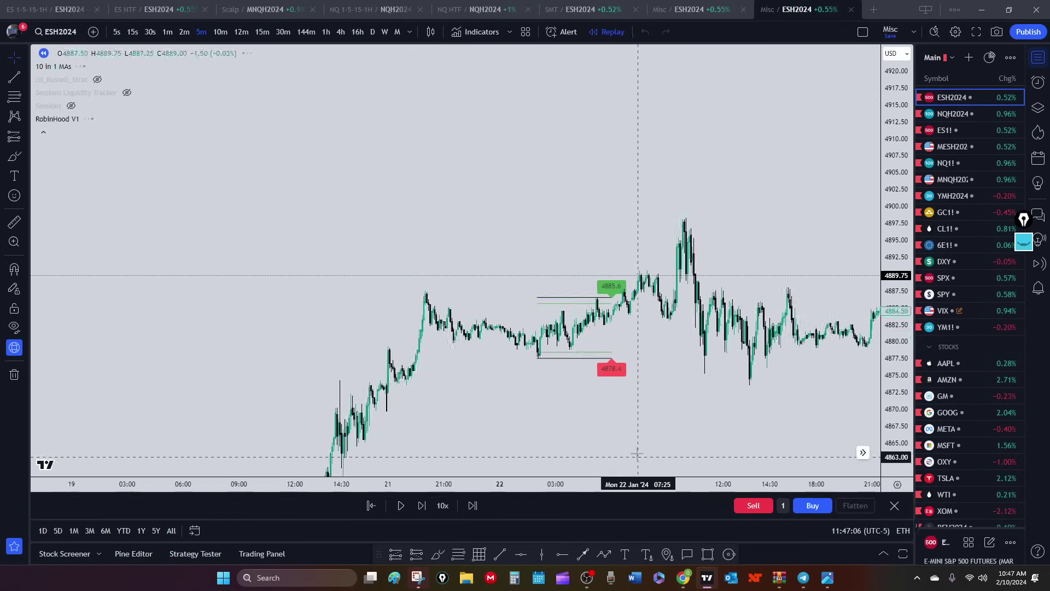
# Place a short position at 4885.50 on the 22 January range with target 4878.25 and stop 4892.75, ending it at 09:30.
pyautogui.moveTo(628, 424); pyautogui.dragTo(414, 398)
pyautogui.hscroll(-10, 414, 398)
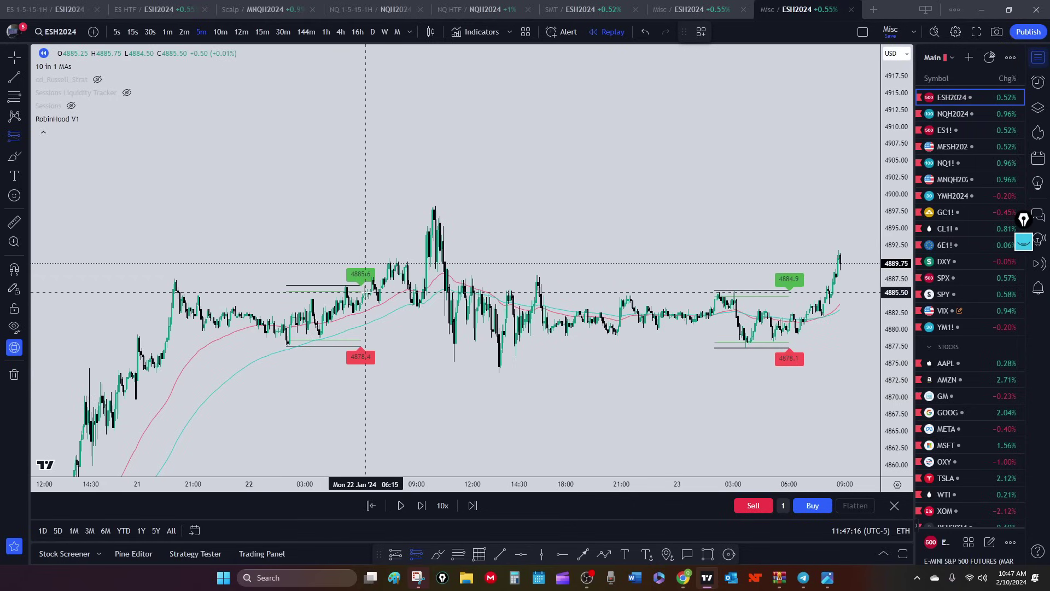
pyautogui.click(366, 292)
pyautogui.moveTo(366, 387); pyautogui.dragTo(372, 342)
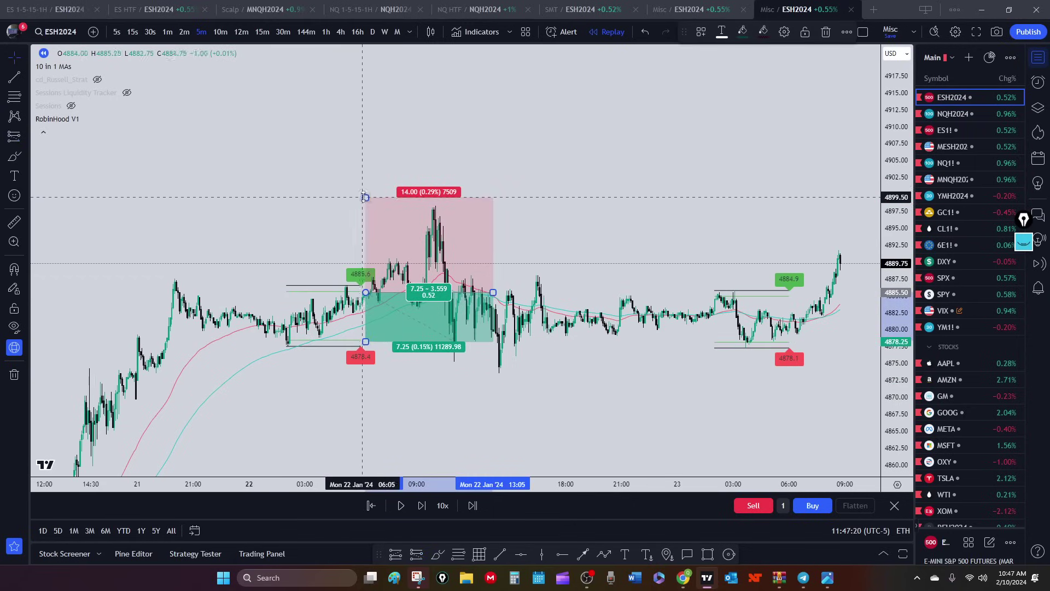
pyautogui.moveTo(366, 197); pyautogui.dragTo(369, 243)
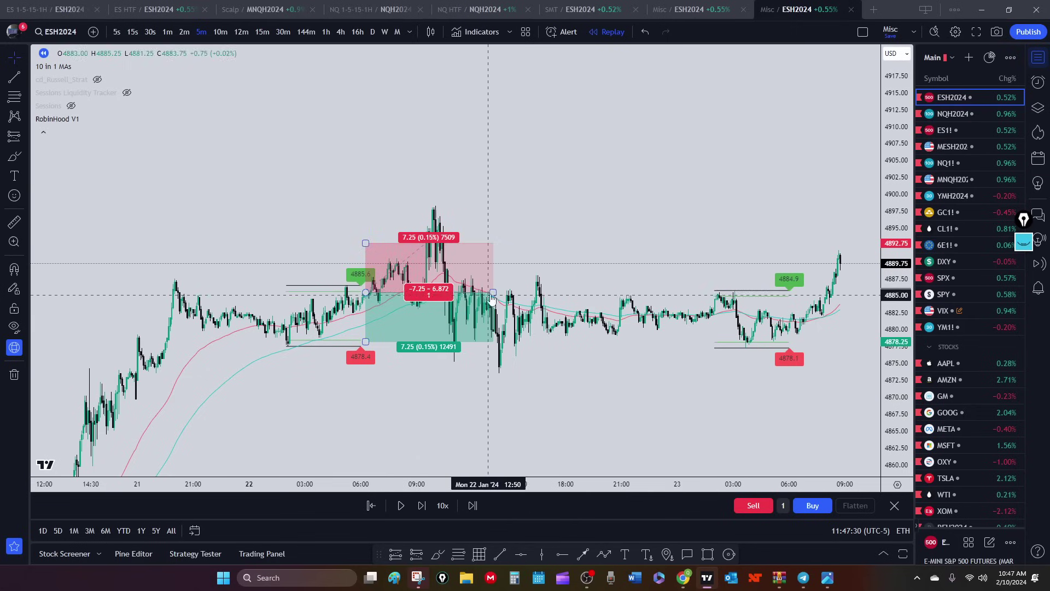
pyautogui.click(426, 291)
pyautogui.moveTo(493, 292); pyautogui.dragTo(426, 293)
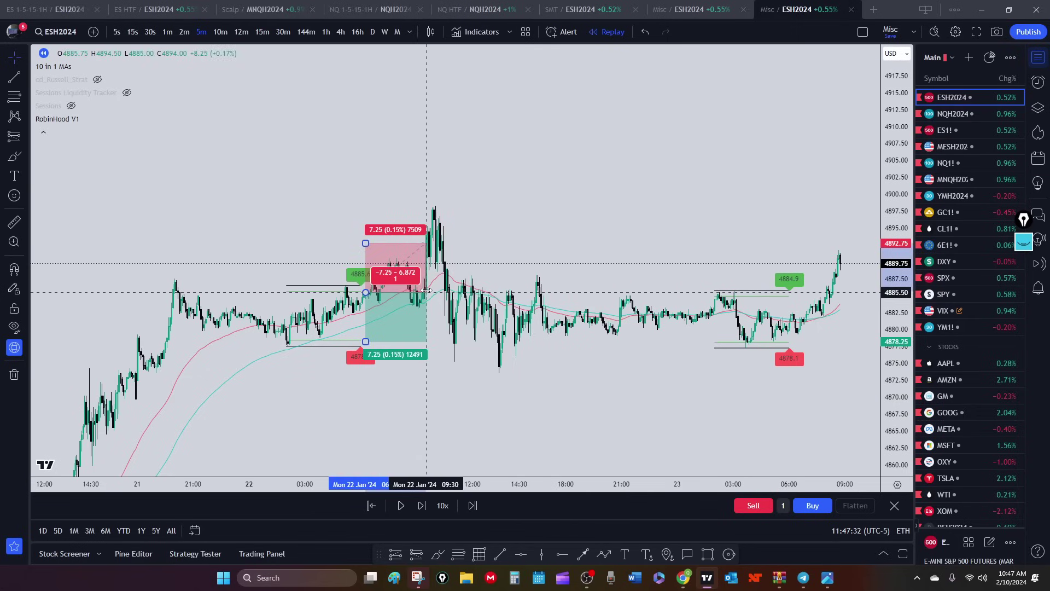
# Place a long position at 4892.75 from 10:15 on 22 January, with a 7.25-point stop and a 3.75-point target.
pyautogui.click(393, 556)
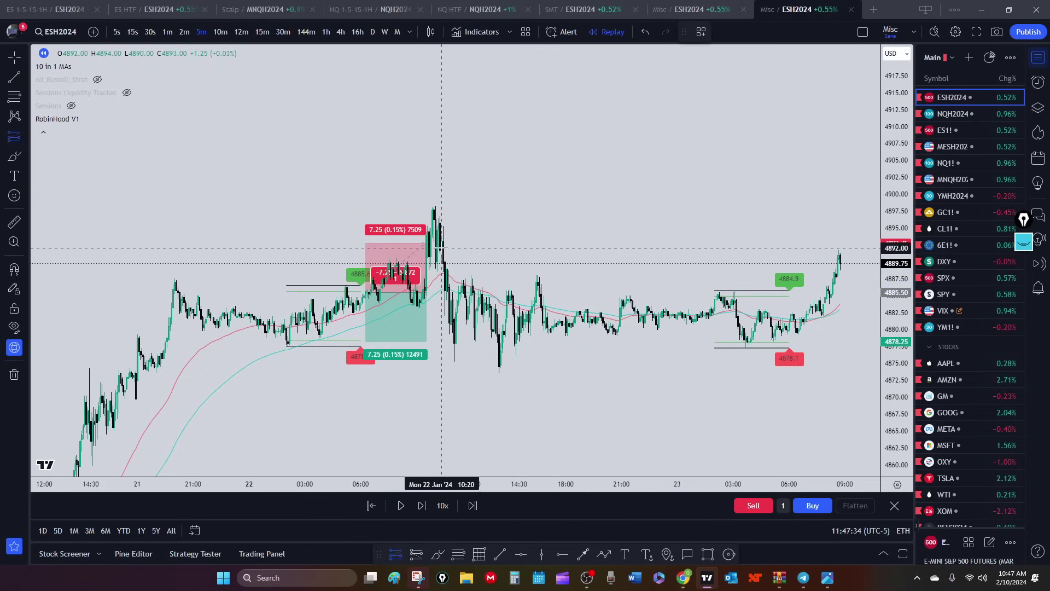
pyautogui.click(440, 243)
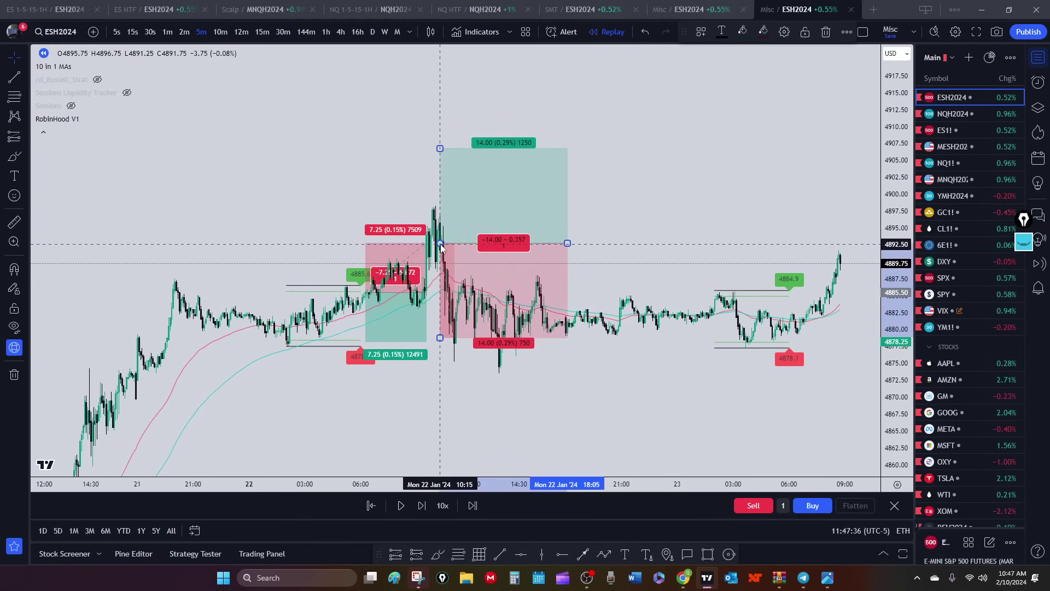
pyautogui.moveTo(439, 337); pyautogui.dragTo(440, 293)
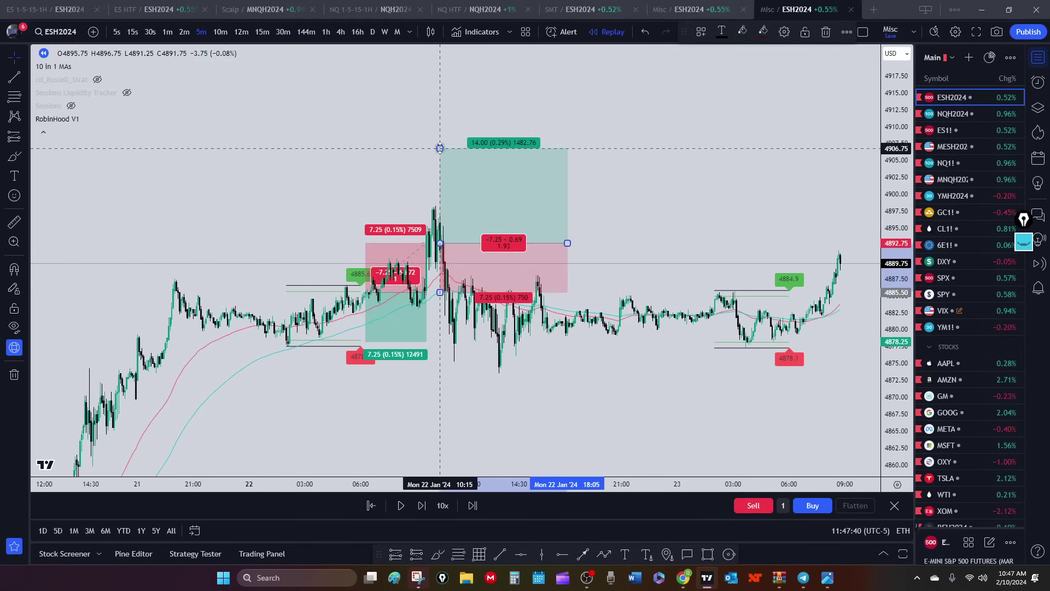
pyautogui.moveTo(439, 147); pyautogui.dragTo(446, 216)
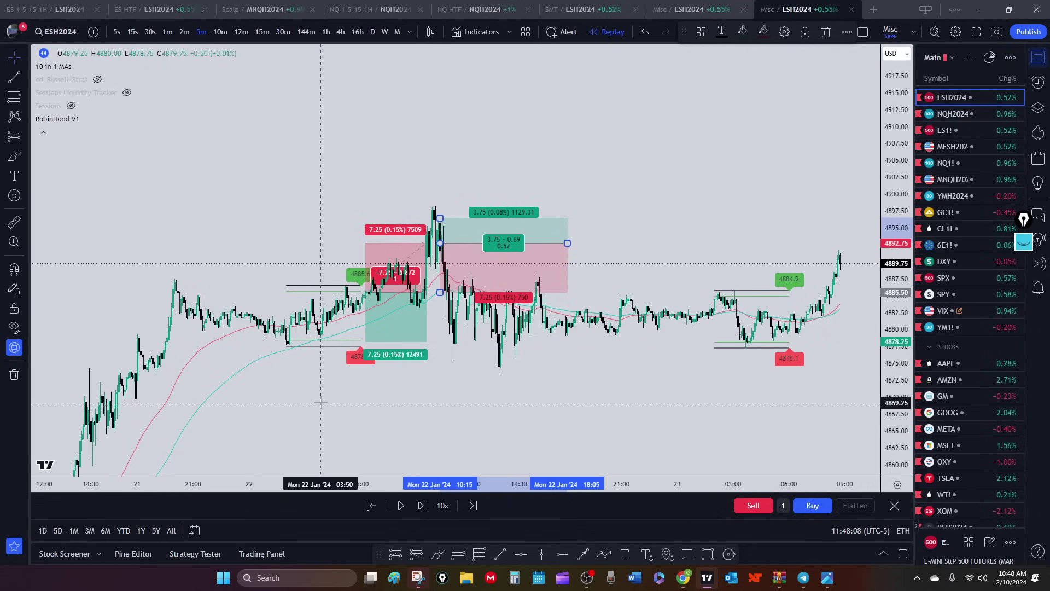
# Delete the long position from the 22 January session.
pyautogui.scroll(2, 329, 399)
pyautogui.moveTo(328, 398); pyautogui.dragTo(410, 375)
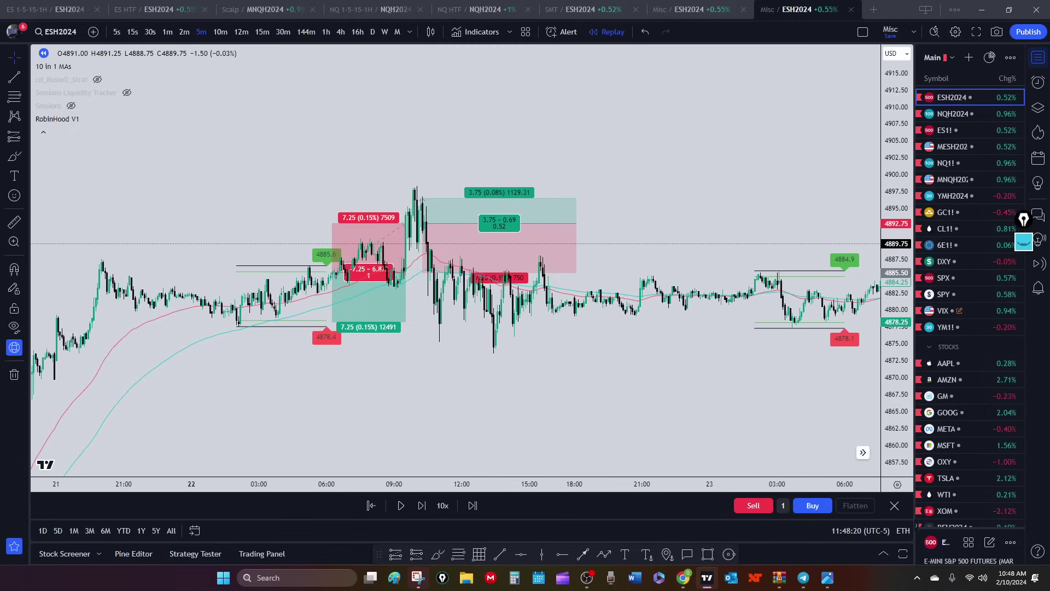
pyautogui.click(464, 238)
pyautogui.press('Delete')
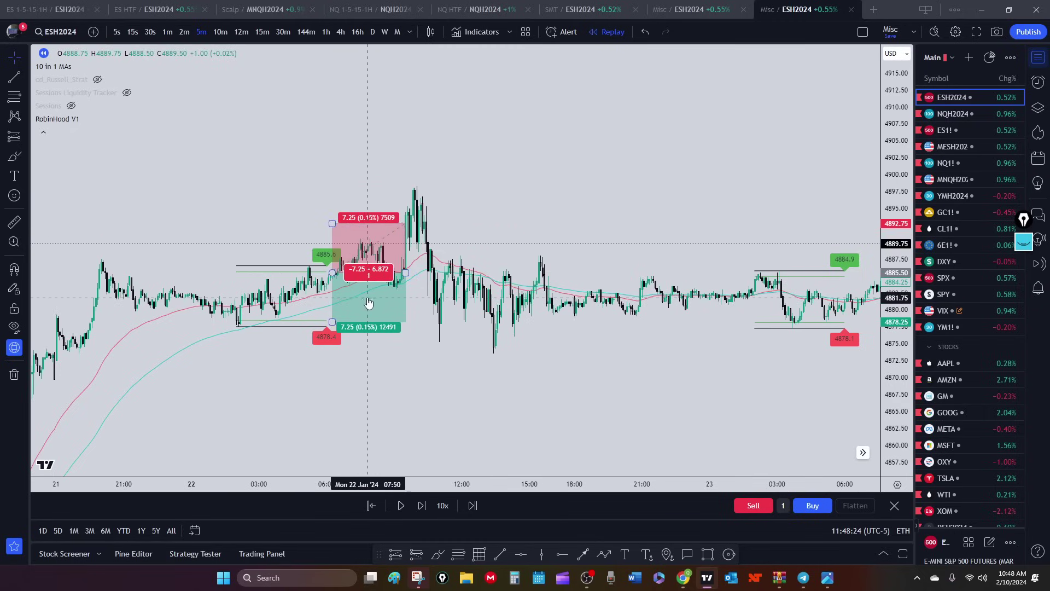
pyautogui.moveTo(325, 376); pyautogui.dragTo(452, 372)
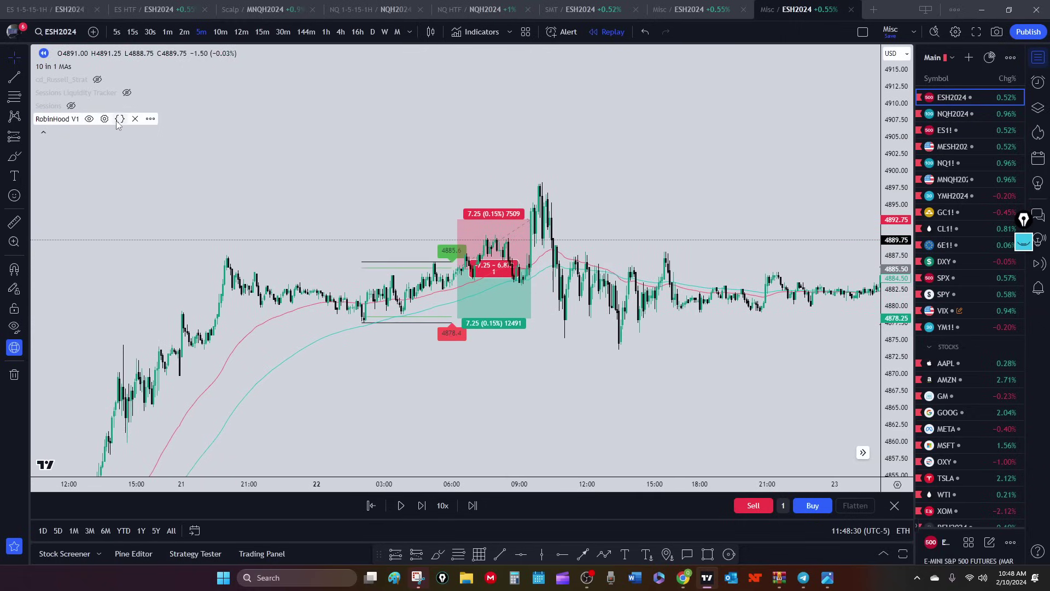
# Set the RobinHood V1 indicator's Session 1 times to 20:00–00:00.
pyautogui.click(105, 118)
pyautogui.click(522, 253)
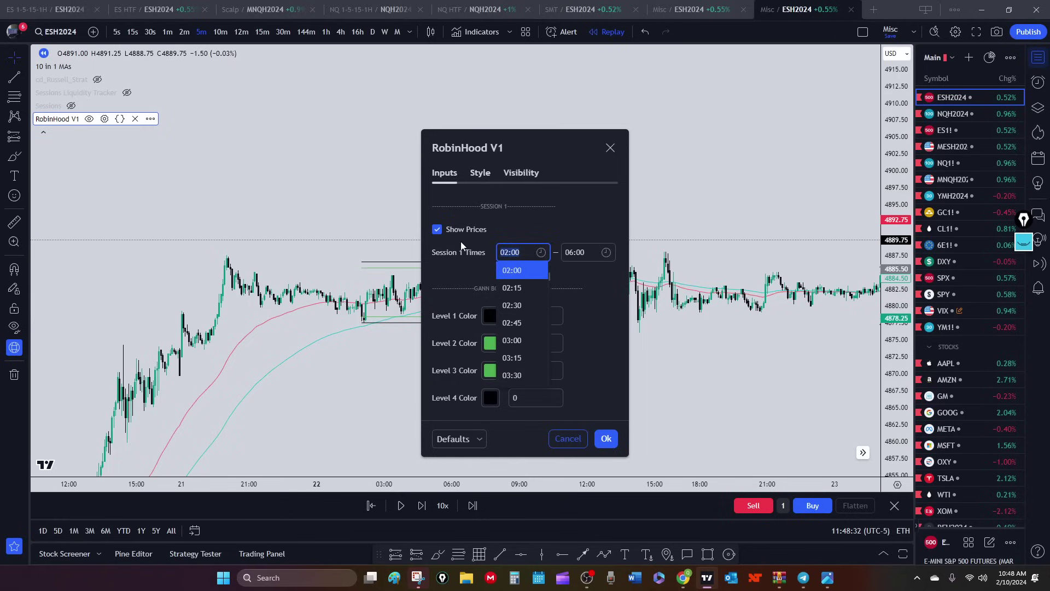
pyautogui.write('20')
pyautogui.press('Return')
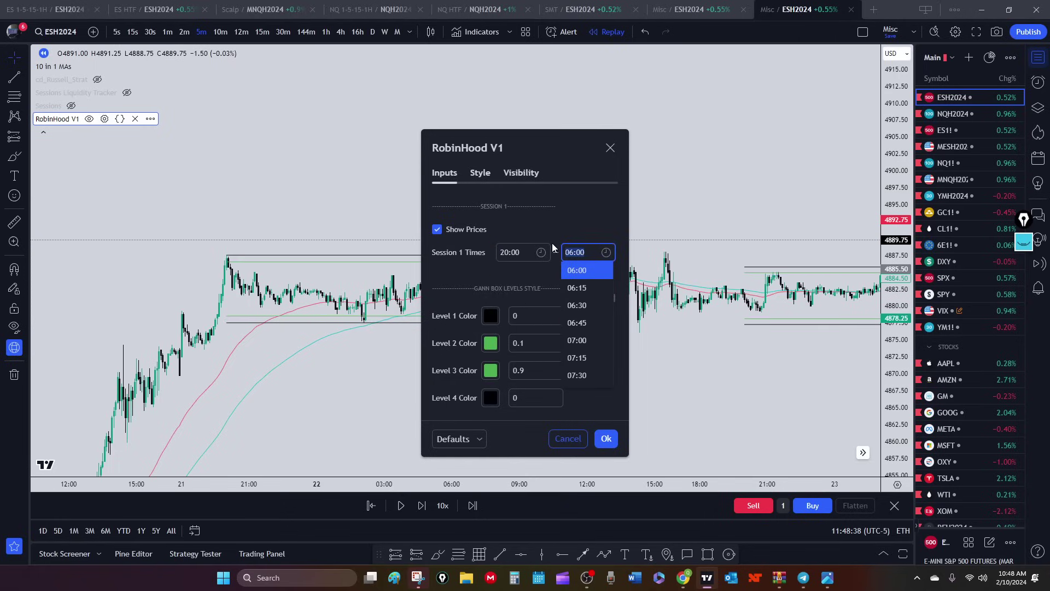
pyautogui.write('00')
pyautogui.click(606, 440)
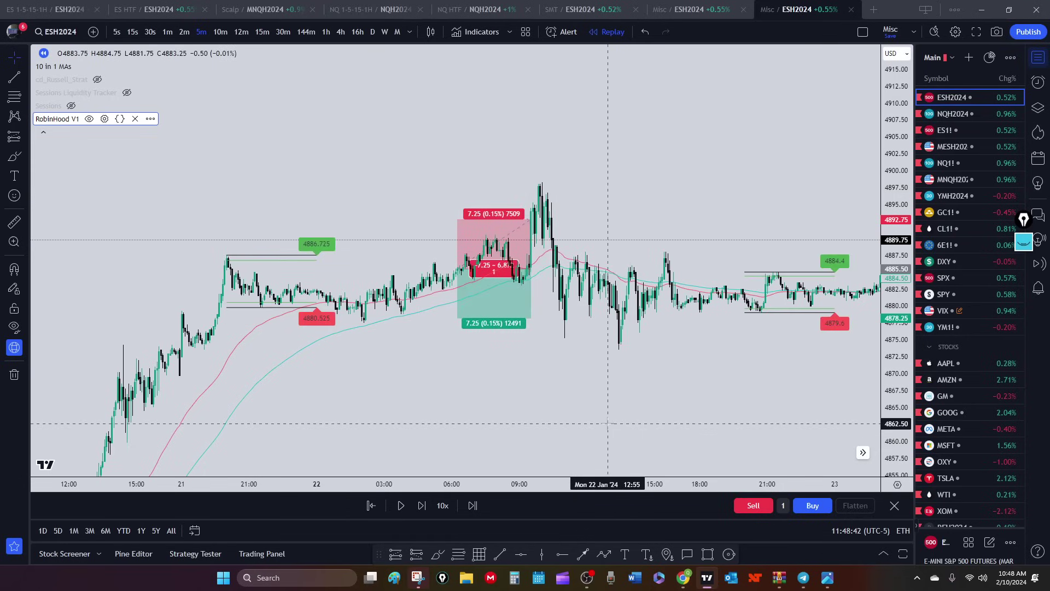
# Delete the short position from the 22 January session and go back to examine the 19 January session's range.
pyautogui.click(481, 242)
pyautogui.press('Delete')
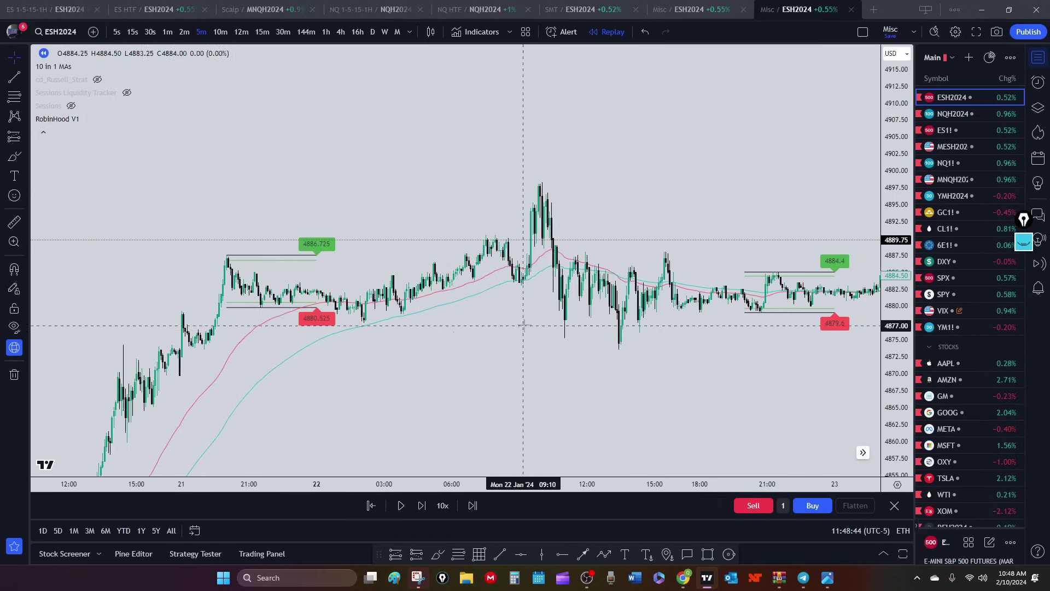
pyautogui.moveTo(496, 409); pyautogui.dragTo(434, 346)
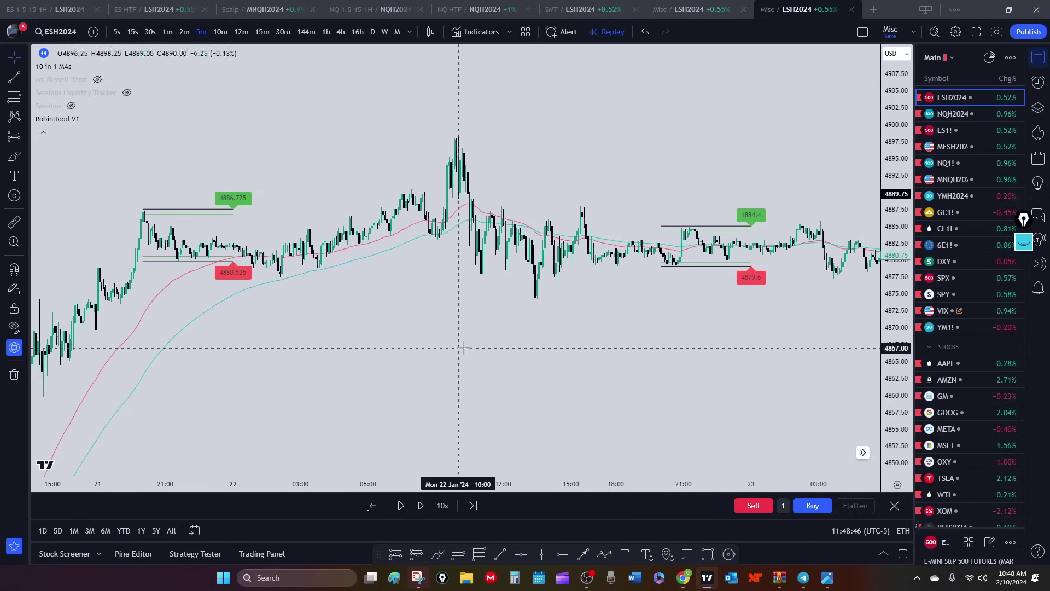
pyautogui.moveTo(361, 347); pyautogui.dragTo(466, 361)
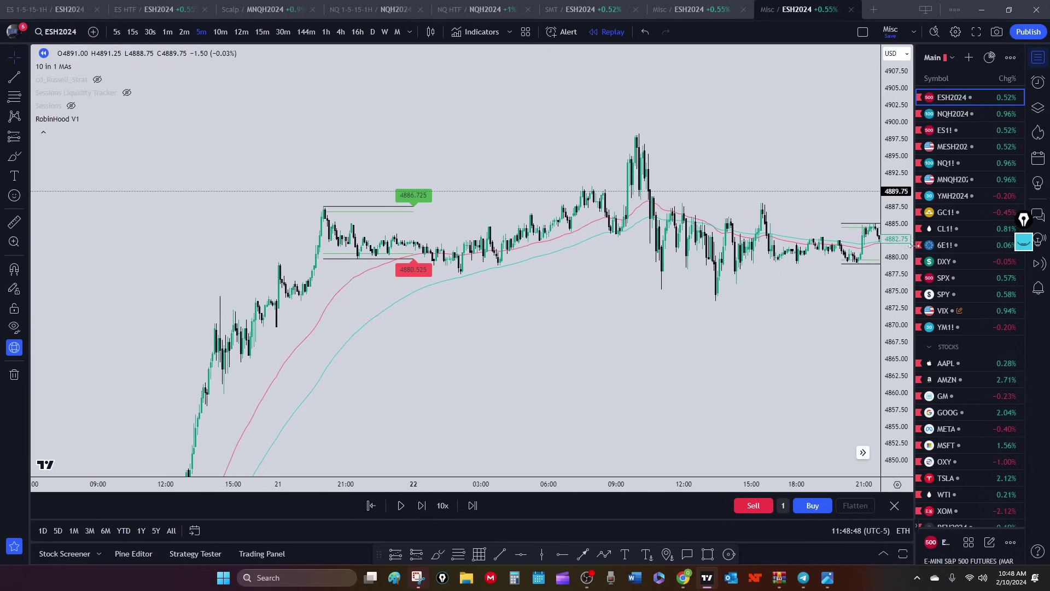
pyautogui.moveTo(912, 246); pyautogui.dragTo(912, 298)
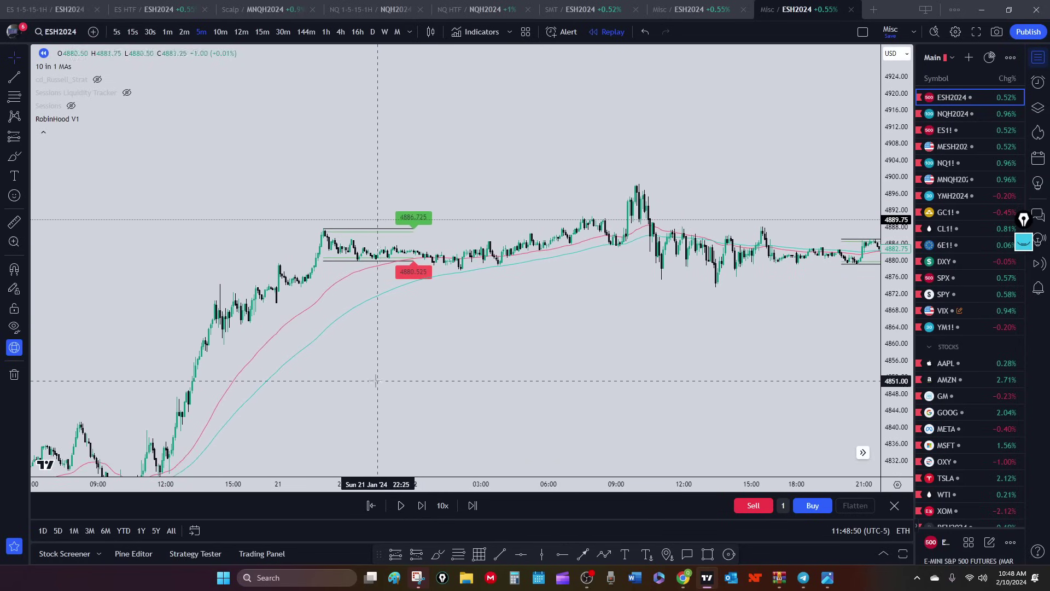
pyautogui.moveTo(376, 381); pyautogui.dragTo(488, 304)
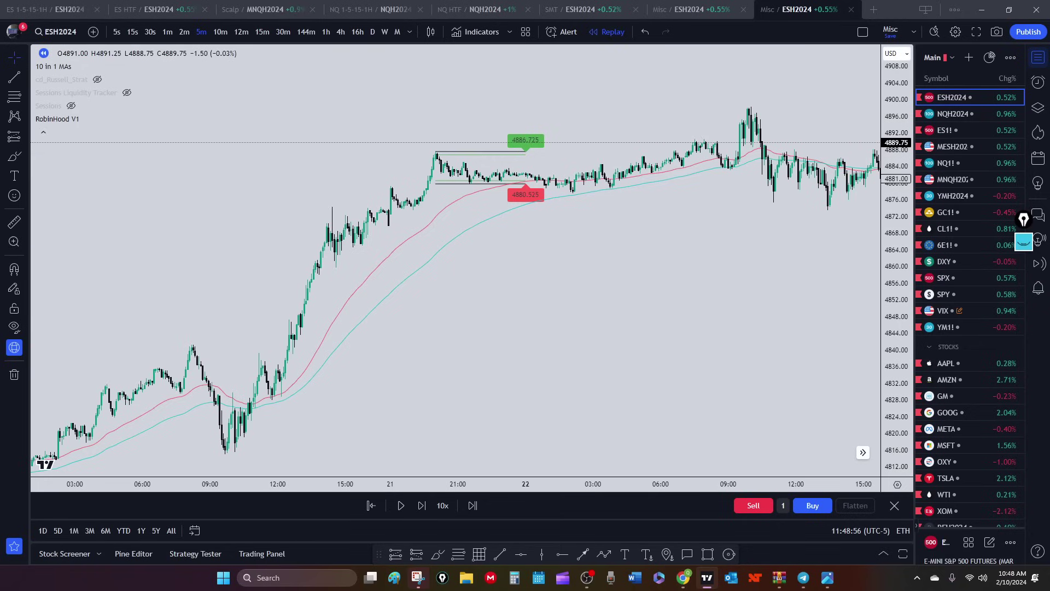
pyautogui.moveTo(458, 357); pyautogui.dragTo(553, 359)
pyautogui.moveTo(287, 356); pyautogui.dragTo(454, 251)
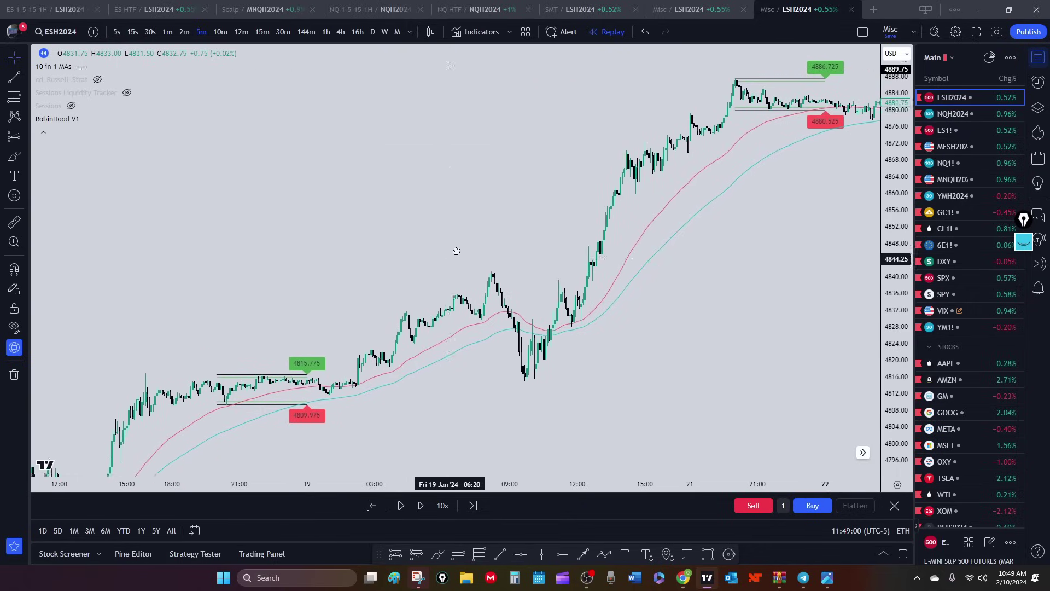
# Examine the price action following the 20:00–00:00 range of the 22 January session.
pyautogui.moveTo(474, 410); pyautogui.dragTo(324, 428)
pyautogui.moveTo(780, 281); pyautogui.dragTo(504, 412)
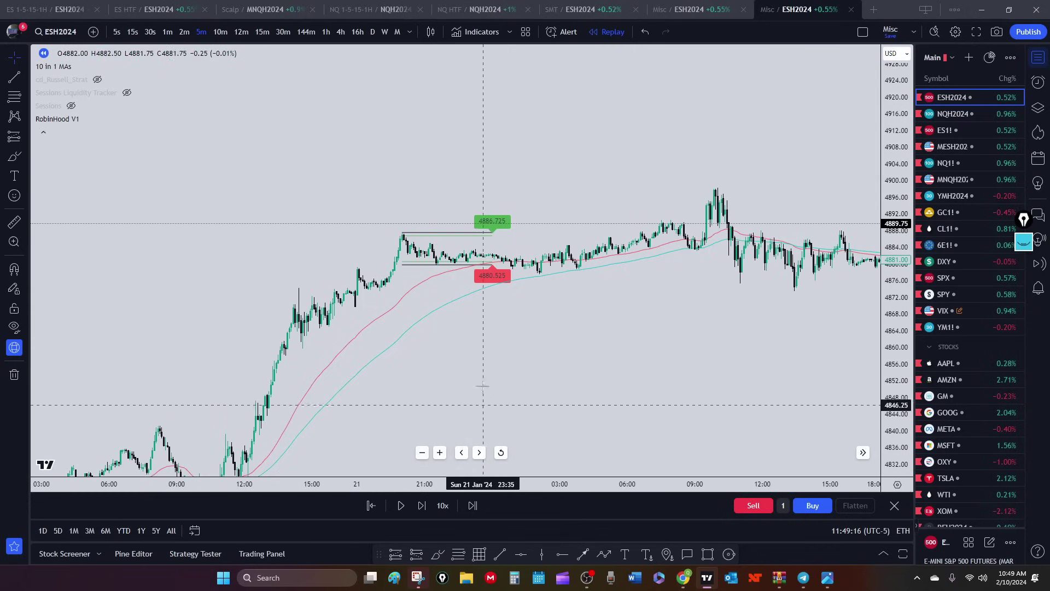
pyautogui.hscroll(5, 659, 368)
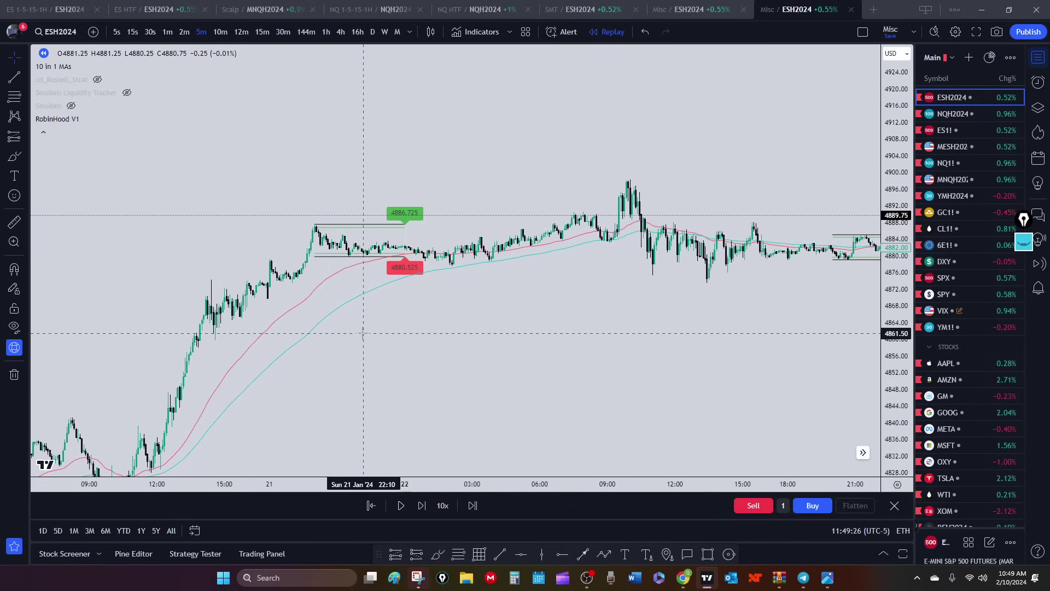
pyautogui.moveTo(400, 359); pyautogui.dragTo(295, 383)
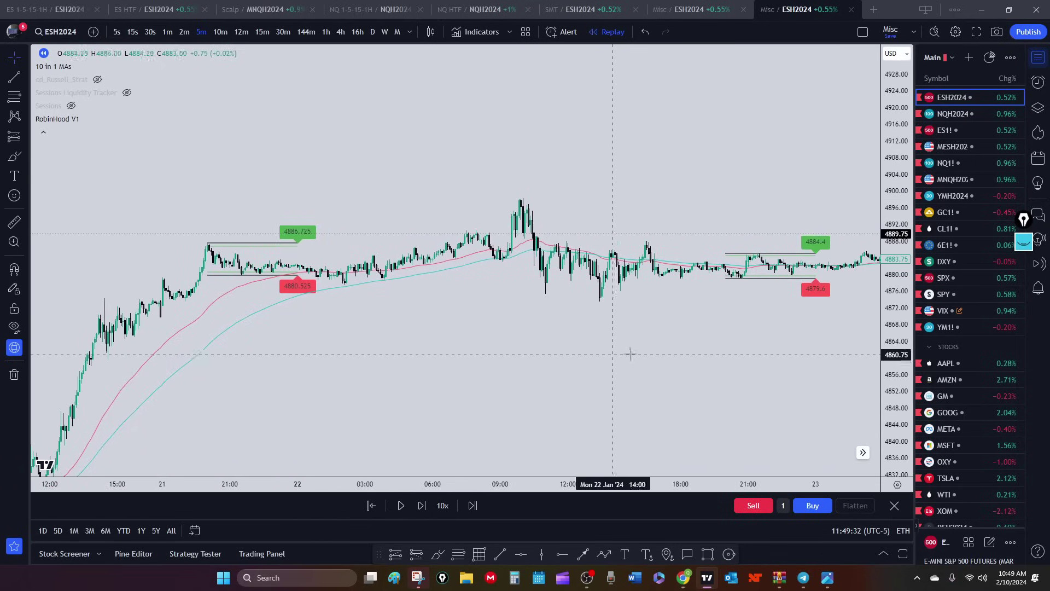
pyautogui.moveTo(666, 351); pyautogui.dragTo(585, 326)
pyautogui.moveTo(230, 347); pyautogui.dragTo(465, 350)
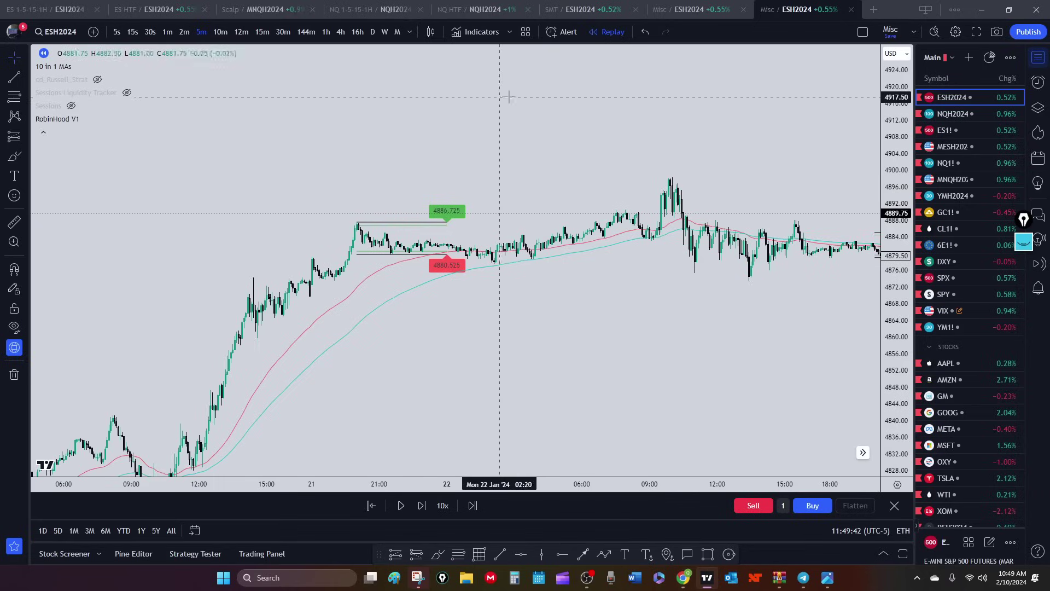
# Exit bar replay and go to 26 January 2024 on the chart.
pyautogui.click(607, 32)
pyautogui.click(621, 319)
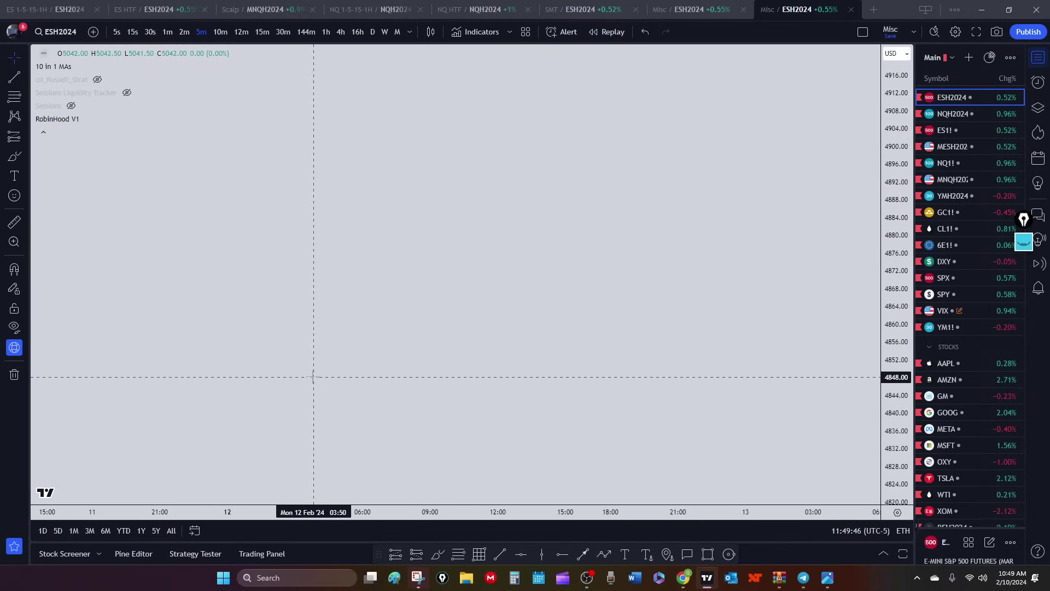
pyautogui.moveTo(609, 352); pyautogui.dragTo(553, 313)
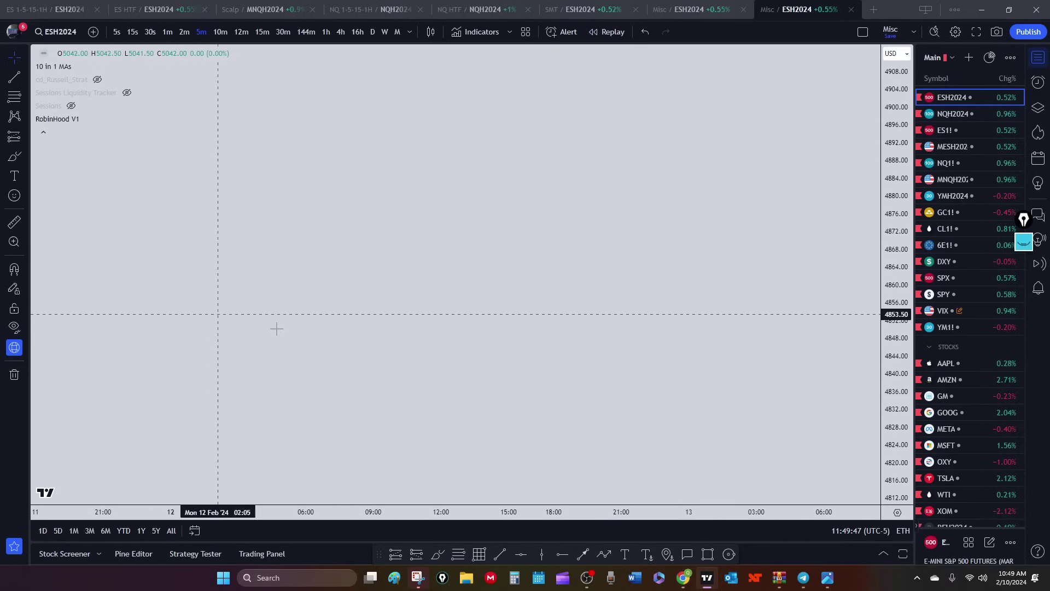
pyautogui.click(194, 531)
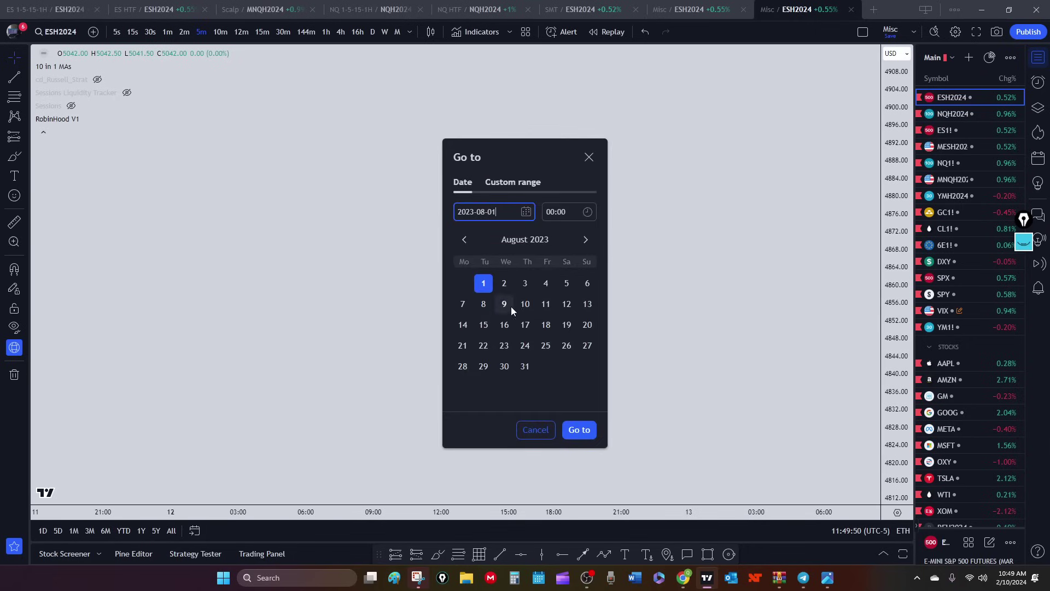
pyautogui.click(586, 239)
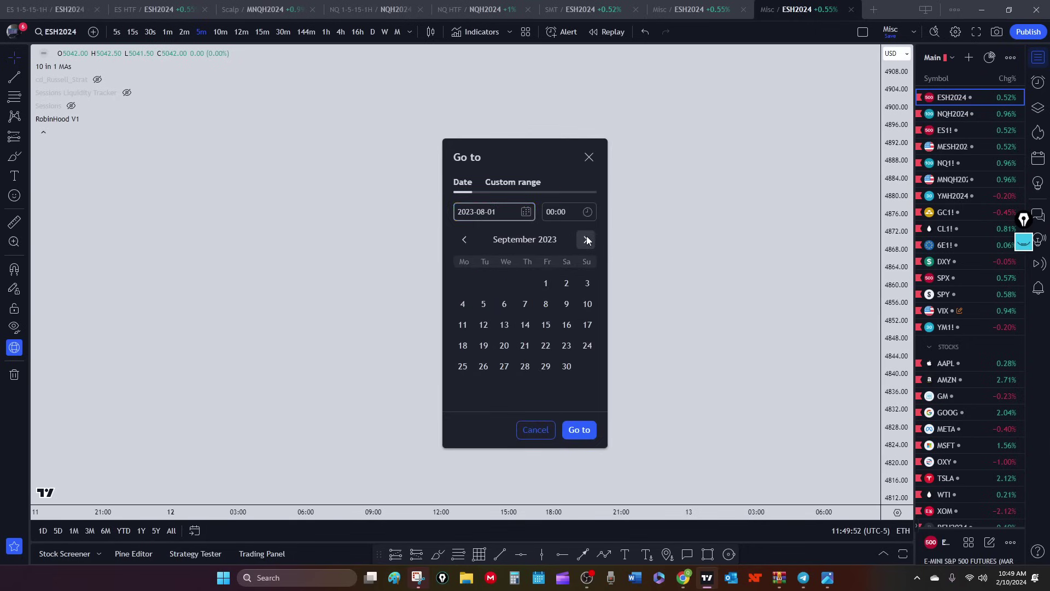
pyautogui.click(586, 239)
pyautogui.click(586, 239)
pyautogui.click(586, 239)
pyautogui.click(586, 239)
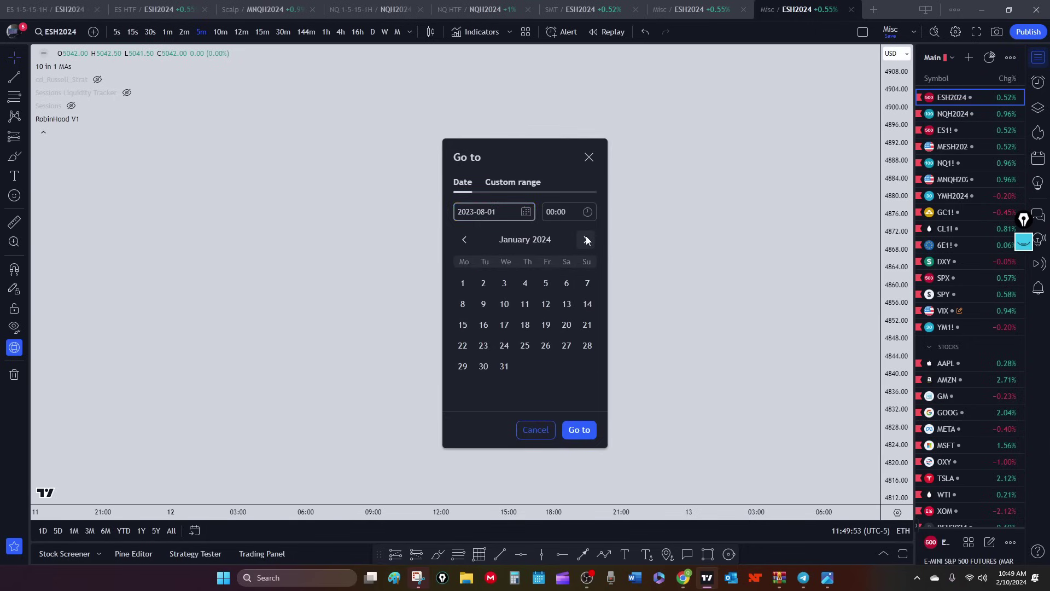
pyautogui.click(548, 346)
pyautogui.click(581, 430)
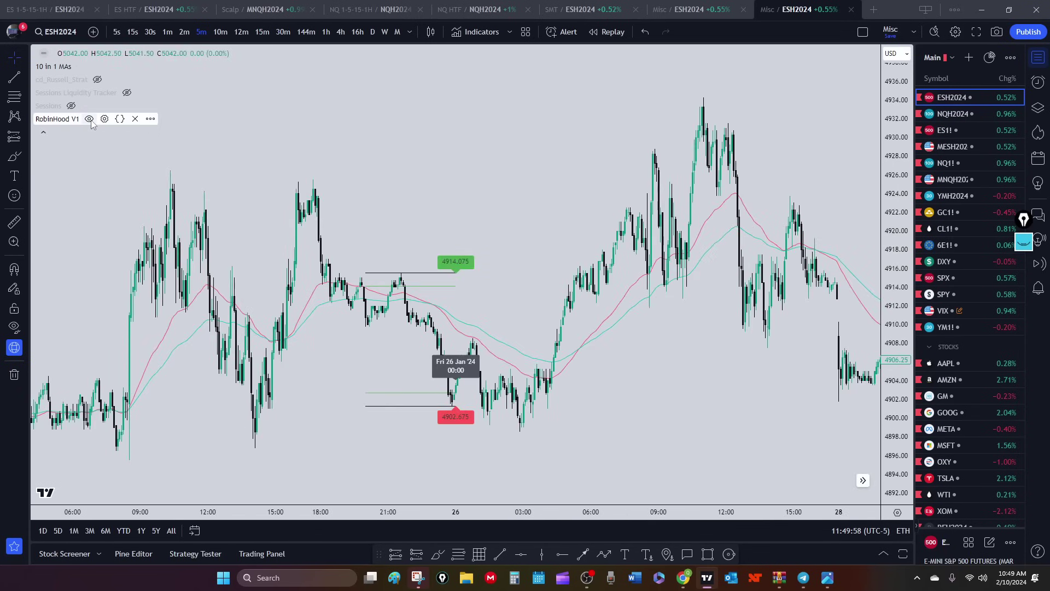
# Set the RobinHood V1 indicator's Session 1 times to 03:15–06:15.
pyautogui.click(104, 119)
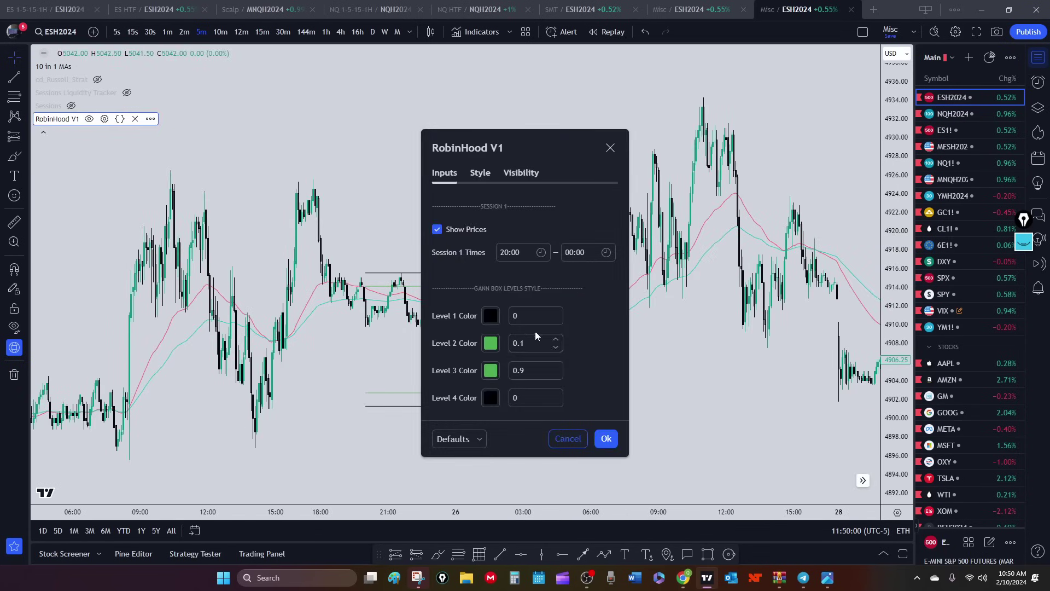
pyautogui.click(529, 250)
pyautogui.scroll(10, 529, 352)
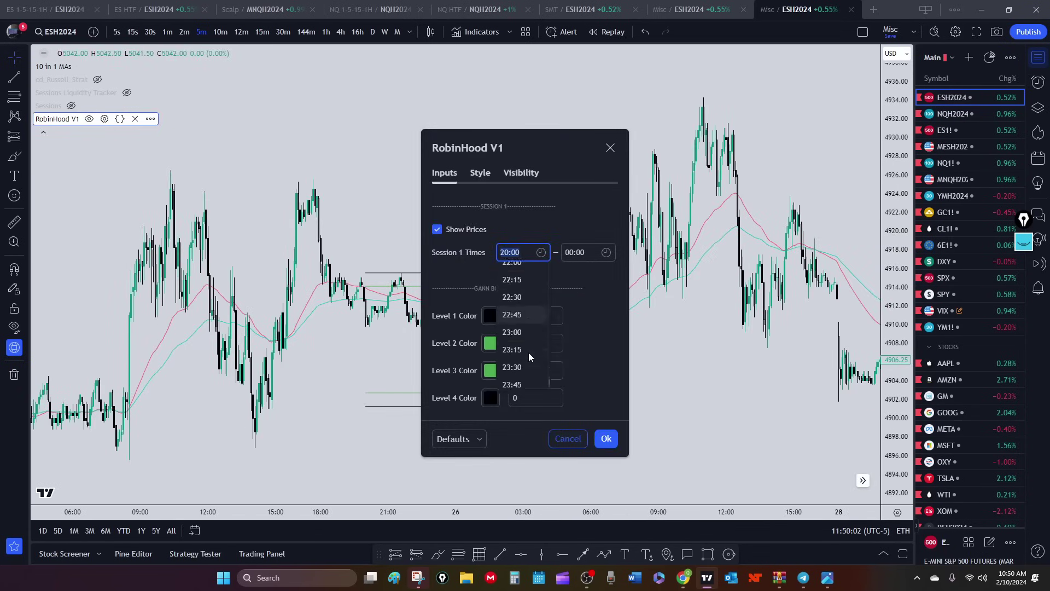
pyautogui.scroll(14, 520, 352)
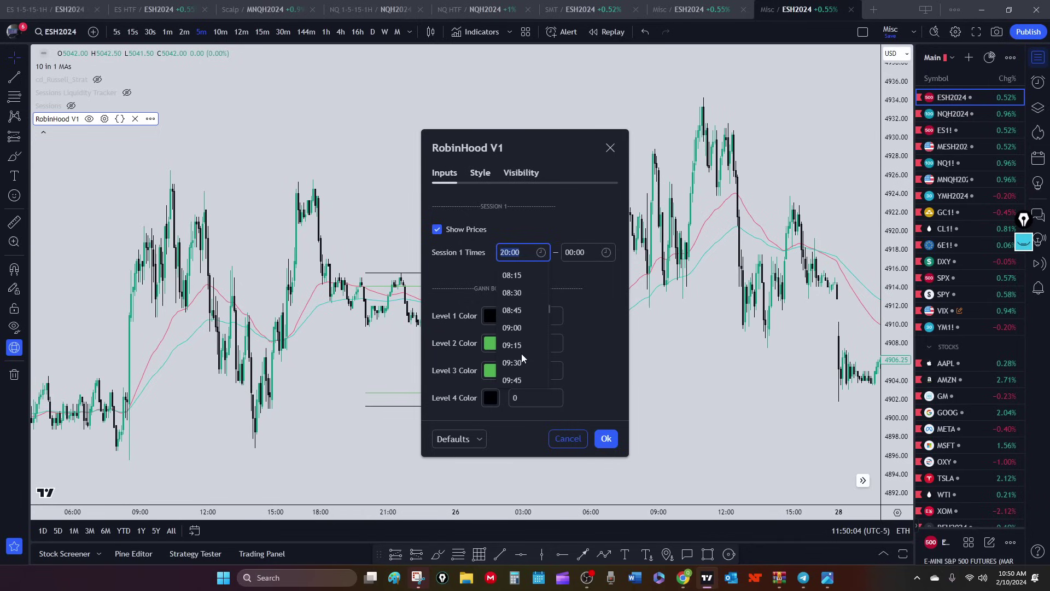
pyautogui.click(514, 309)
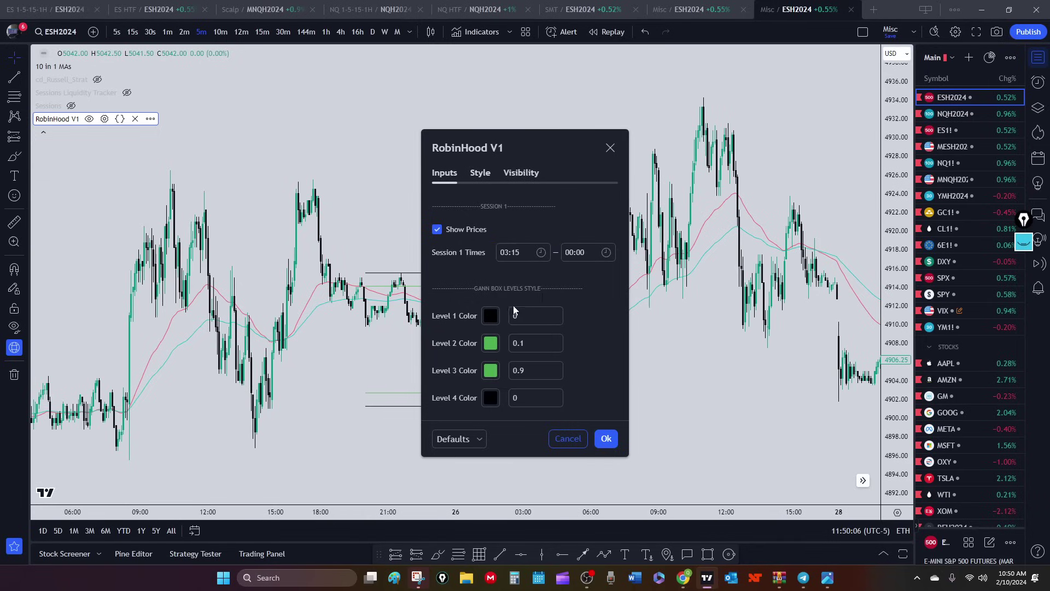
pyautogui.click(590, 252)
pyautogui.scroll(-10, 593, 328)
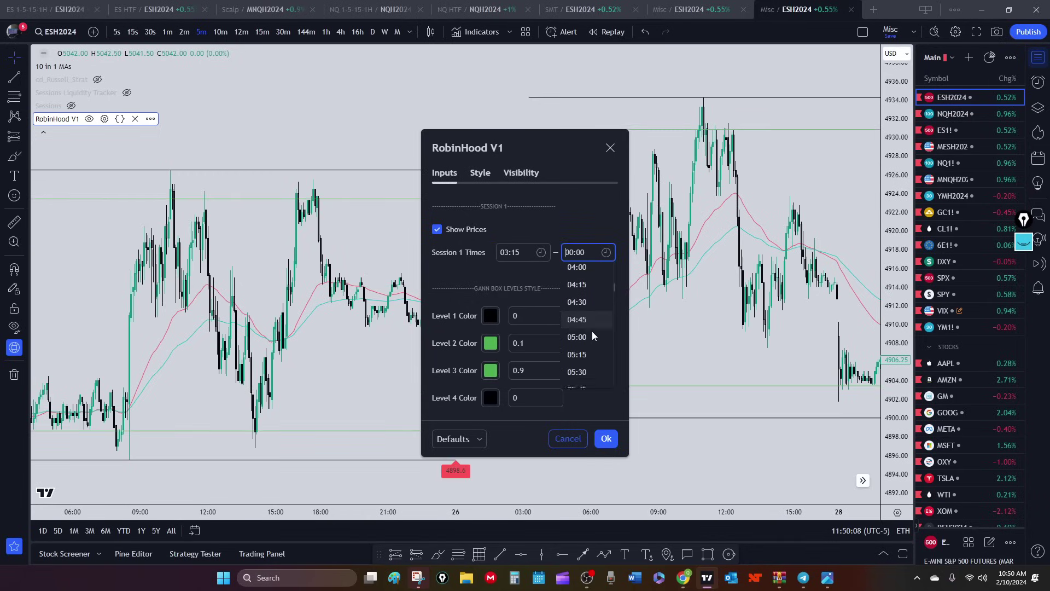
pyautogui.scroll(3, 592, 336)
pyautogui.click(581, 300)
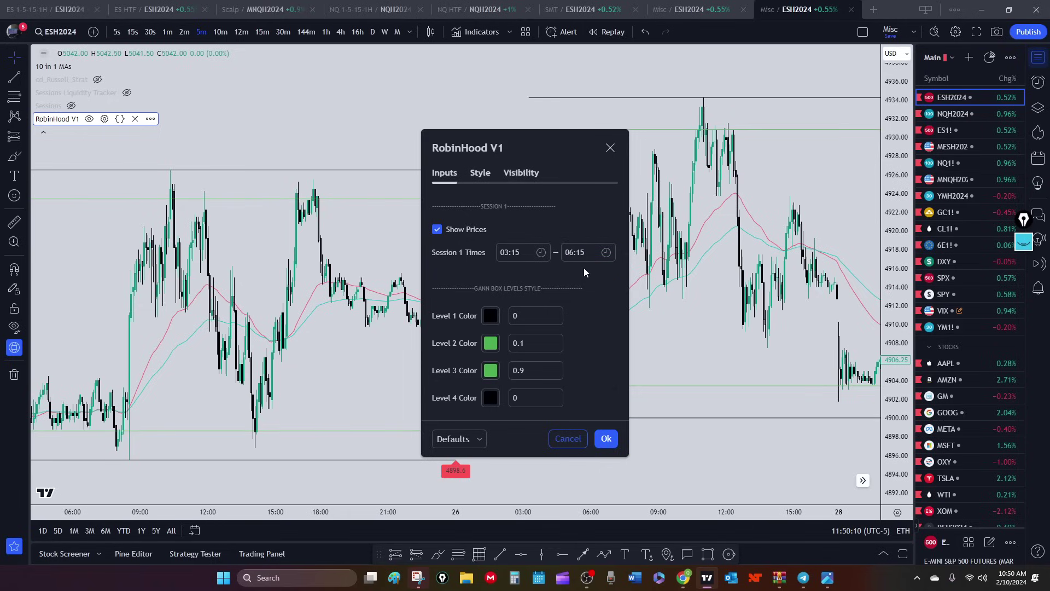
pyautogui.click(605, 440)
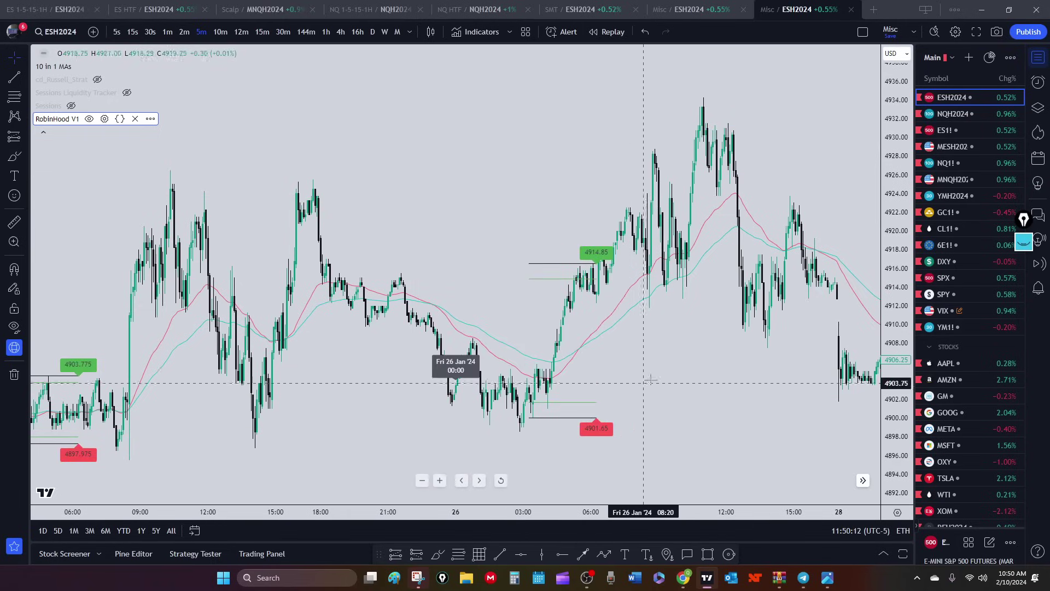
# Place a short position at 4914.75 just after the 26 January session range, with a 13-point stop and a 13-point target.
pyautogui.moveTo(645, 376); pyautogui.dragTo(541, 357)
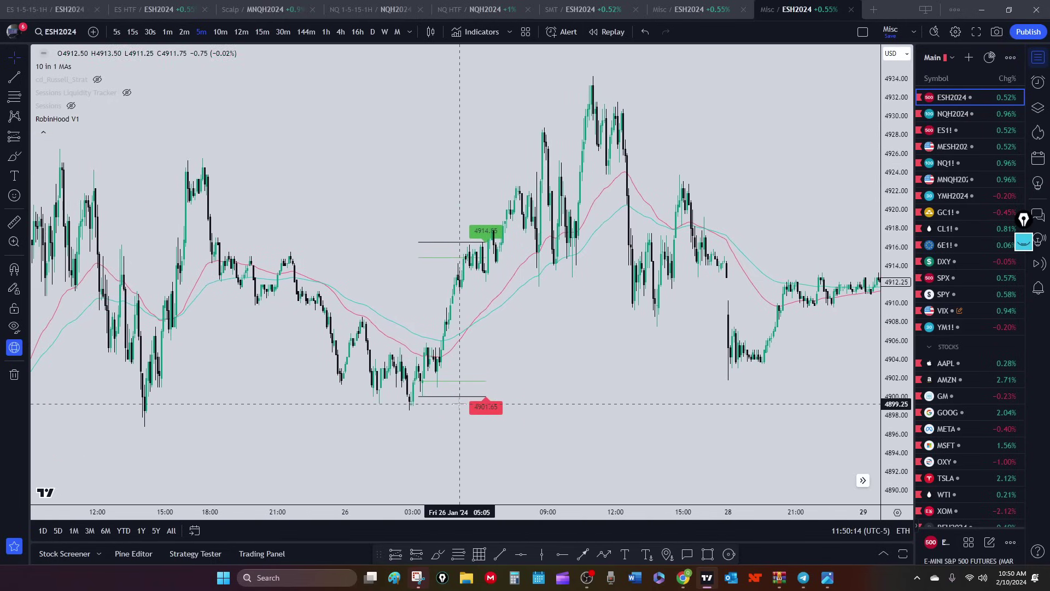
pyautogui.scroll(3, 455, 359)
pyautogui.moveTo(453, 357); pyautogui.dragTo(601, 367)
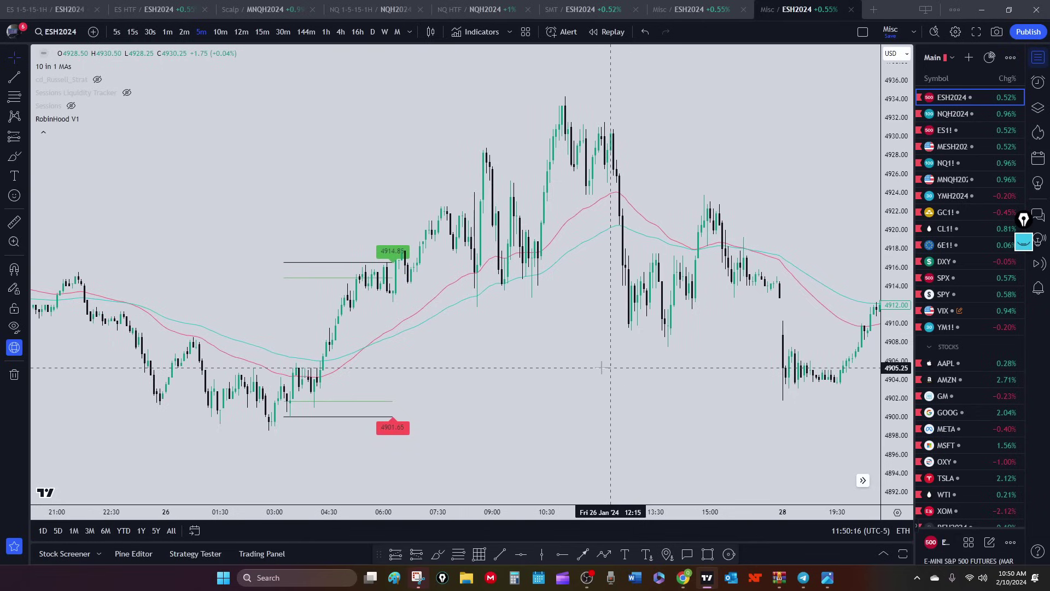
pyautogui.click(417, 554)
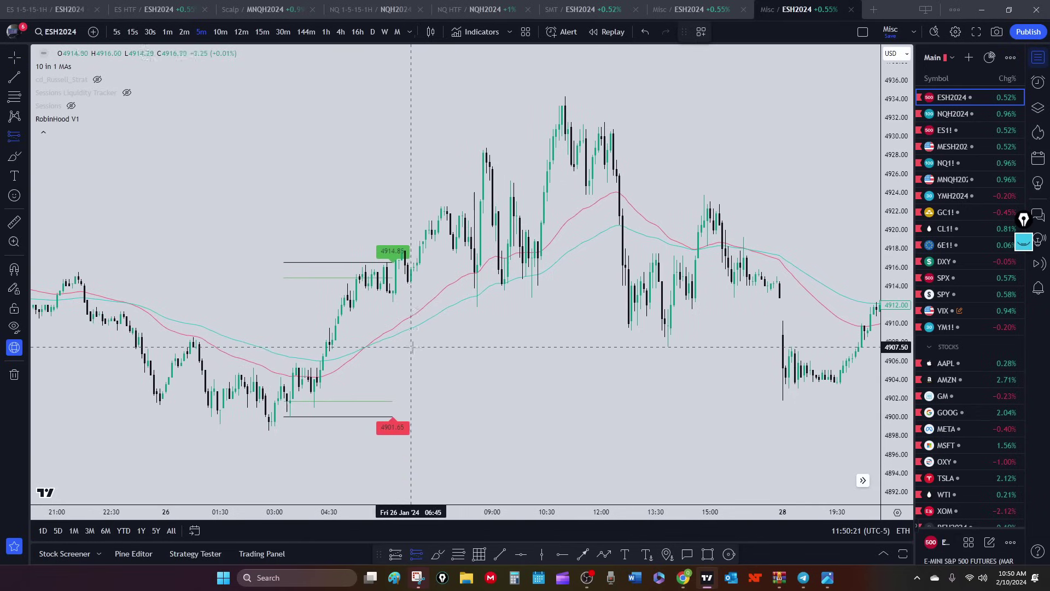
pyautogui.click(405, 279)
pyautogui.moveTo(404, 347); pyautogui.dragTo(405, 400)
pyautogui.moveTo(405, 211); pyautogui.dragTo(408, 159)
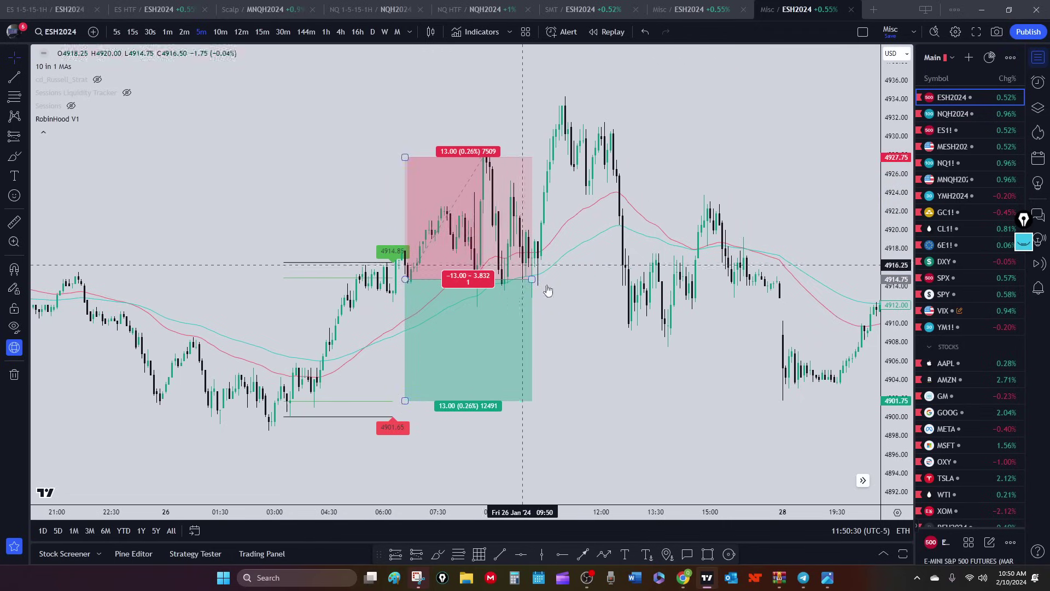
# Place a long position at 4927.75 from 10:25 on 26 January, with a 13-point stop and a 6.5-point target.
pyautogui.moveTo(572, 346); pyautogui.dragTo(475, 378)
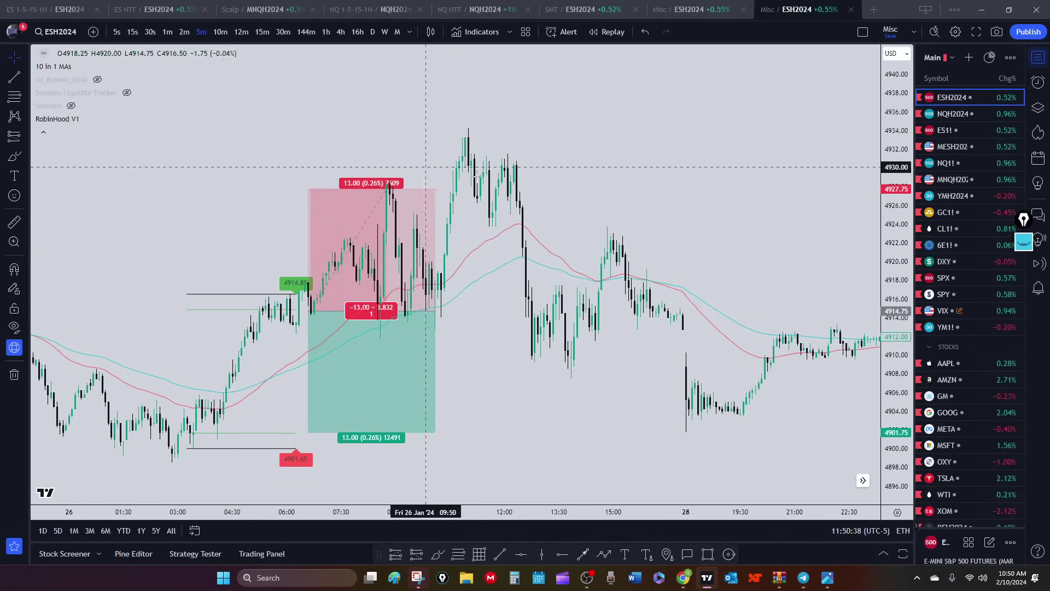
pyautogui.click(395, 554)
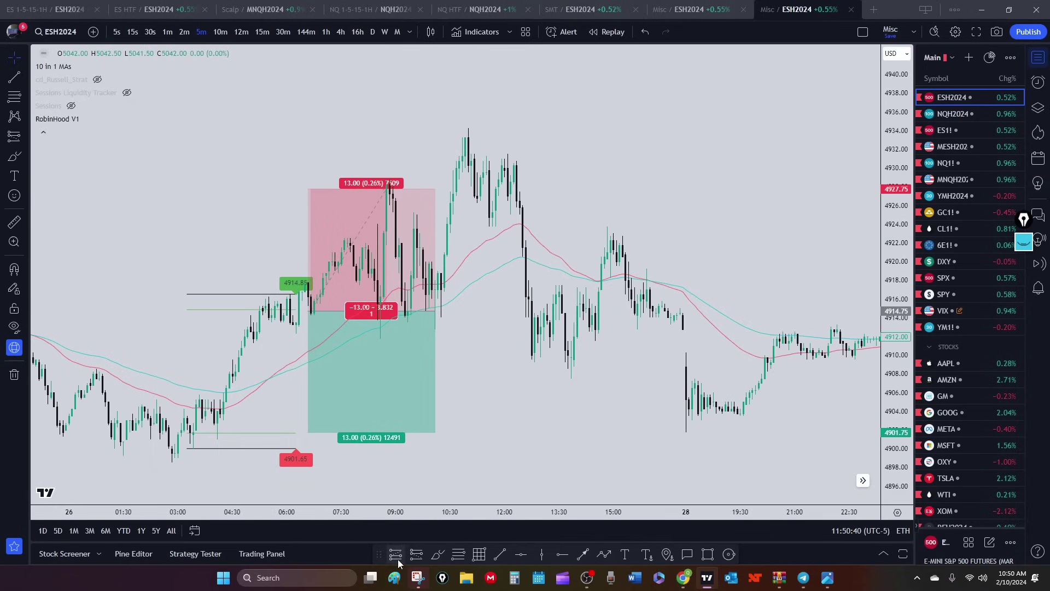
pyautogui.click(447, 189)
pyautogui.moveTo(447, 258); pyautogui.dragTo(446, 310)
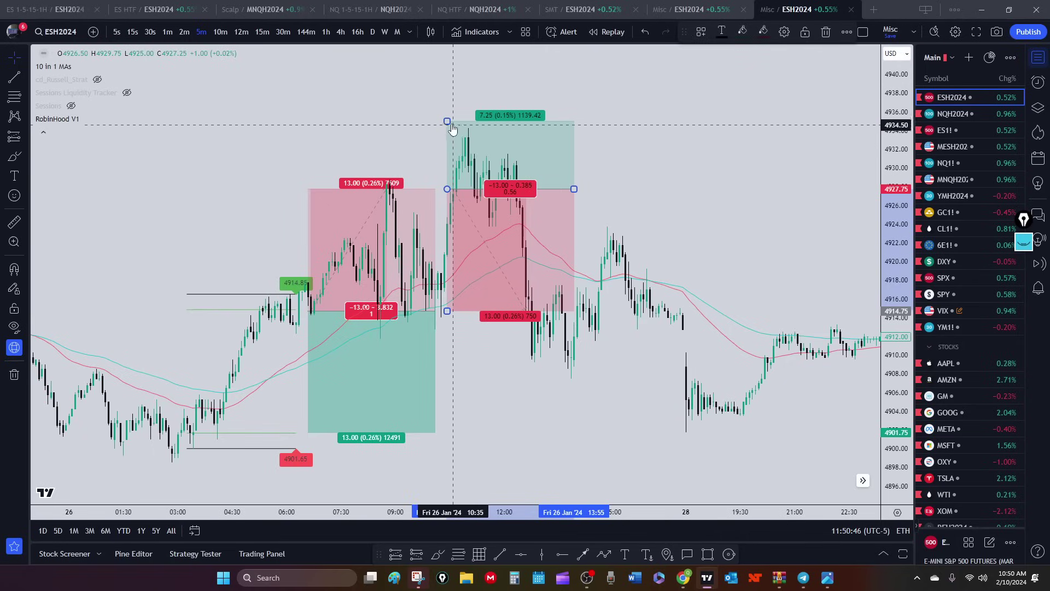
pyautogui.moveTo(446, 121); pyautogui.dragTo(447, 128)
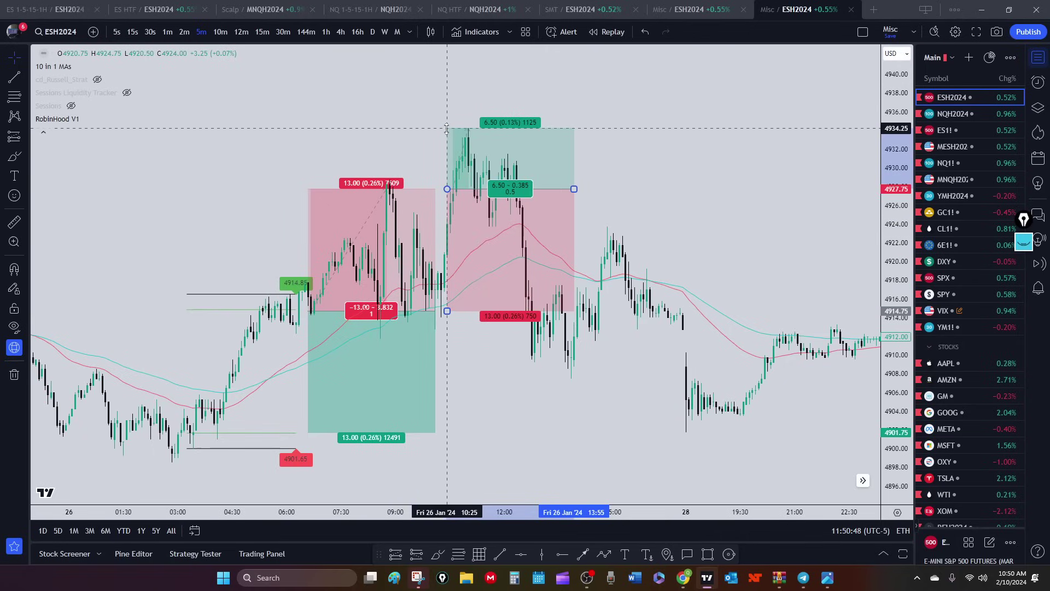
pyautogui.click(567, 404)
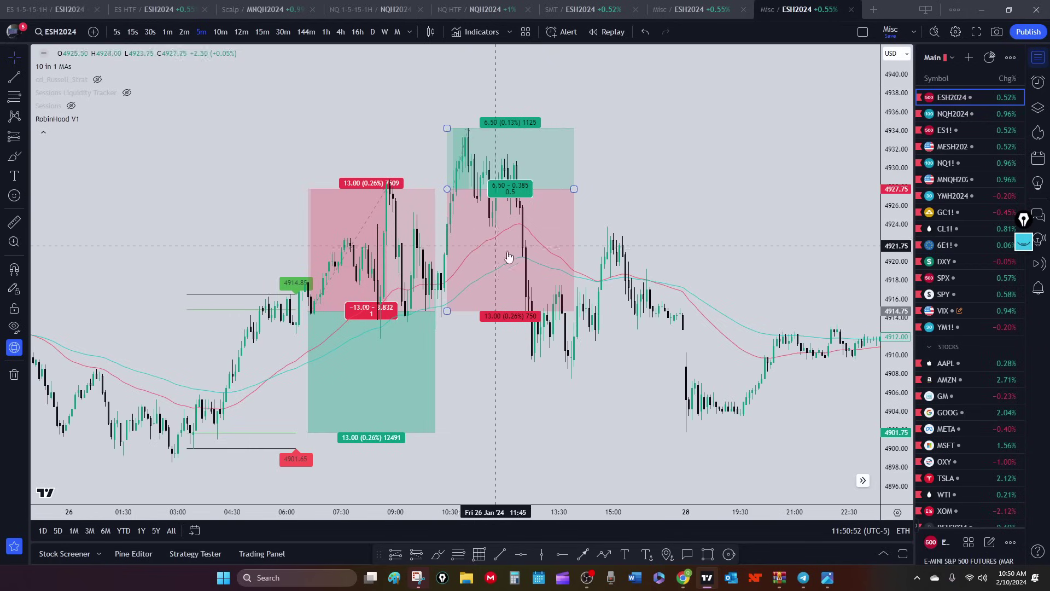
# Examine the short and long positions against the 26 January session range and switch to the Discord live stream chat.
pyautogui.click(387, 354)
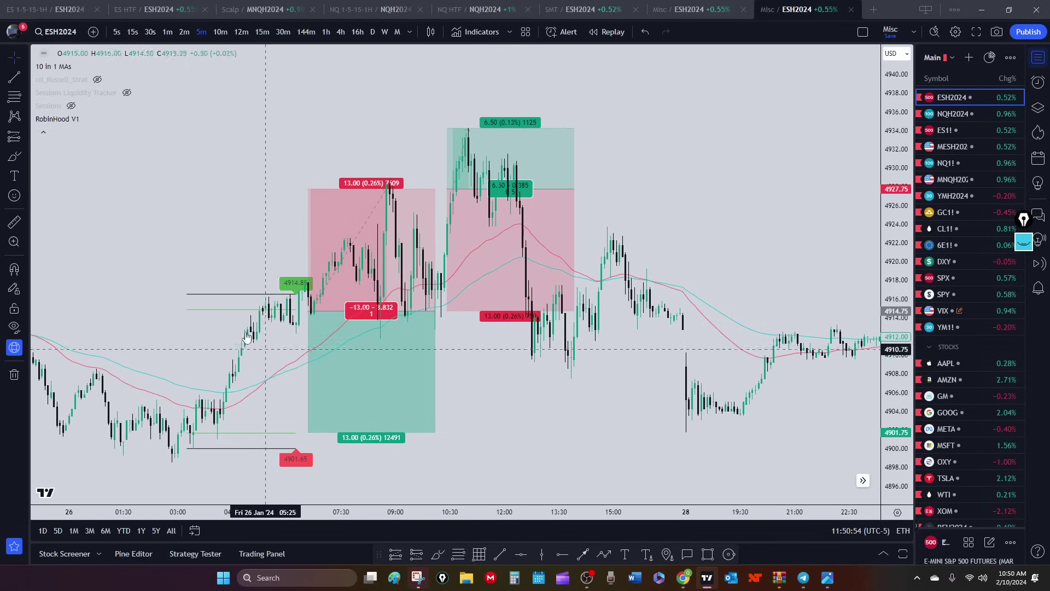
pyautogui.click(227, 357)
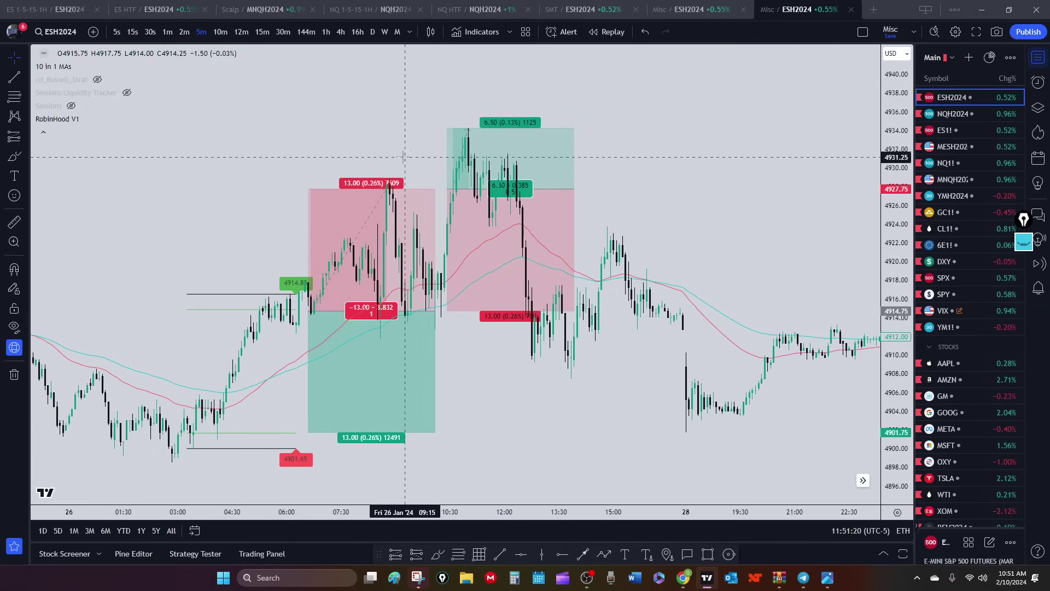
pyautogui.moveTo(405, 160); pyautogui.dragTo(426, 183)
pyautogui.moveTo(890, 164); pyautogui.dragTo(888, 186)
pyautogui.hscroll(5, 386, 169)
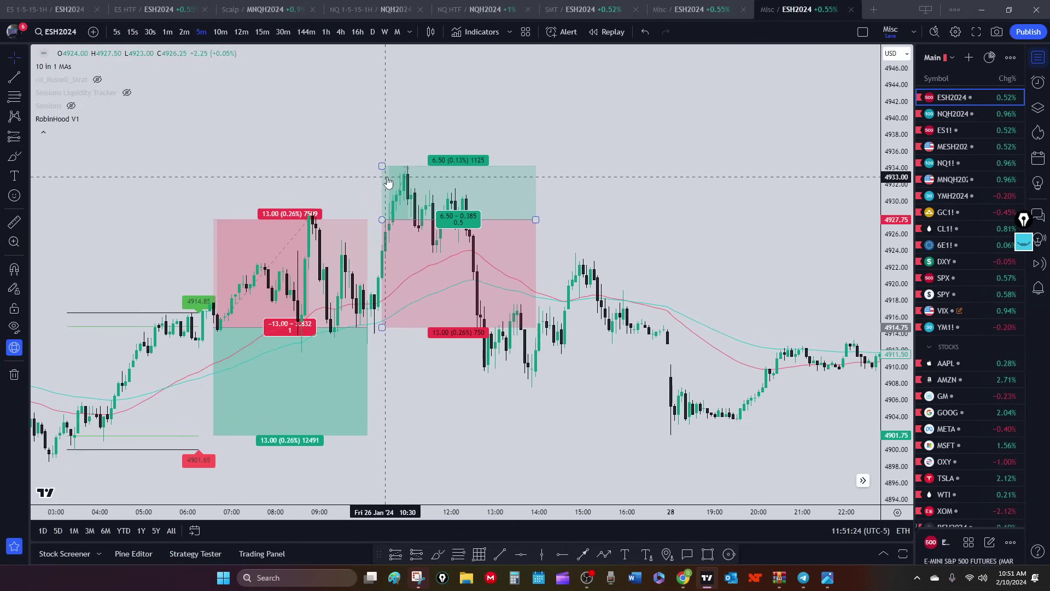
pyautogui.moveTo(334, 173); pyautogui.dragTo(421, 176)
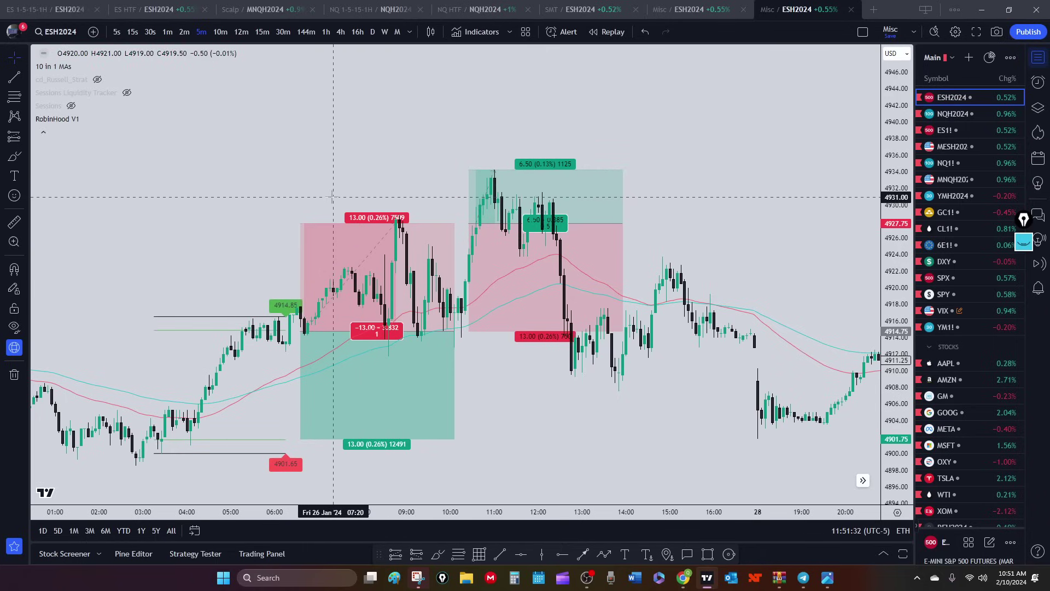
pyautogui.scroll(-2, 332, 195)
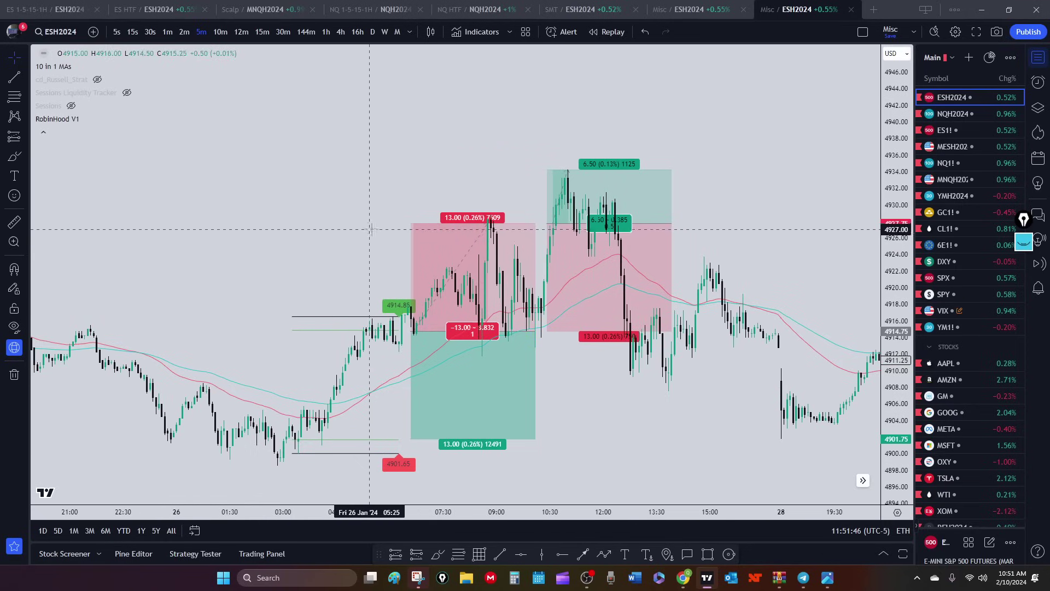
pyautogui.moveTo(562, 367); pyautogui.dragTo(444, 326)
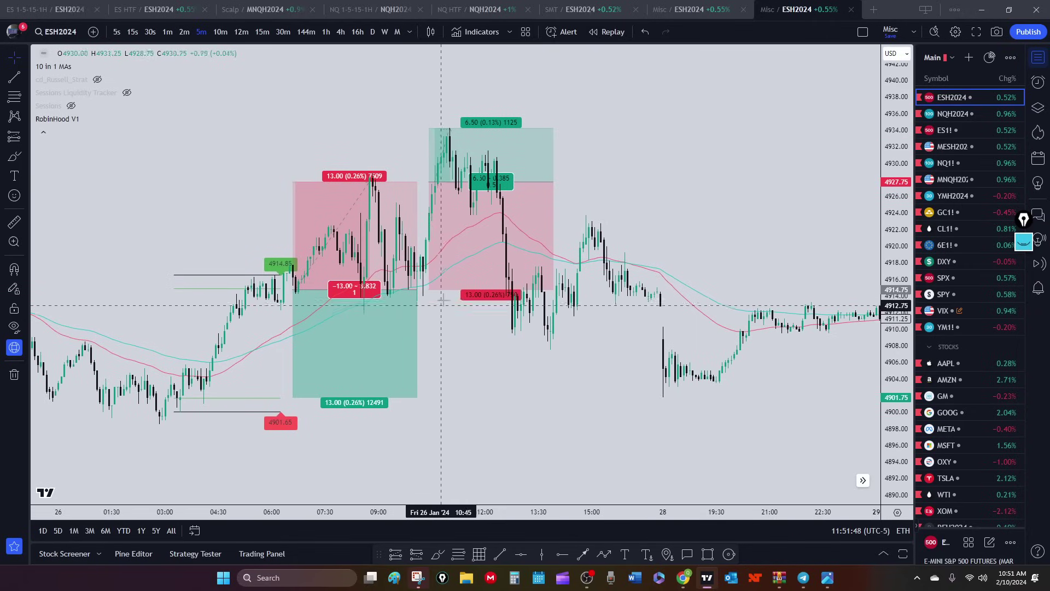
pyautogui.click(459, 248)
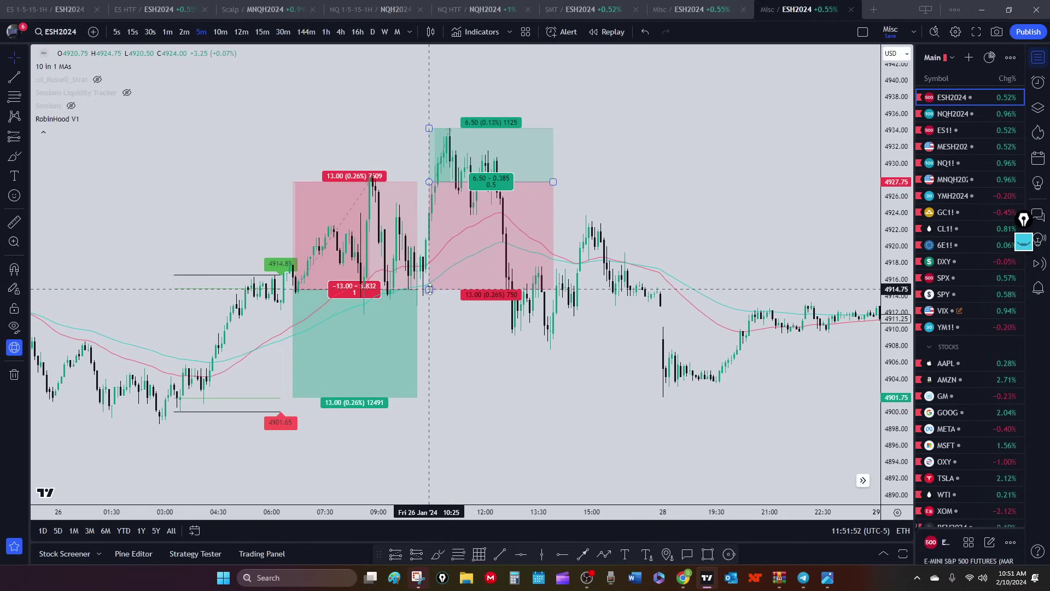
pyautogui.click(393, 298)
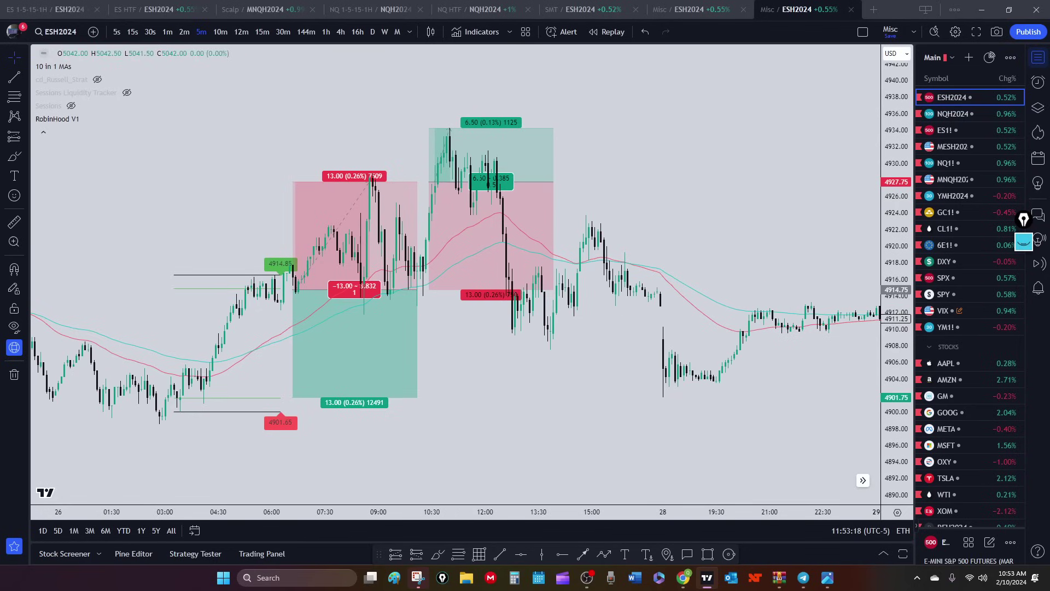
pyautogui.hotkey('alt', 'Tab')
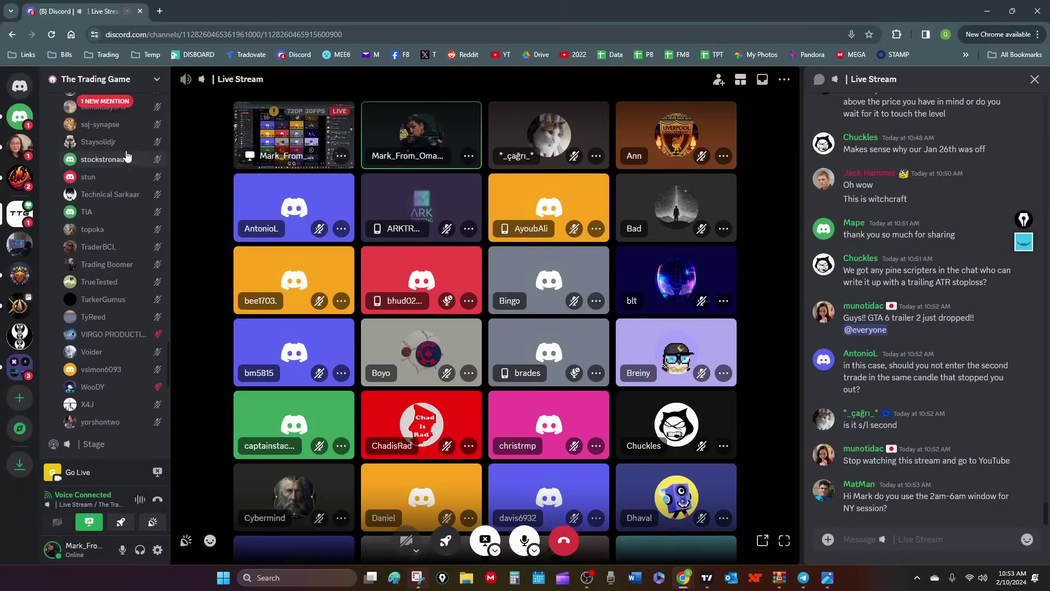
# Open the backtests channel of The Trading Game server and view the 9 February trade screenshot enlarged.
pyautogui.scroll(5, 82, 227)
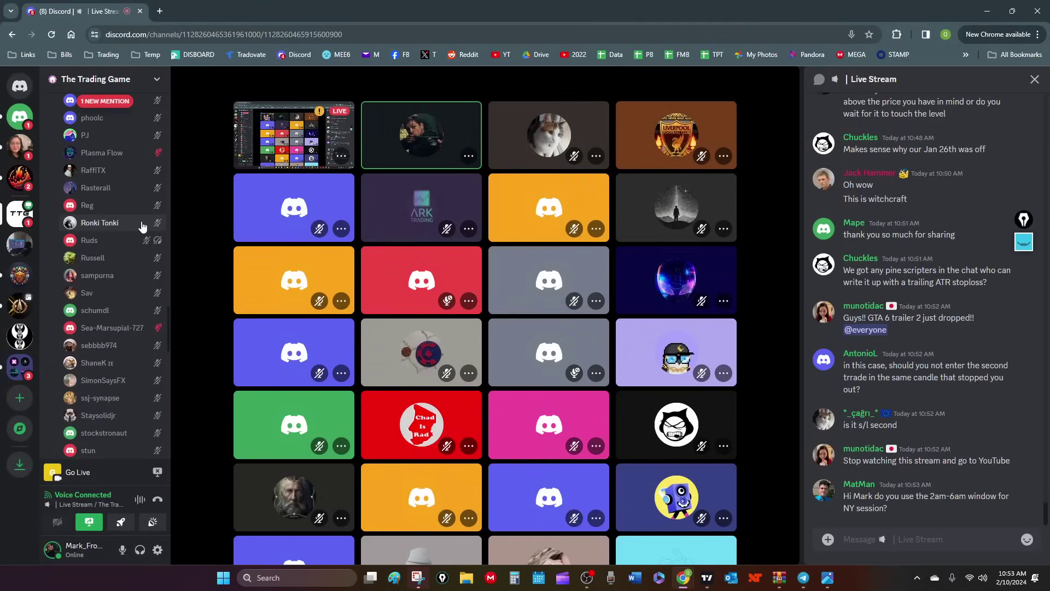
pyautogui.click(16, 221)
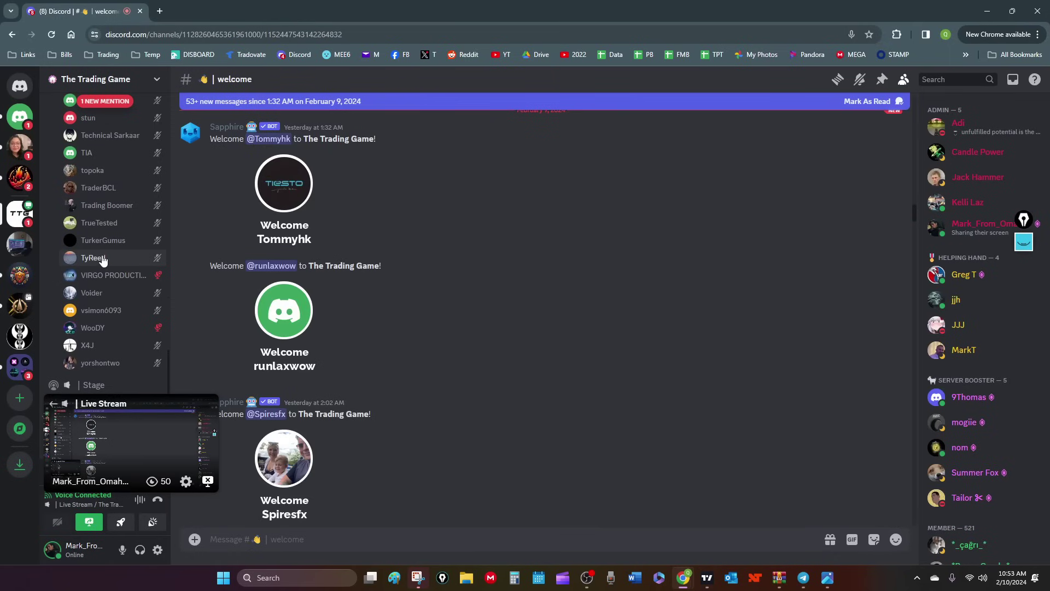
pyautogui.scroll(-1, 102, 259)
pyautogui.scroll(15, 103, 257)
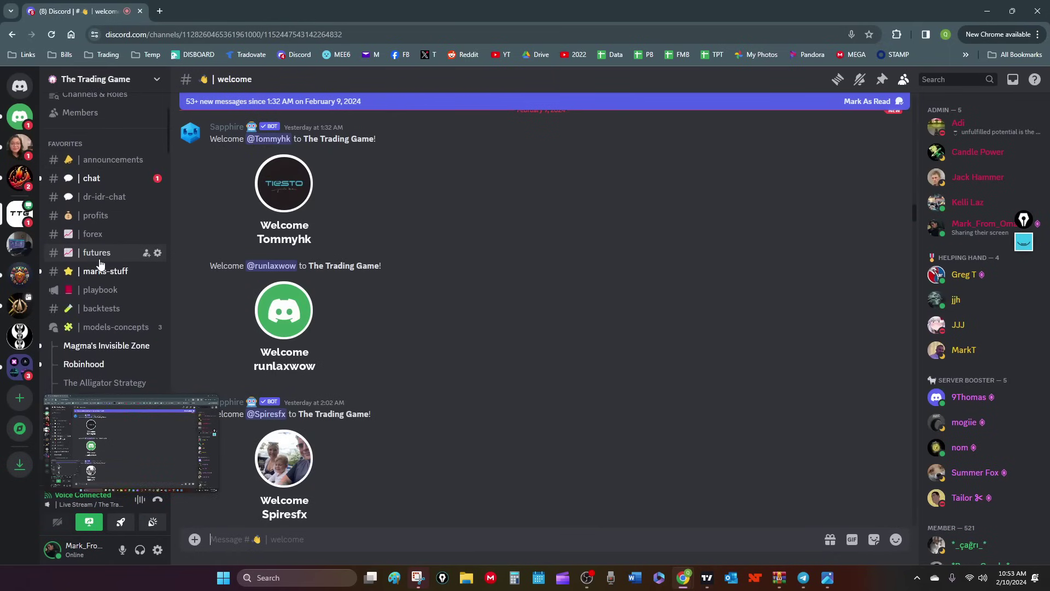
pyautogui.click(110, 310)
pyautogui.click(346, 337)
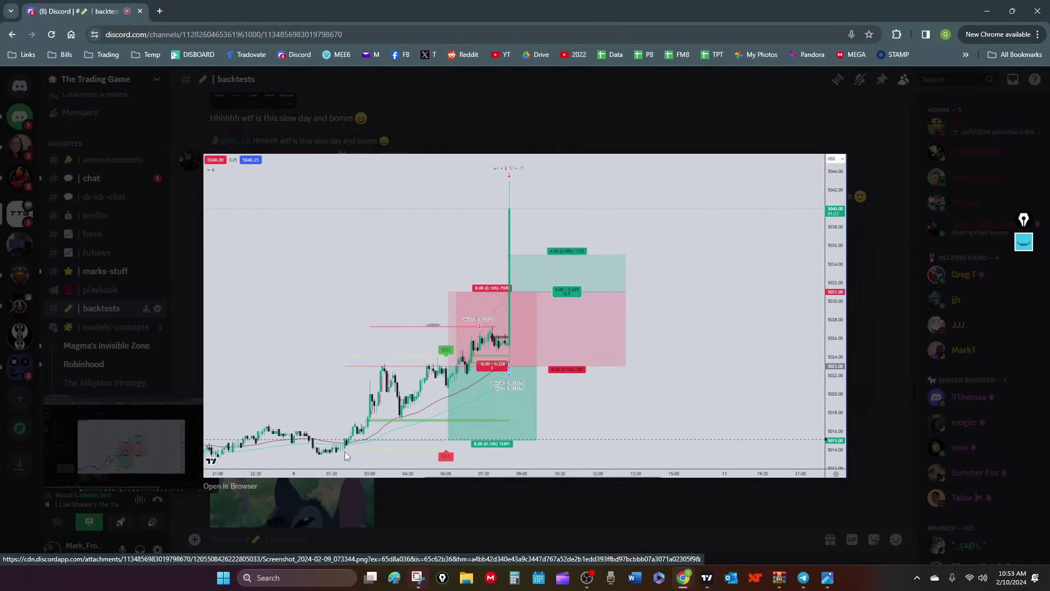
pyautogui.click(519, 132)
# Look back through the backtests messages to 8 February and enlarge a chart screenshot showing a long and a short position.
pyautogui.scroll(10, 324, 304)
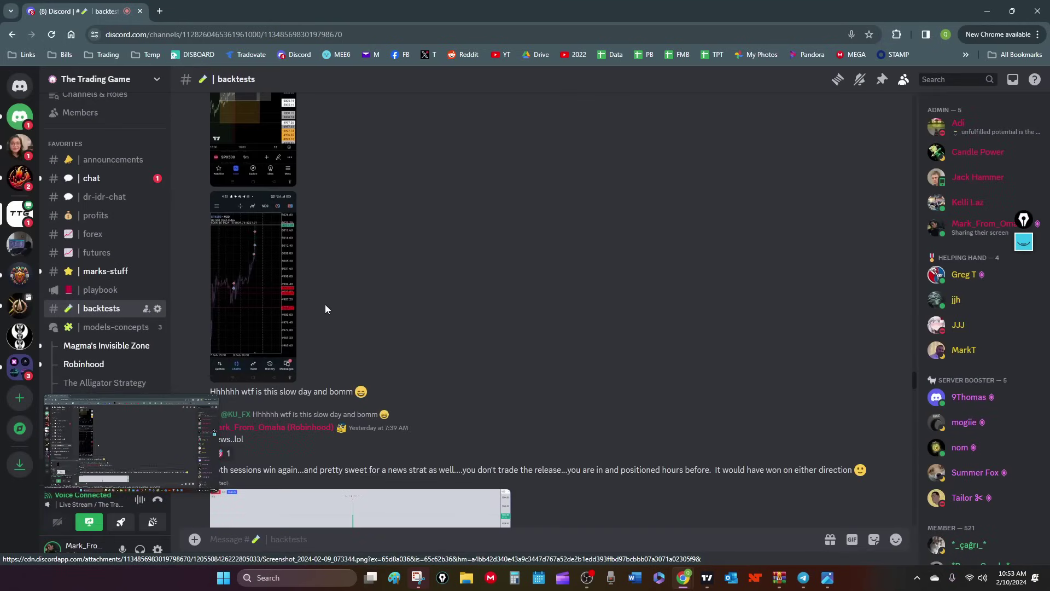
pyautogui.scroll(10, 321, 306)
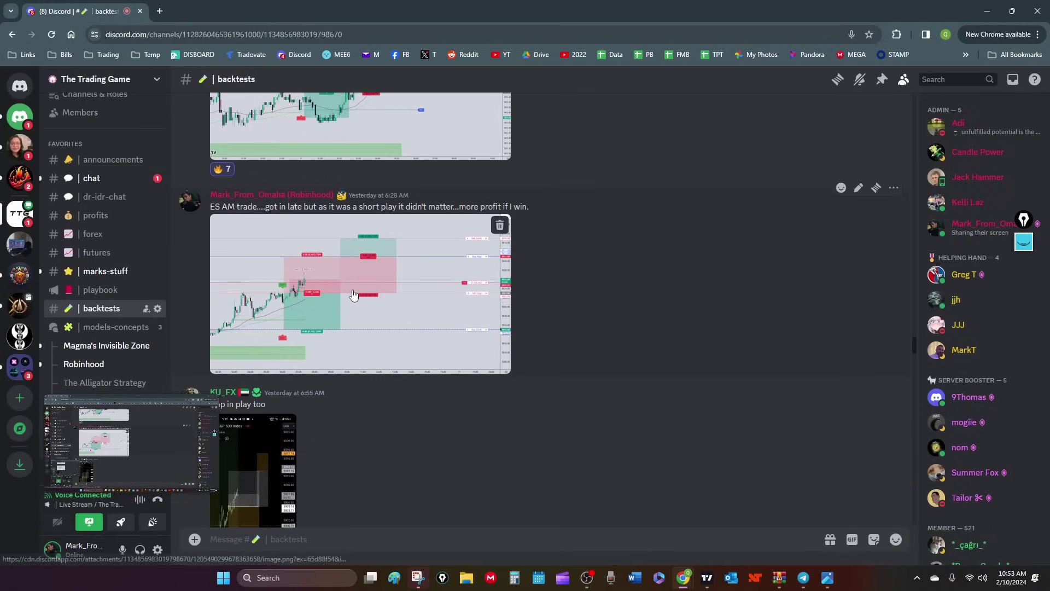
pyautogui.scroll(10, 352, 289)
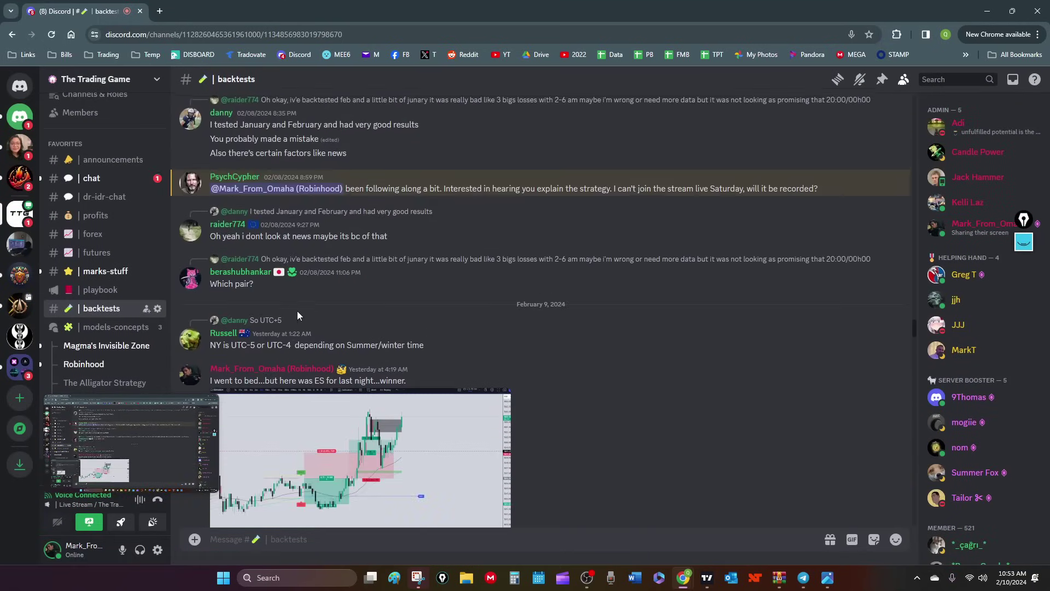
pyautogui.scroll(15, 297, 311)
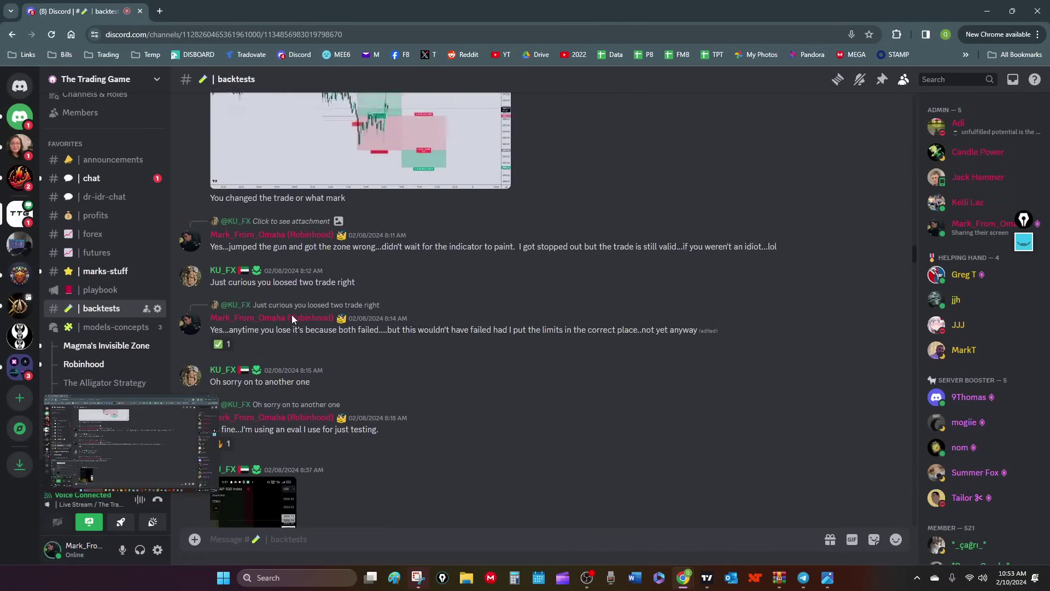
pyautogui.scroll(-1, 294, 320)
pyautogui.click(294, 320)
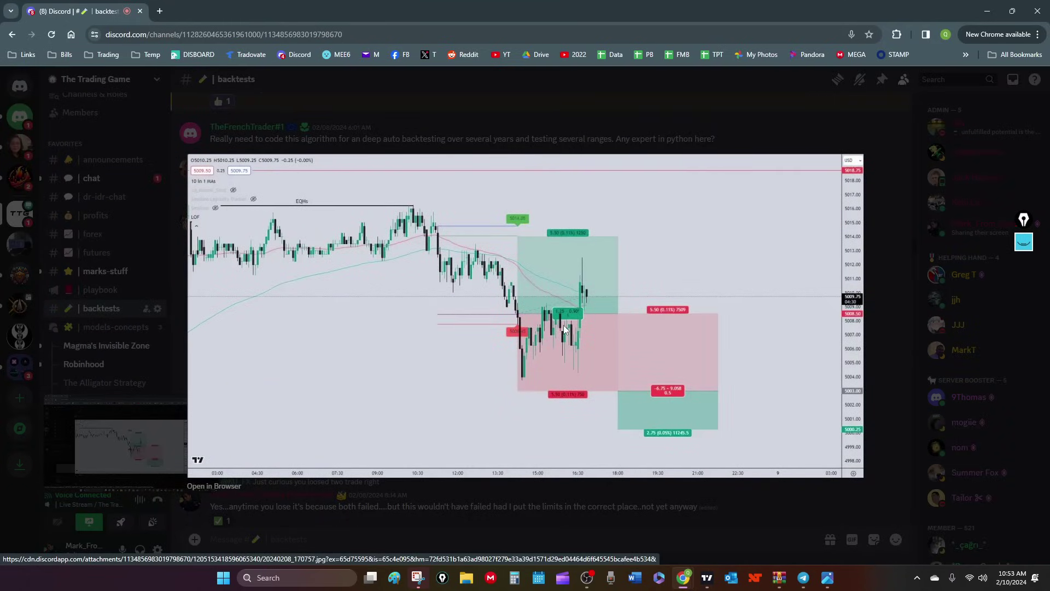
pyautogui.press('Escape')
# Find the NY AM trade setup screenshot from 8 February, view it enlarged, and return to the ESH2024 chart in TradingView.
pyautogui.scroll(10, 542, 344)
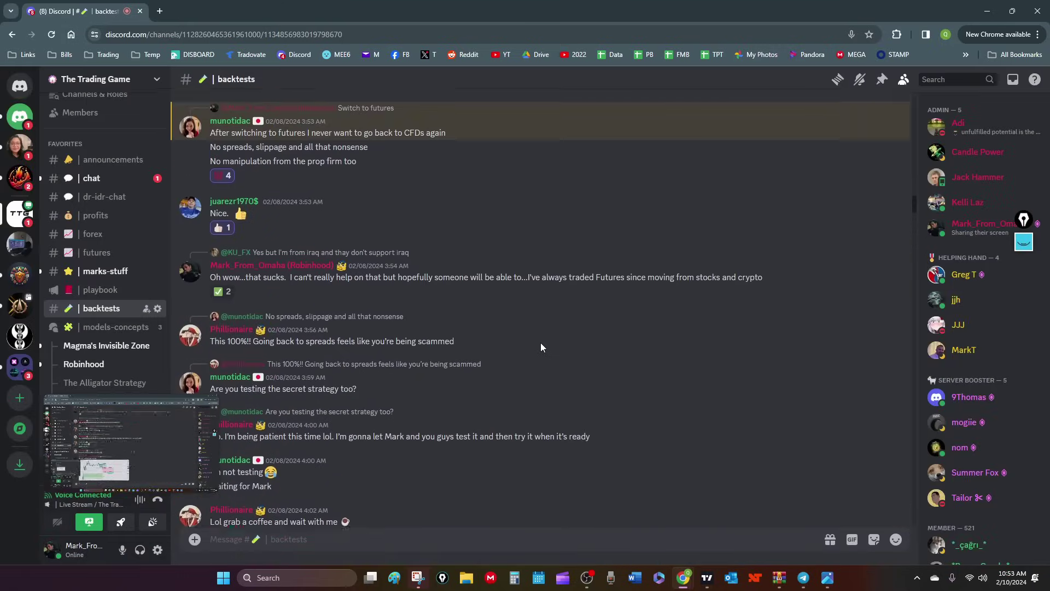
pyautogui.scroll(-1, 537, 350)
pyautogui.click(368, 299)
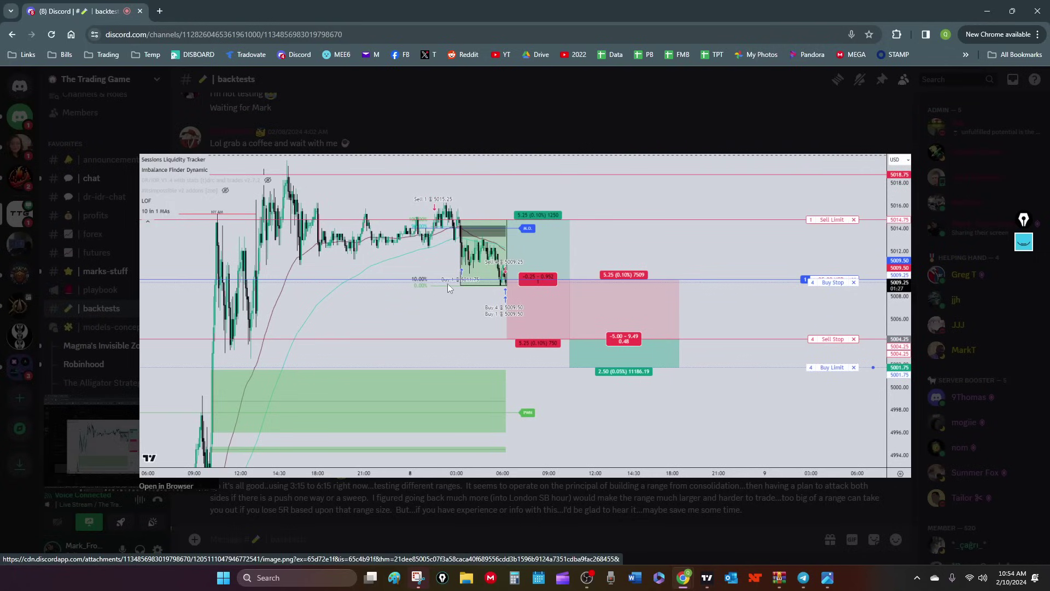
pyautogui.click(660, 105)
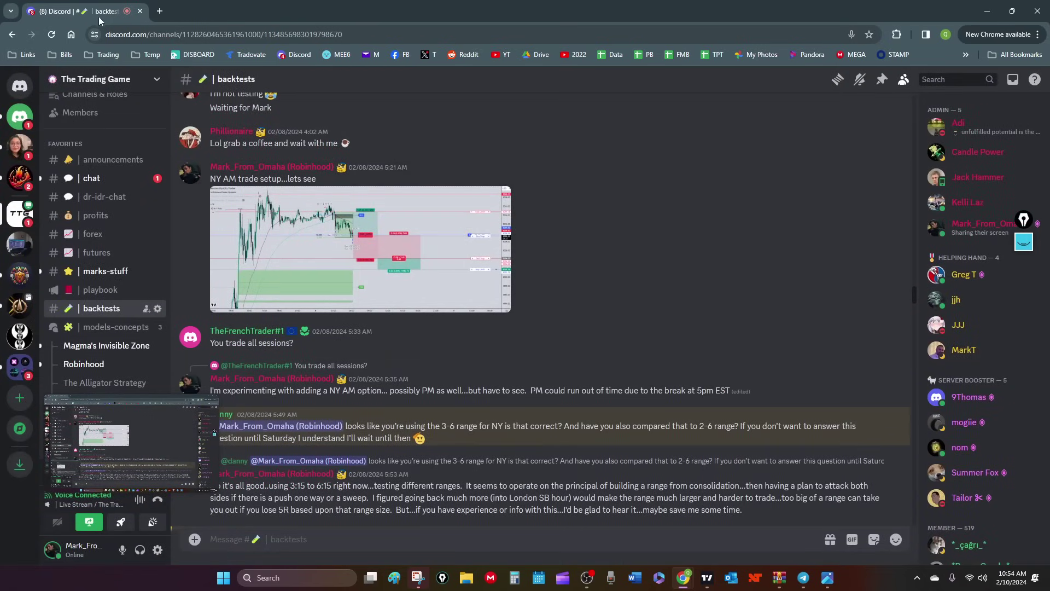
pyautogui.press('super+Down')
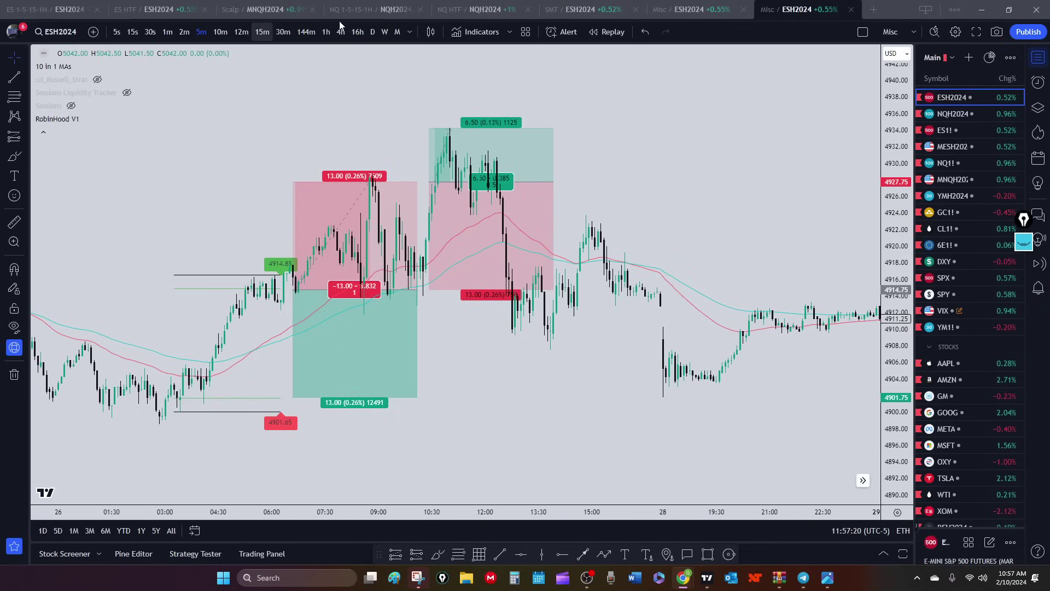
# Bring the Fire Move Backtest spreadsheet in front of the chart and examine the LON ES sheet's January trades and Max Points total.
pyautogui.click(683, 578)
pyautogui.moveTo(937, 158); pyautogui.dragTo(534, 5)
pyautogui.moveTo(599, 10); pyautogui.dragTo(597, 89)
pyautogui.scroll(3, 554, 332)
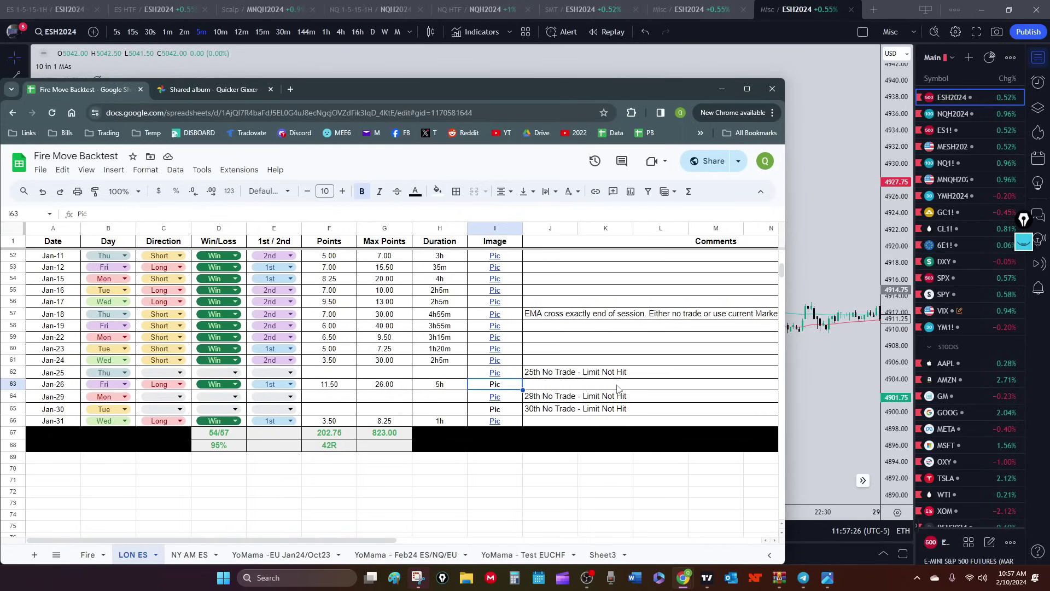
pyautogui.scroll(1, 536, 381)
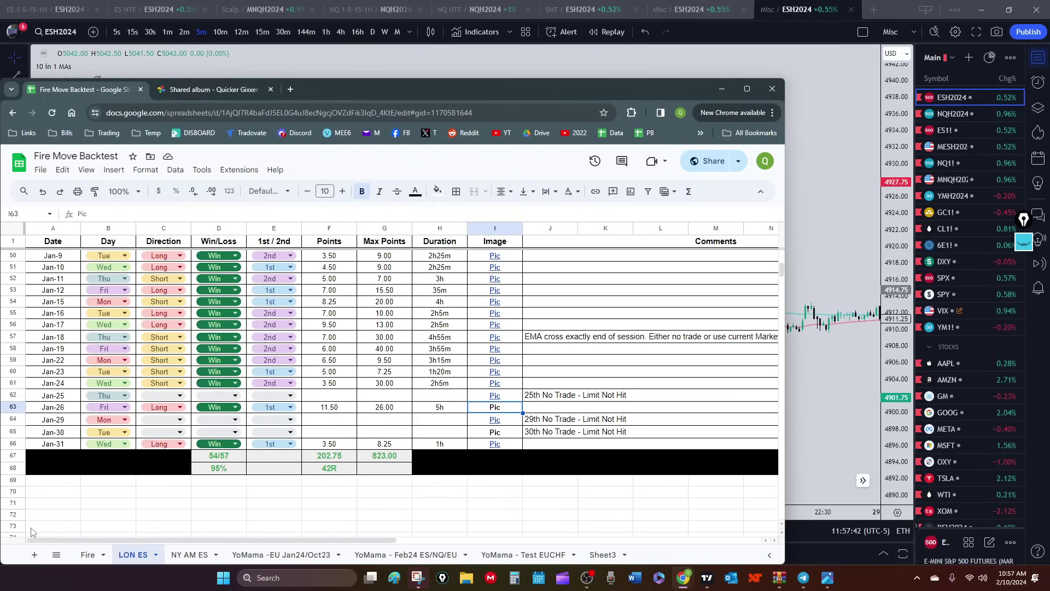
pyautogui.click(382, 458)
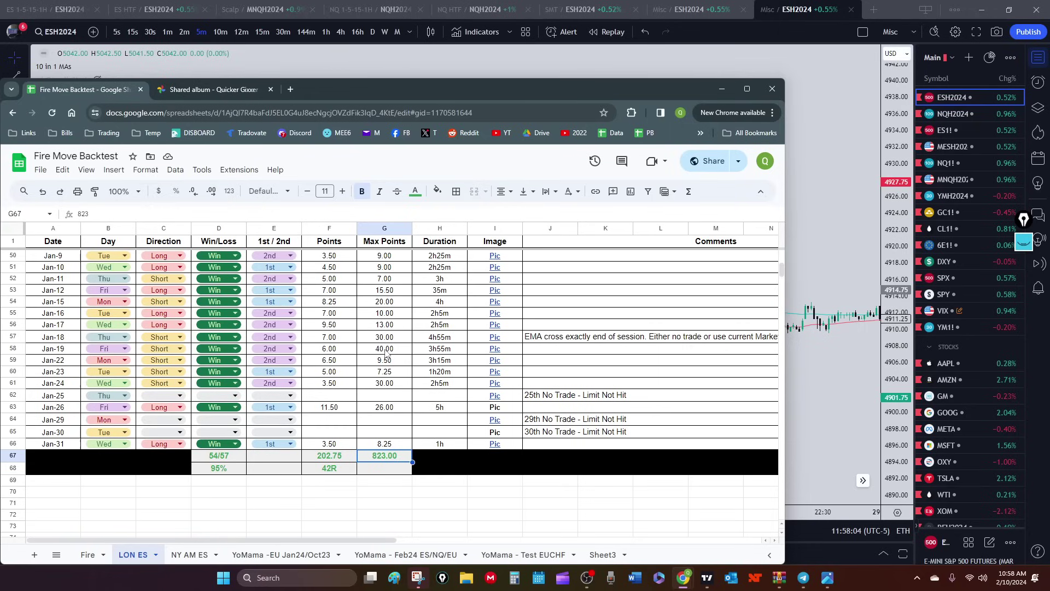
pyautogui.scroll(1, 385, 356)
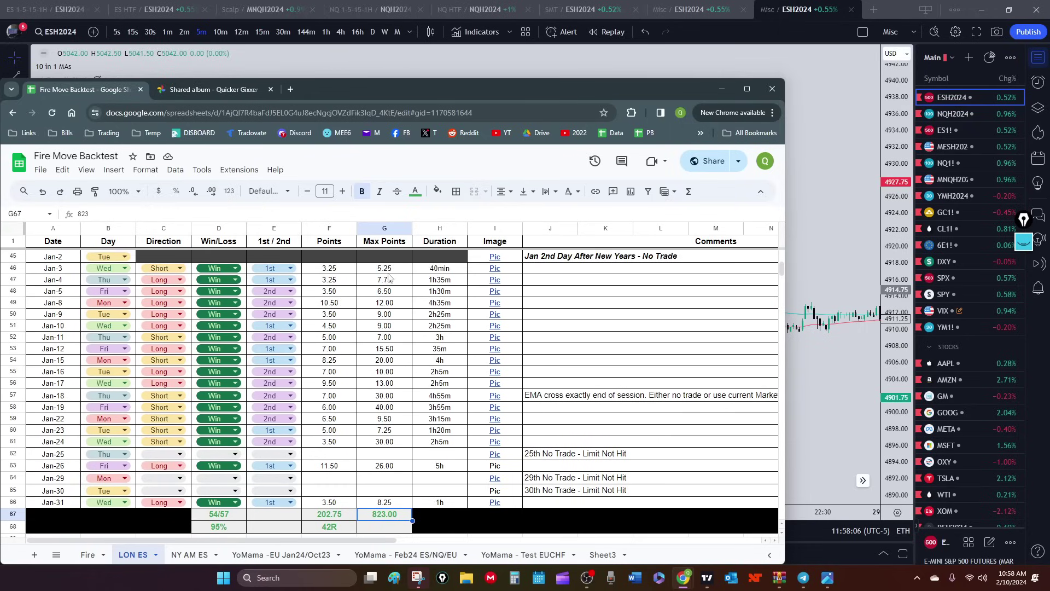